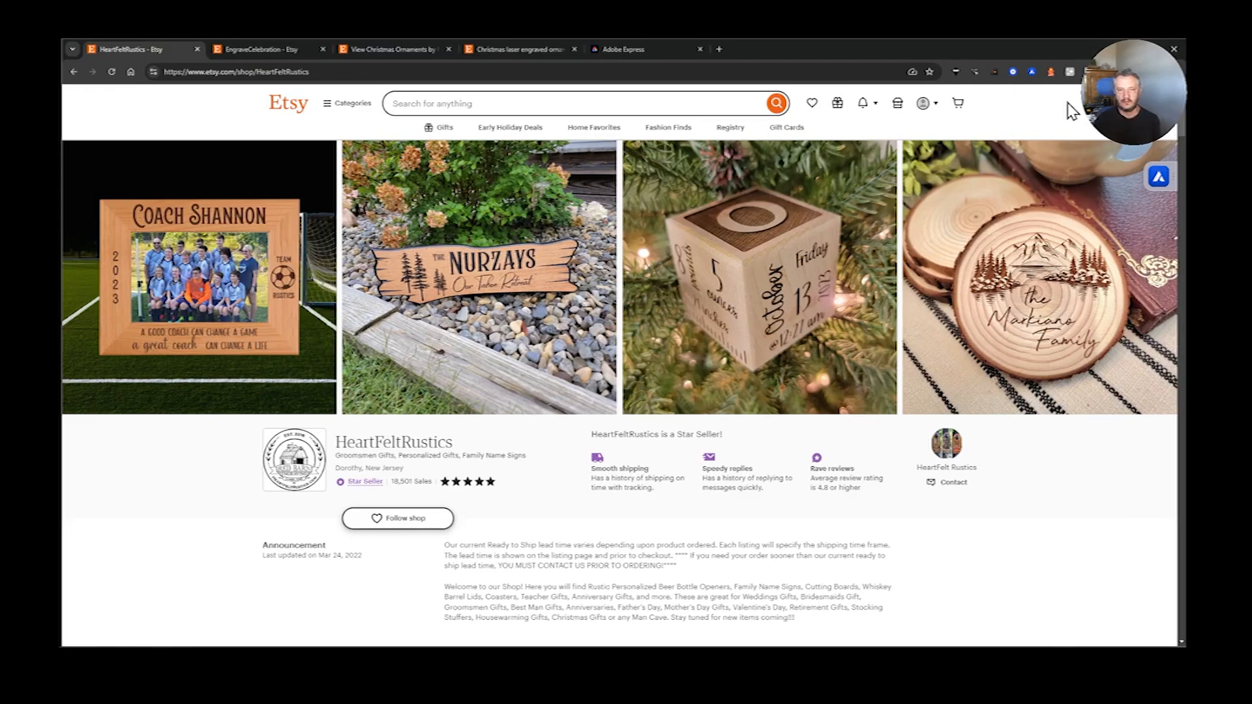
- Check the sales and revenue analytics of the HeartFeltRustics and EngraveCelebration Etsy shops
click(1154, 181)
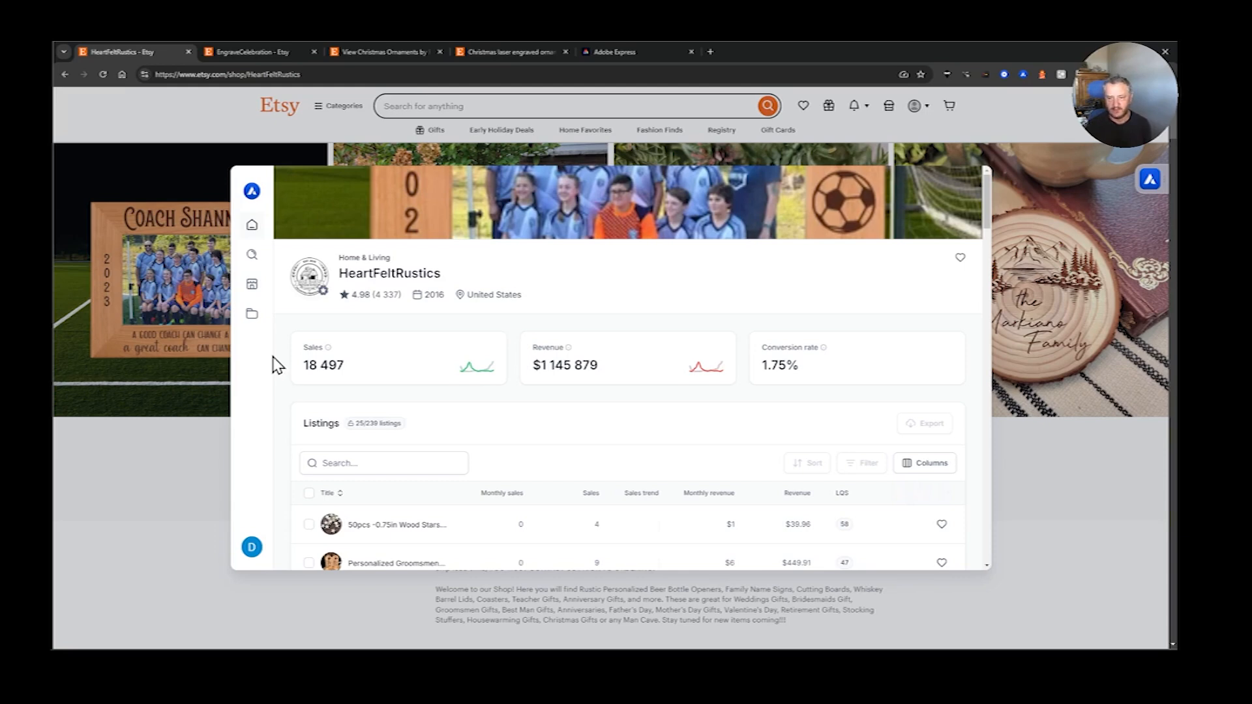
drag(598, 364, 525, 366)
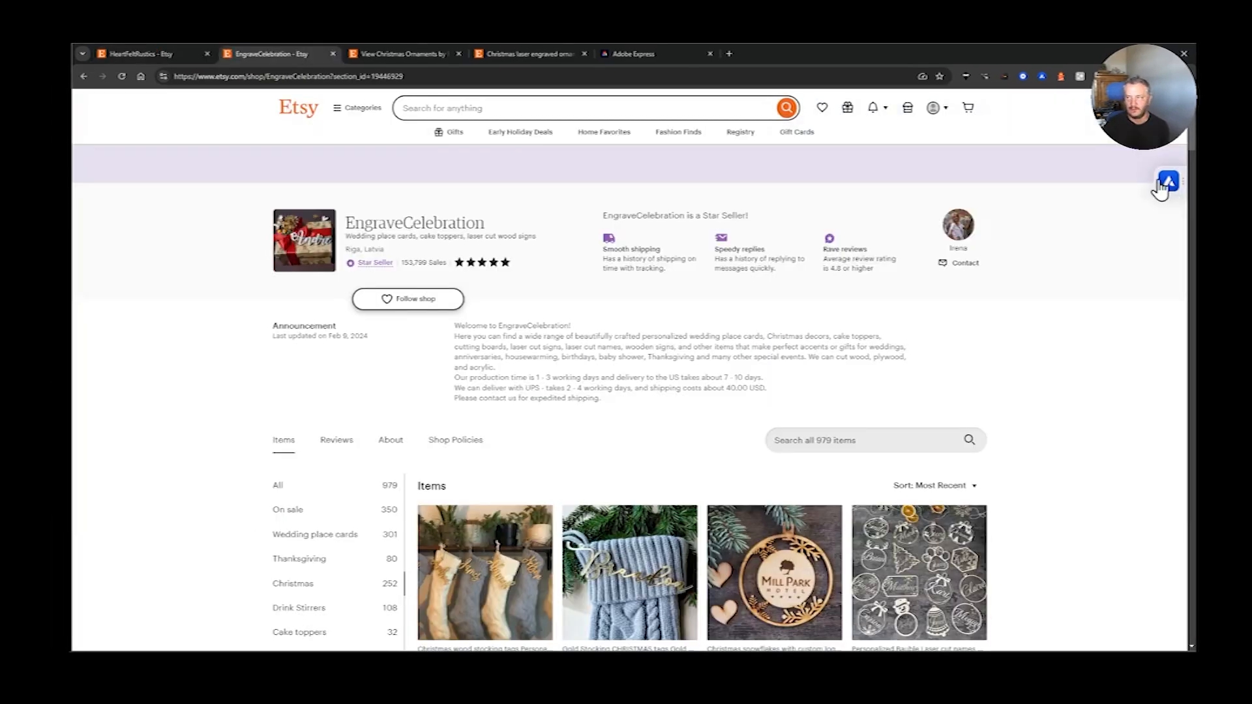
click(1153, 180)
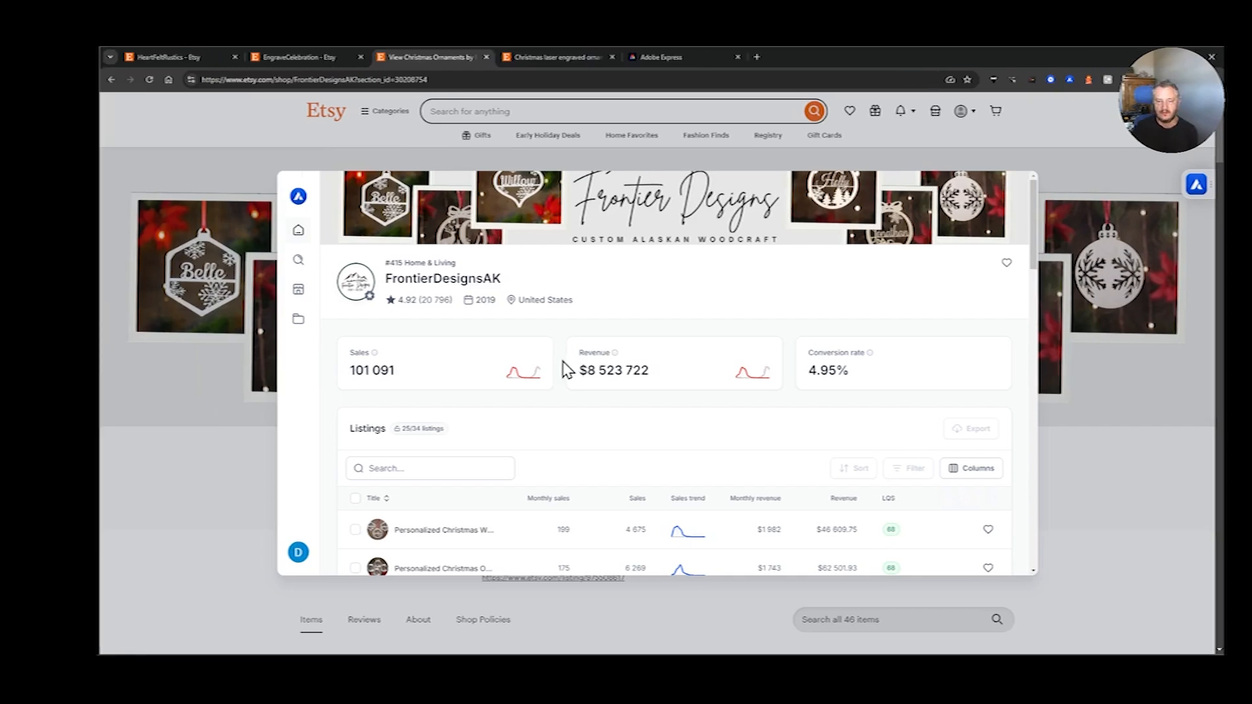
- Examine the listing sales of the FrontierDesignsAK shop and browse the Etsy results for Christmas laser engraved ornaments
scroll(559, 370, down, 3)
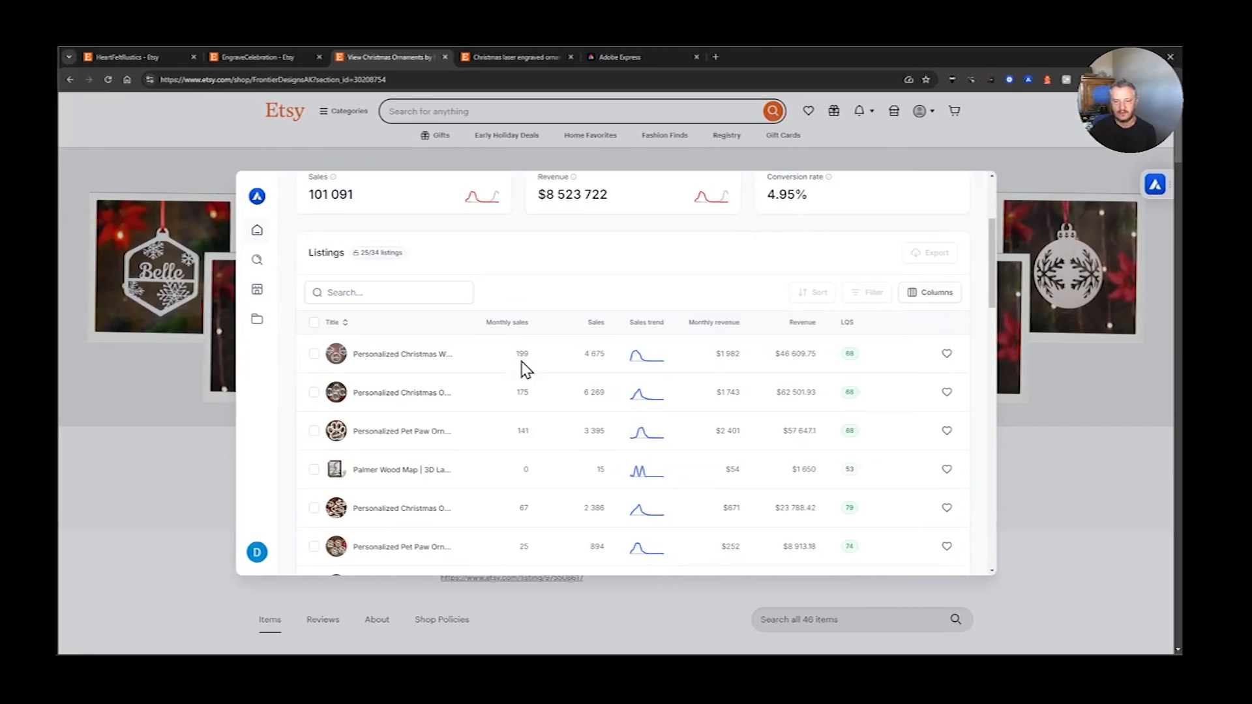
scroll(534, 359, down, 3)
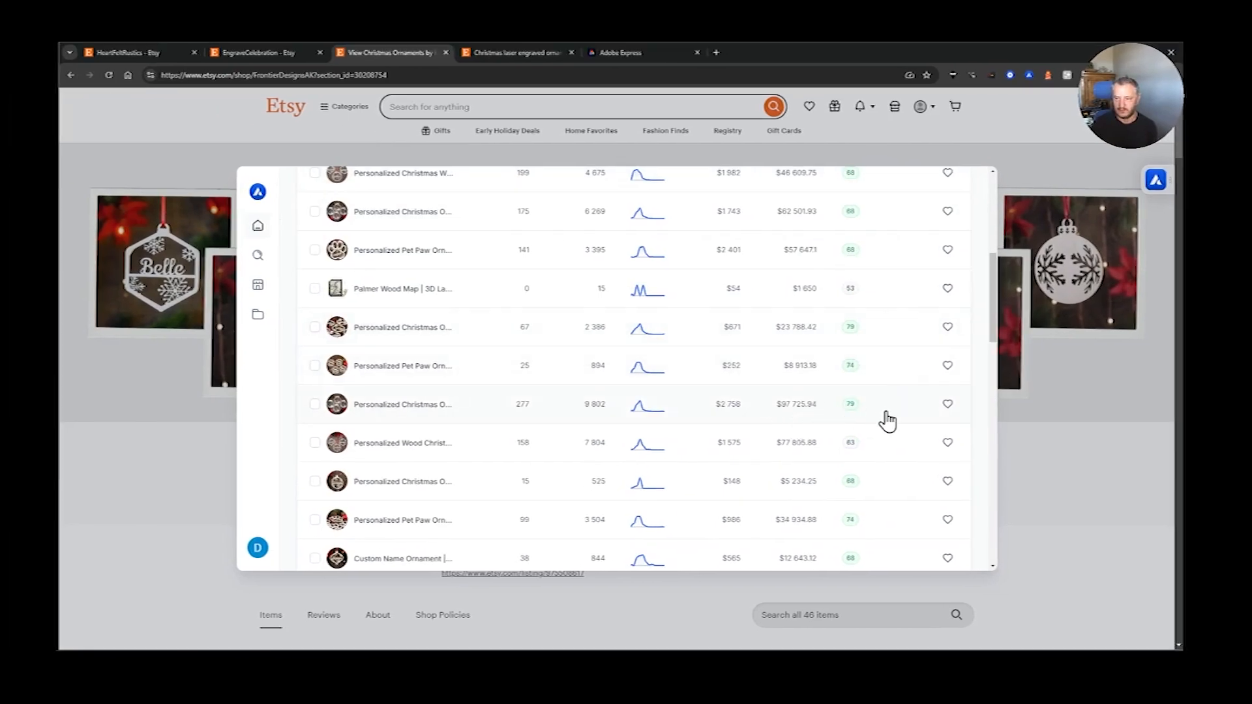
scroll(888, 422, down, 3)
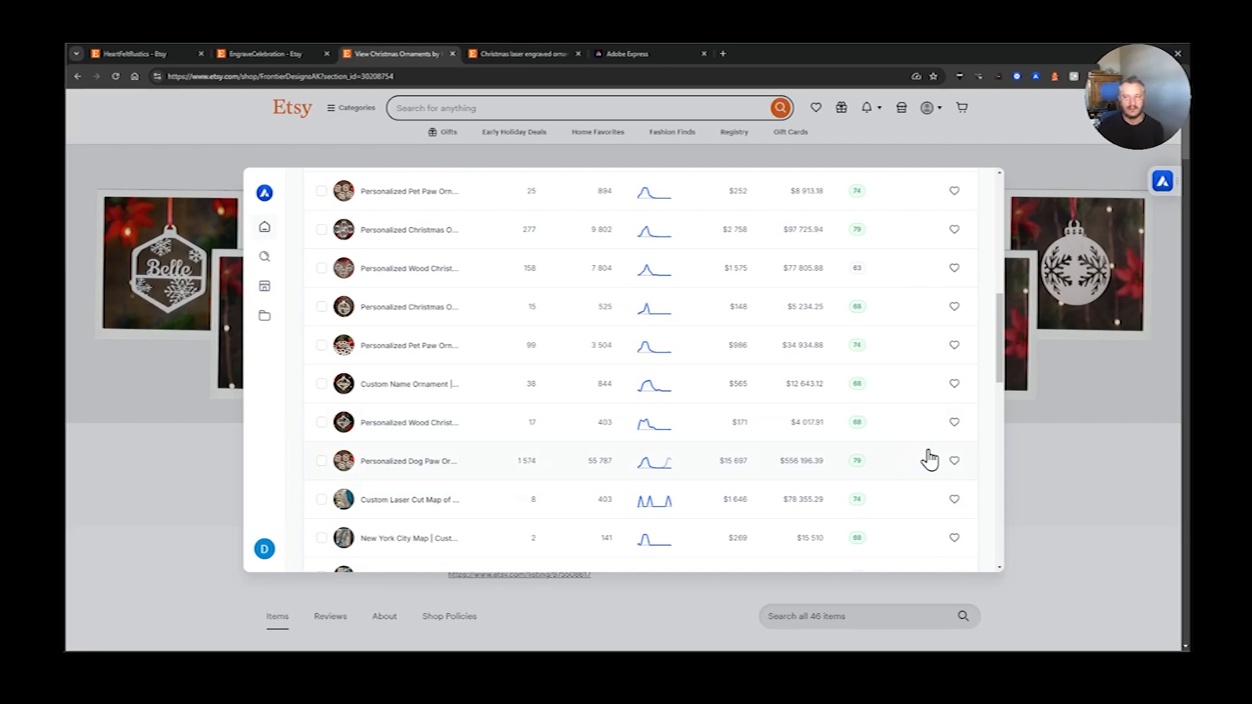
key(ctrl+Tab)
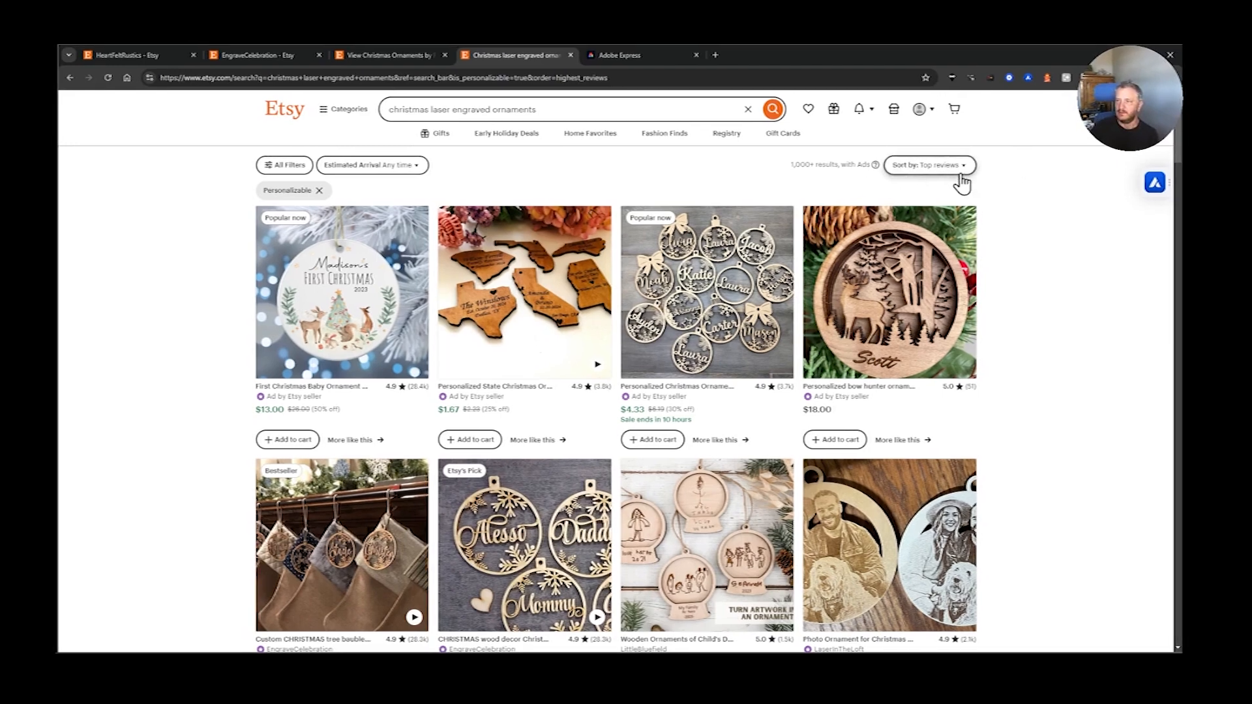
scroll(1006, 241, down, 3)
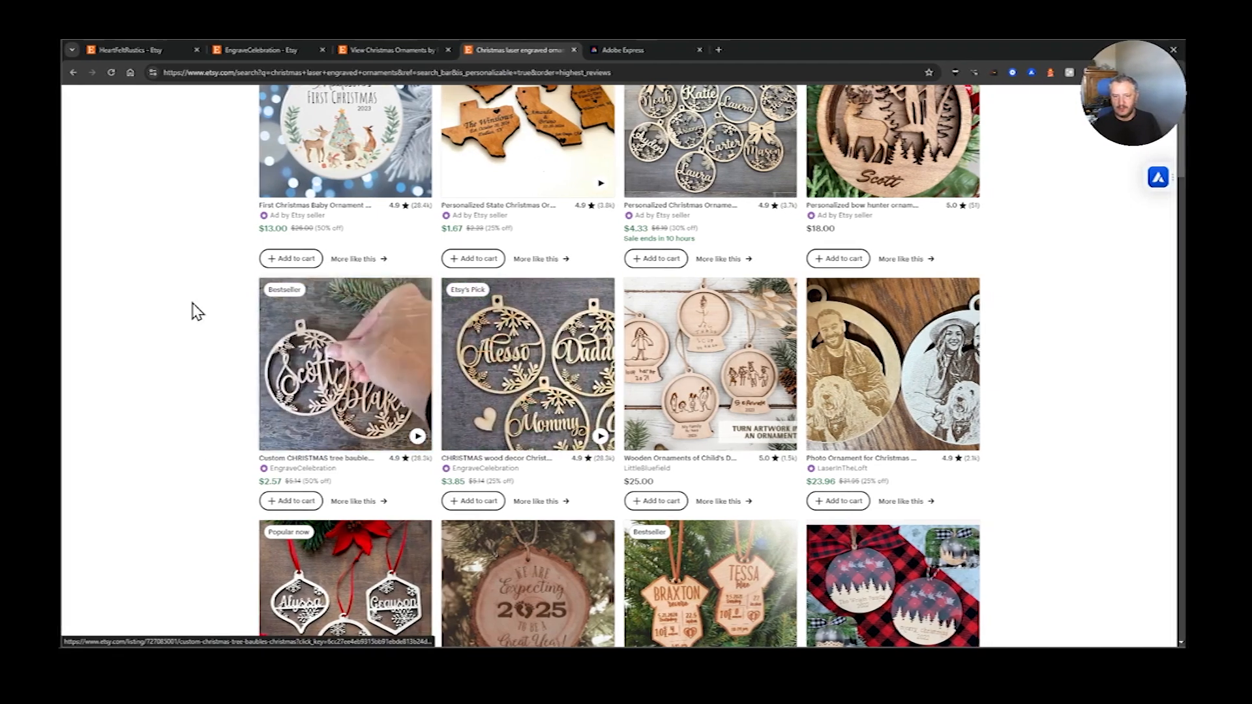
- Switch to Adobe Express and create a new blank square design
key(ctrl+Tab)
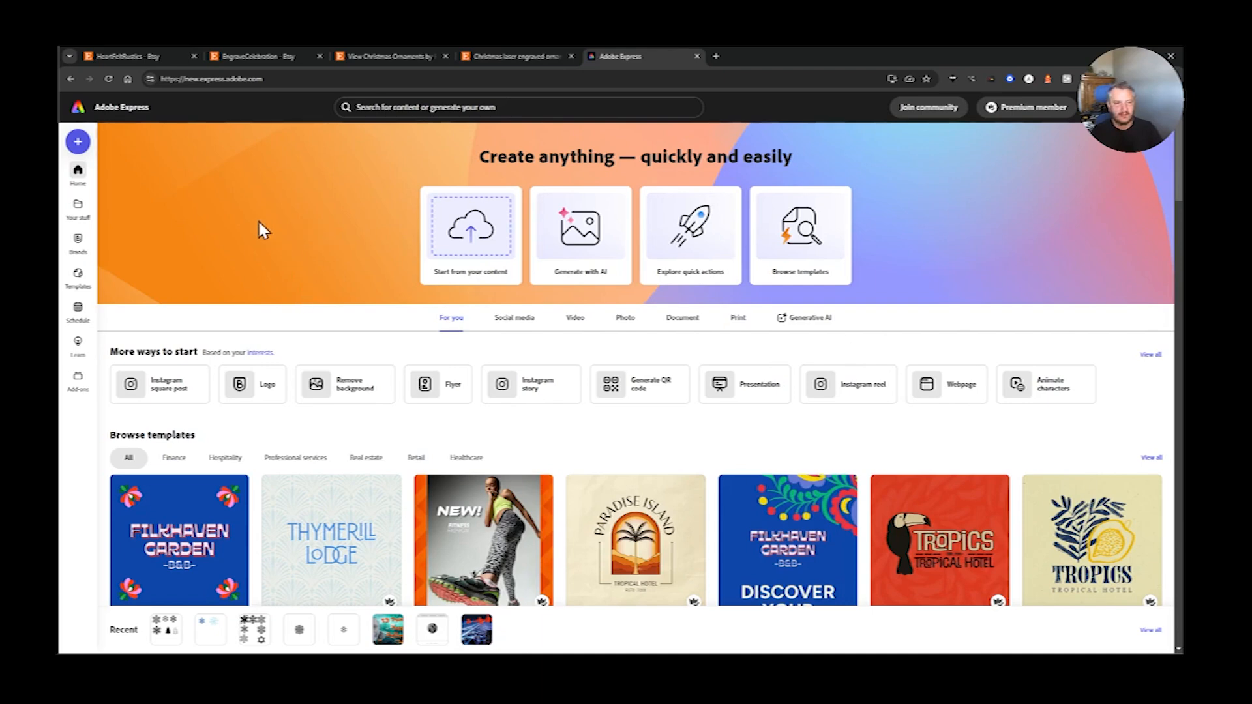
click(78, 141)
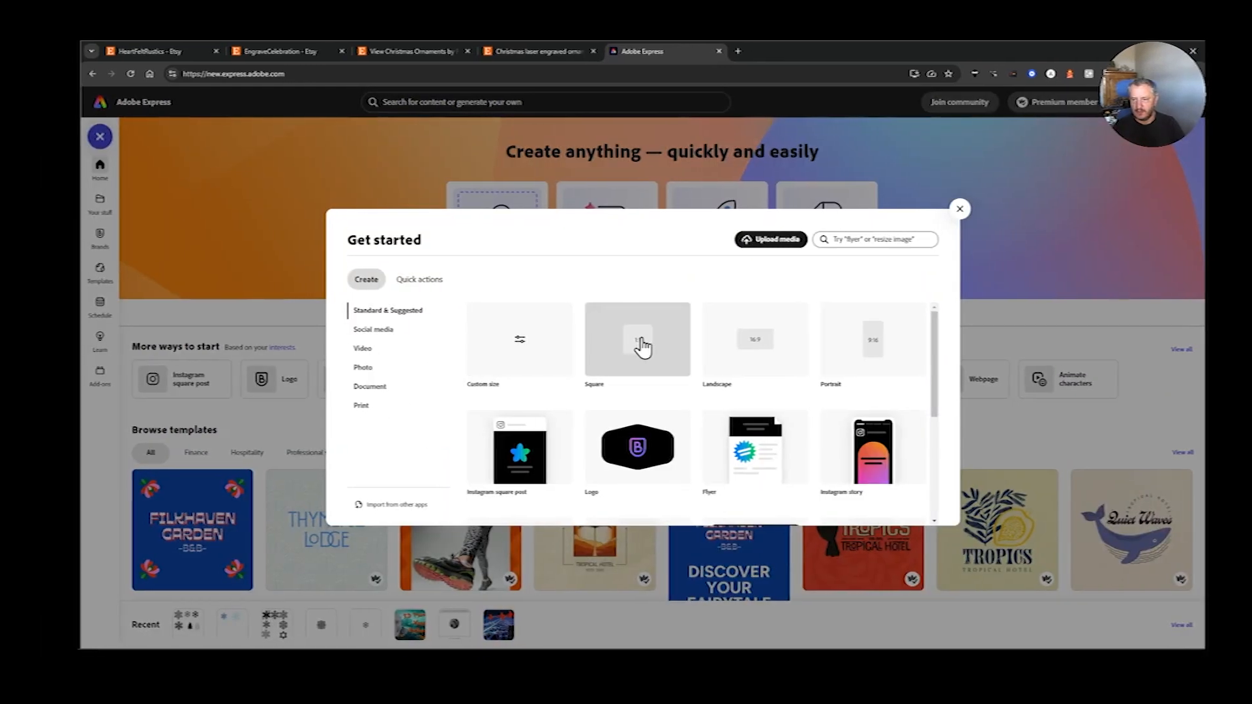
click(605, 352)
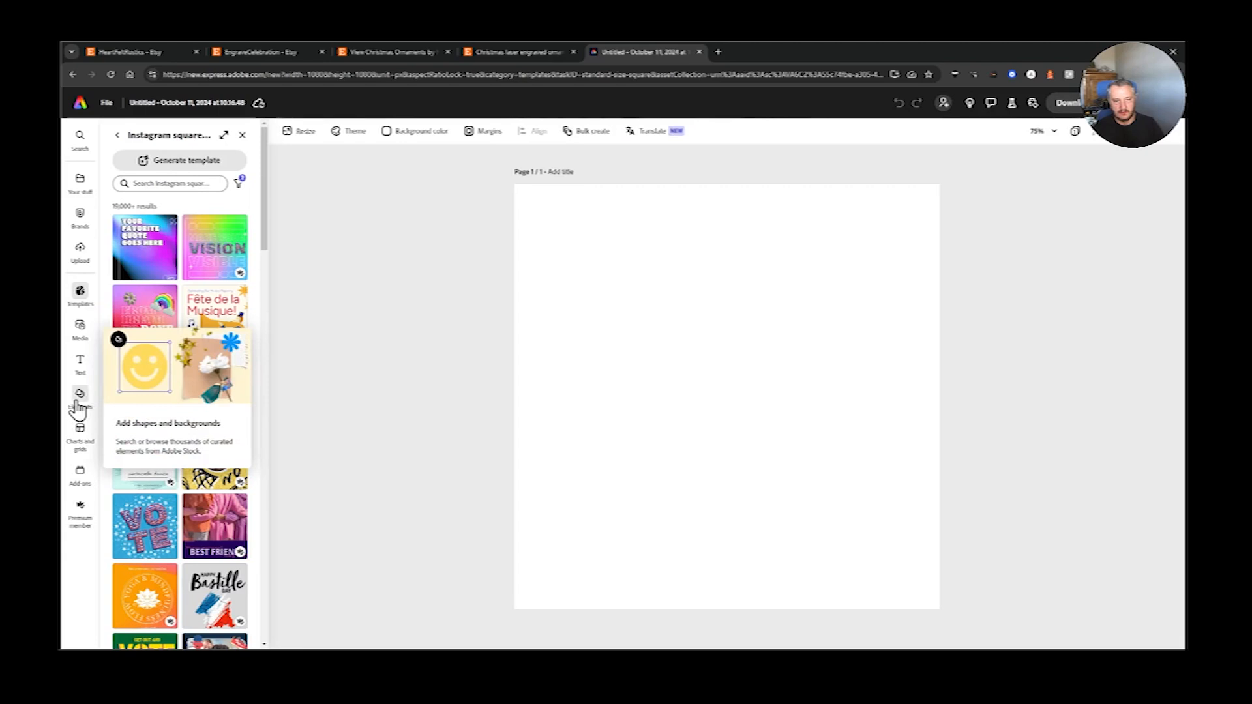
- Search the design elements for "snowflakes" and show all matching icons
click(78, 409)
click(183, 178)
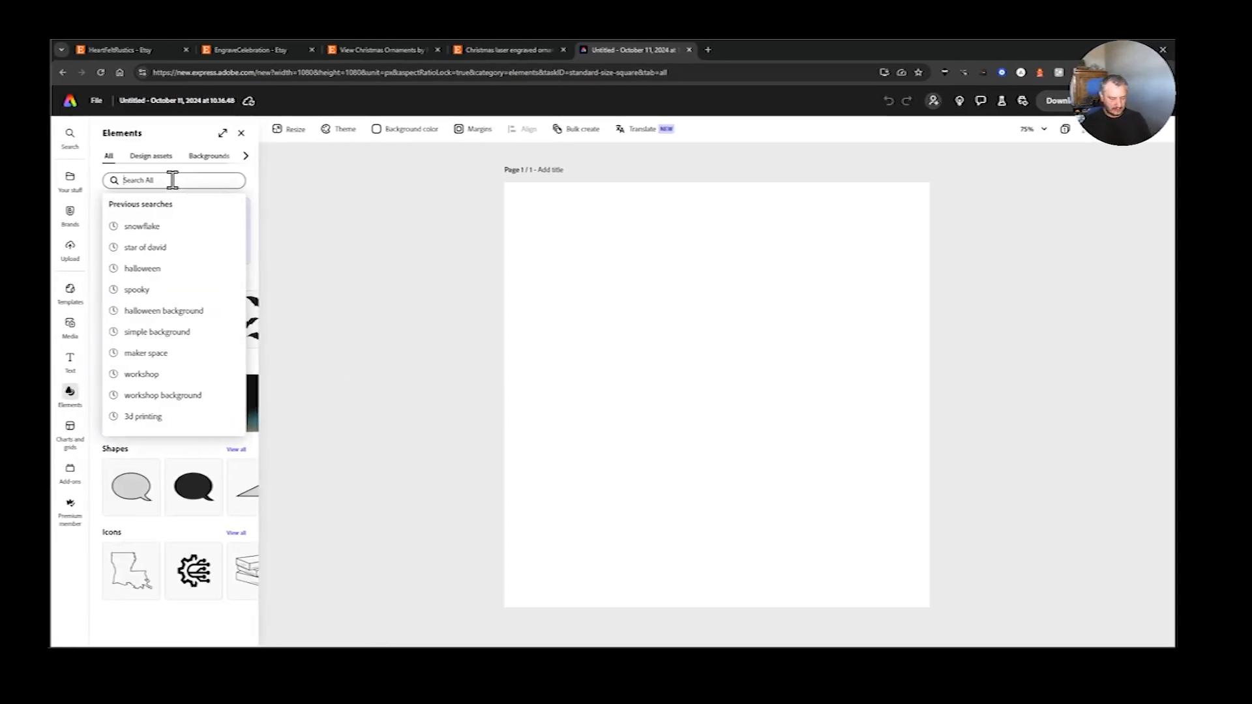
text(snowflakes)
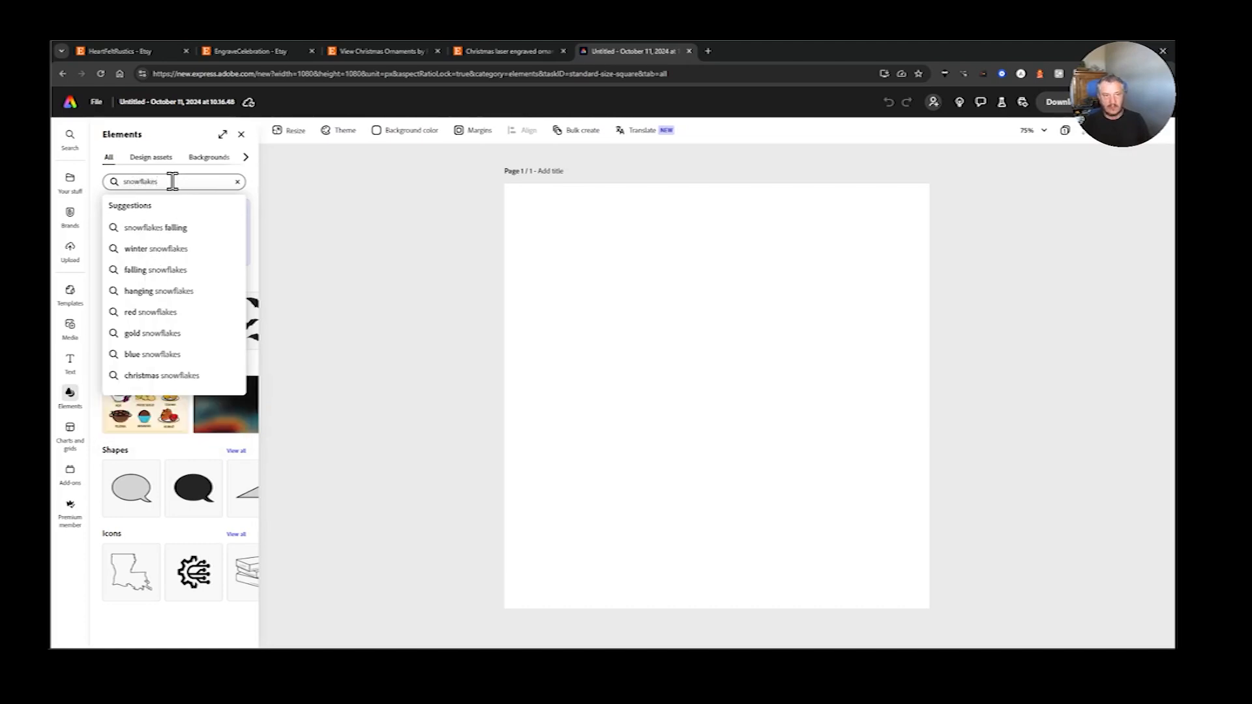
key(Return)
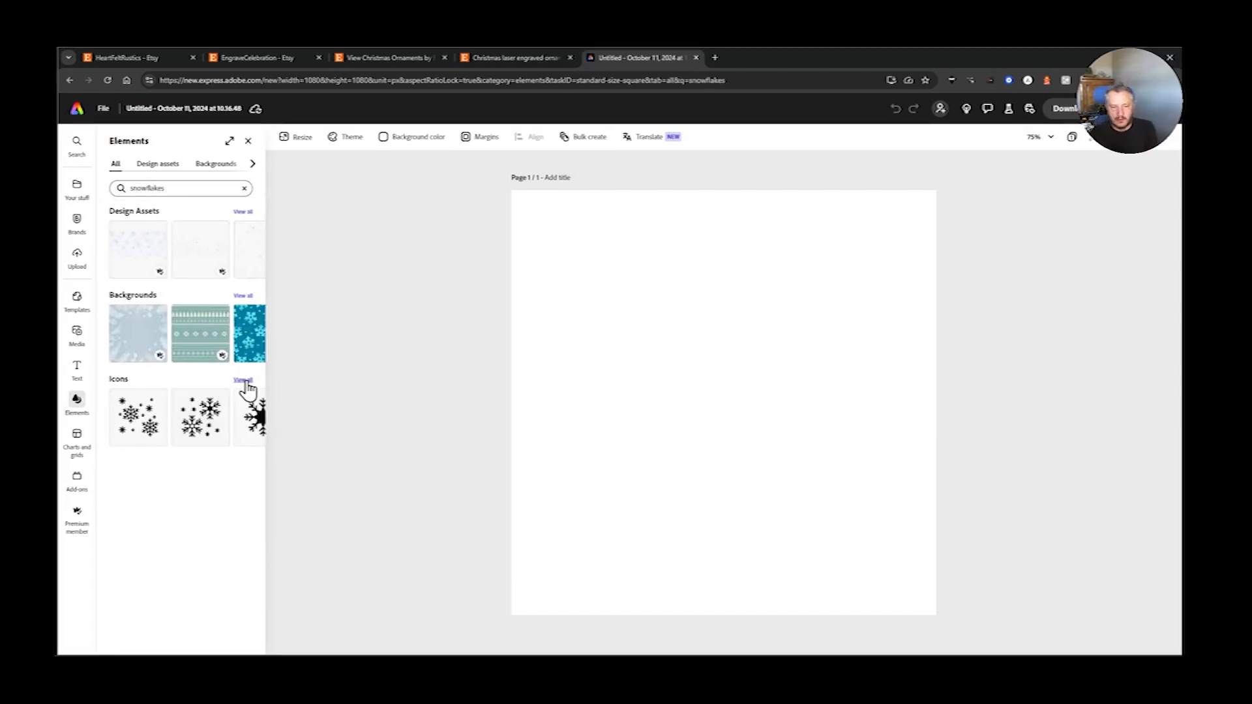
click(244, 382)
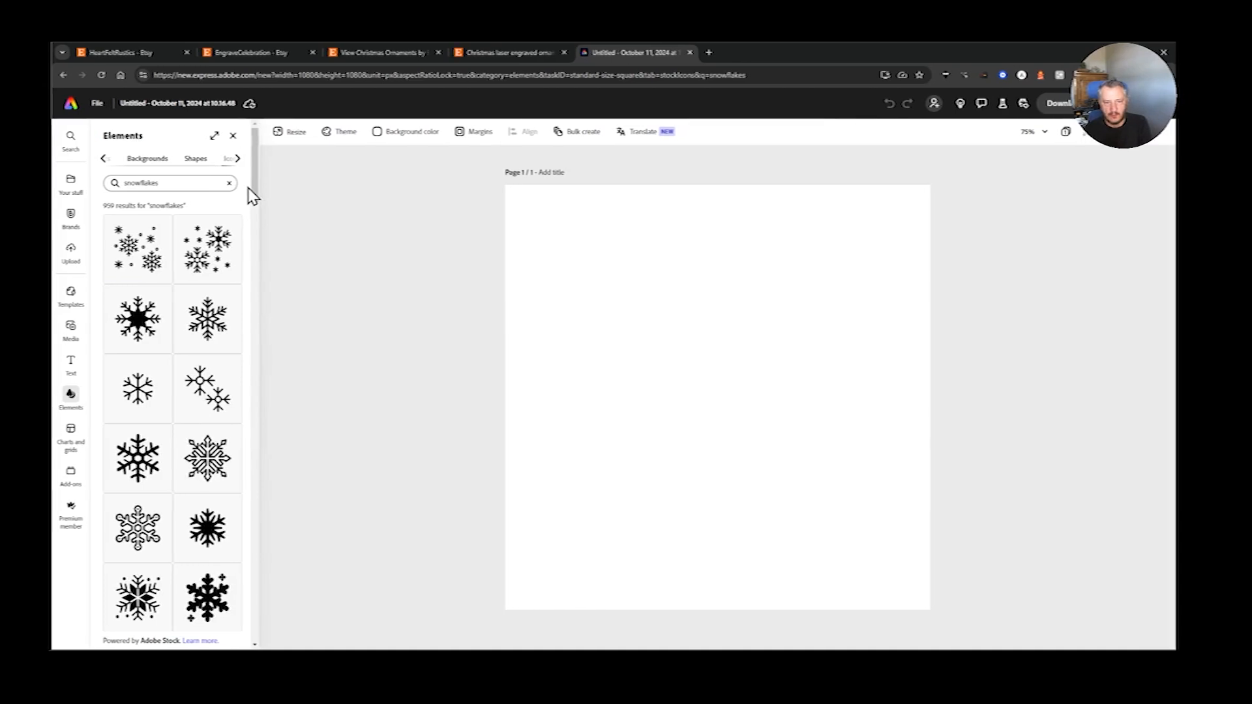
- Add a thin snowflake icon and two bolder snowflake icons to the page, placing them apart from each other
scroll(251, 189, down, 3)
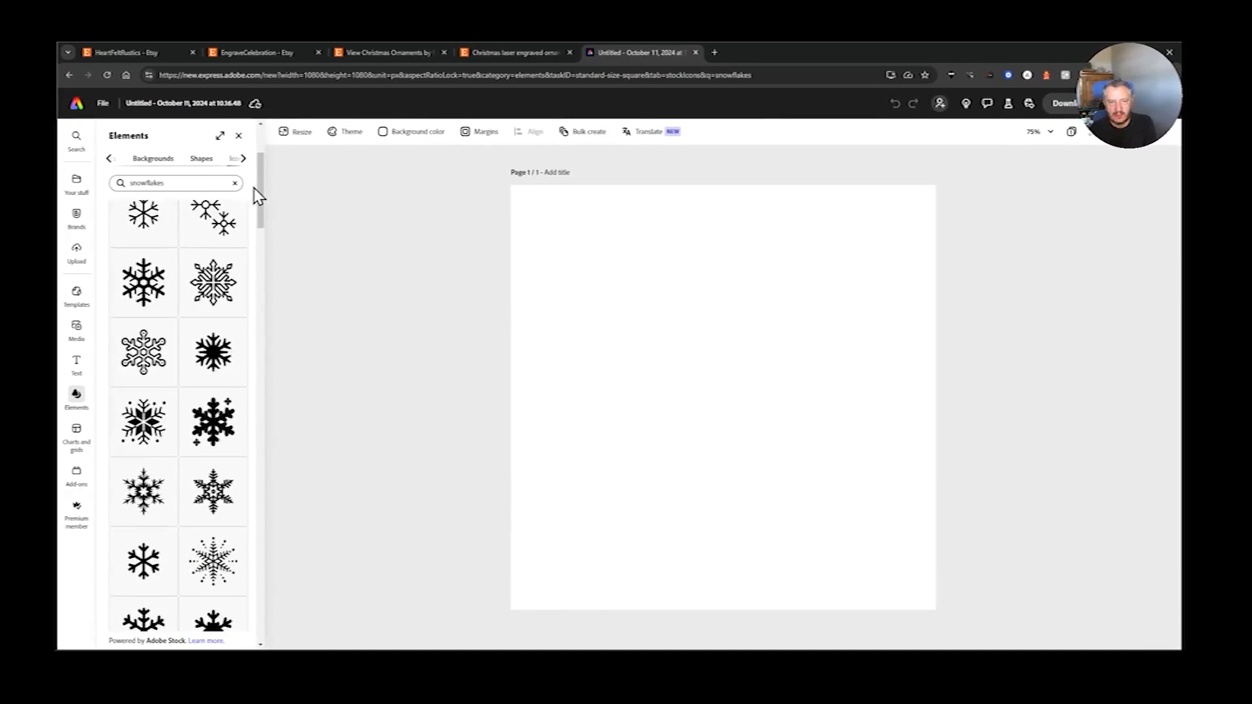
scroll(251, 189, up, 3)
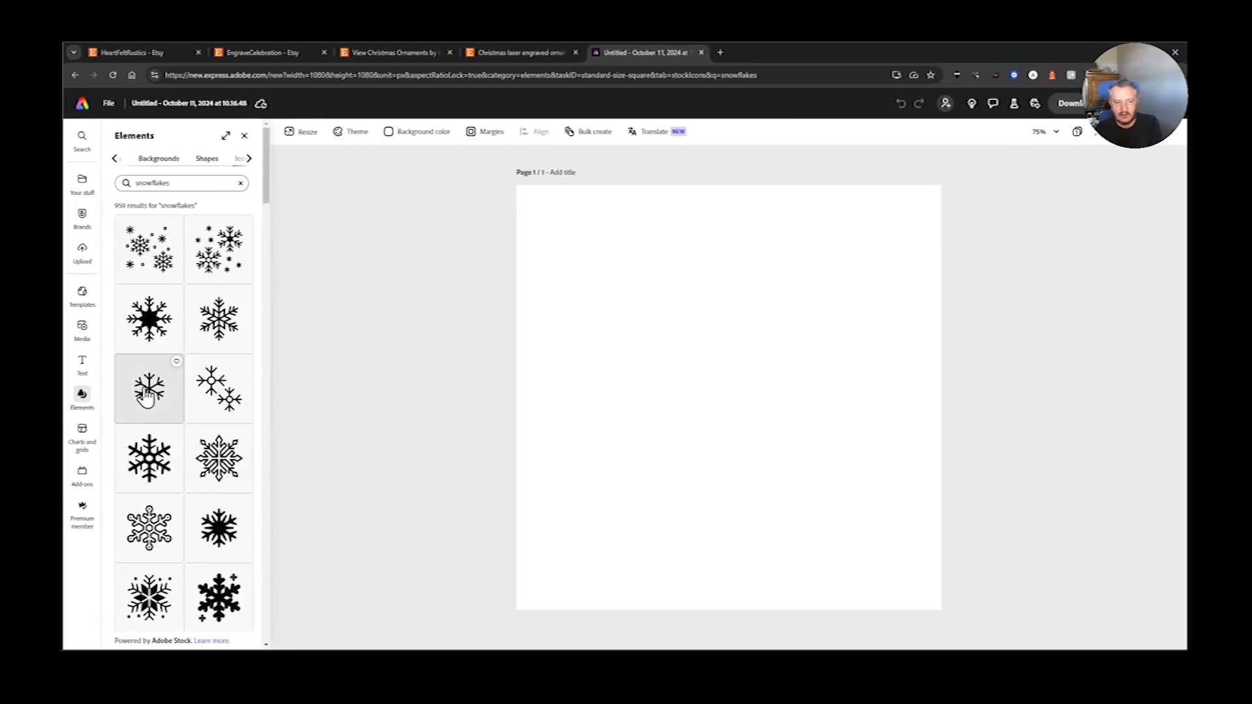
click(146, 390)
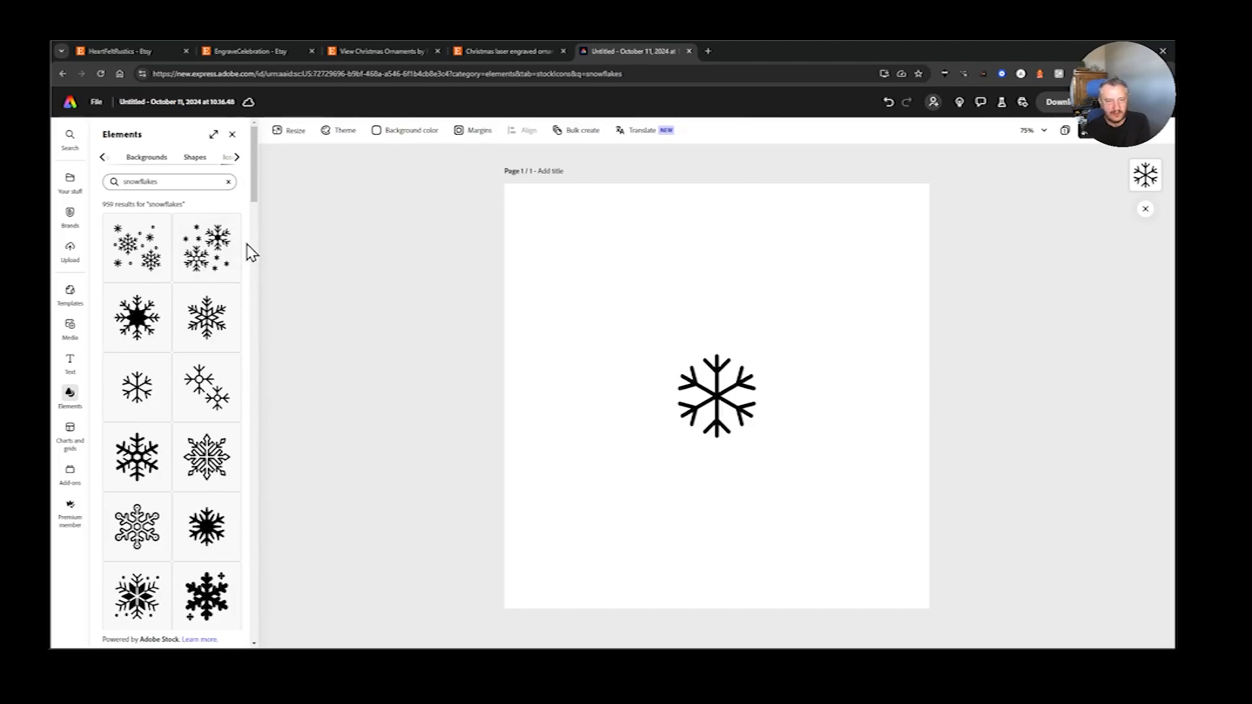
scroll(252, 253, down, 3)
click(224, 313)
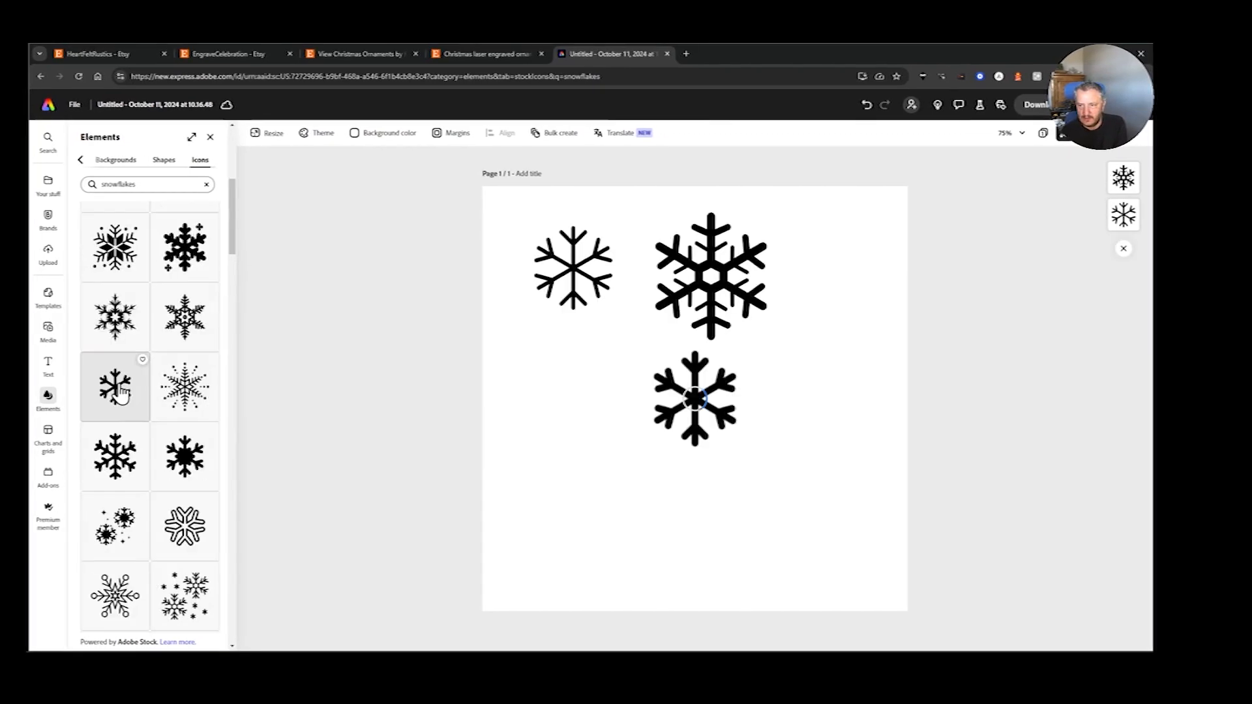
drag(695, 404, 573, 408)
click(391, 391)
- Add a fourth, branched snowflake icon and spread the snowflakes out towards the page's corners
scroll(144, 361, down, 3)
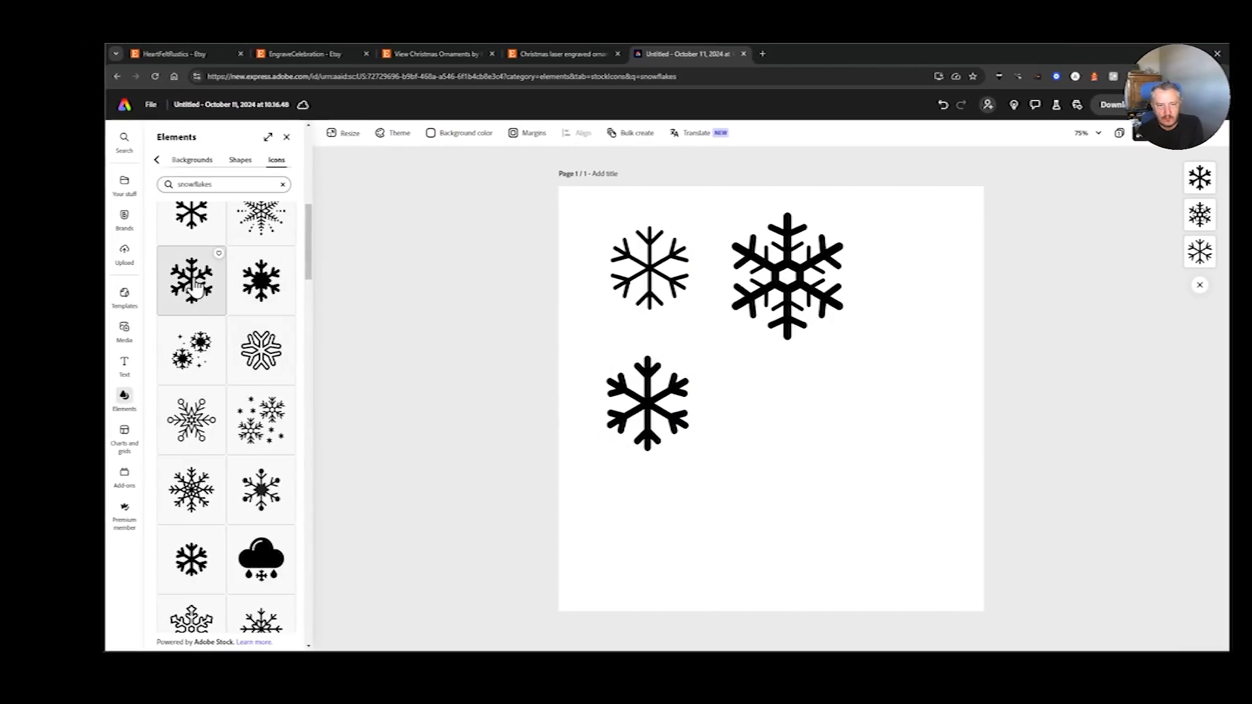
click(118, 287)
drag(768, 424, 857, 435)
drag(644, 410, 632, 517)
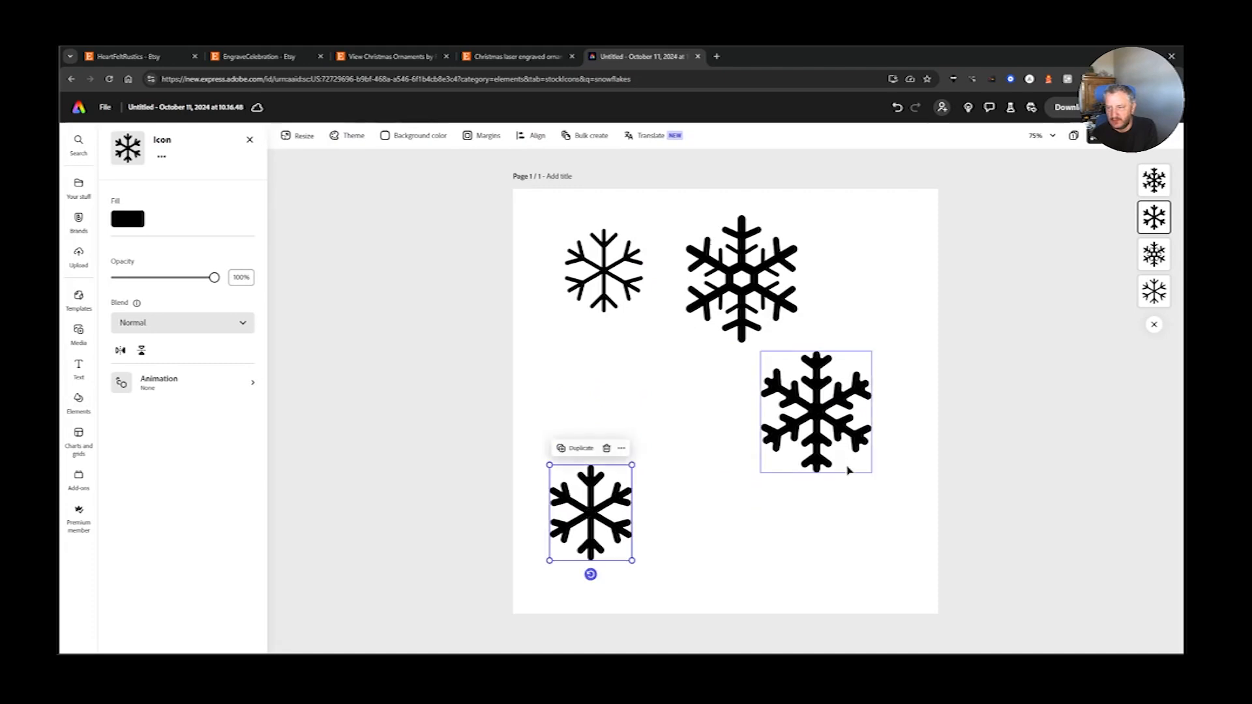
click(861, 405)
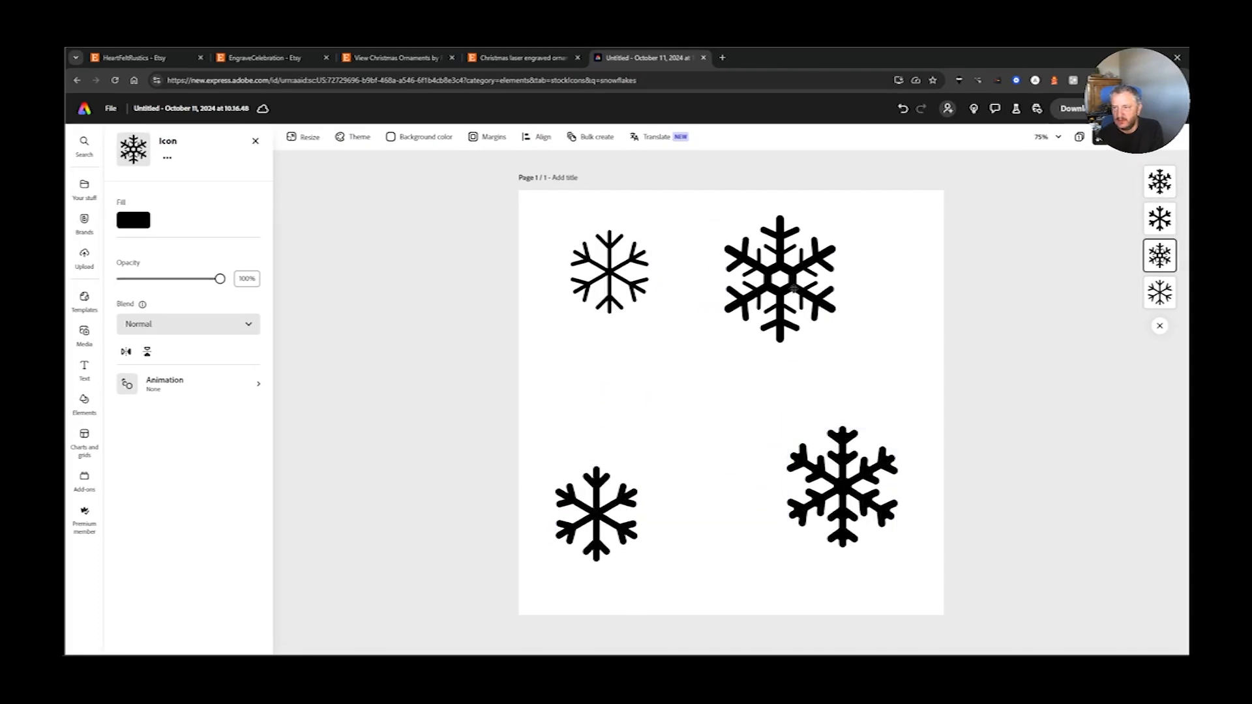
drag(780, 277, 790, 277)
- Name the design "4 Snowflakes for Laser Engraving" and download it as a PNG
click(189, 107)
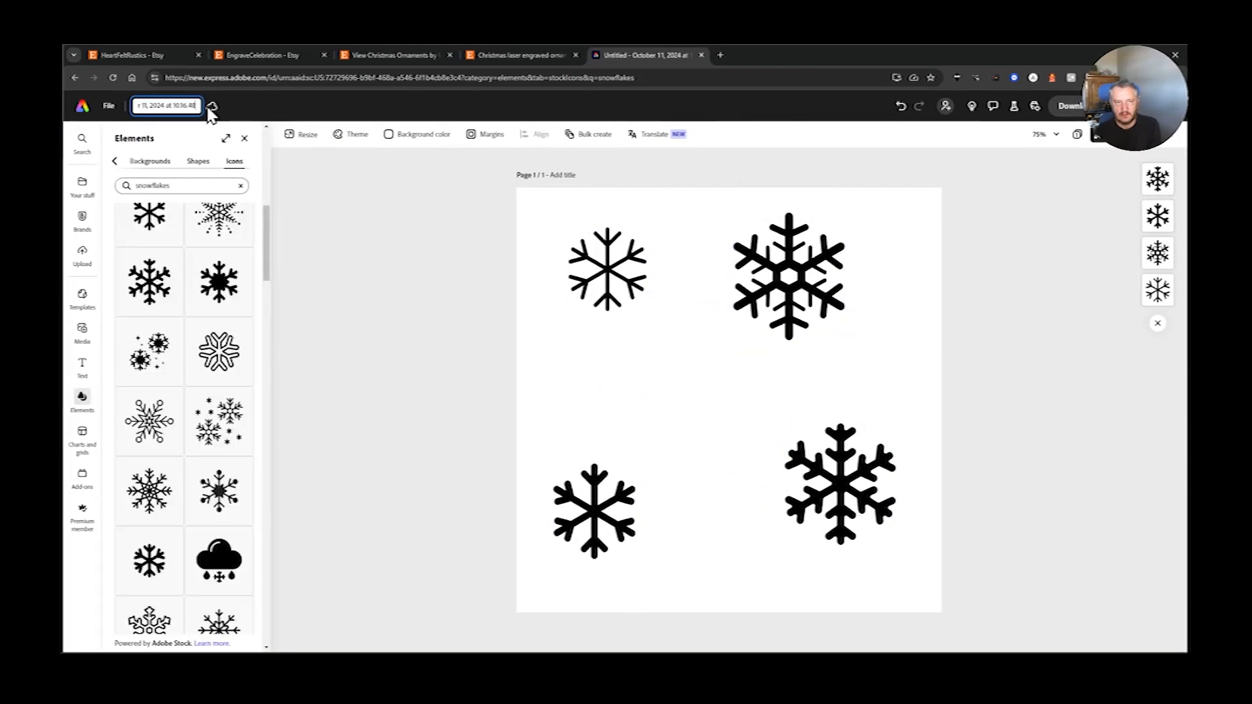
key(BackSpace)
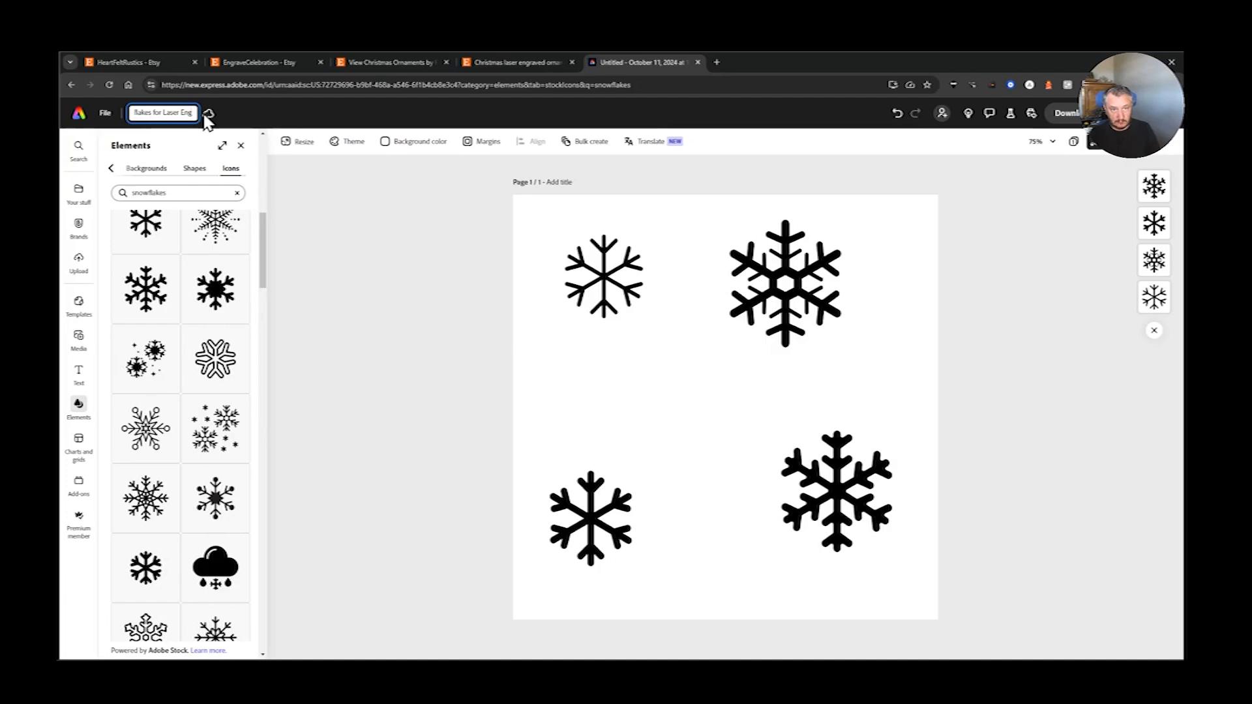
key(Return)
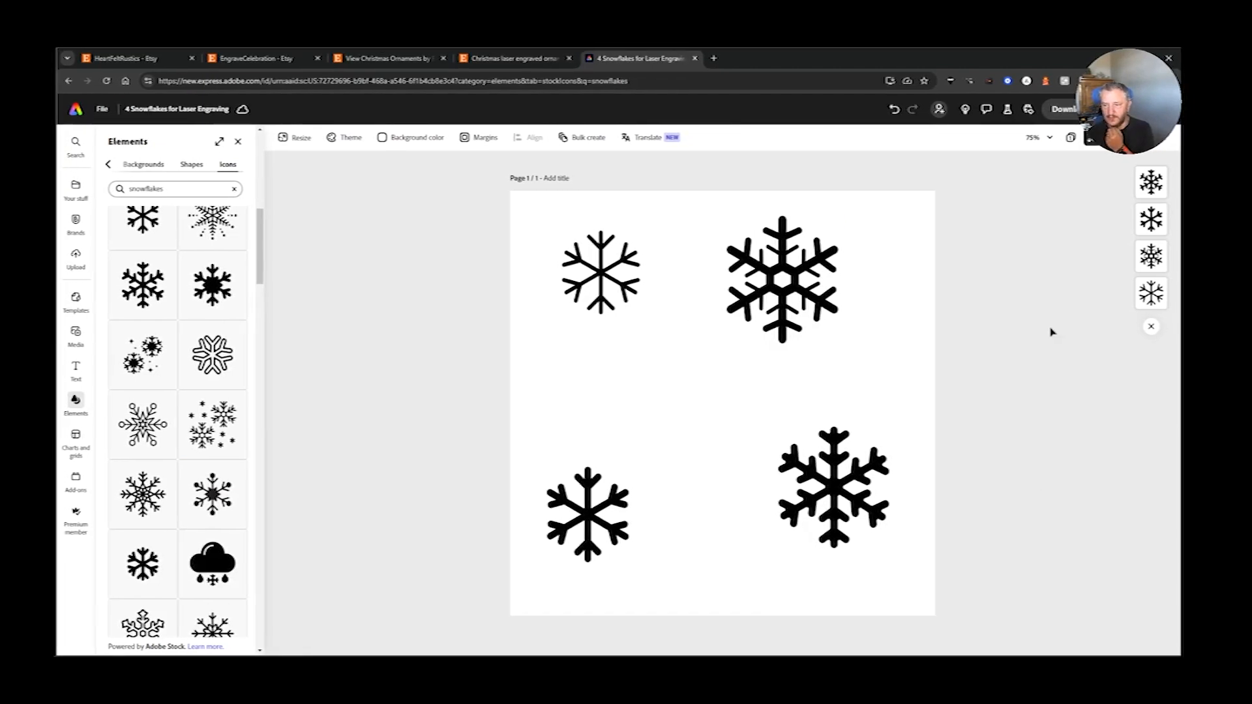
click(1049, 109)
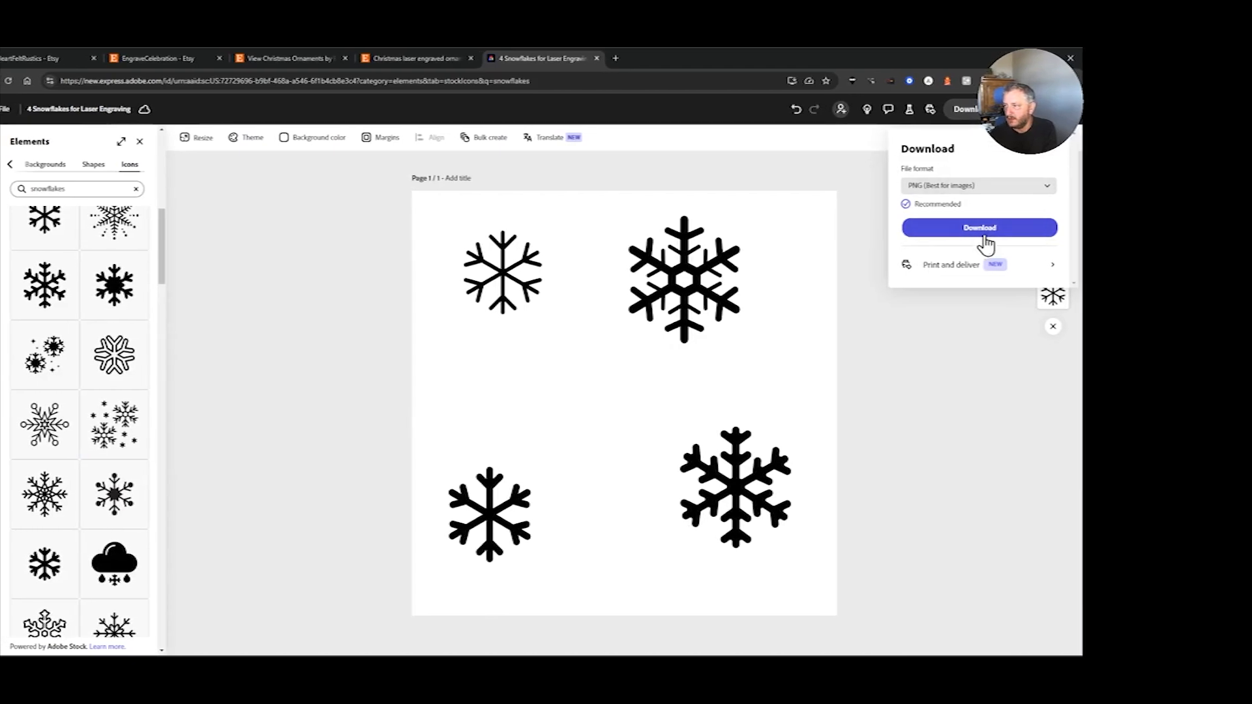
click(987, 227)
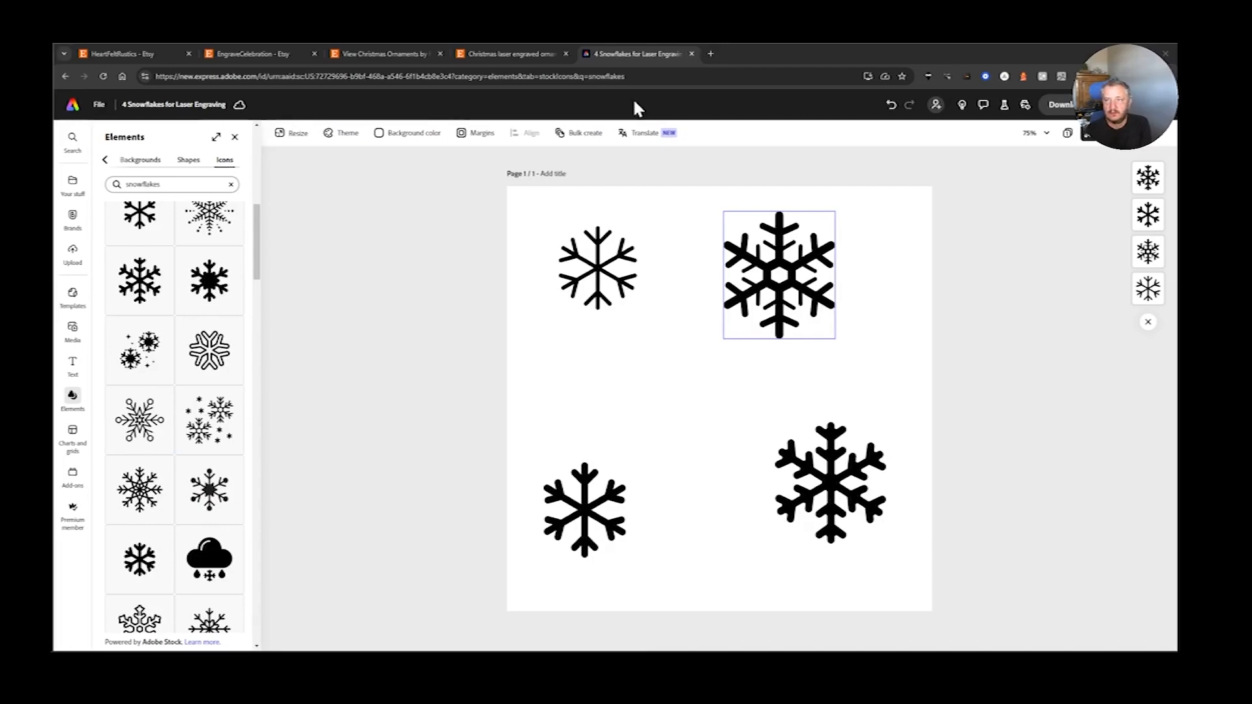
- Start the Convert to SVG quick action and load "4 Snowflakes for Laser Engraving.png" from the lightburn folder
click(95, 86)
click(707, 228)
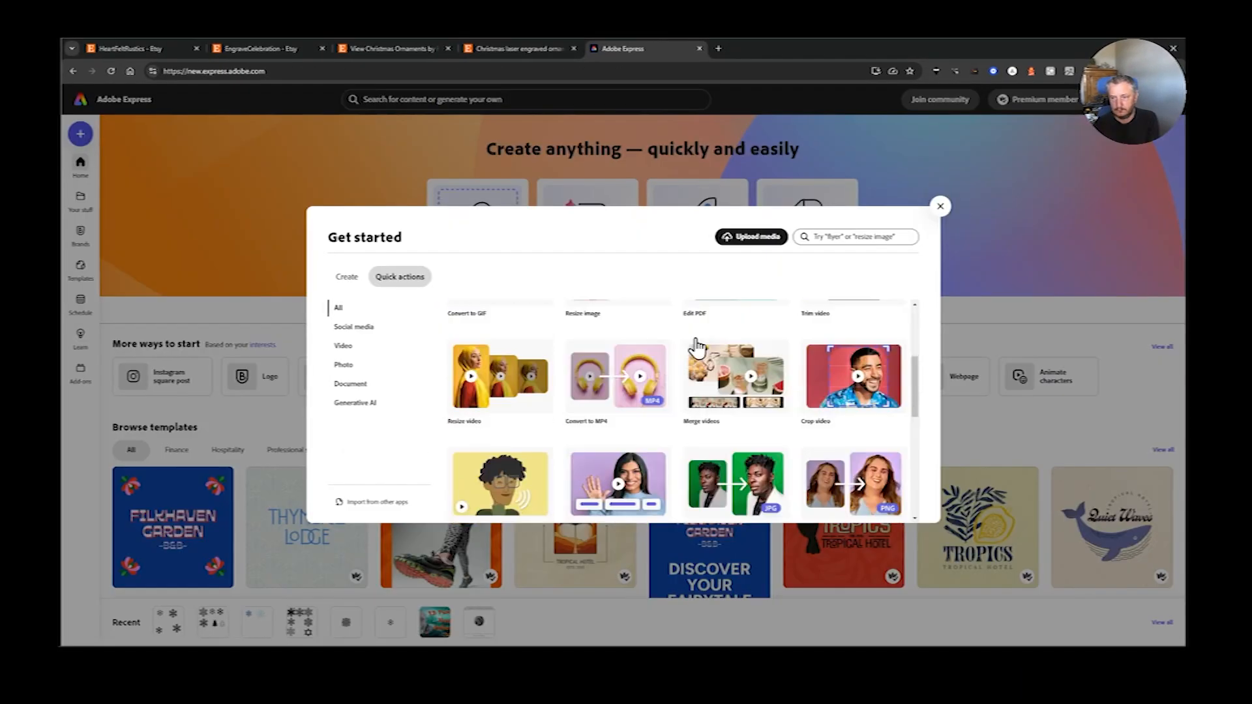
scroll(697, 347, down, 3)
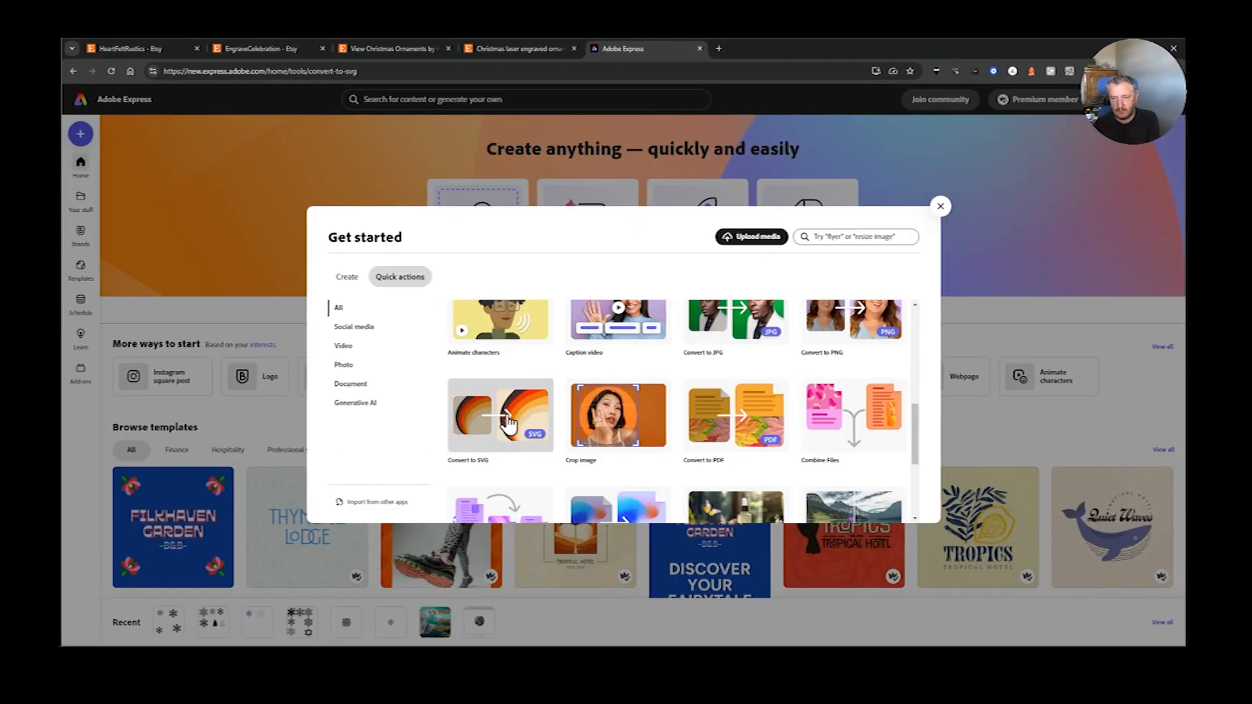
click(732, 362)
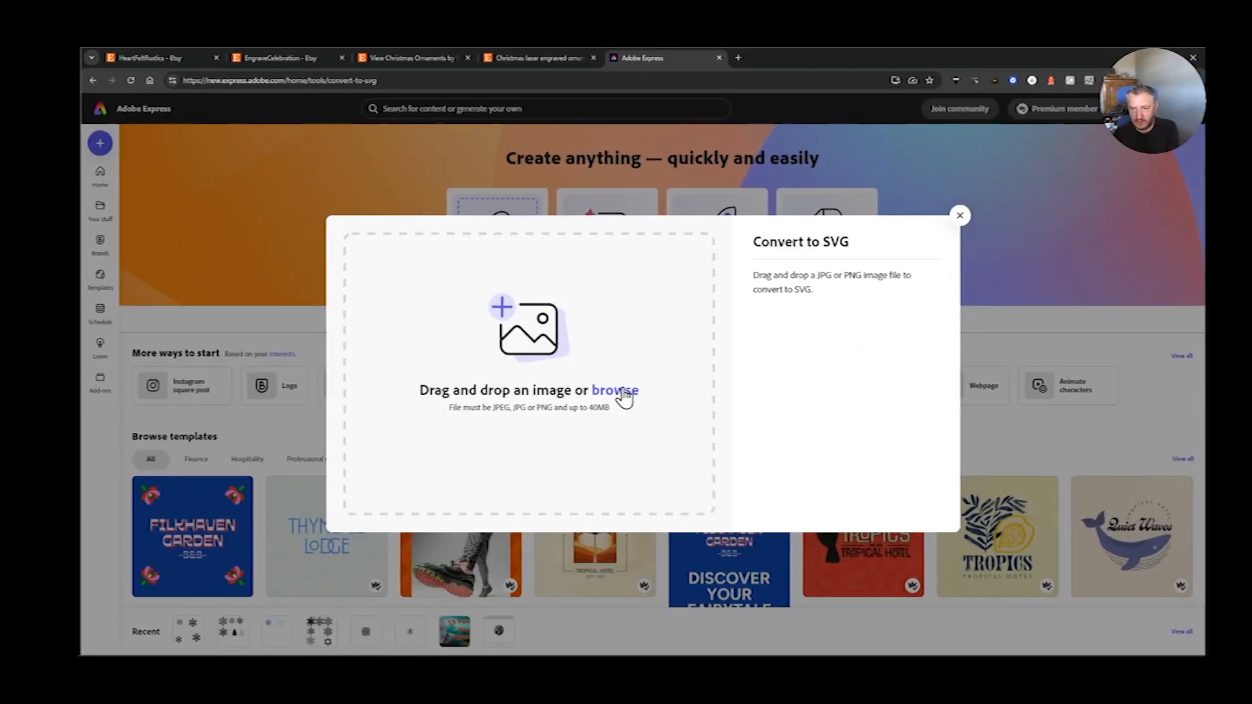
click(622, 393)
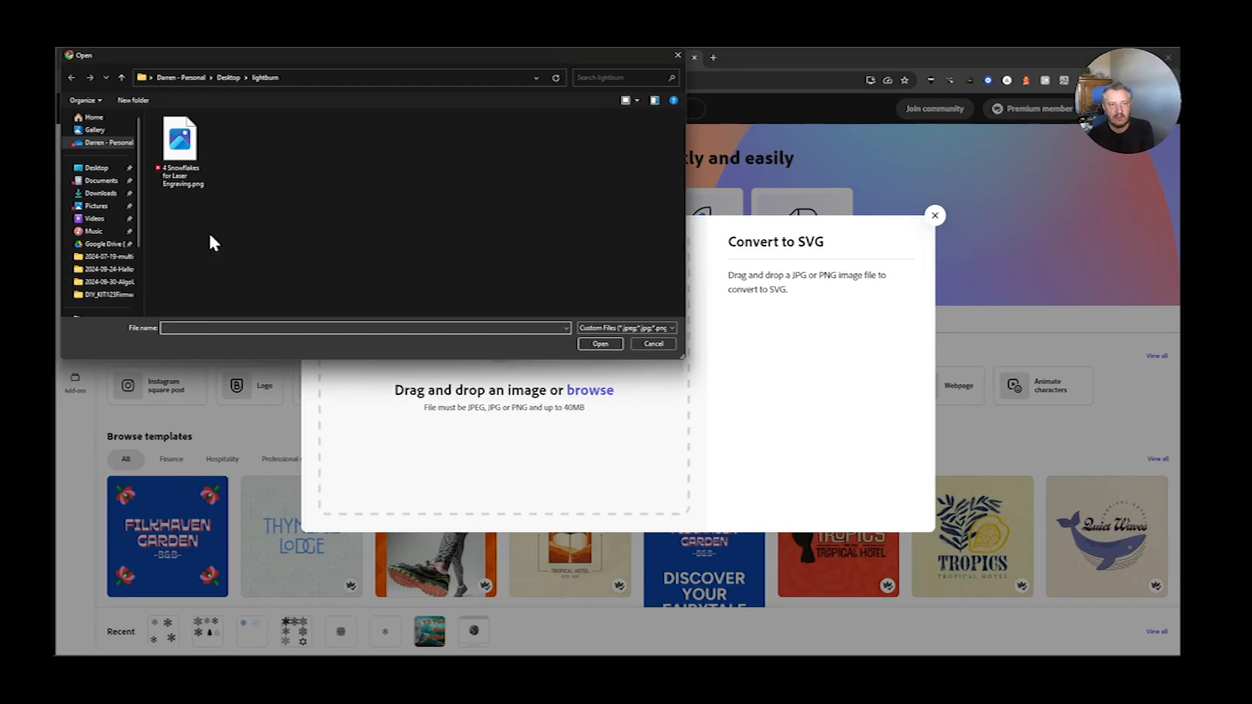
click(180, 149)
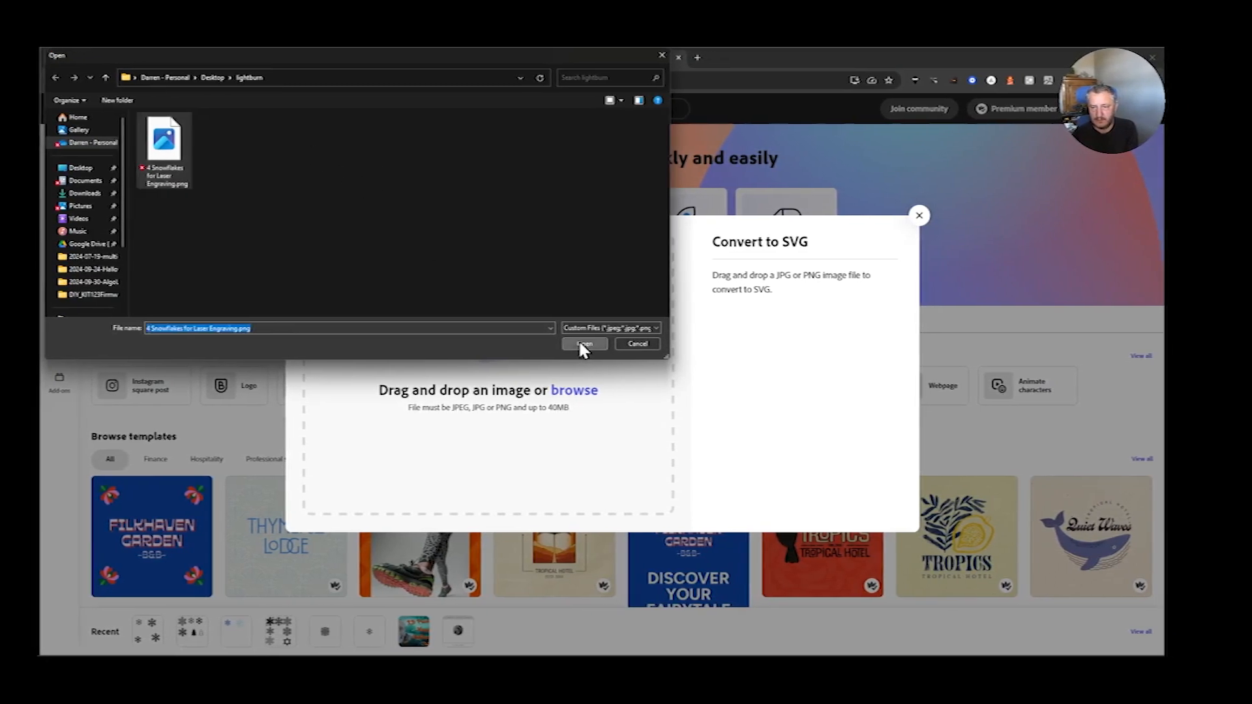
click(584, 343)
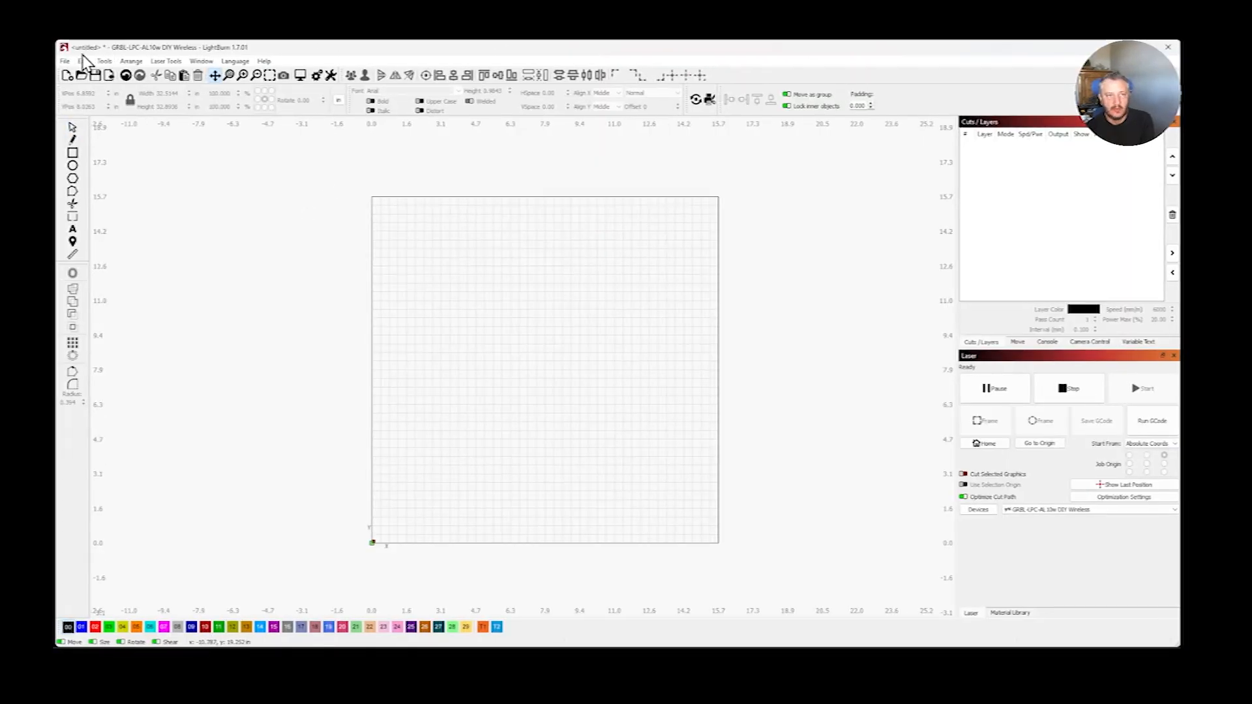
- Switch to LightBurn and import the converted four-snowflake artwork into the empty project
click(75, 65)
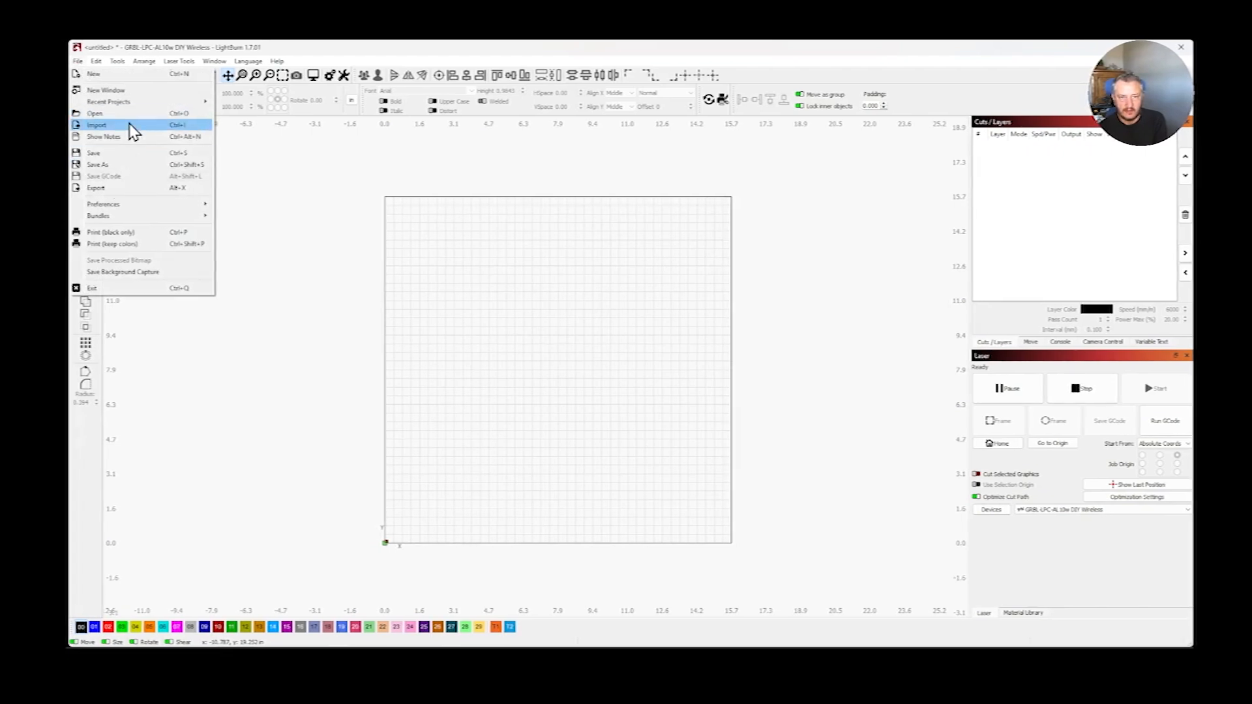
click(97, 124)
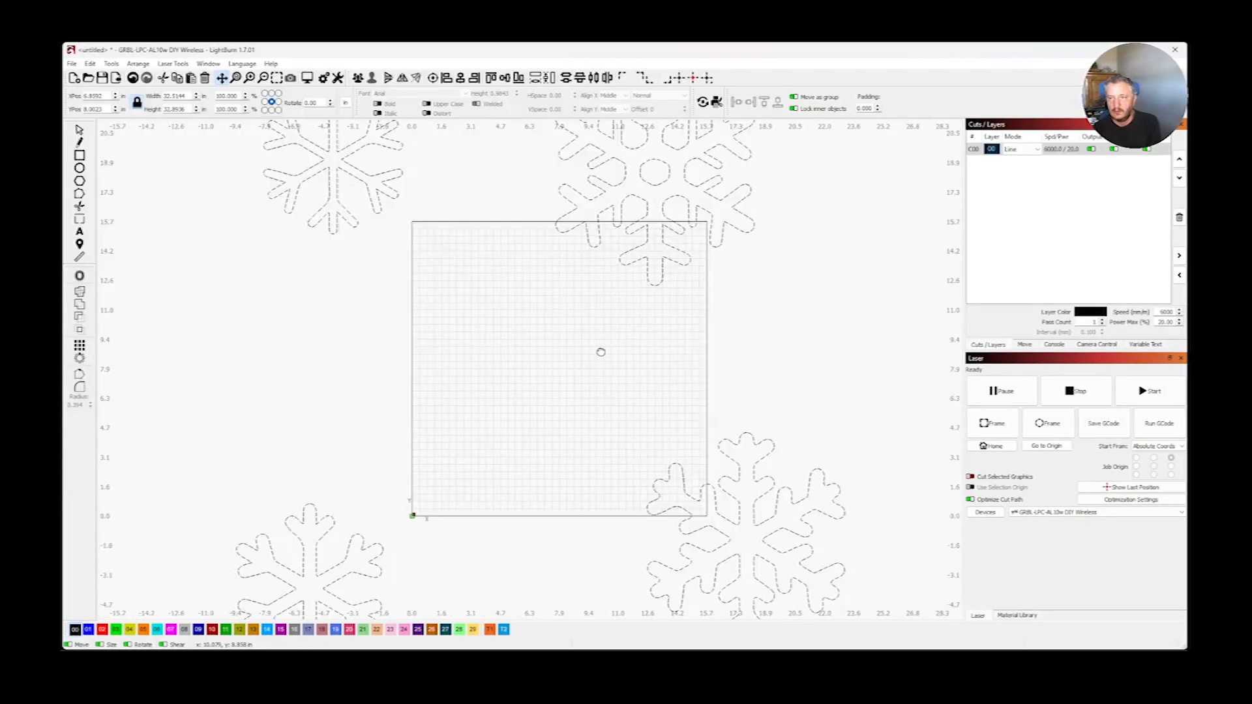
scroll(601, 351, down, 3)
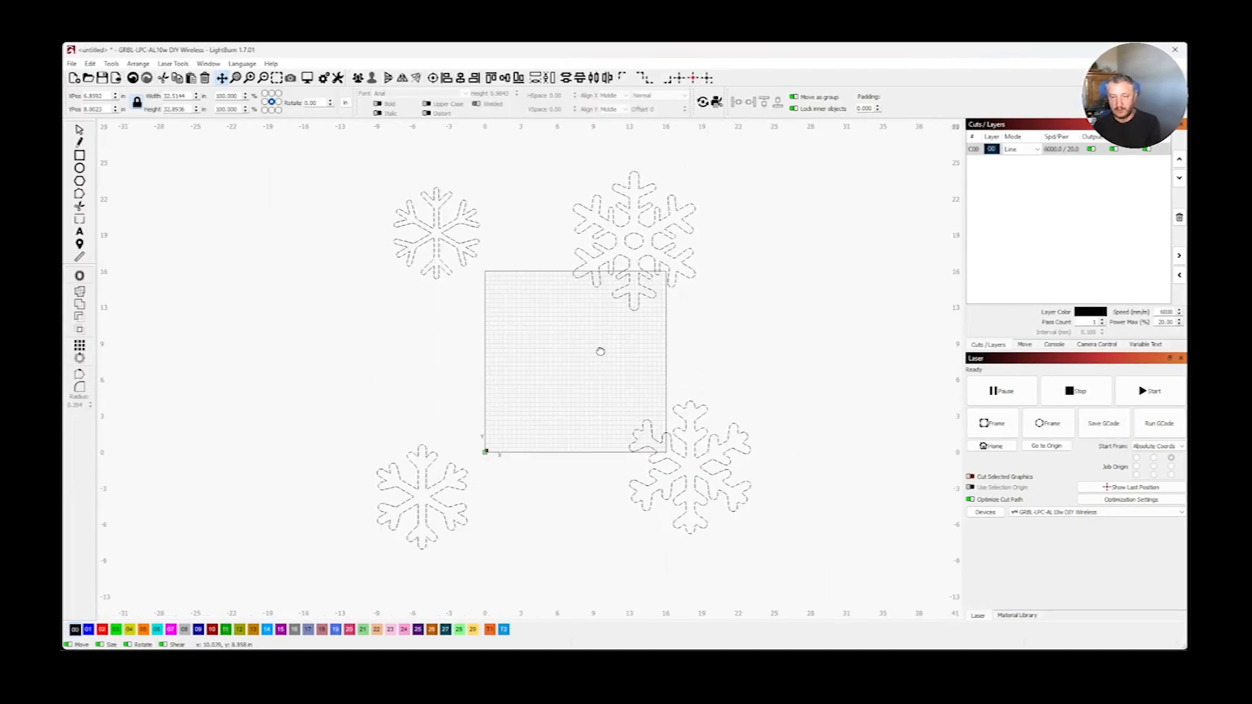
- Move the upper-left snowflake of the imported artwork farther outward, away from the work area
key(ctrl+a)
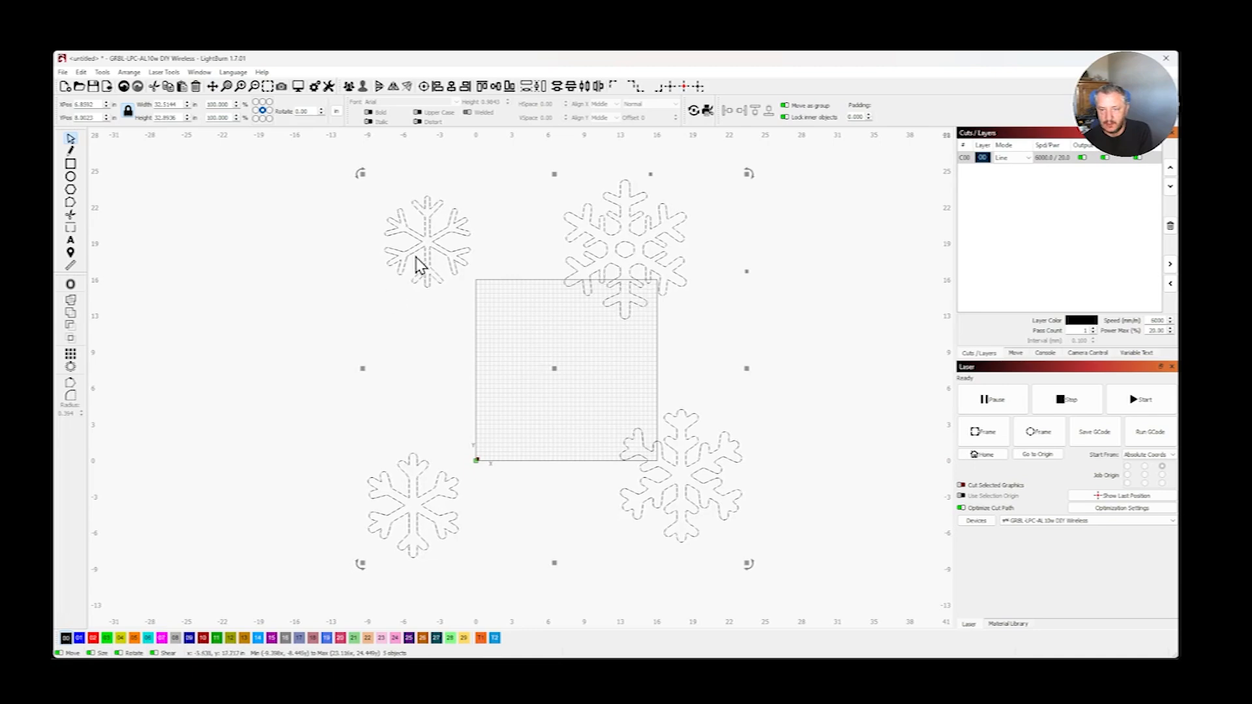
click(334, 273)
drag(435, 249, 361, 271)
- Weld the upper-right snowflake's outline and its centre hexagon together into one shape
mouse_move(625, 264)
mouse_down()
mouse_move(673, 251)
mouse_move(625, 270)
mouse_up()
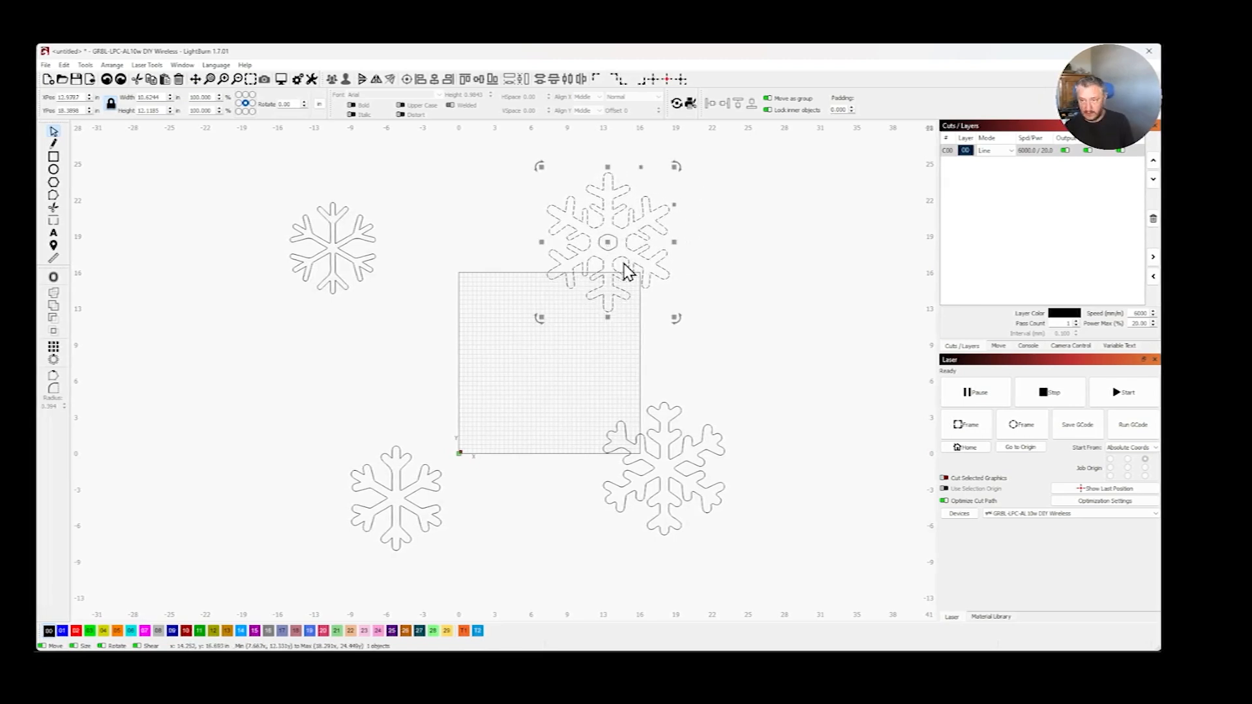
click(246, 353)
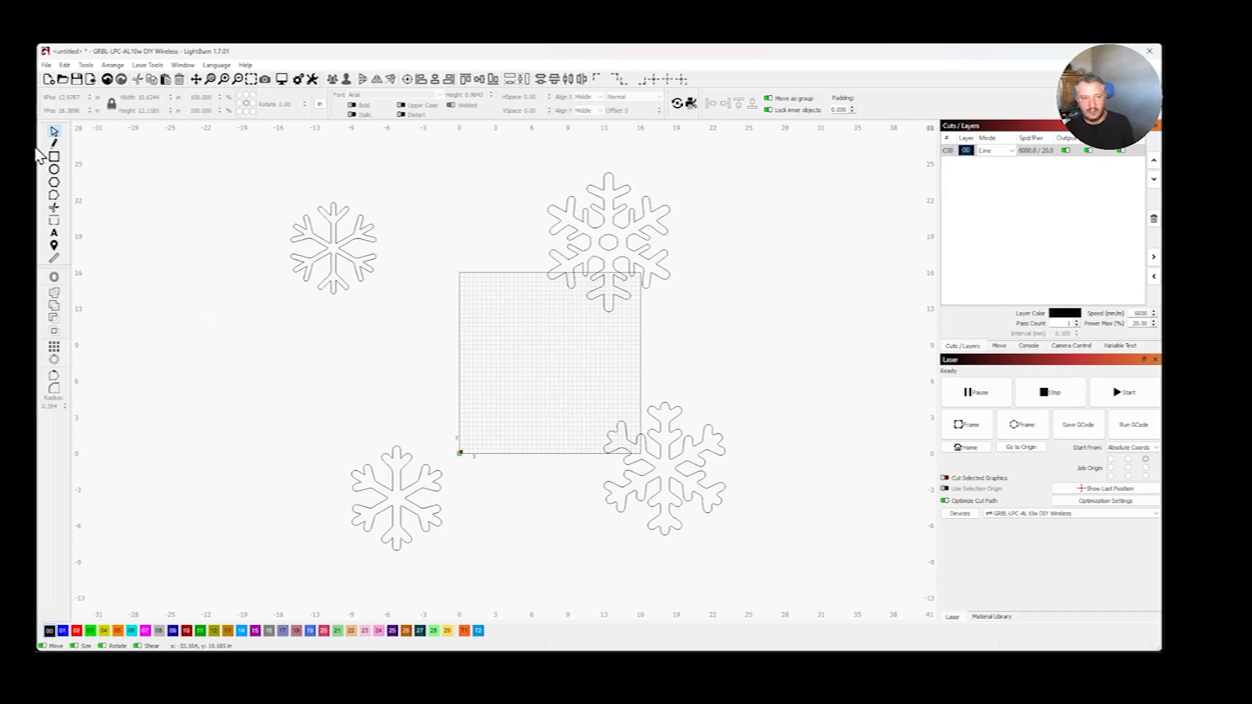
click(620, 213)
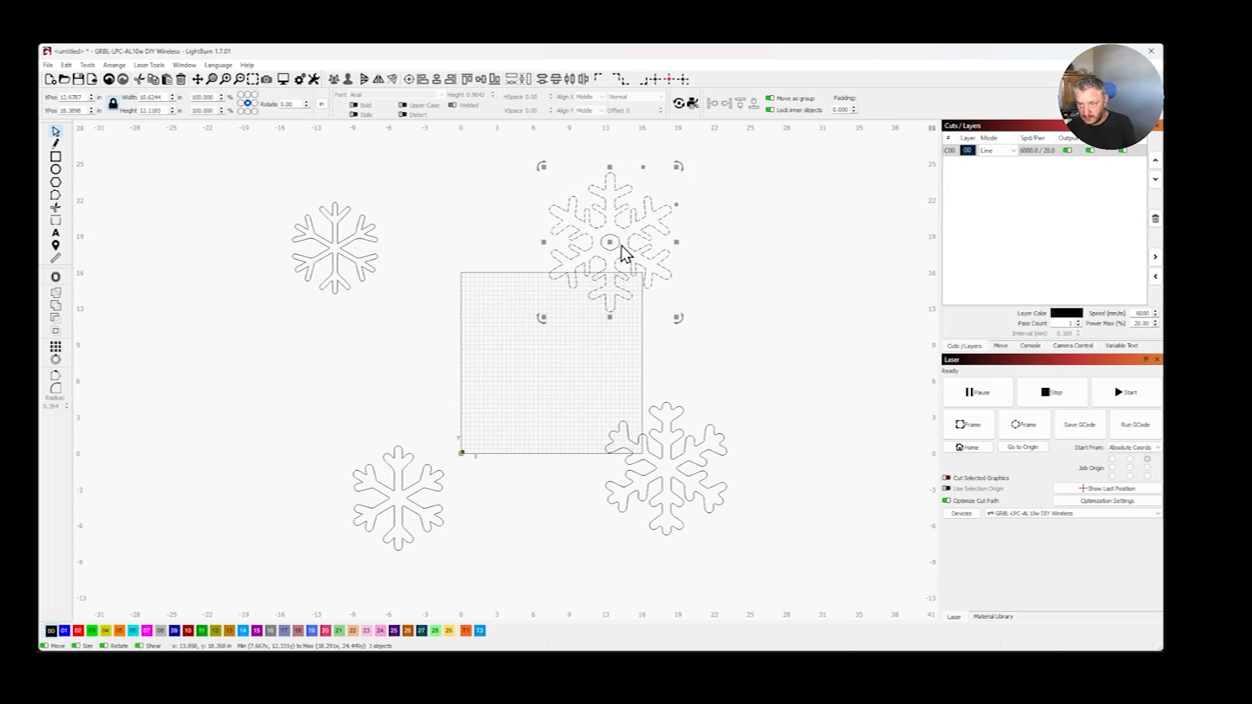
shift+click(605, 243)
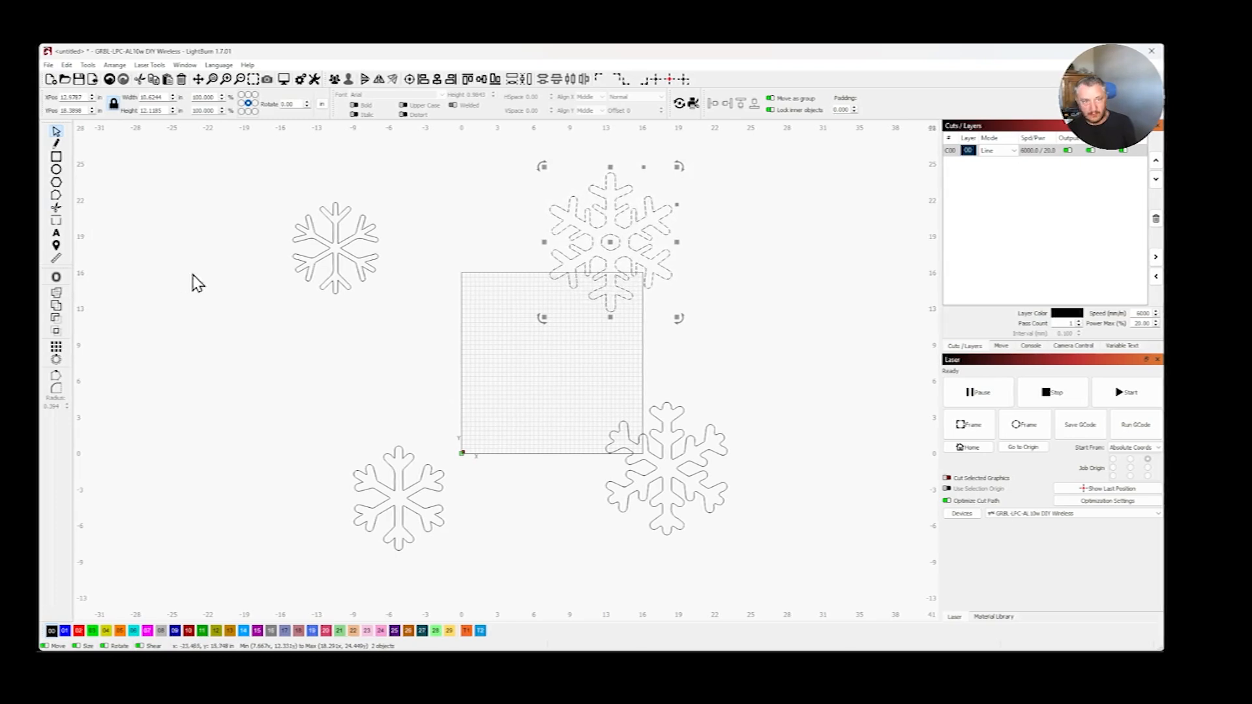
click(60, 298)
click(152, 393)
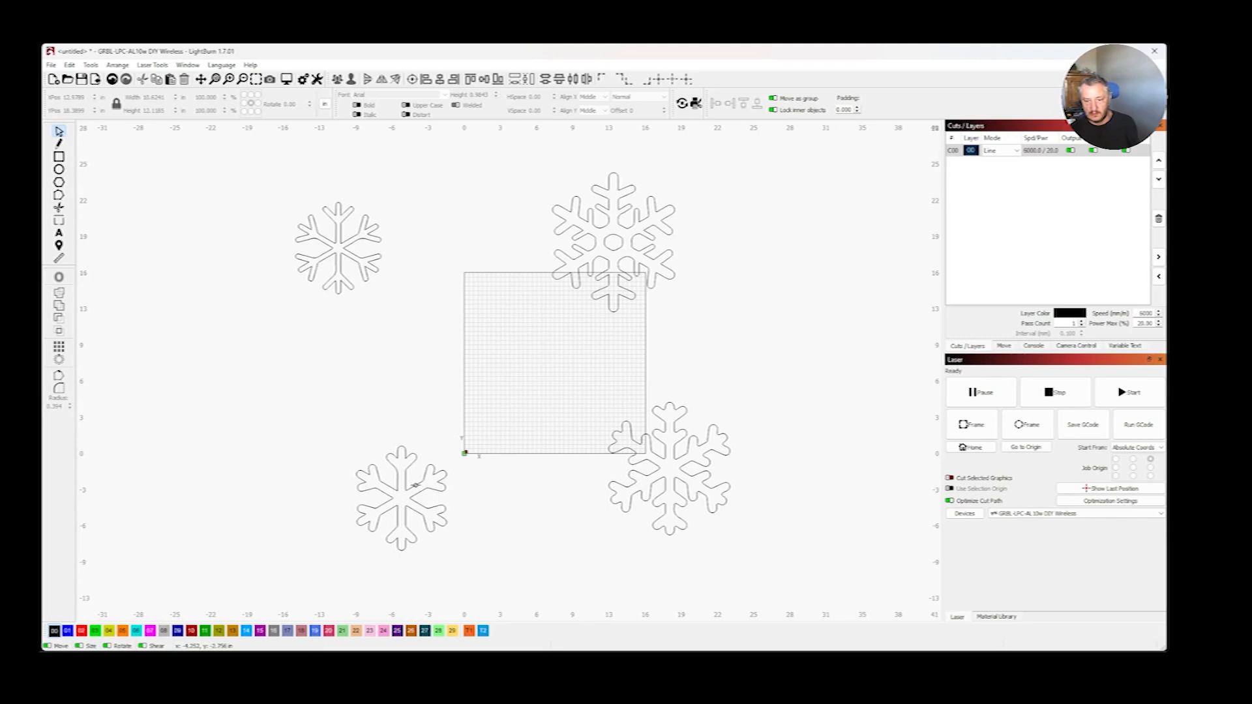
- Move the lower-left, lower-right and upper-right snowflakes outward to clear the work area
drag(415, 486, 302, 420)
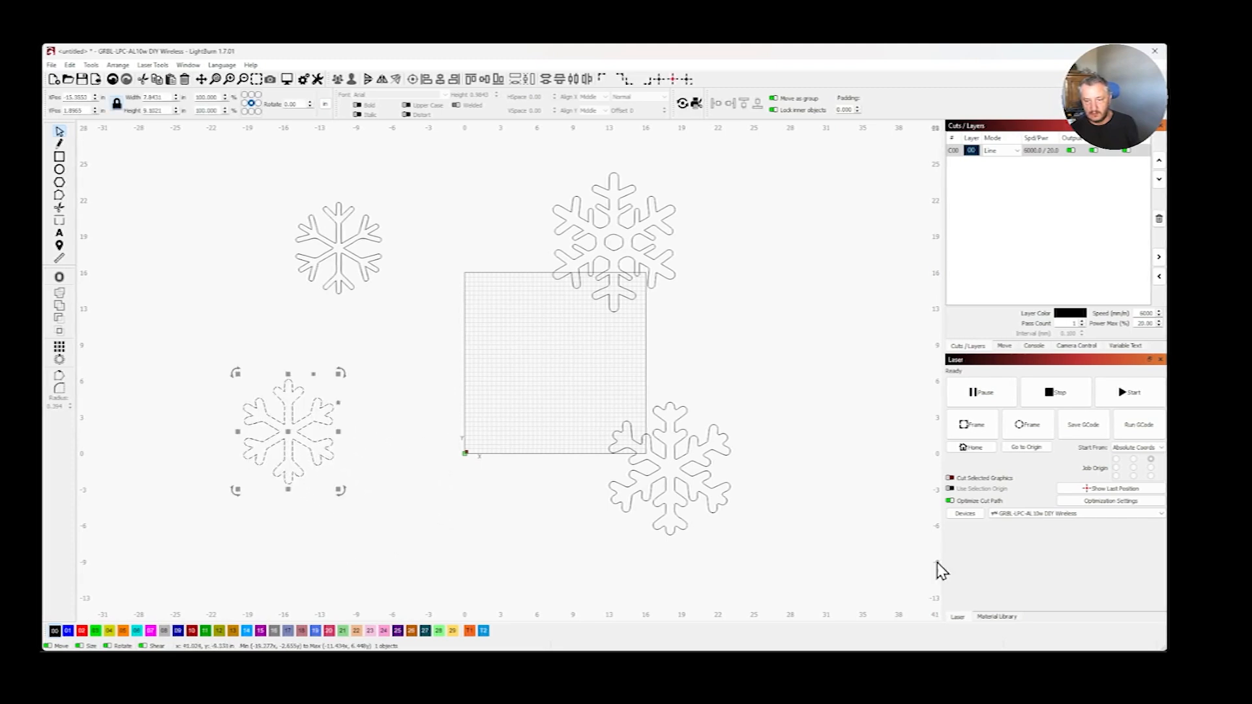
click(695, 473)
drag(687, 473, 828, 435)
click(639, 257)
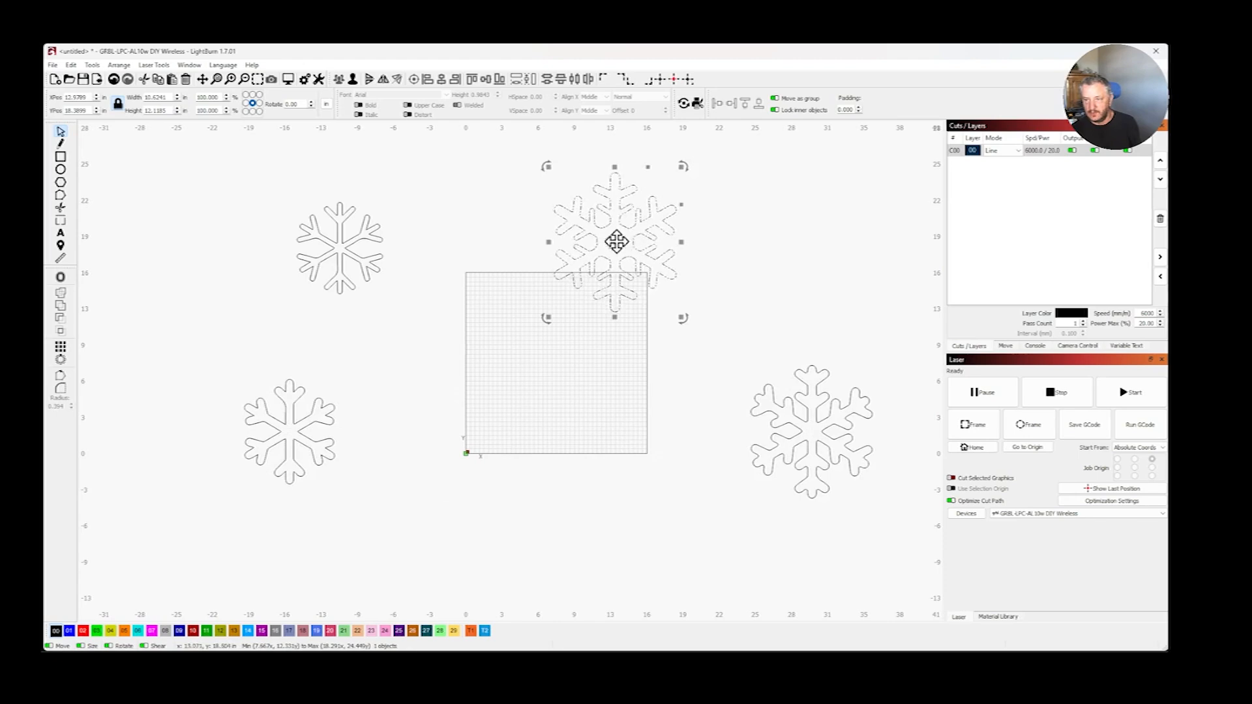
drag(616, 242, 735, 233)
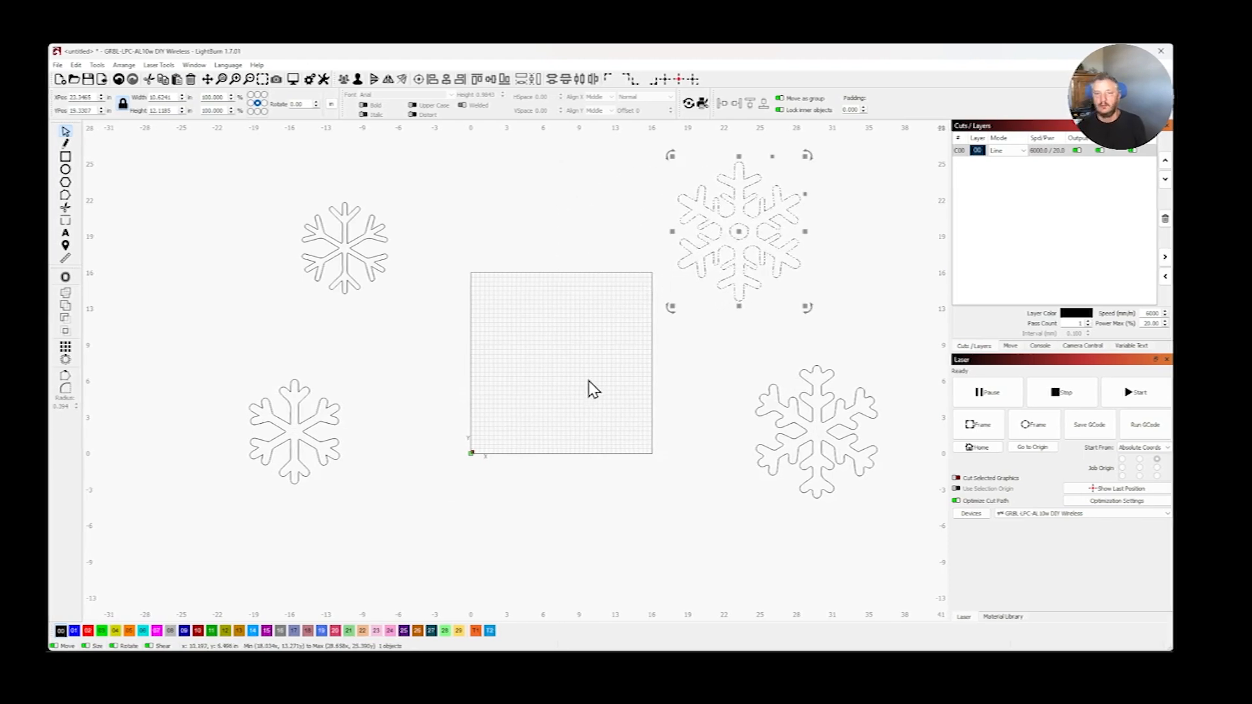
- Draw a circle with a width and height of 5 in and move it to about the middle of the work area
scroll(573, 384, up, 5)
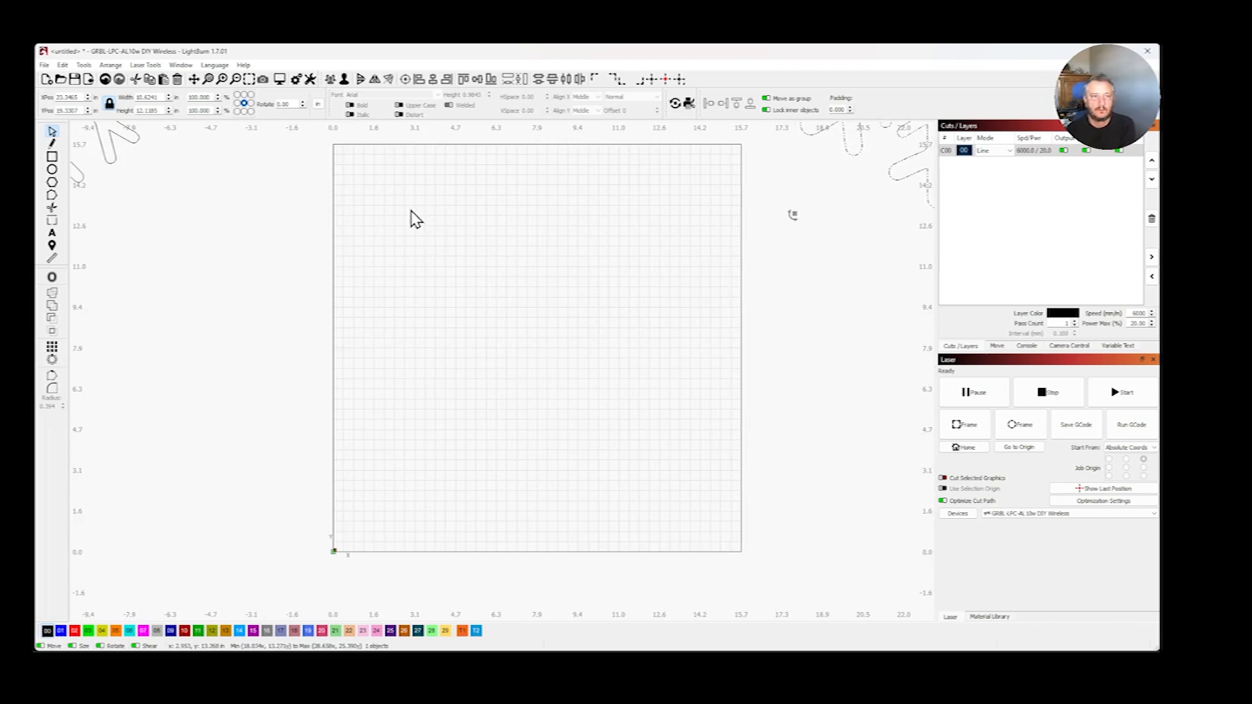
click(54, 171)
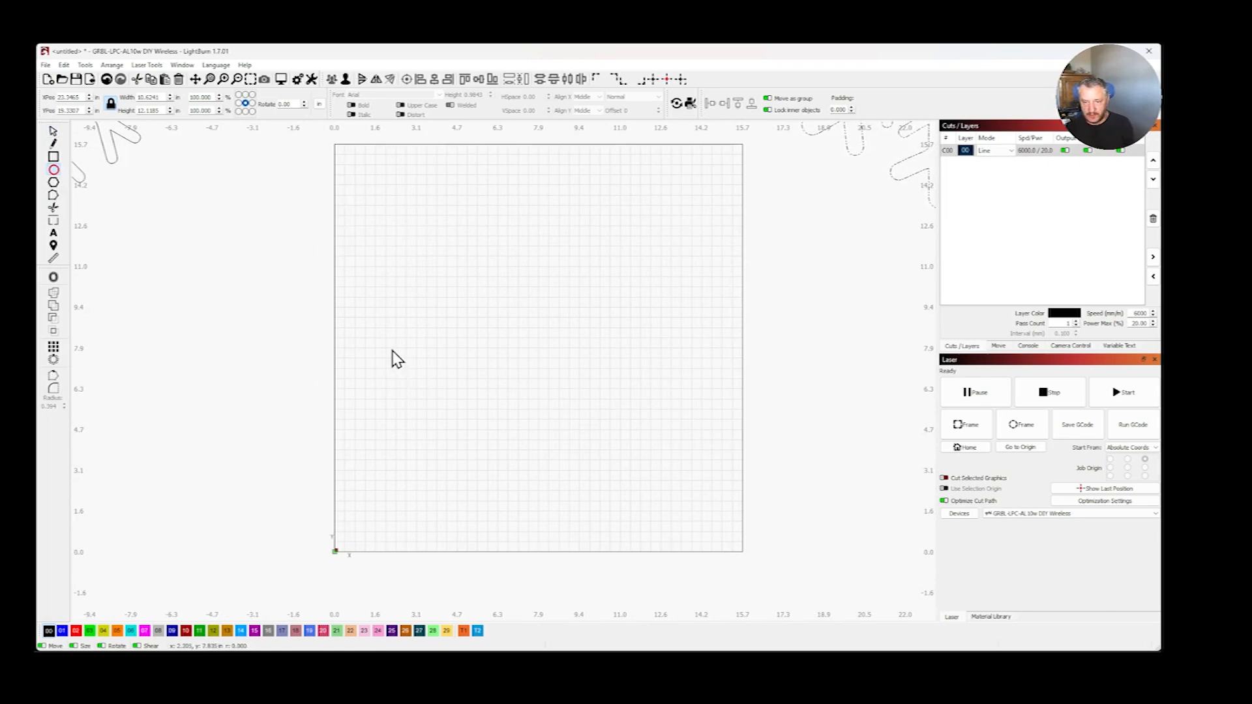
mouse_move(391, 350)
mouse_down()
mouse_move(510, 402)
mouse_move(670, 390)
mouse_move(637, 236)
mouse_move(536, 475)
mouse_move(639, 492)
mouse_move(549, 505)
mouse_move(570, 464)
mouse_move(551, 516)
mouse_move(571, 470)
mouse_move(541, 485)
mouse_move(562, 489)
mouse_move(508, 436)
mouse_move(553, 470)
mouse_up()
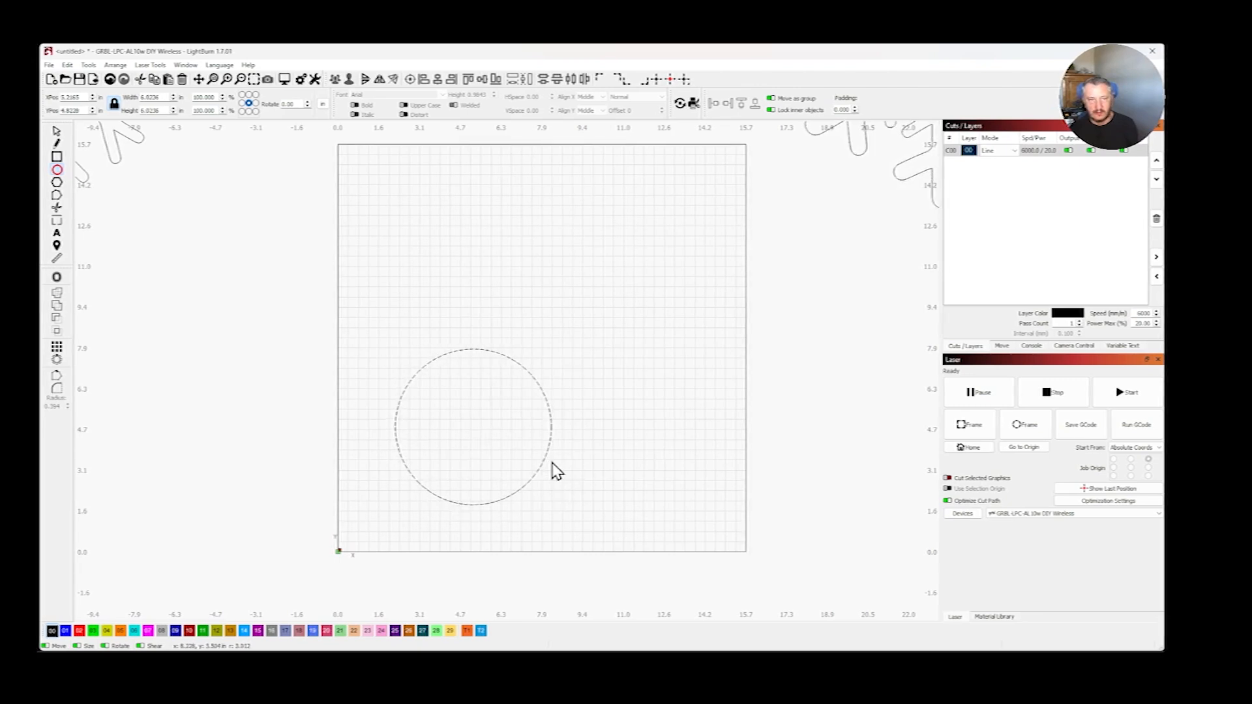
double_click(164, 99)
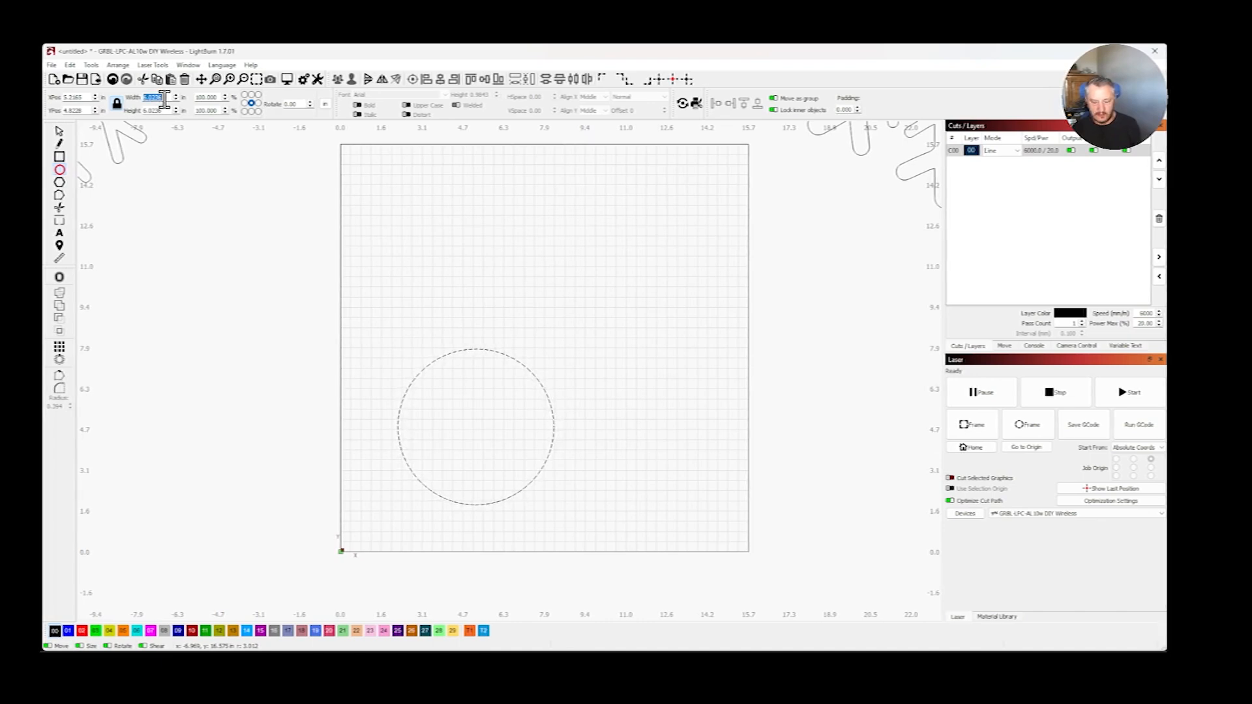
text(5)
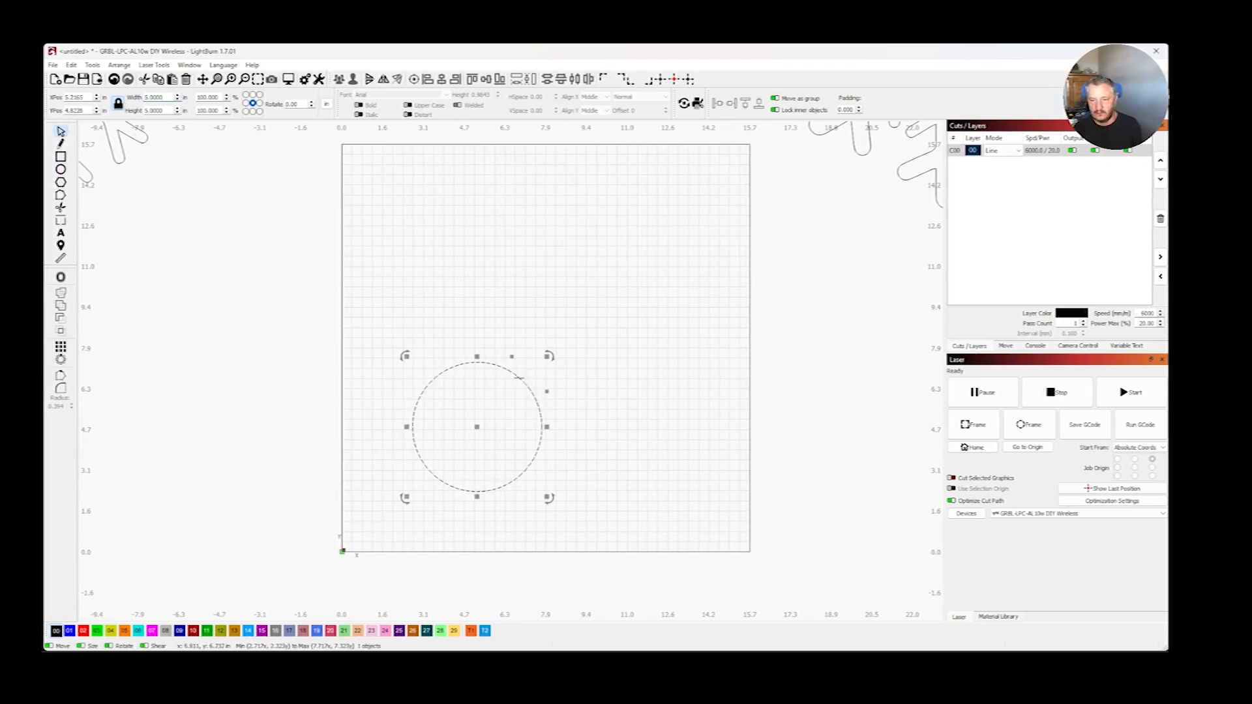
drag(475, 429, 547, 354)
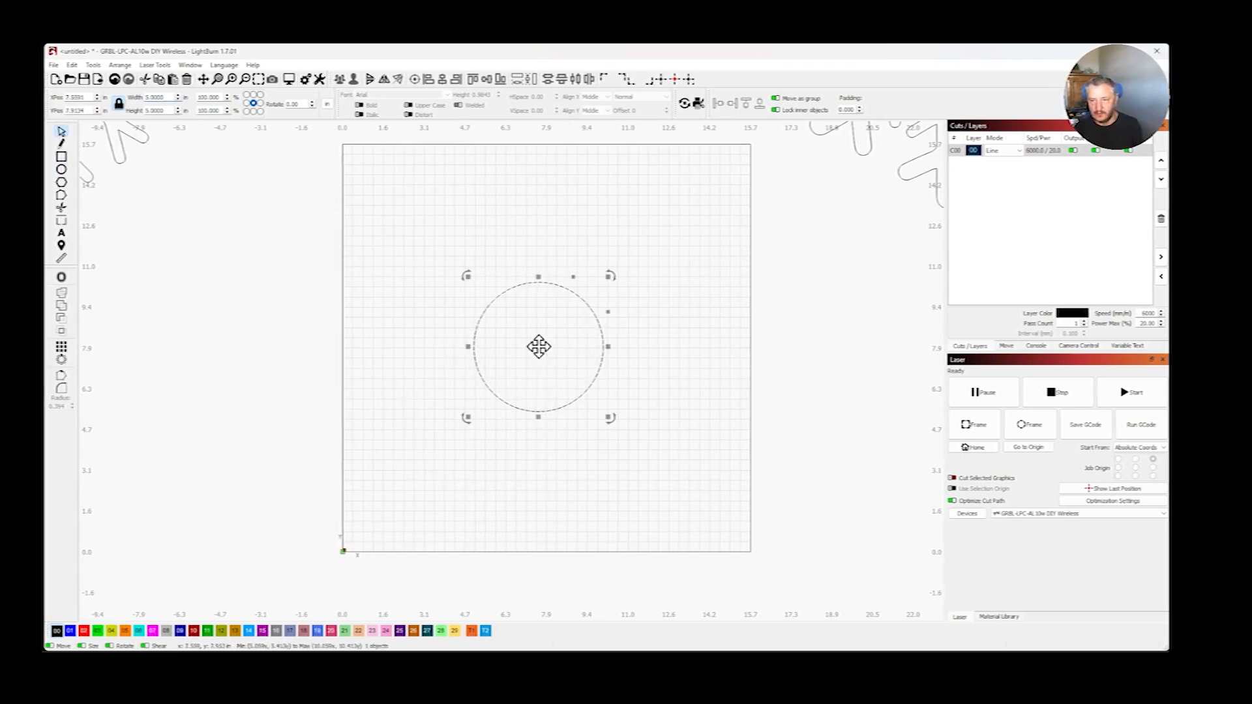
- Offset the 5 in circle outward by 0.25 in with the Round corner style, previewing the inward and both-sided directions first
click(63, 277)
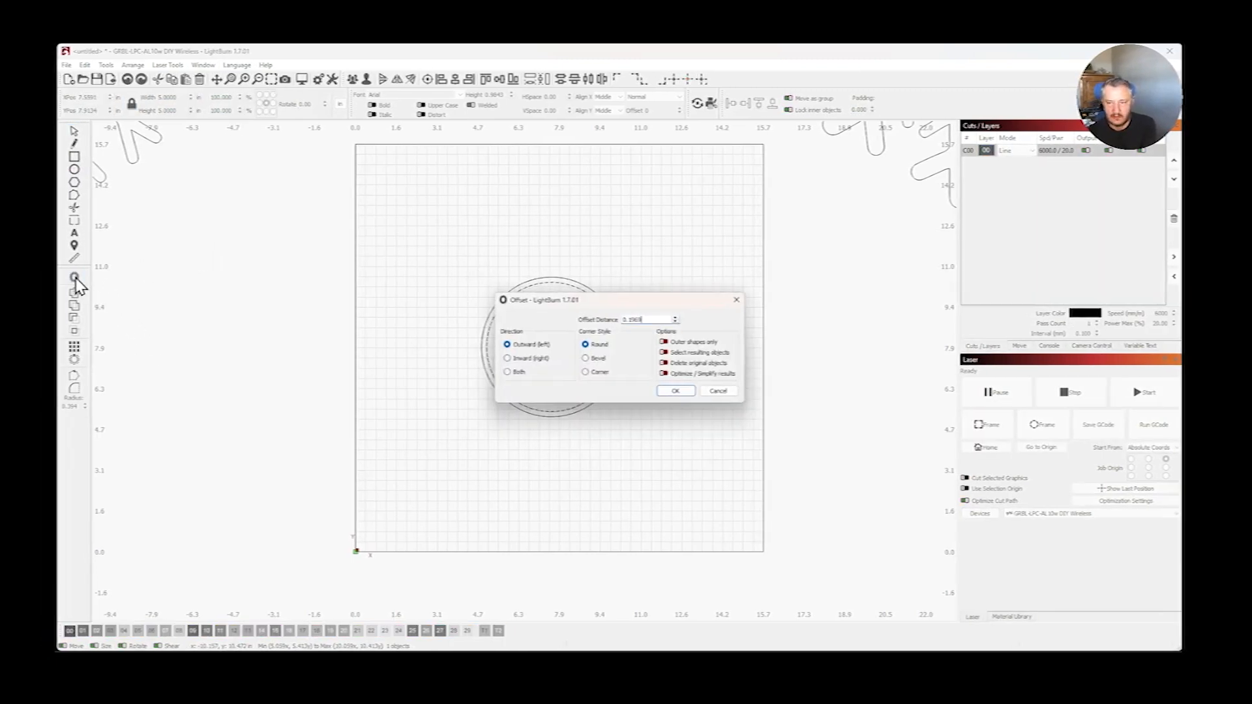
click(742, 300)
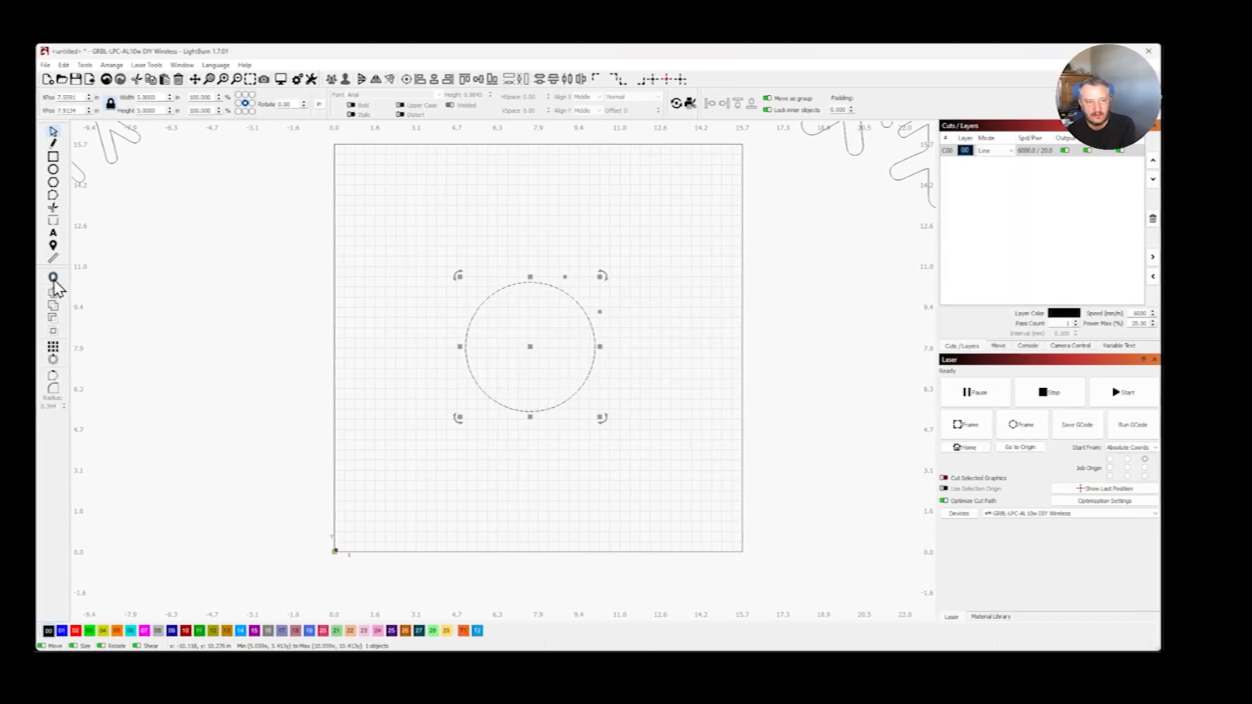
click(53, 281)
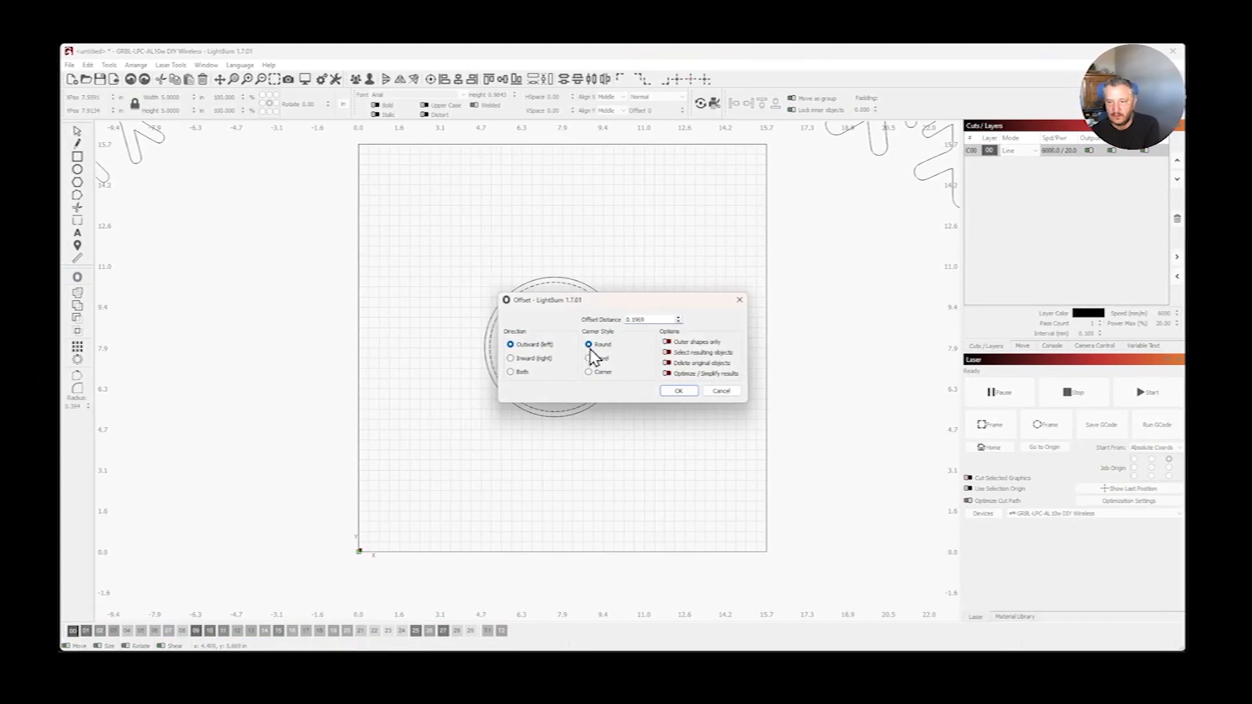
drag(631, 301, 556, 163)
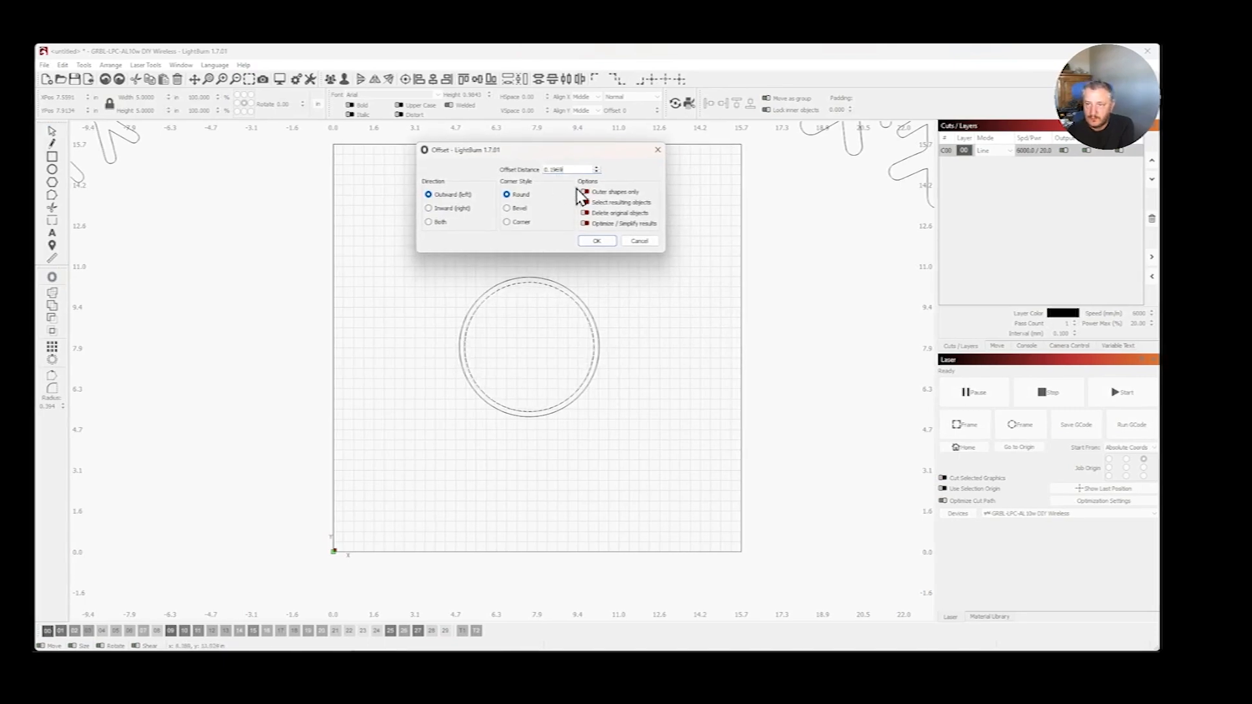
drag(572, 166, 542, 168)
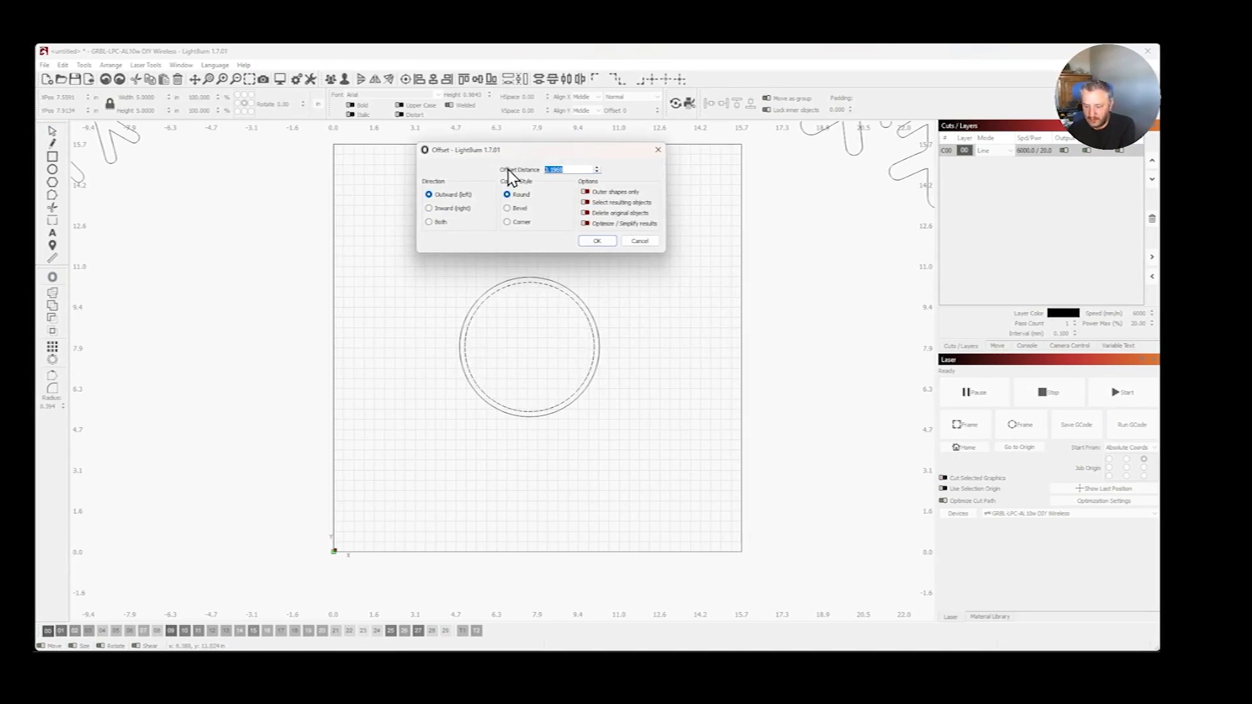
text(0.25)
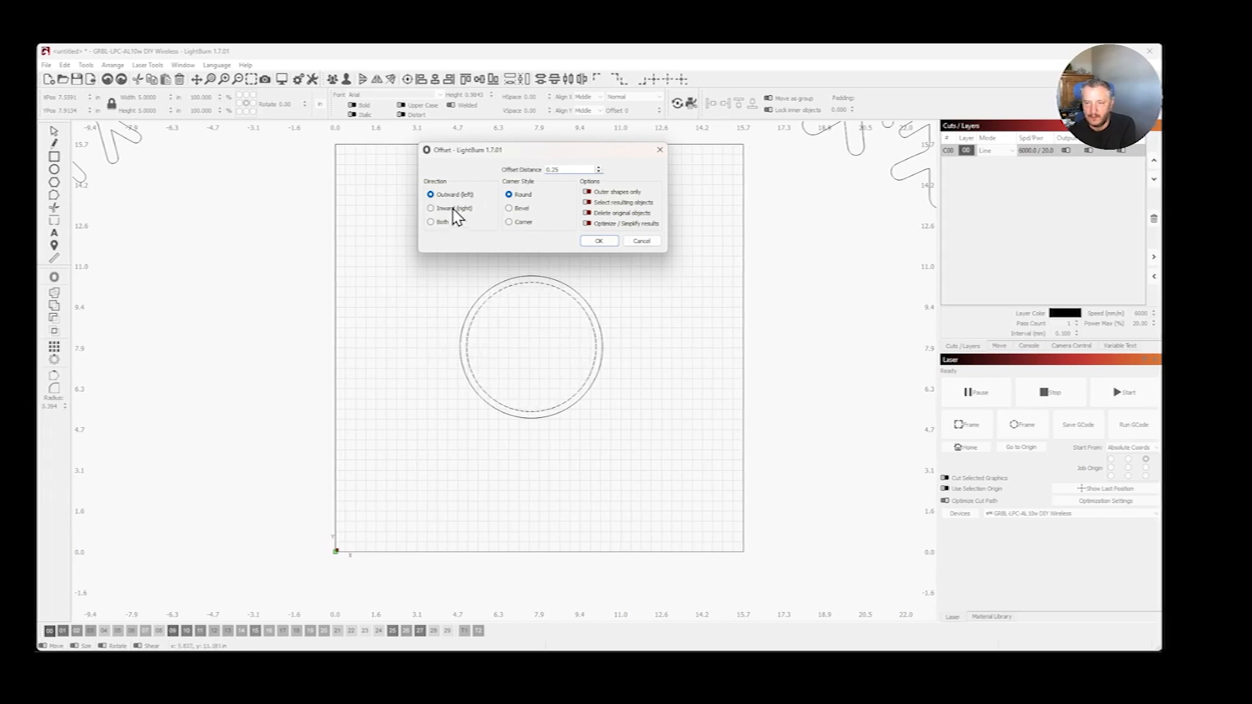
click(454, 210)
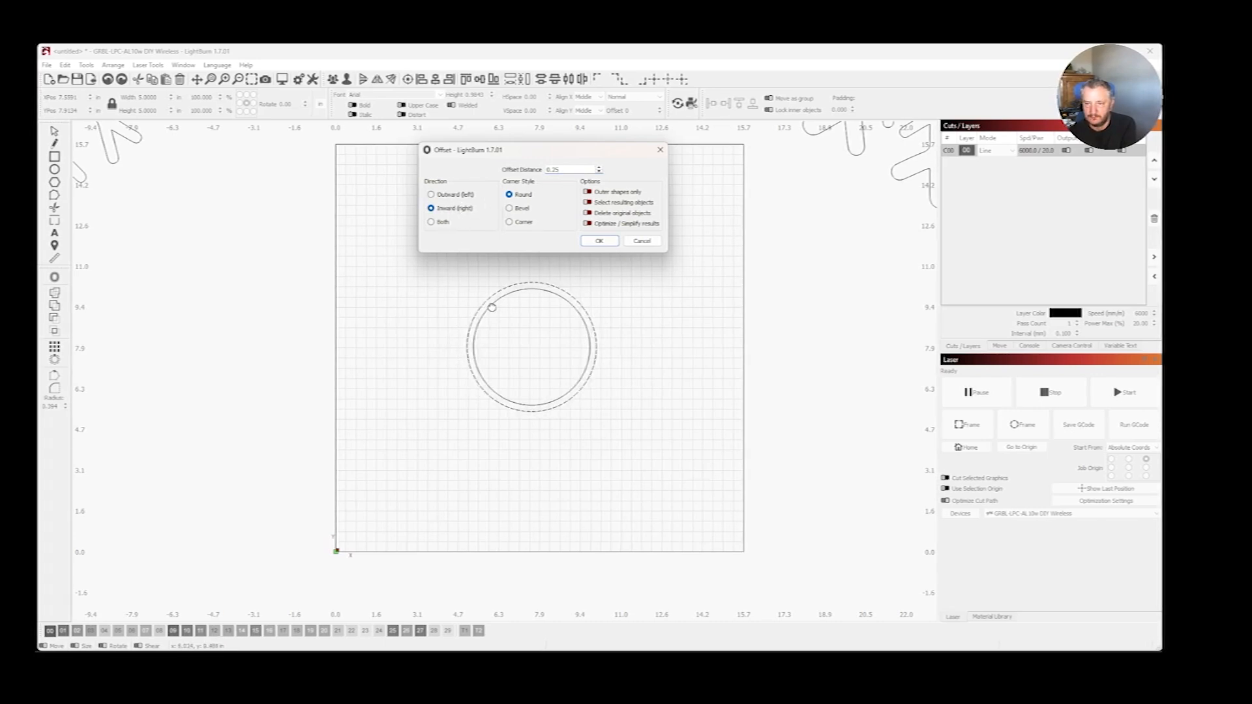
click(446, 224)
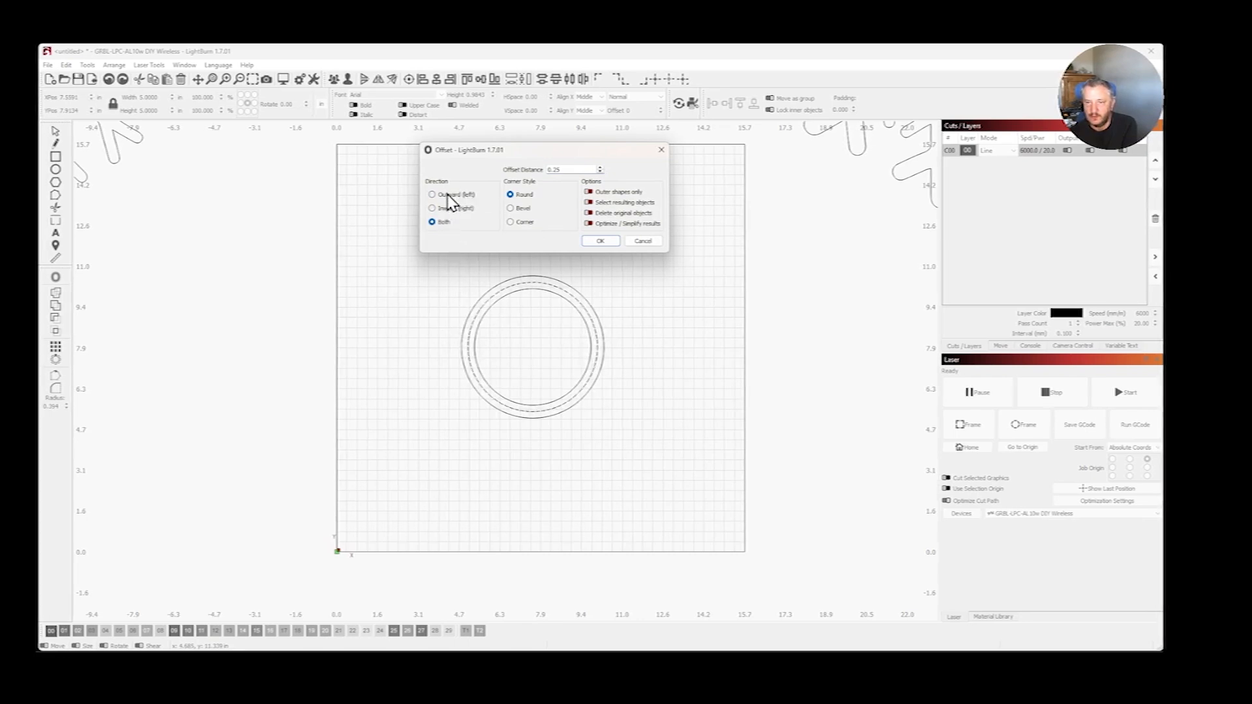
click(449, 197)
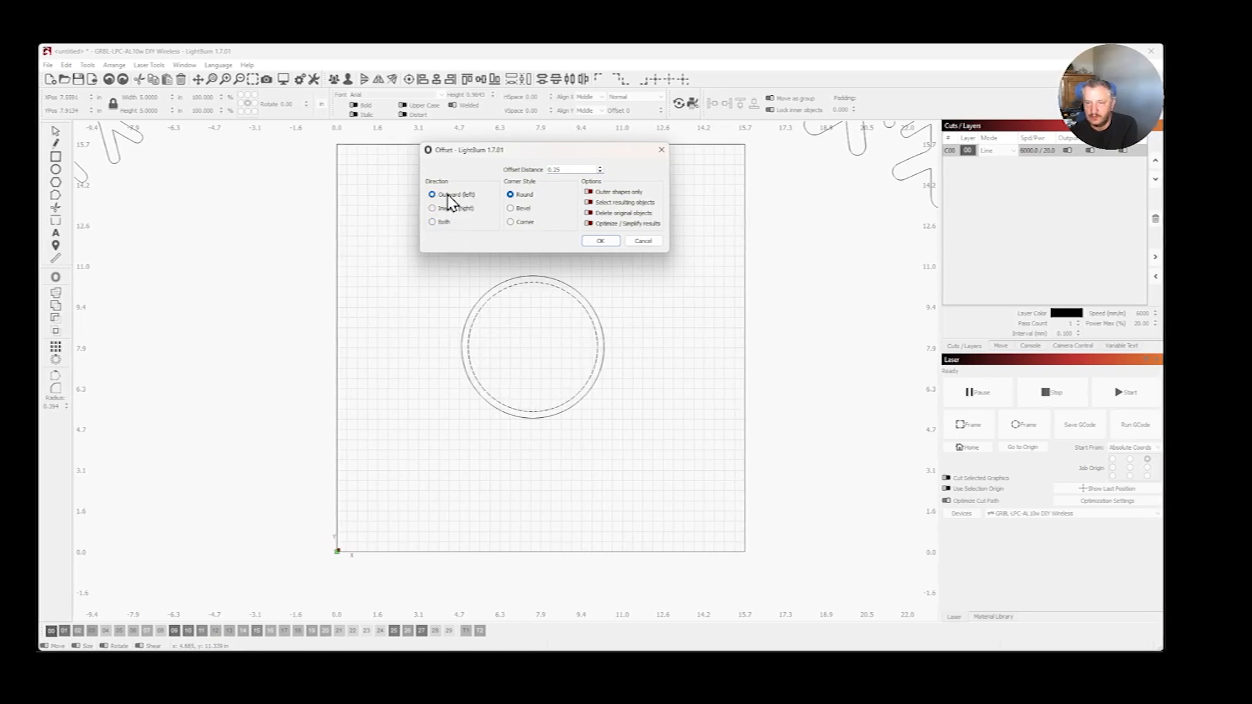
click(603, 244)
click(396, 228)
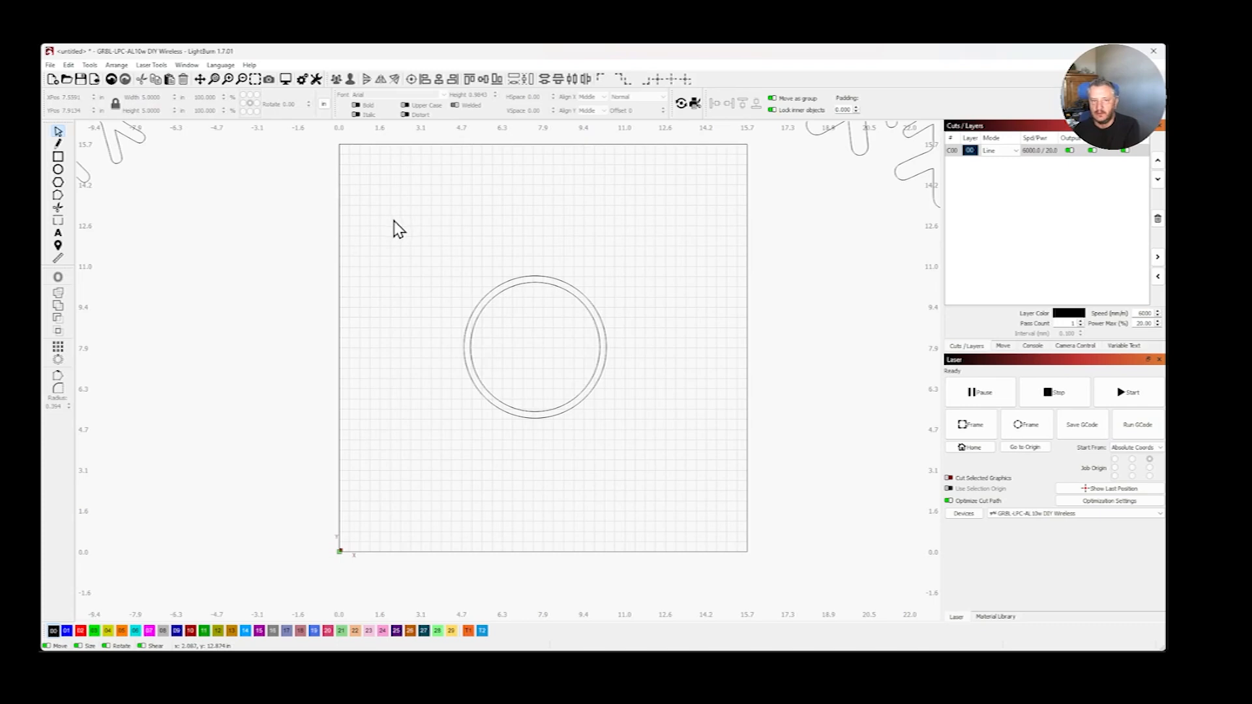
- Move the inner and outer circles apart to show they are separate shapes, and undo those moves
click(517, 285)
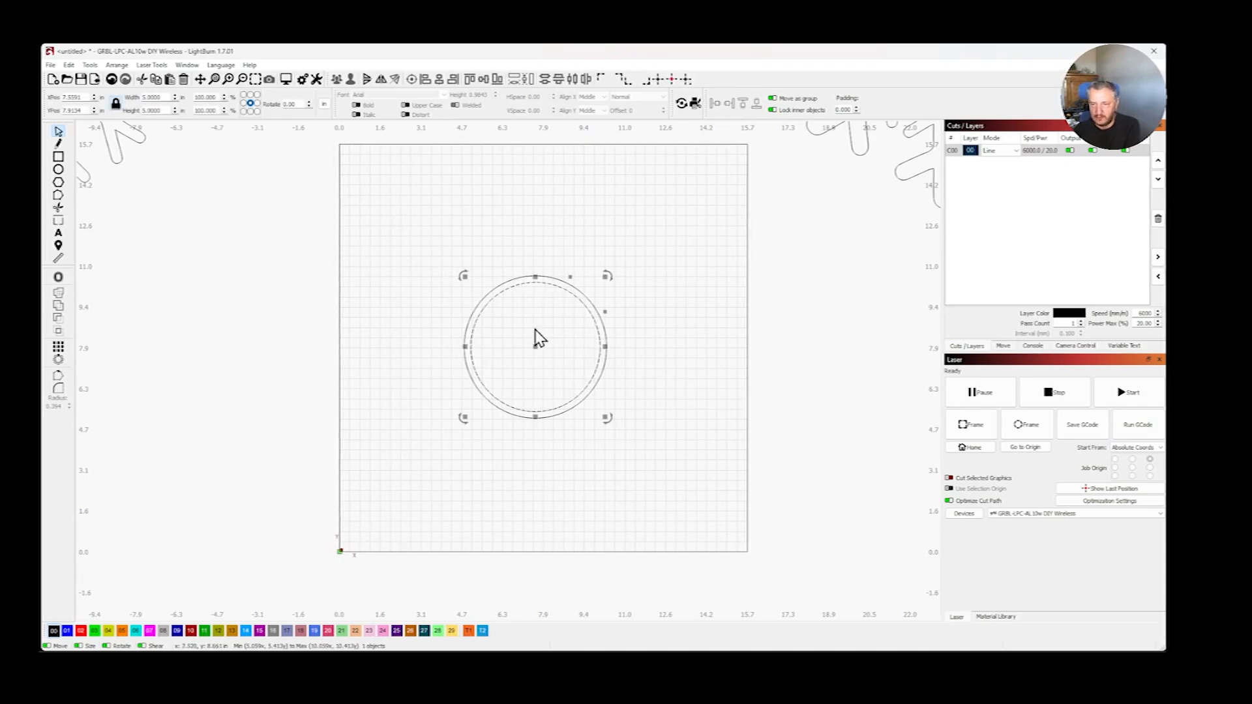
drag(535, 346, 412, 232)
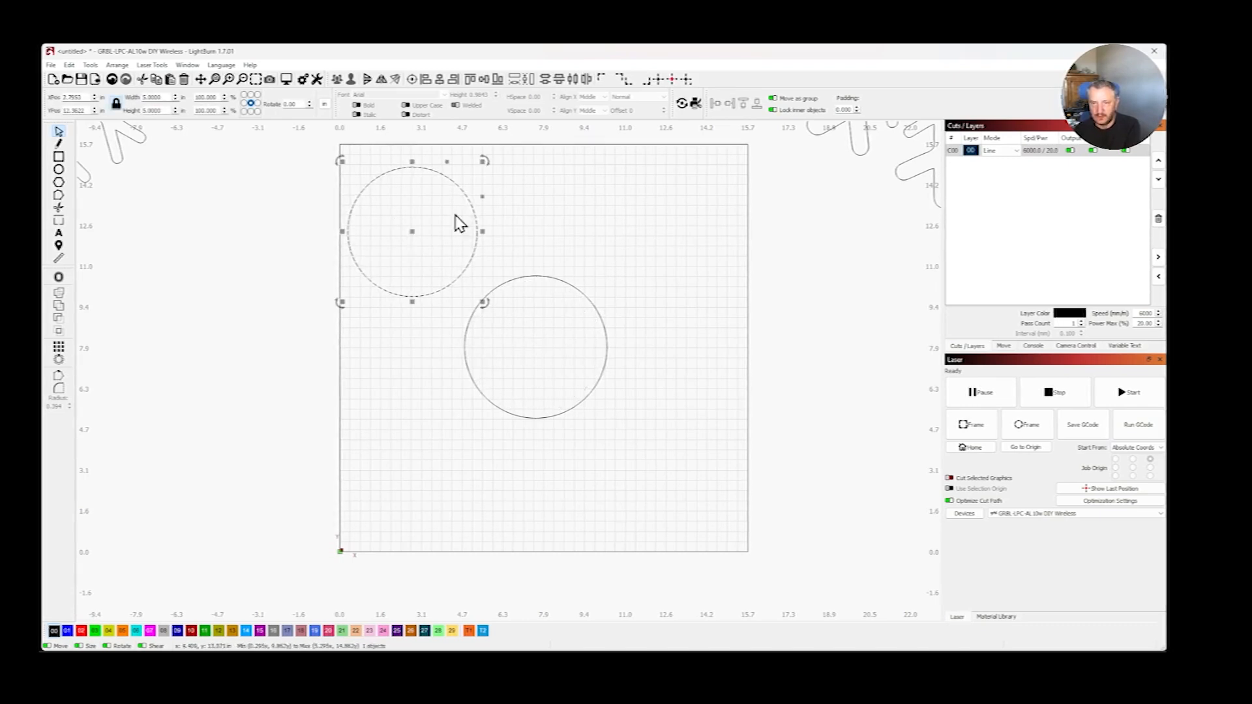
click(546, 276)
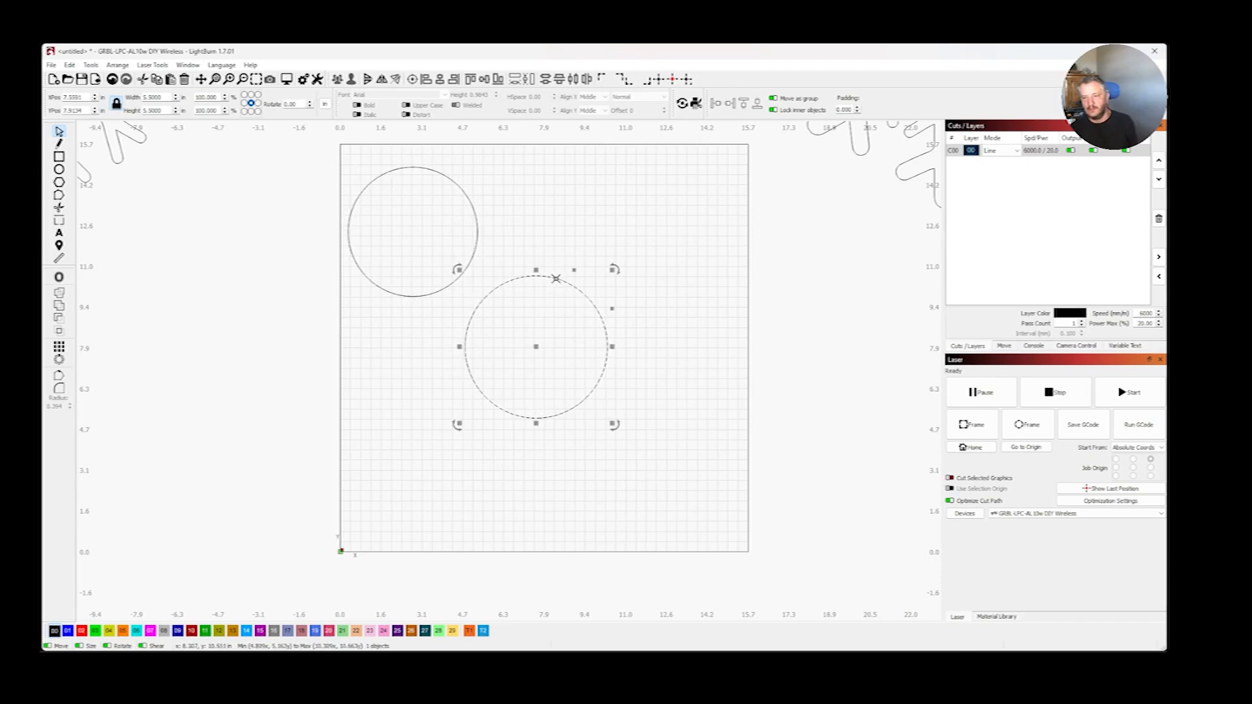
drag(536, 355, 600, 327)
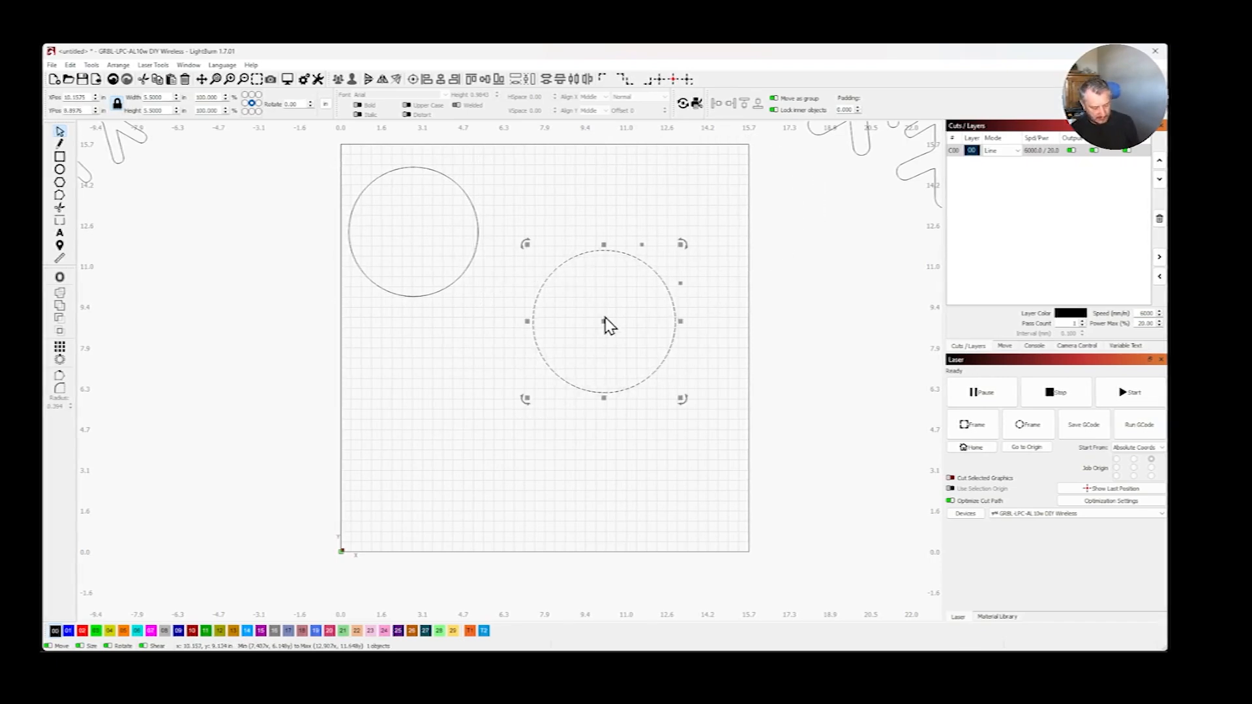
key(ctrl+z)
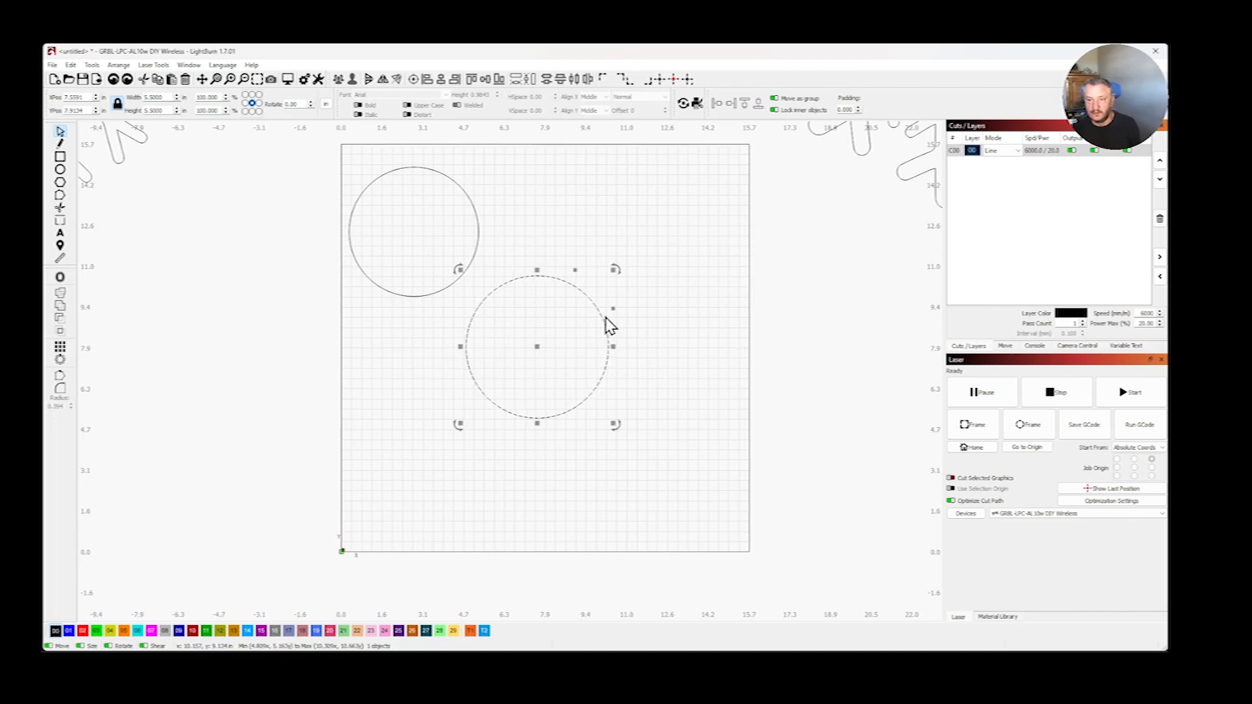
key(ctrl+z)
key(ctrl+z)
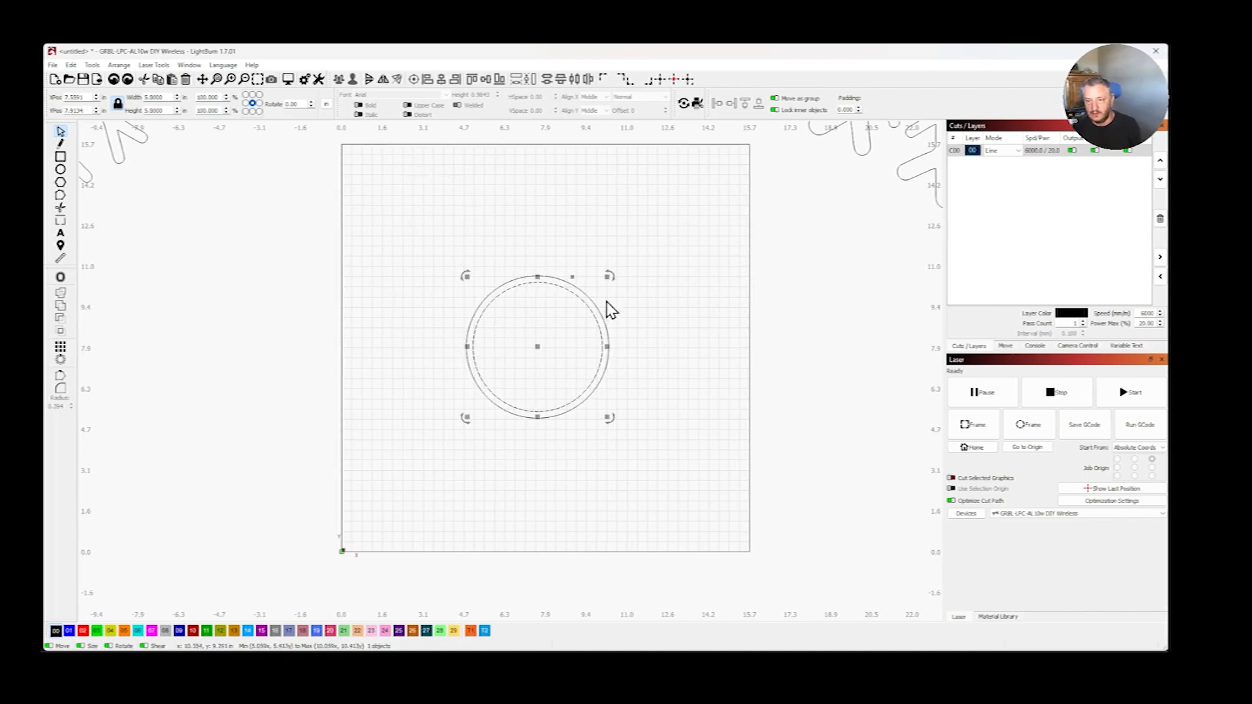
click(650, 209)
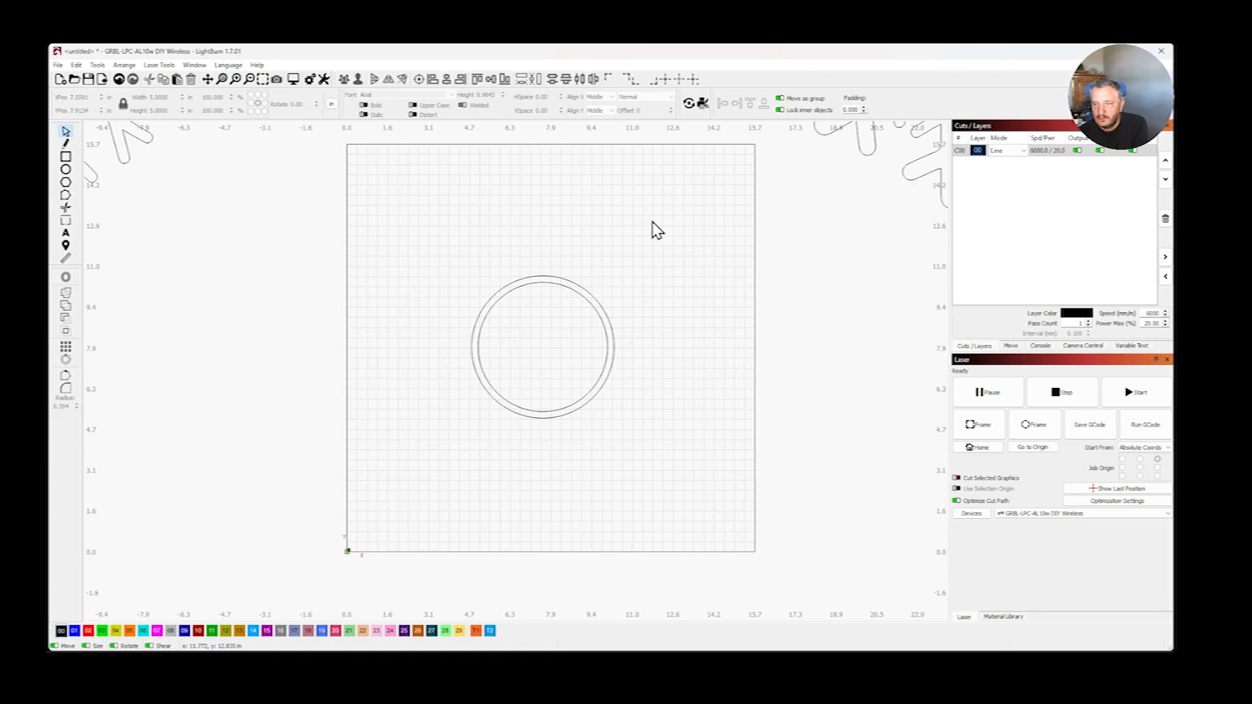
- Move the lower-right snowflake into the work area, centred on the two concentric circles
scroll(655, 230, down, 5)
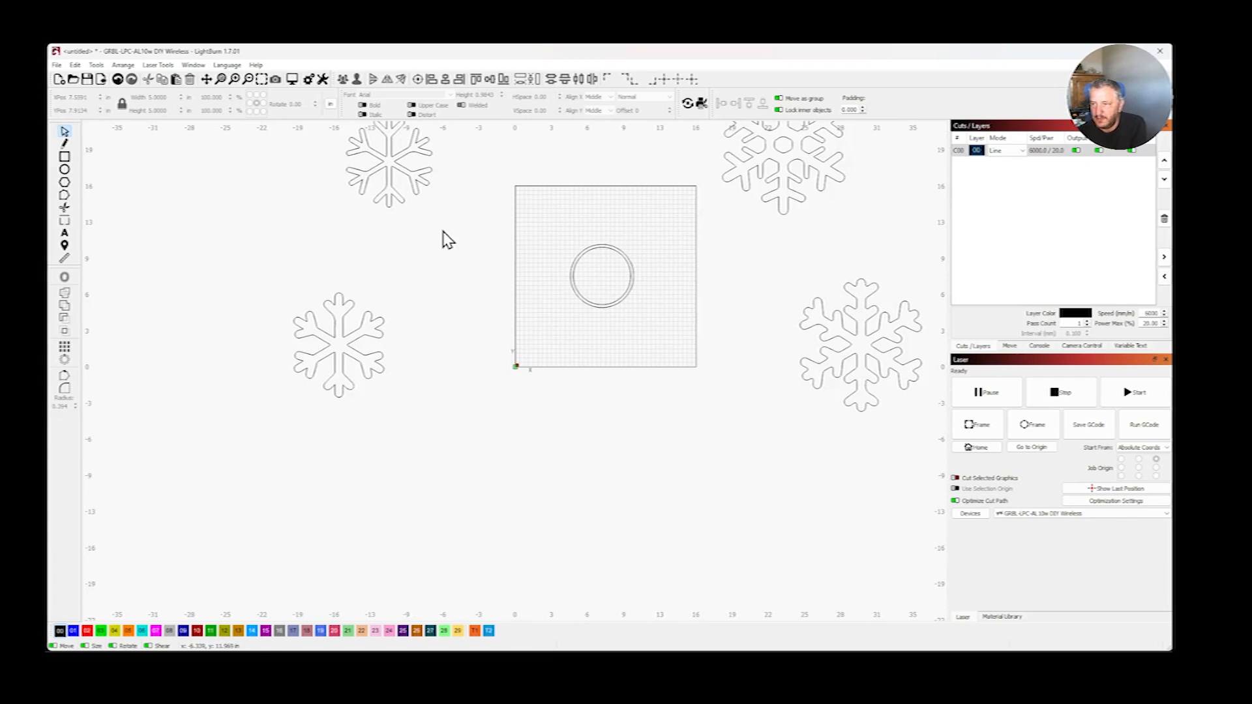
click(873, 359)
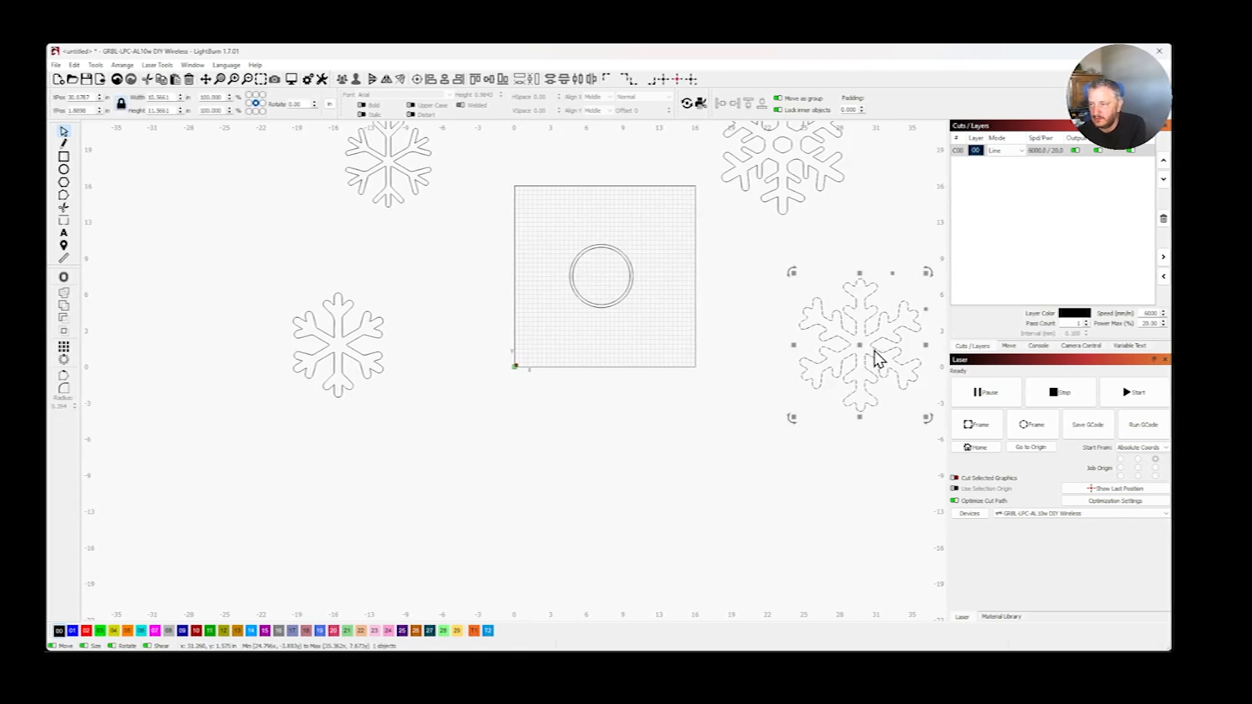
drag(857, 347, 602, 275)
scroll(586, 280, up, 2)
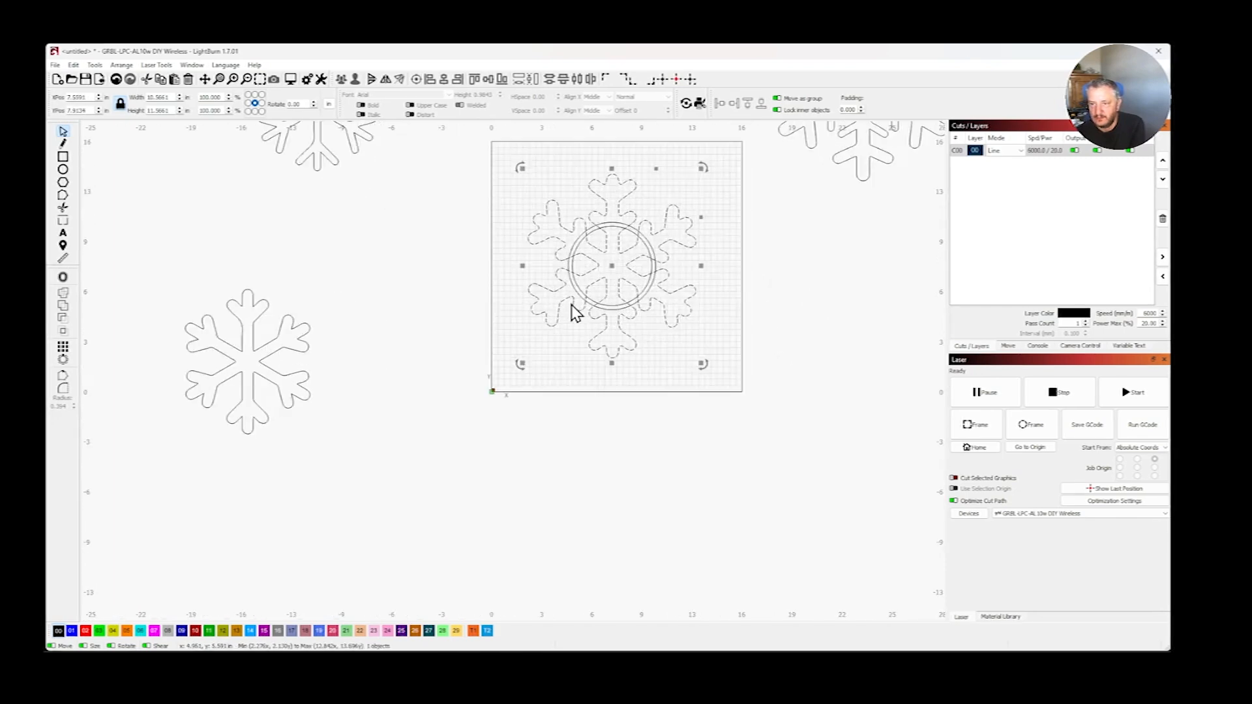
- Scale the snowflake down proportionally to about 1.7 in wide, clear of the concentric circles
scroll(584, 279, down, 5)
scroll(619, 280, up, 5)
scroll(622, 279, up, 4)
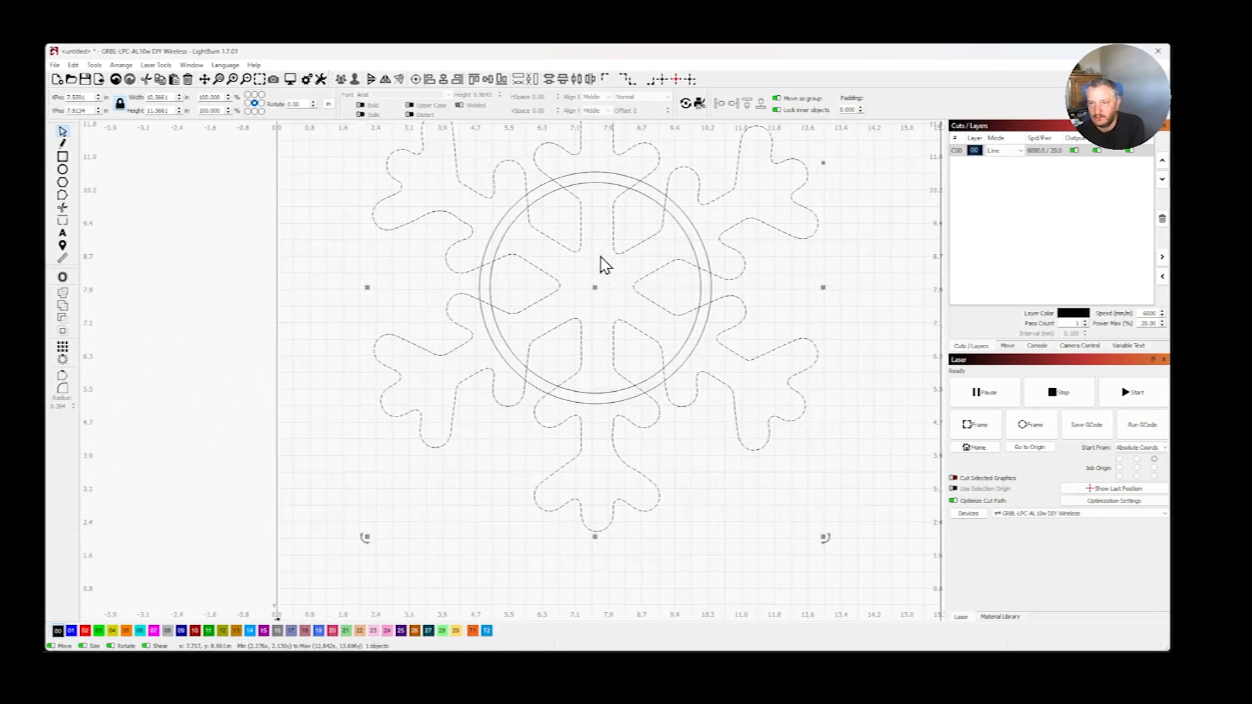
drag(820, 534, 512, 197)
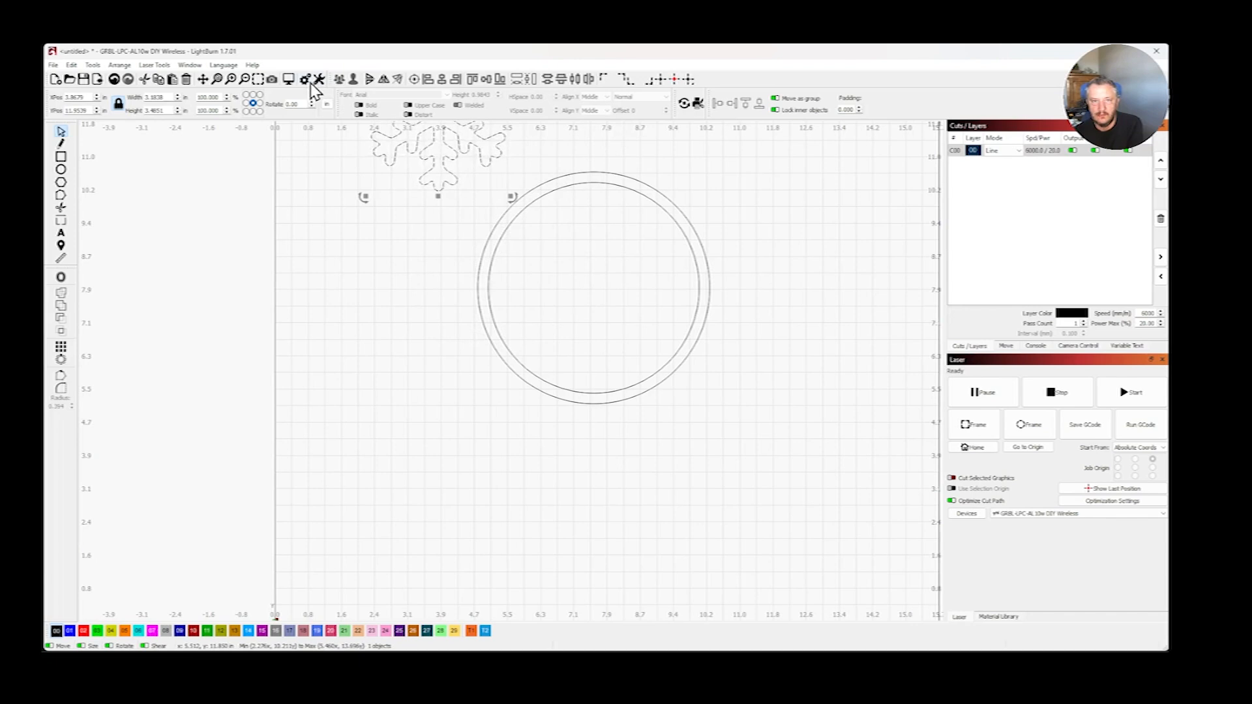
click(203, 80)
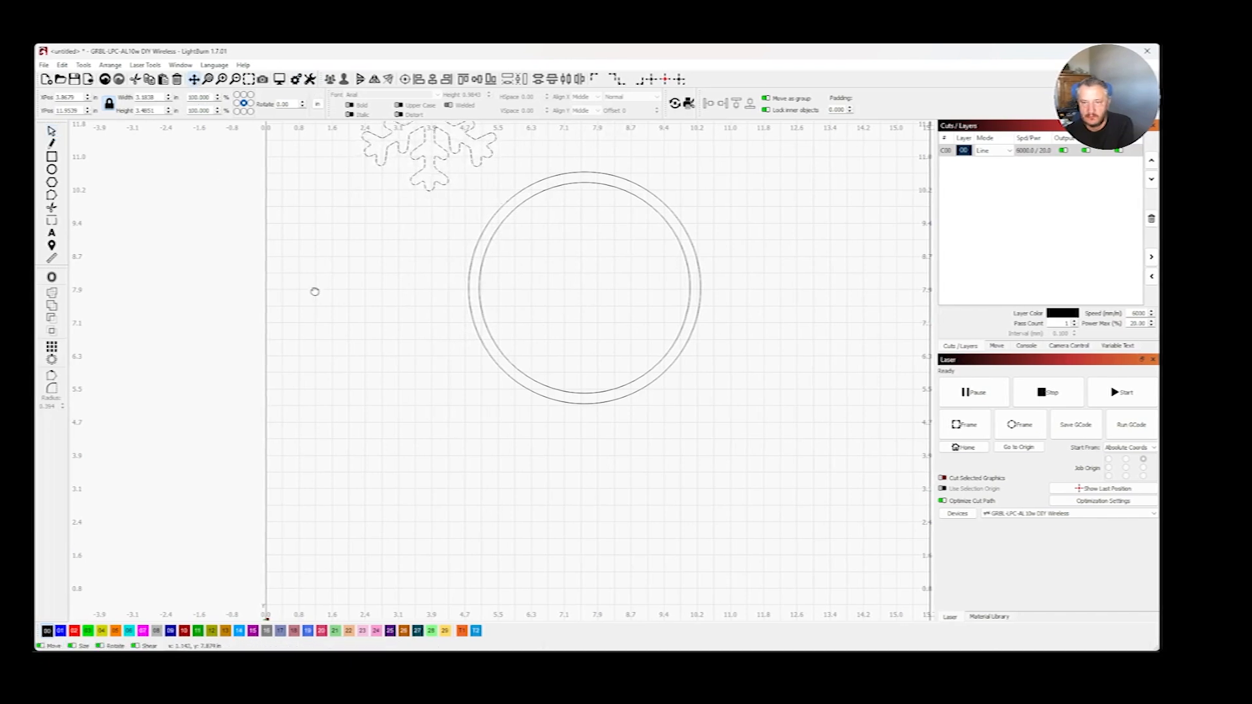
drag(314, 292, 292, 393)
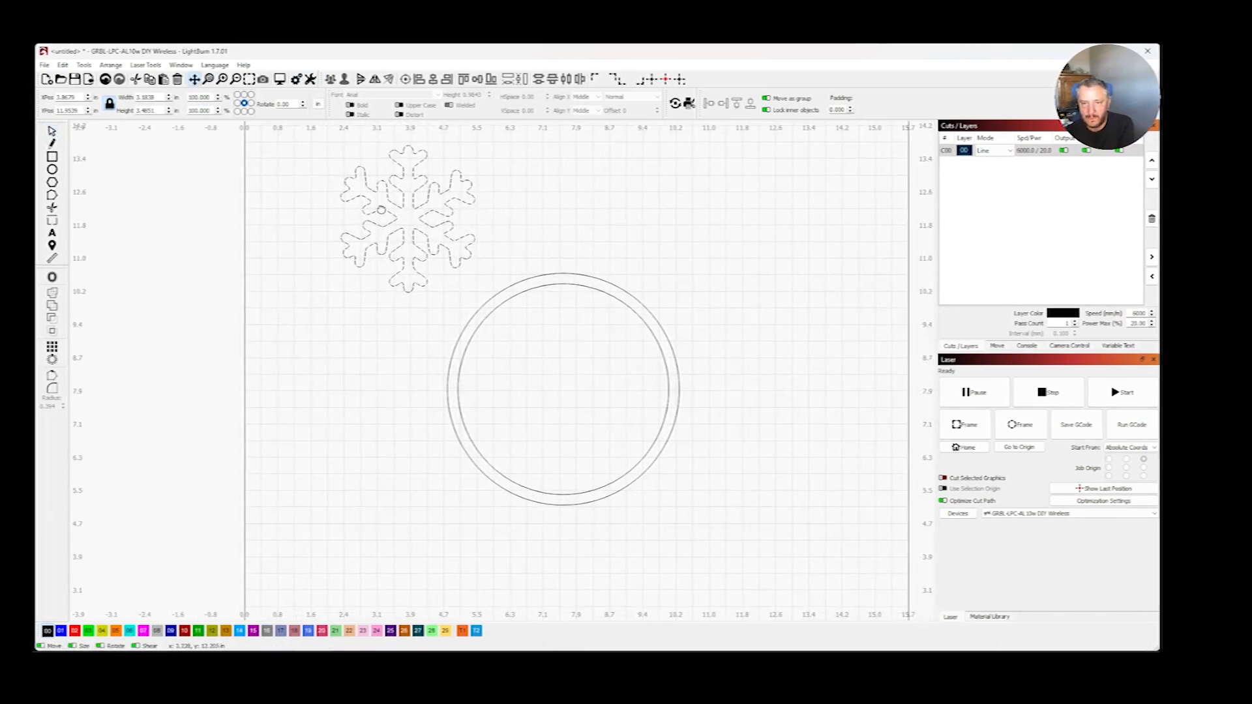
click(52, 131)
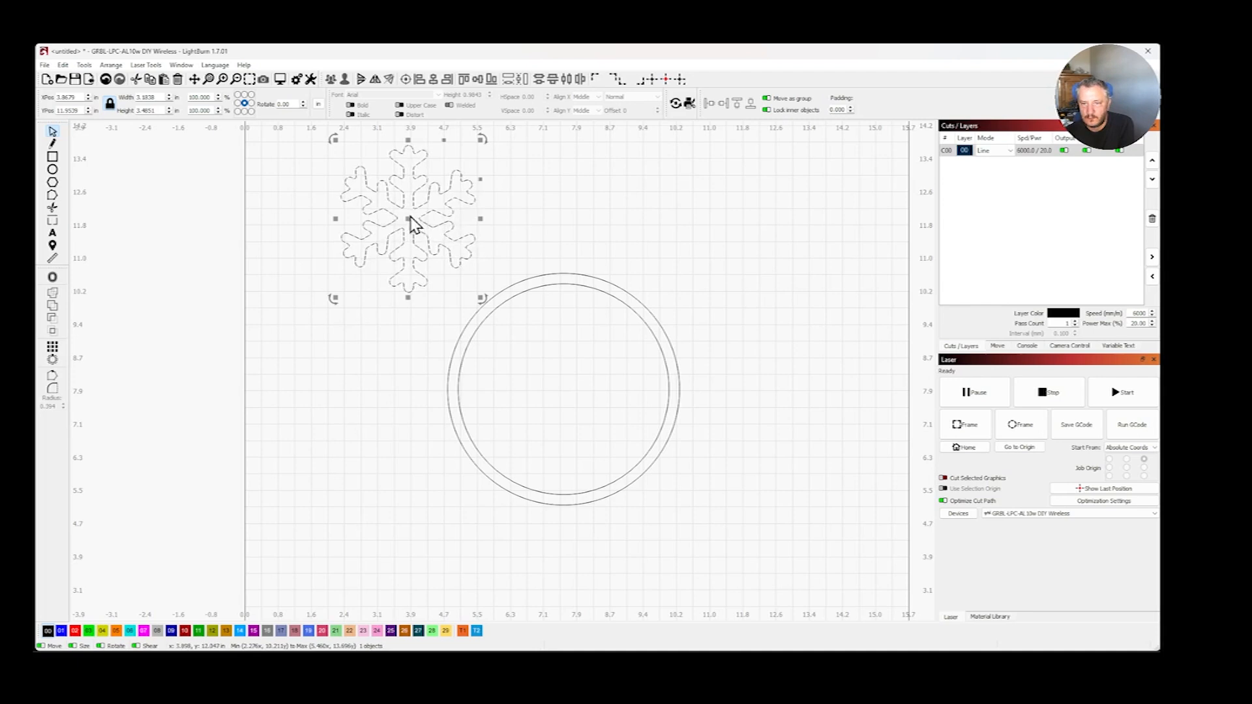
drag(410, 224, 424, 273)
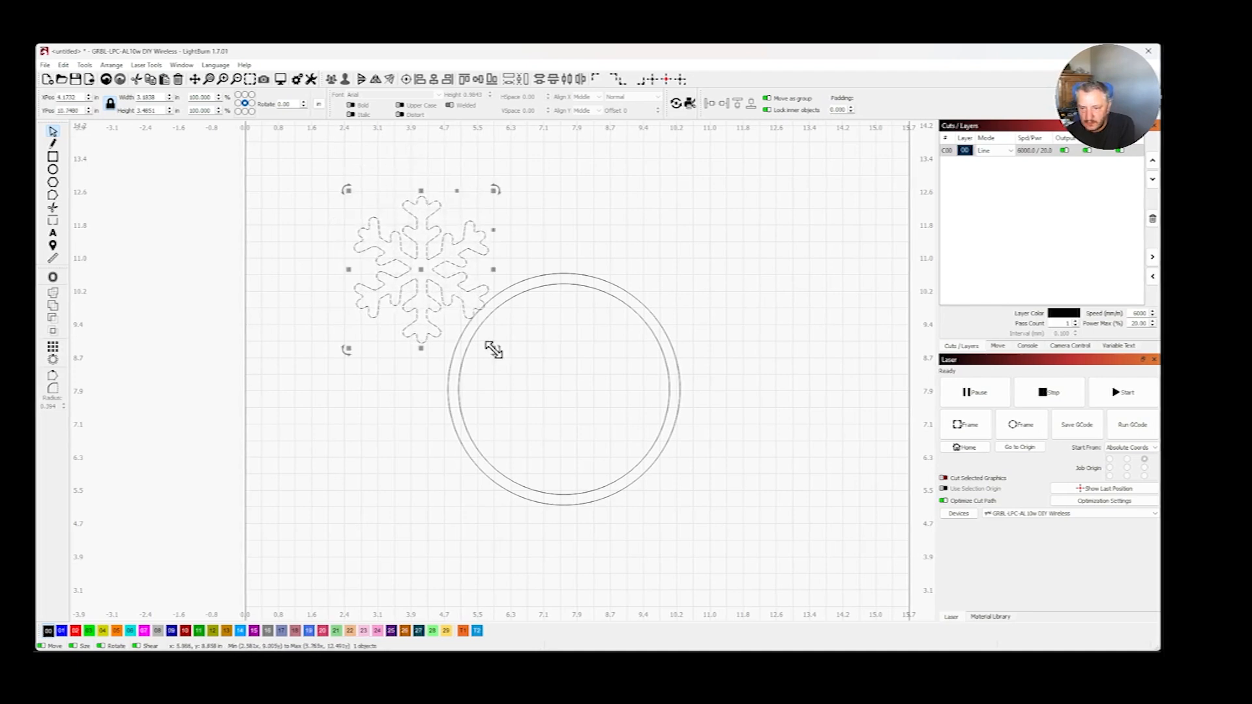
drag(494, 350, 430, 284)
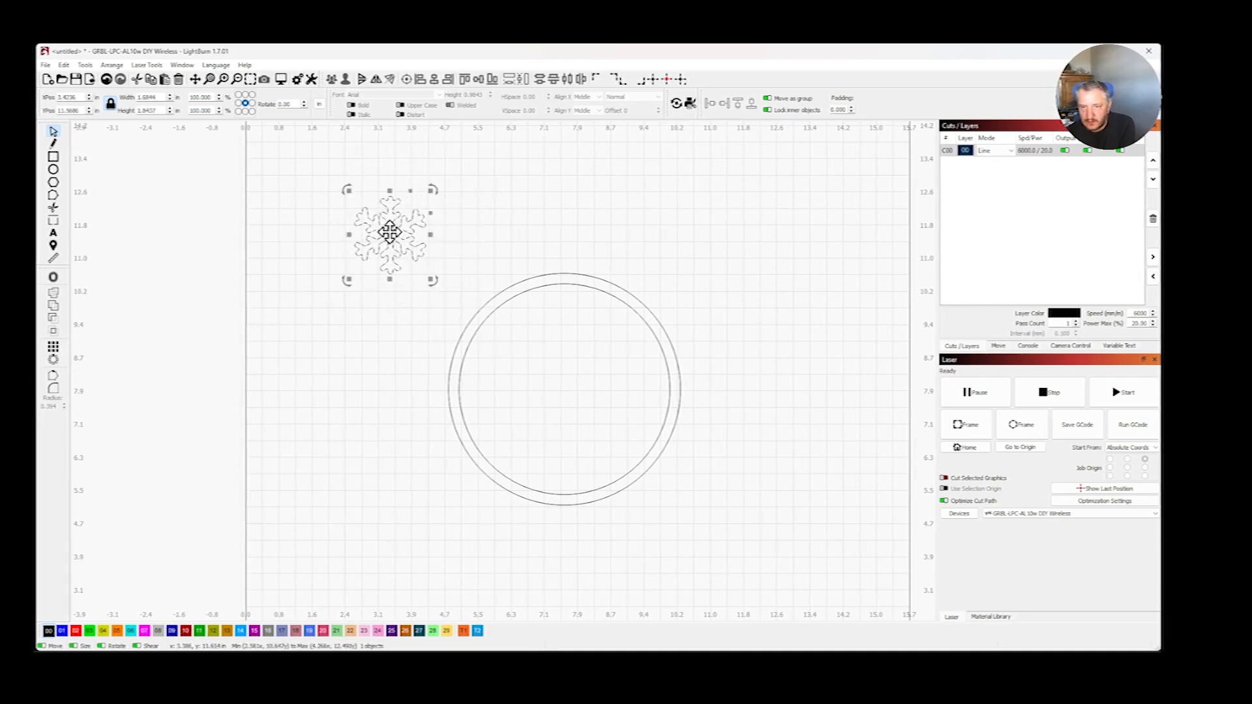
- Move the snowflake to the lower-left part of the ring and rotate it slightly so its arms overlap the inner circle
drag(389, 231, 501, 418)
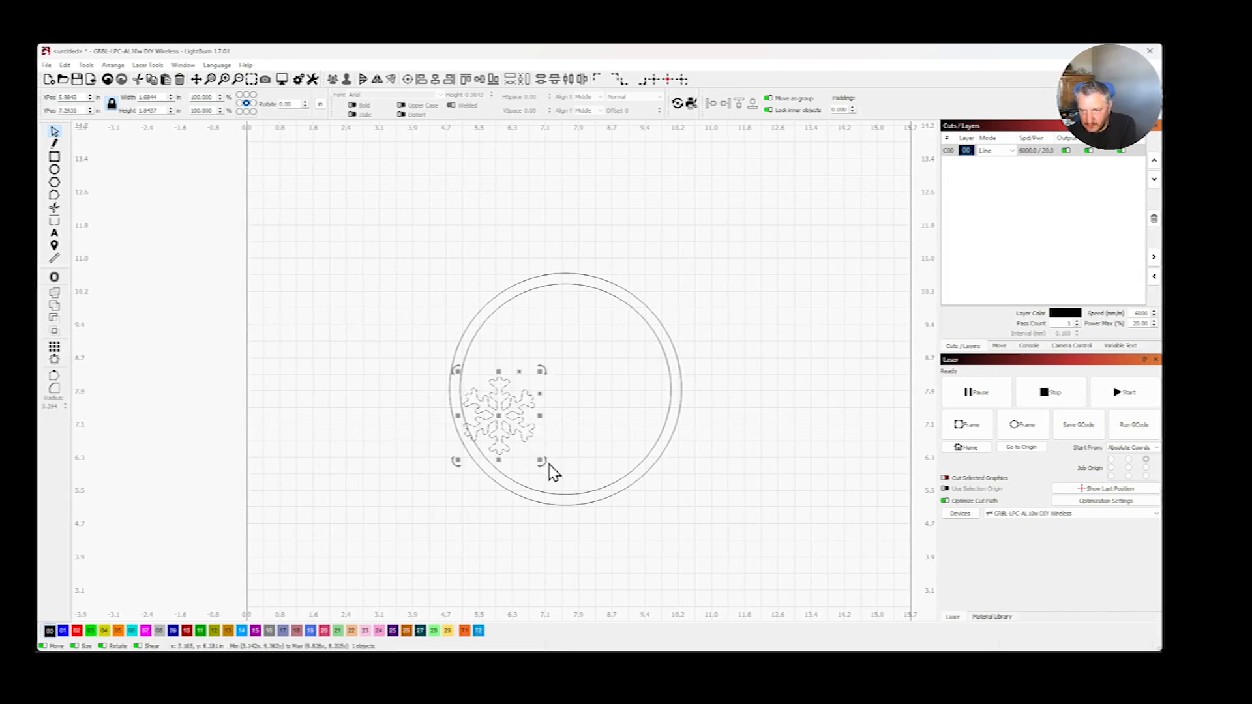
drag(551, 474, 511, 508)
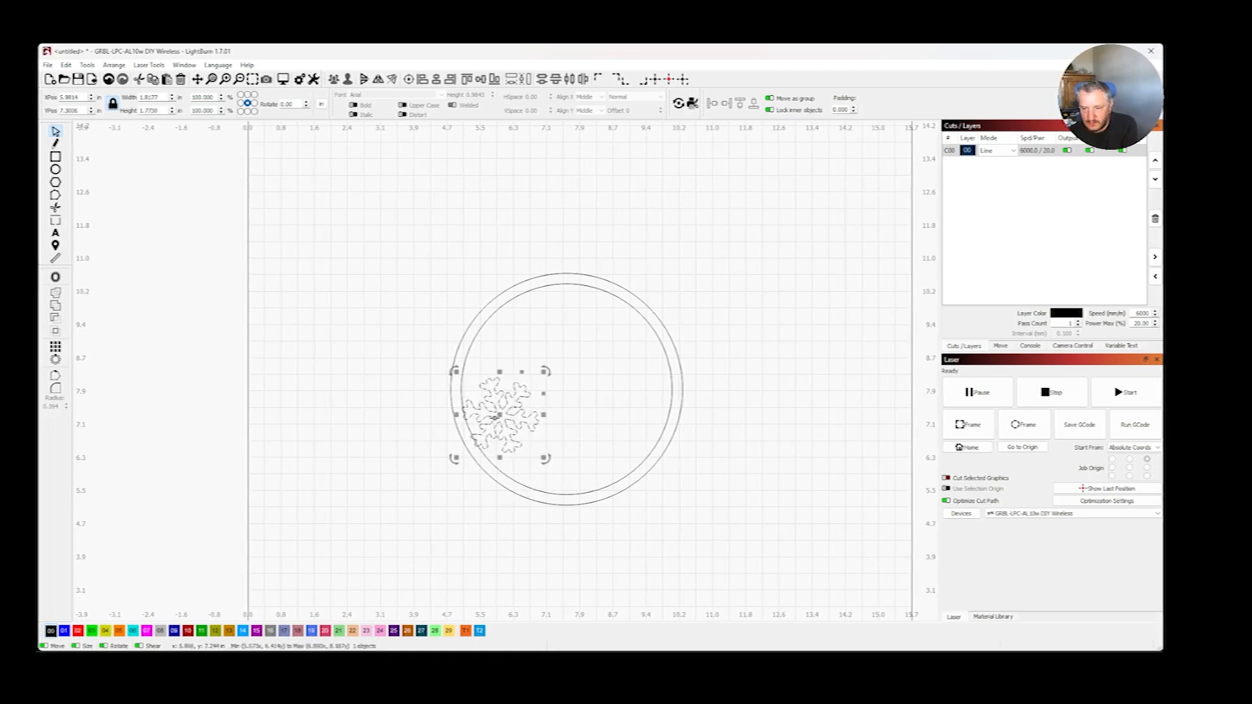
drag(501, 417, 505, 429)
scroll(469, 444, up, 5)
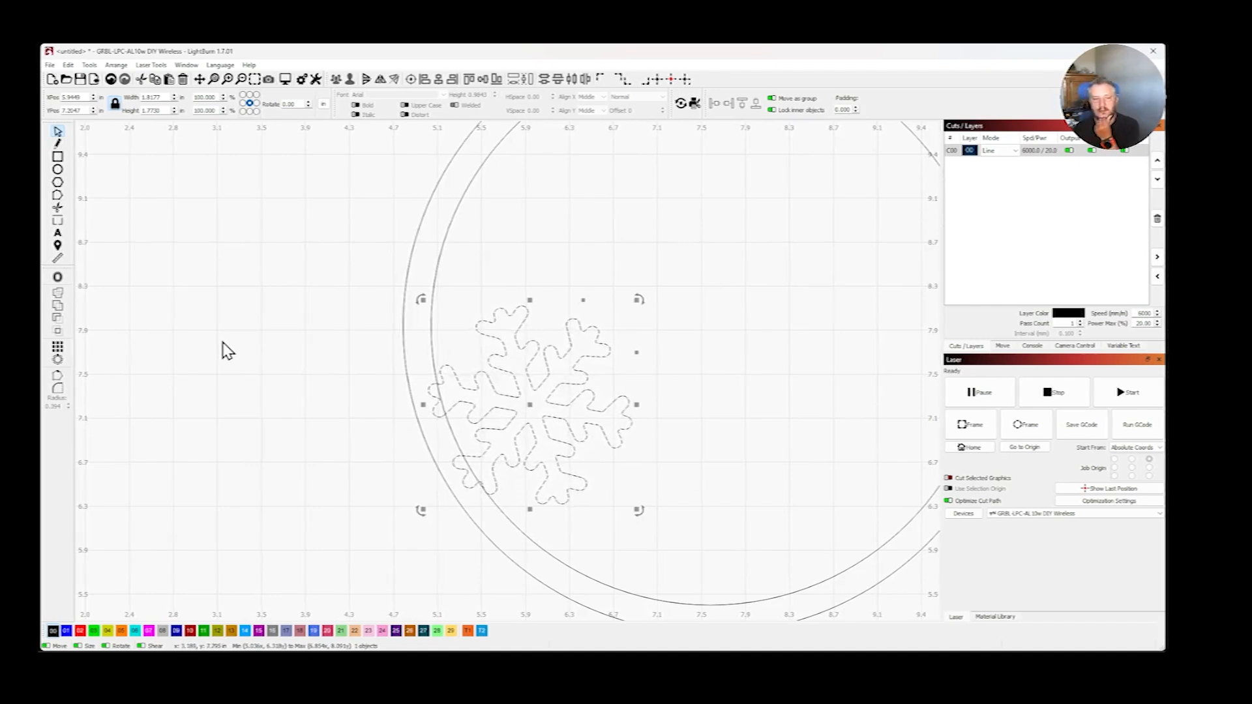
click(232, 322)
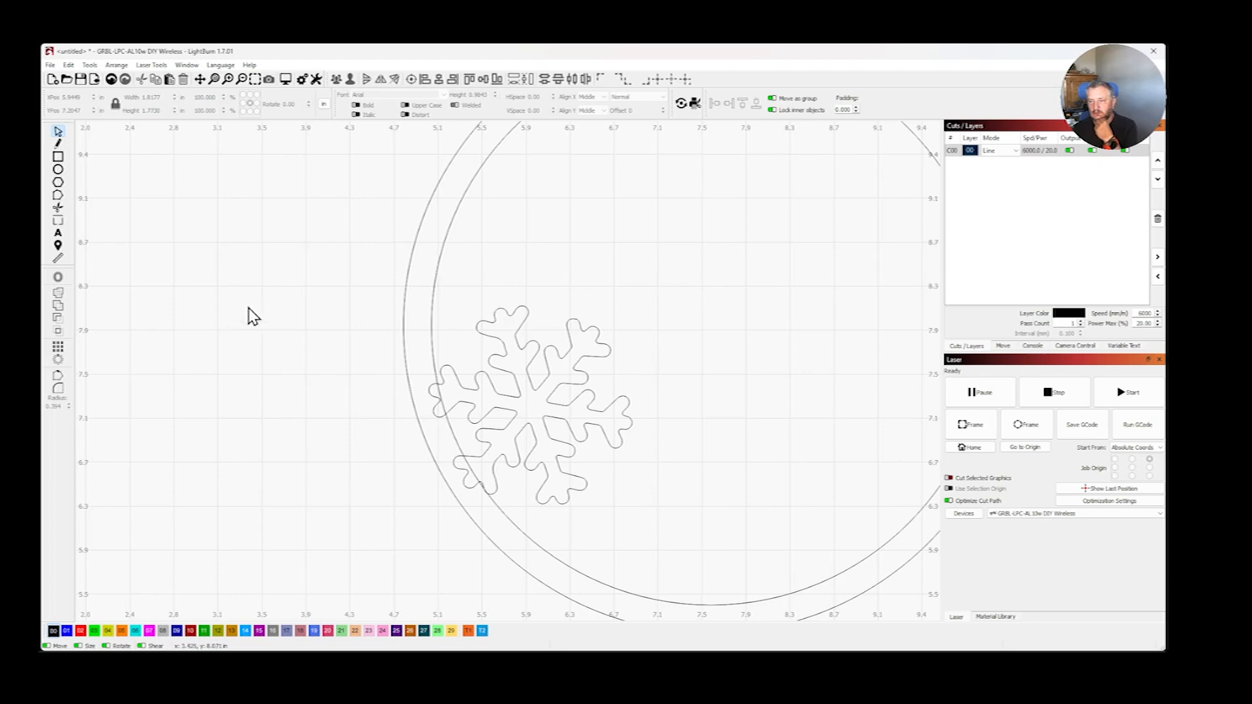
scroll(293, 294, down, 4)
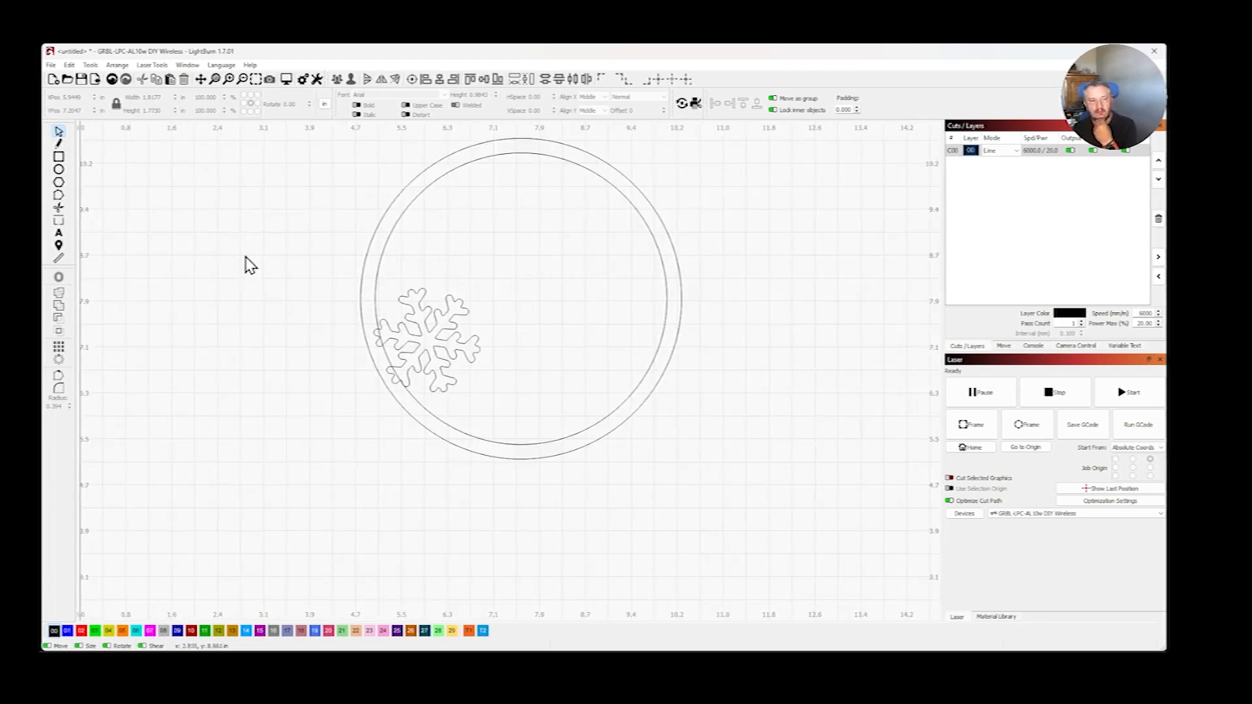
- Create a circular array of the snowflake with 4 copies, using the inner circle as the center
click(447, 340)
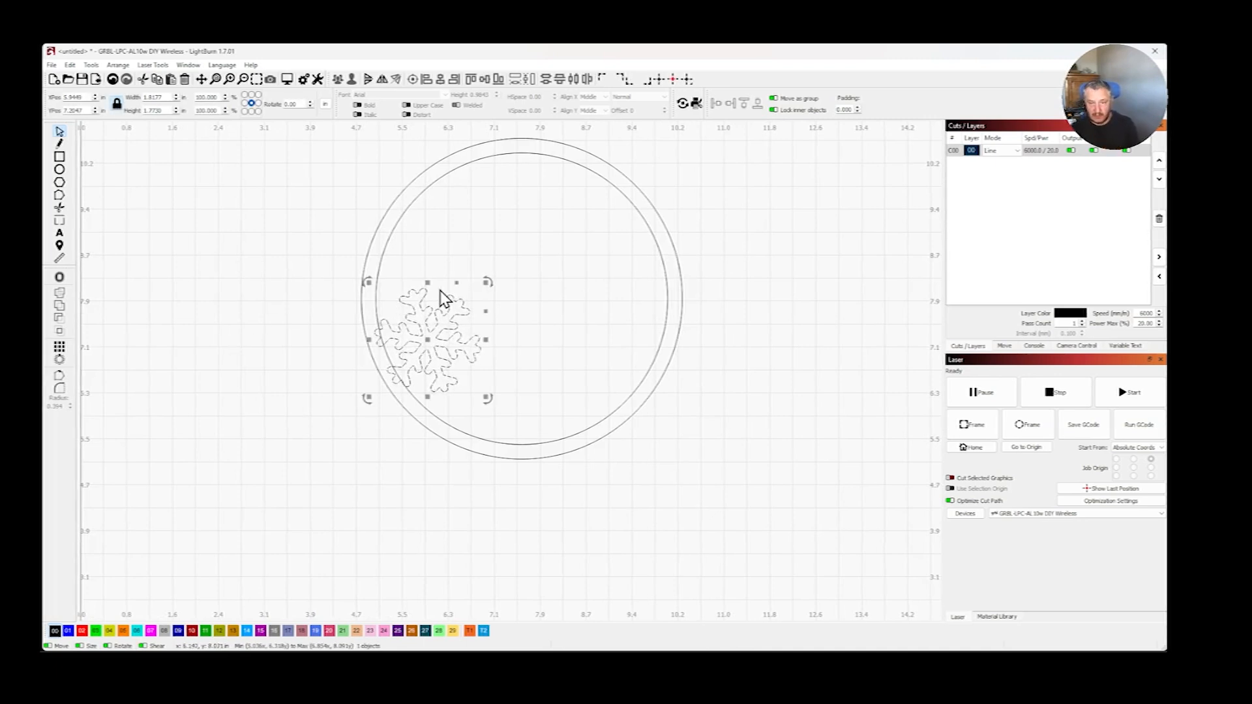
shift+click(404, 213)
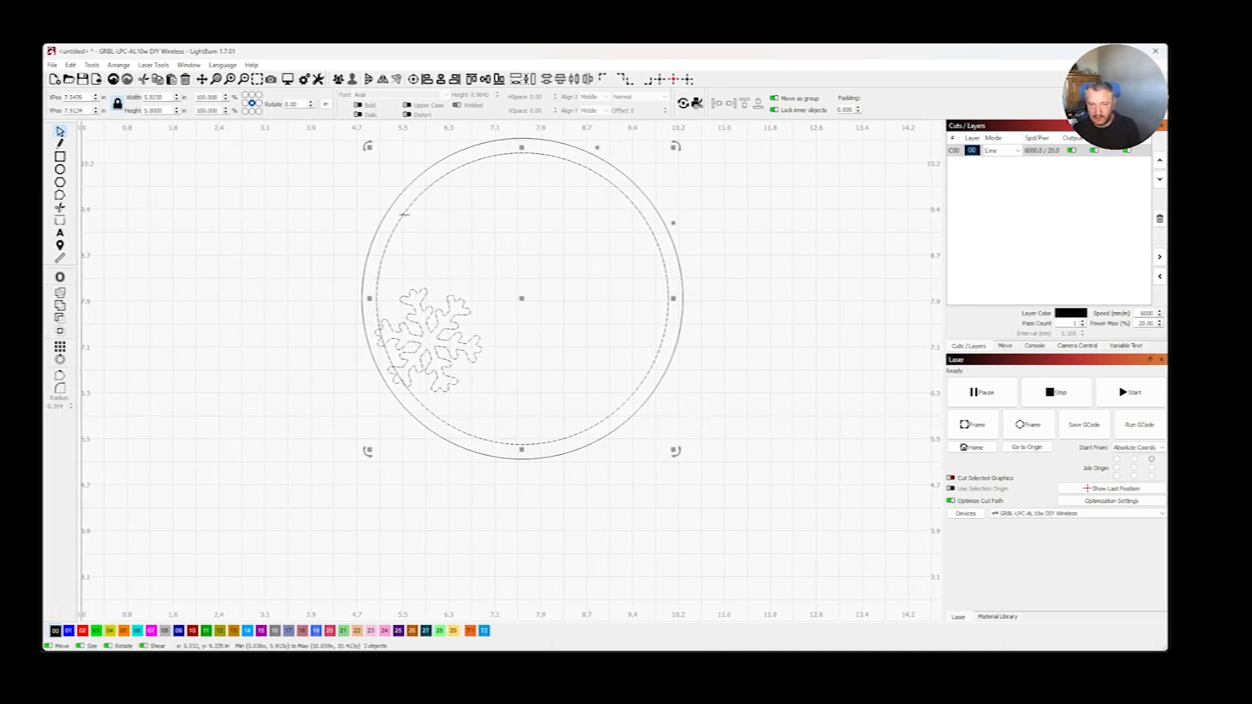
click(61, 360)
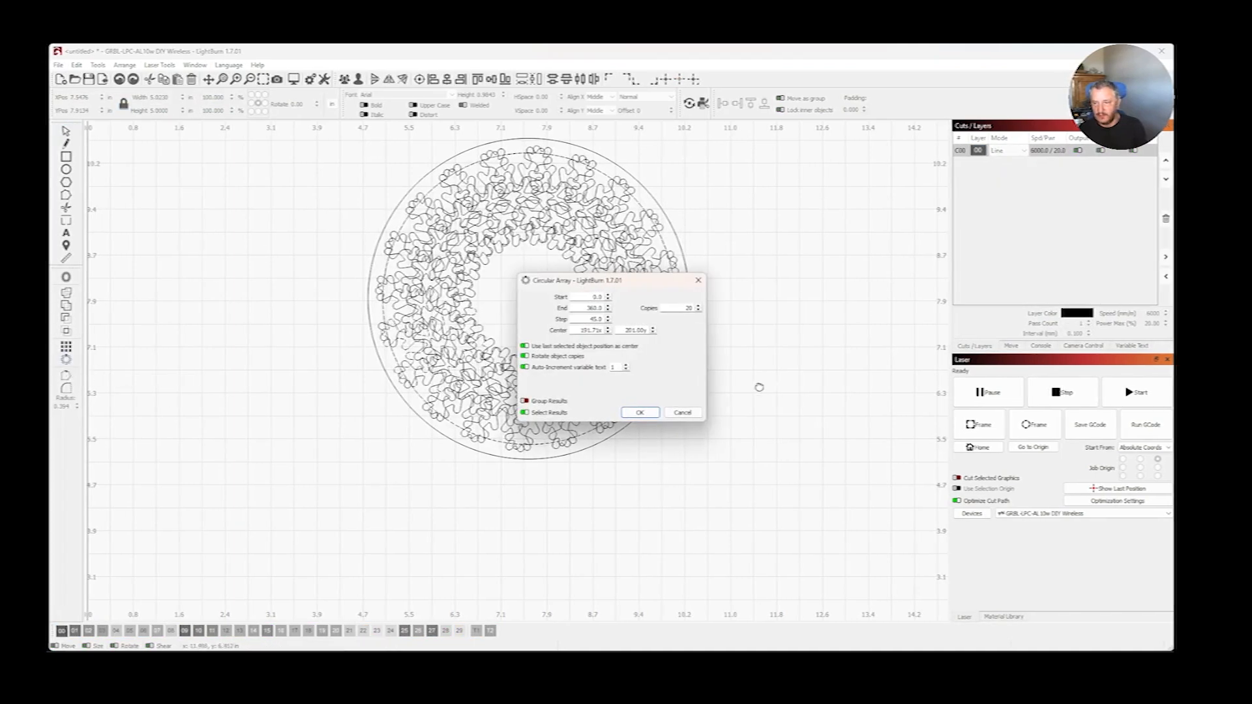
double_click(670, 306)
text(4)
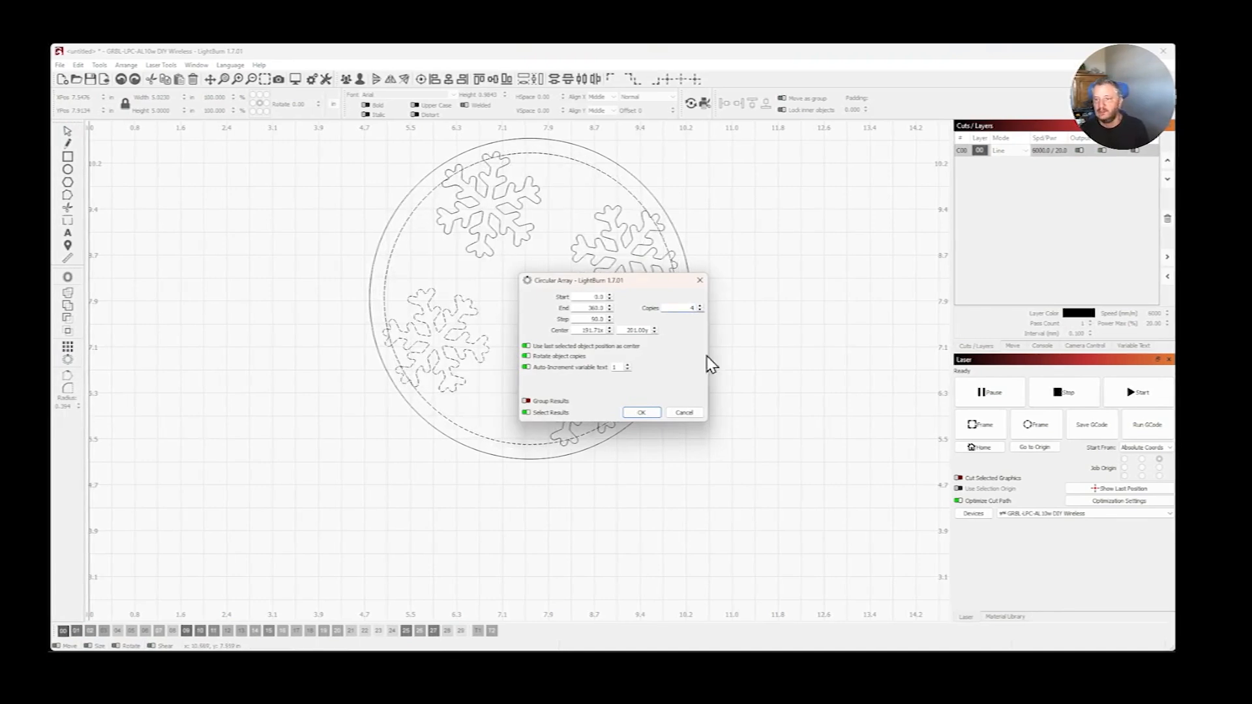
click(644, 412)
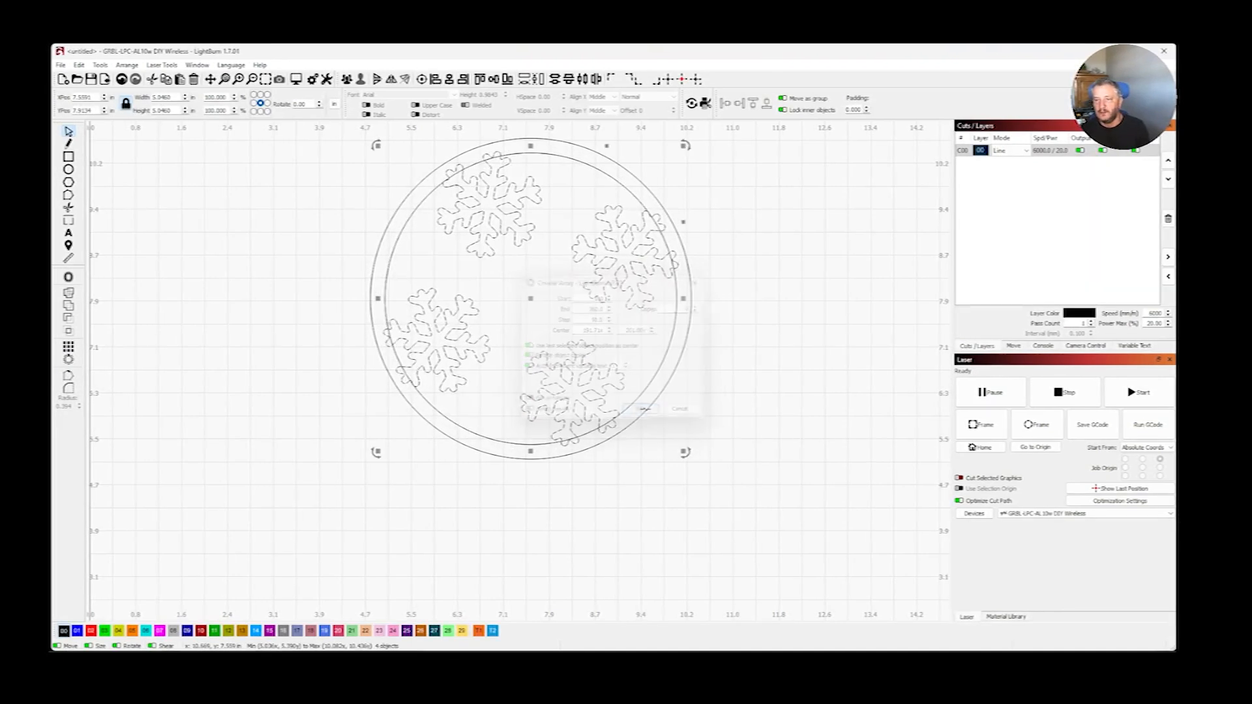
click(733, 364)
click(733, 364)
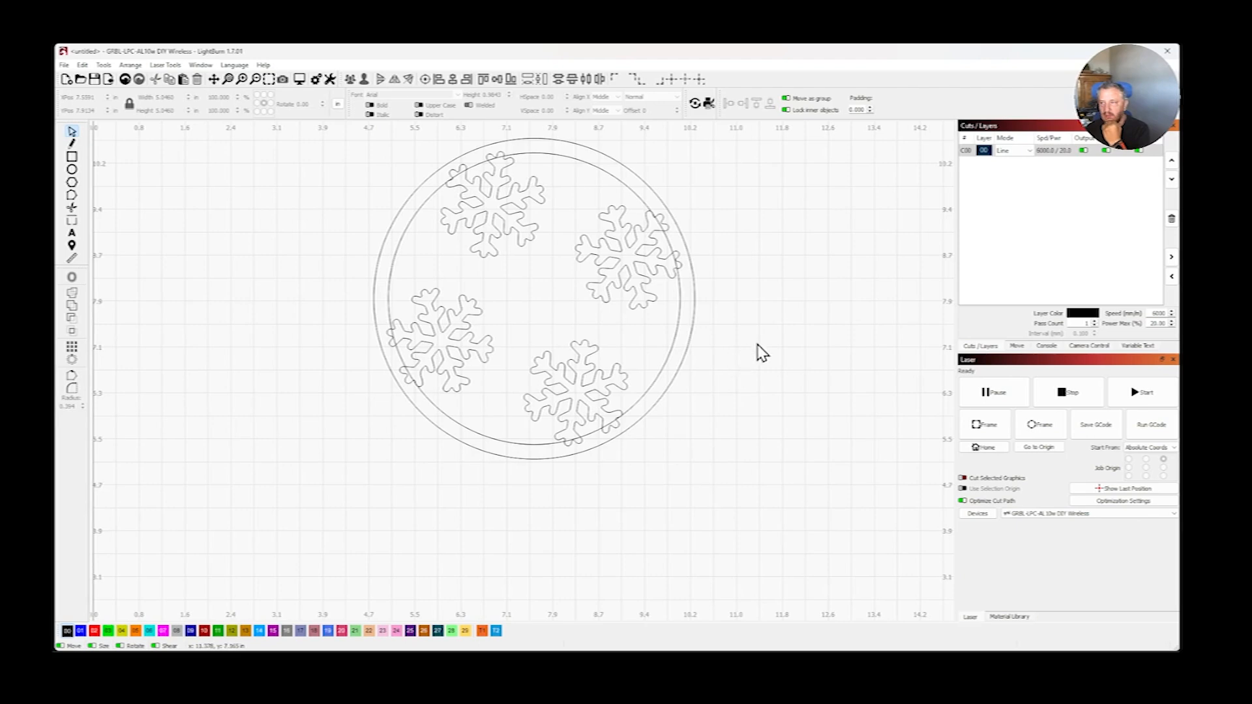
- Review the four-snowflake arrangement and undo the circular array
scroll(763, 352, up, 1)
scroll(763, 352, down, 6)
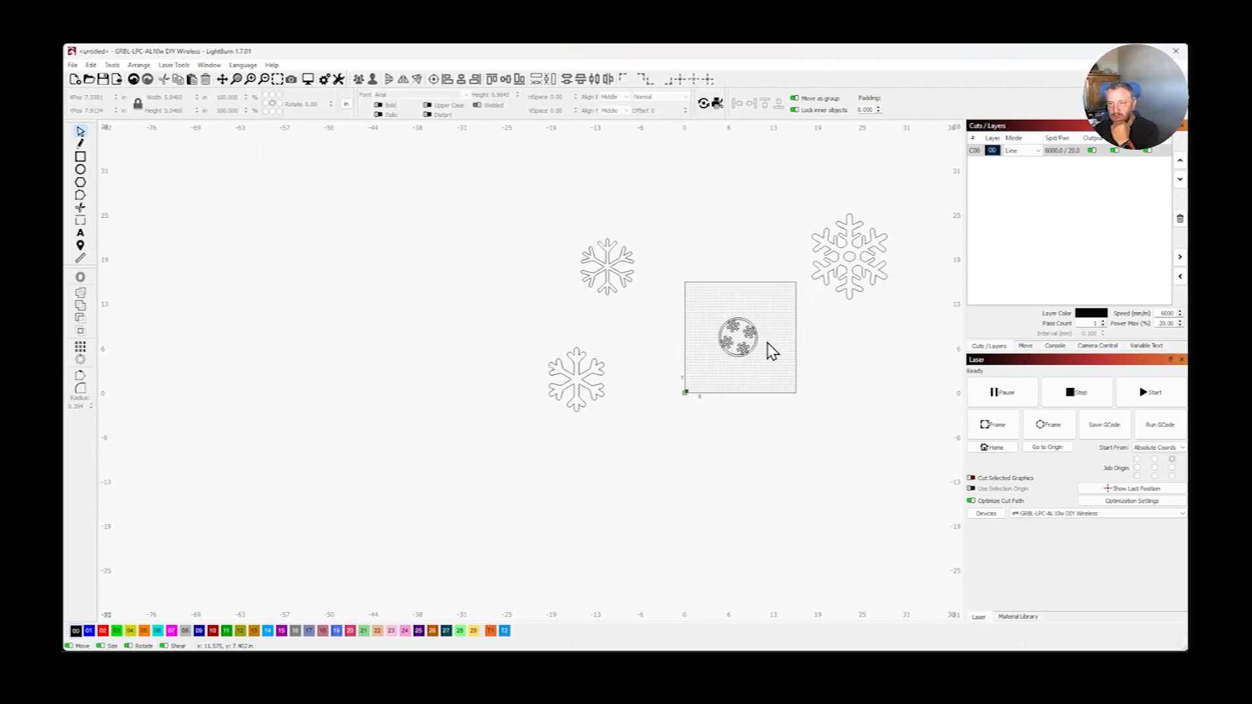
scroll(771, 351, up, 3)
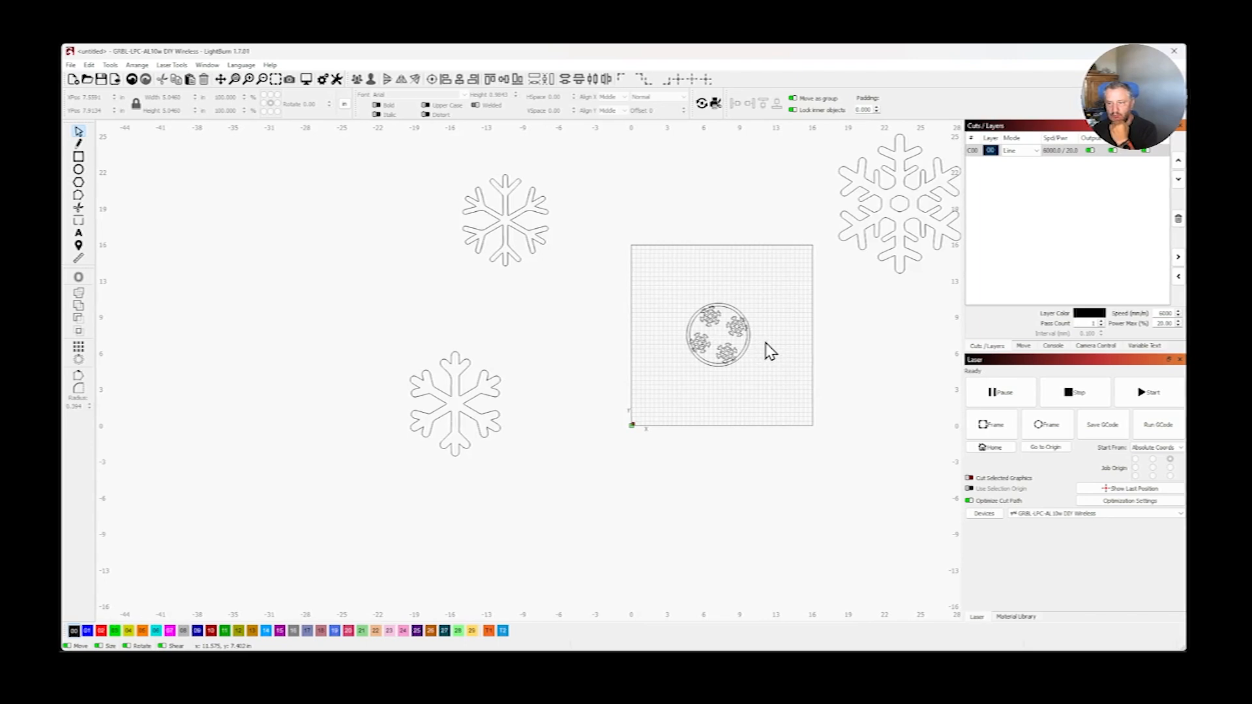
scroll(771, 351, up, 10)
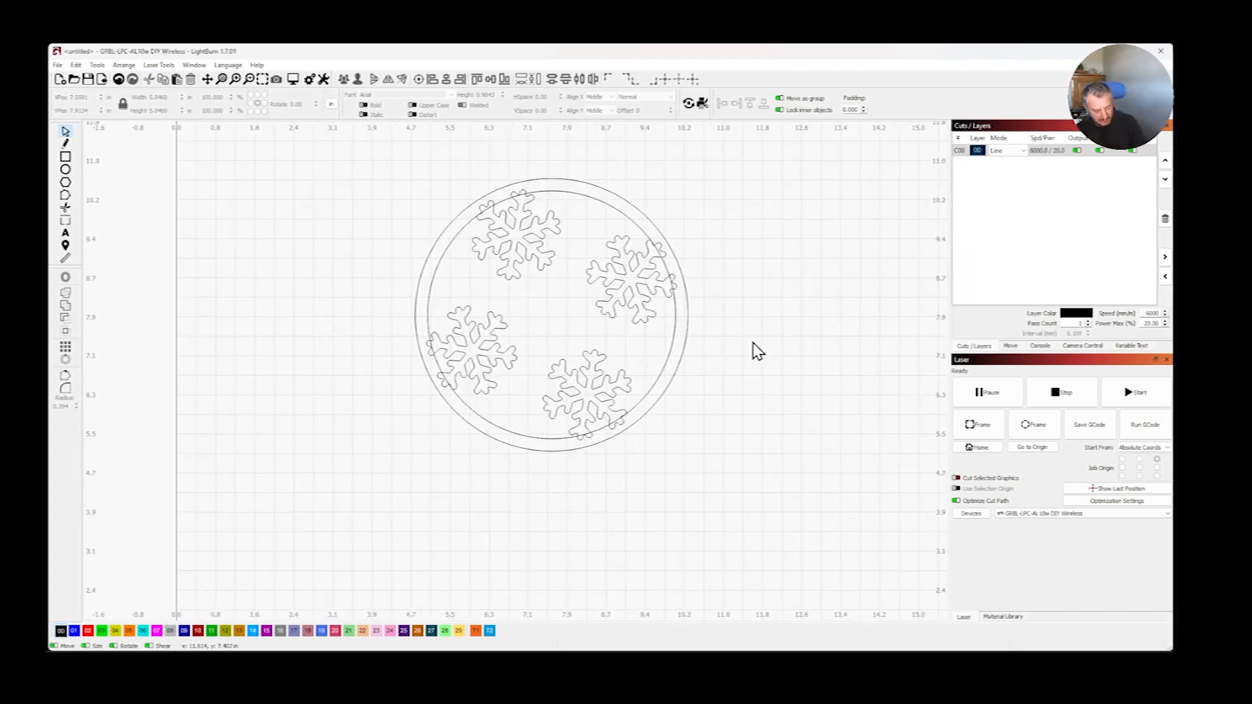
key(ctrl+z)
key(ctrl+z)
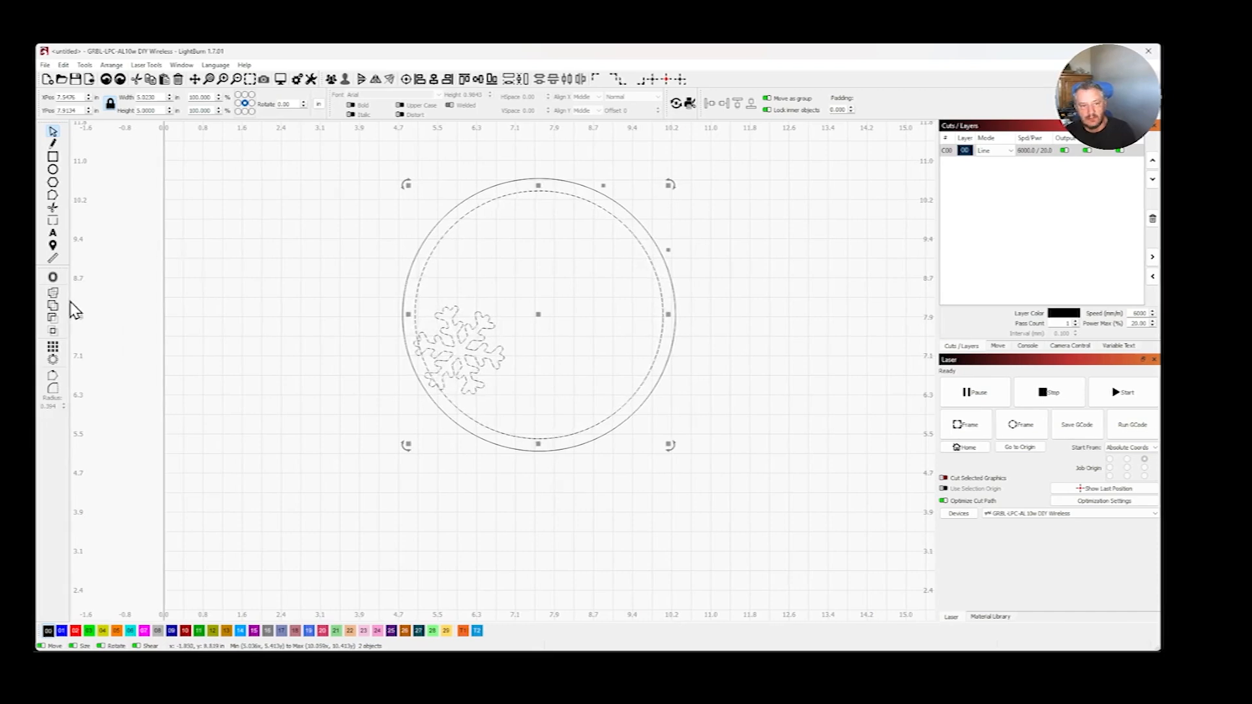
- Try a circular array of the snowflake with 2 copies around the inner circle's center, and undo it
click(52, 359)
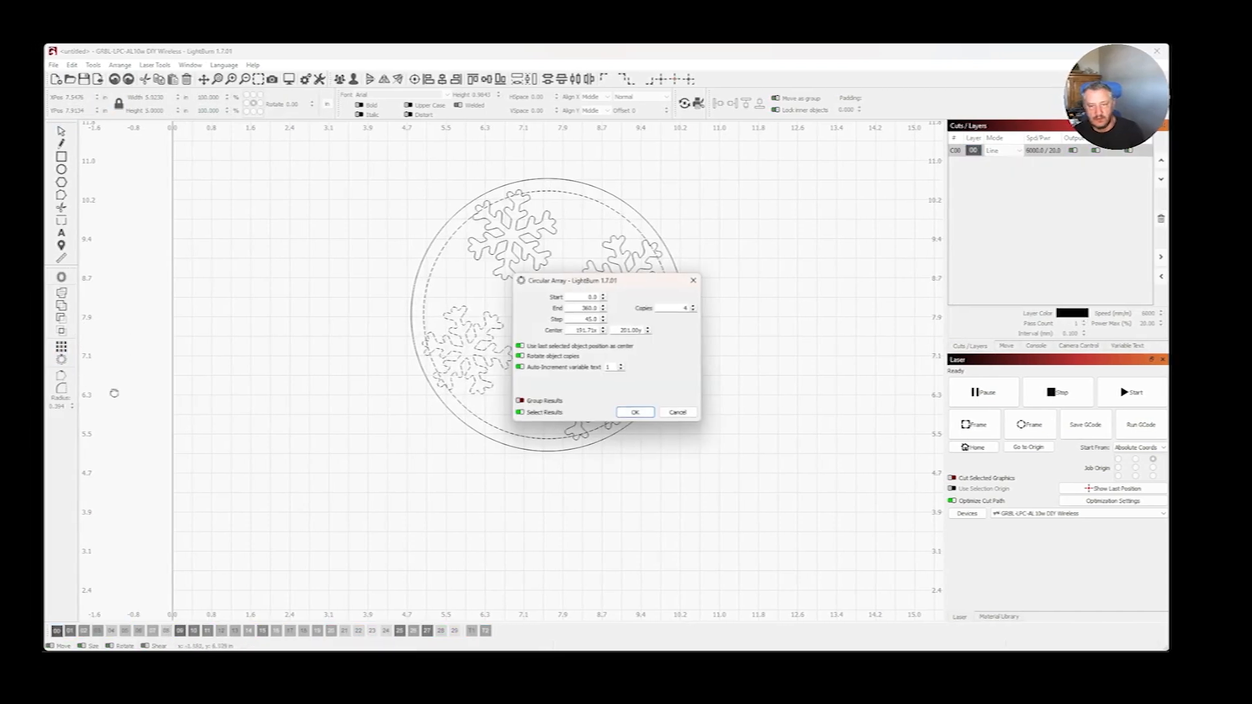
click(698, 311)
click(699, 311)
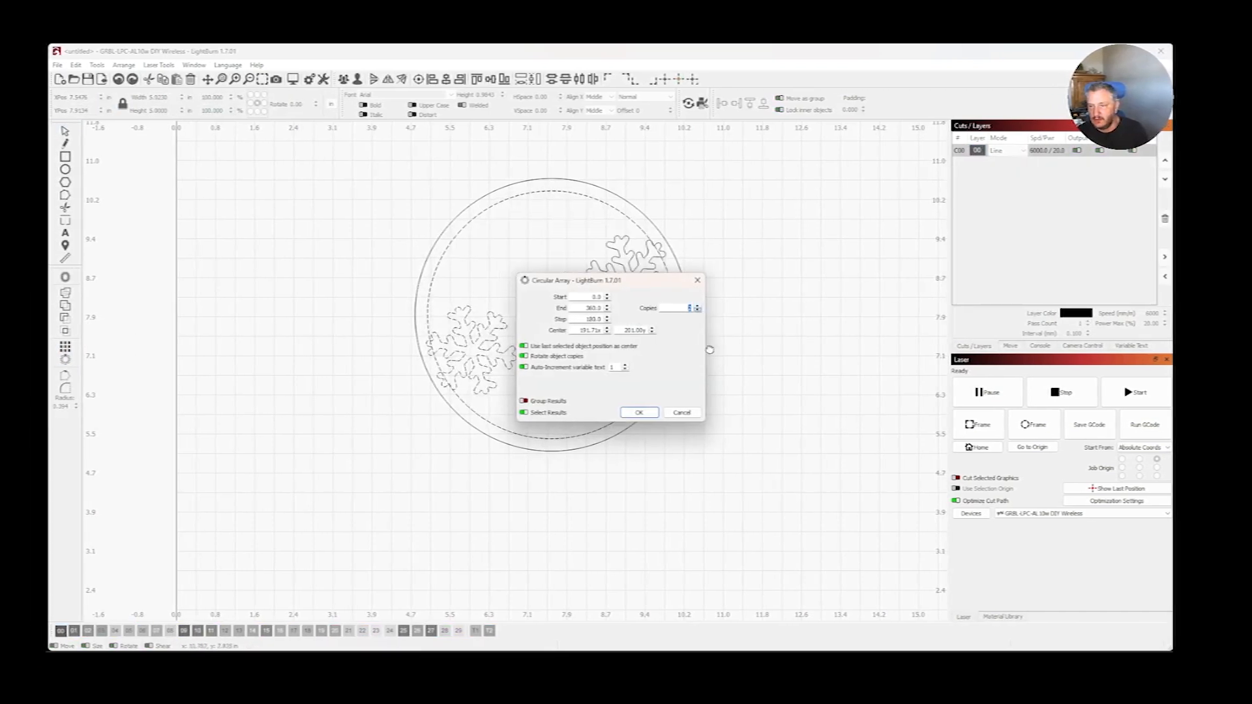
click(638, 413)
click(772, 327)
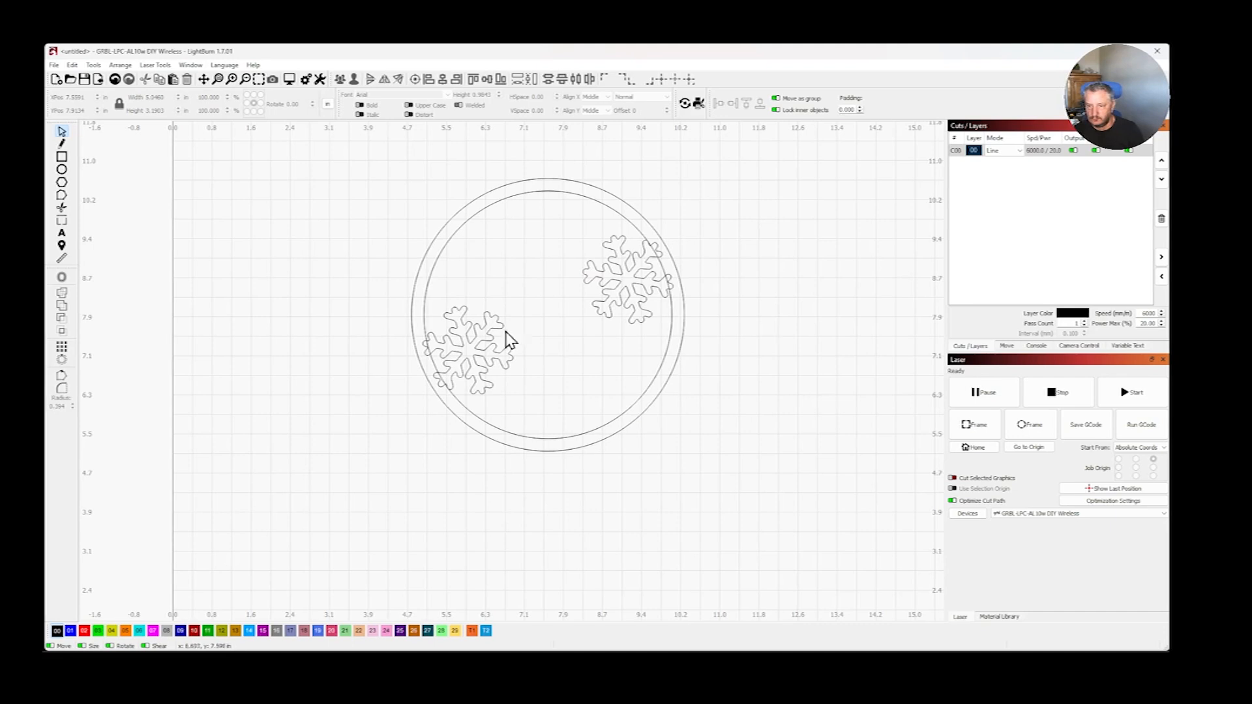
key(ctrl+z)
key(ctrl+z)
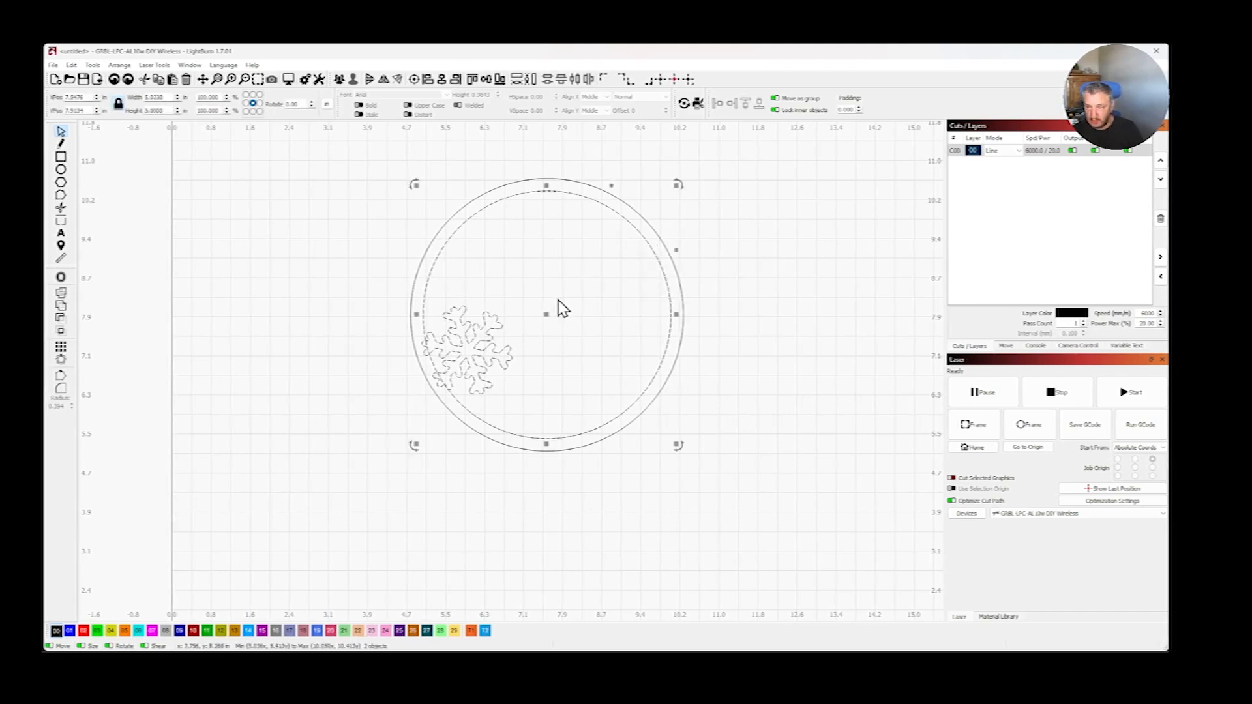
- Scale the snowflake down to about 1.2 in wide and position it overlapping the inner circle's left edge
click(256, 374)
click(467, 354)
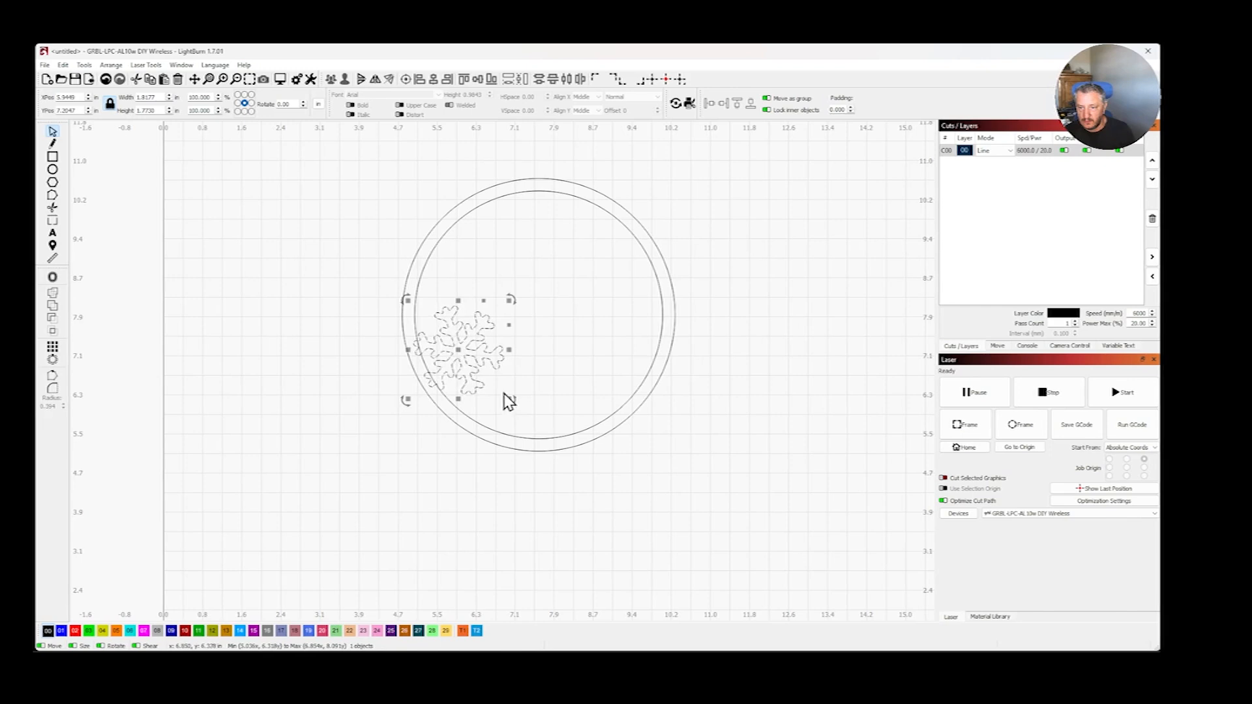
drag(509, 399, 494, 392)
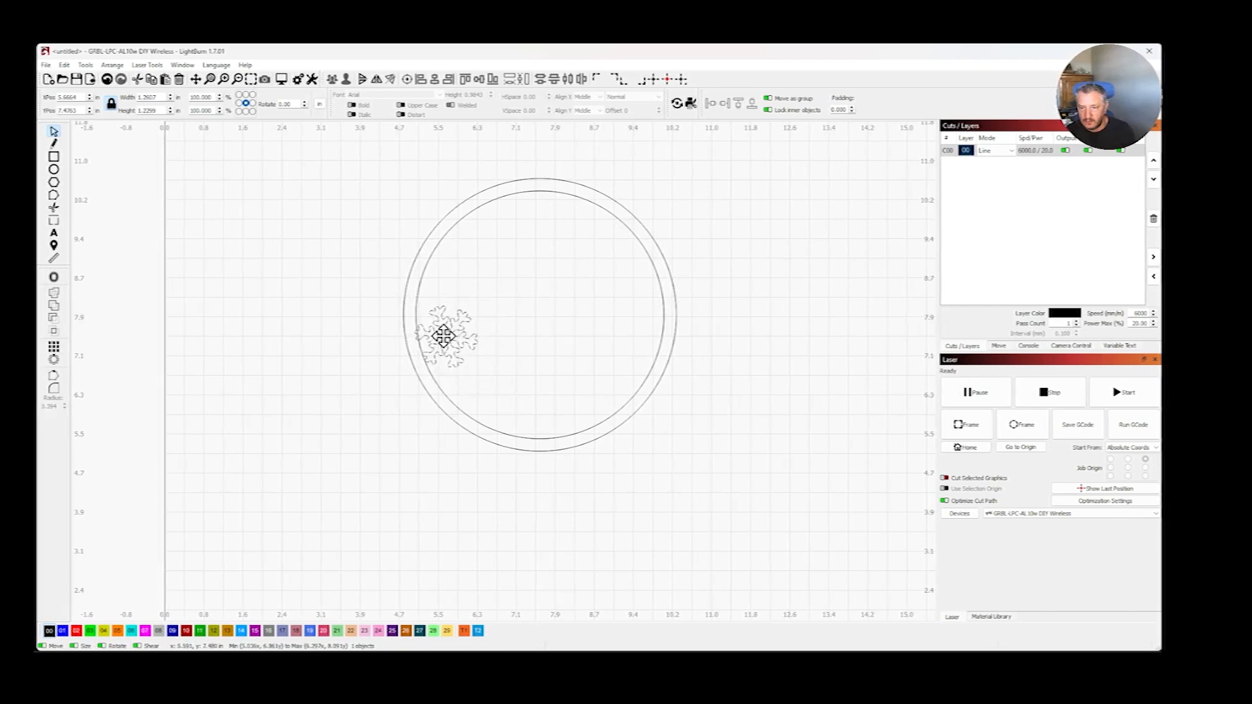
drag(443, 337, 471, 312)
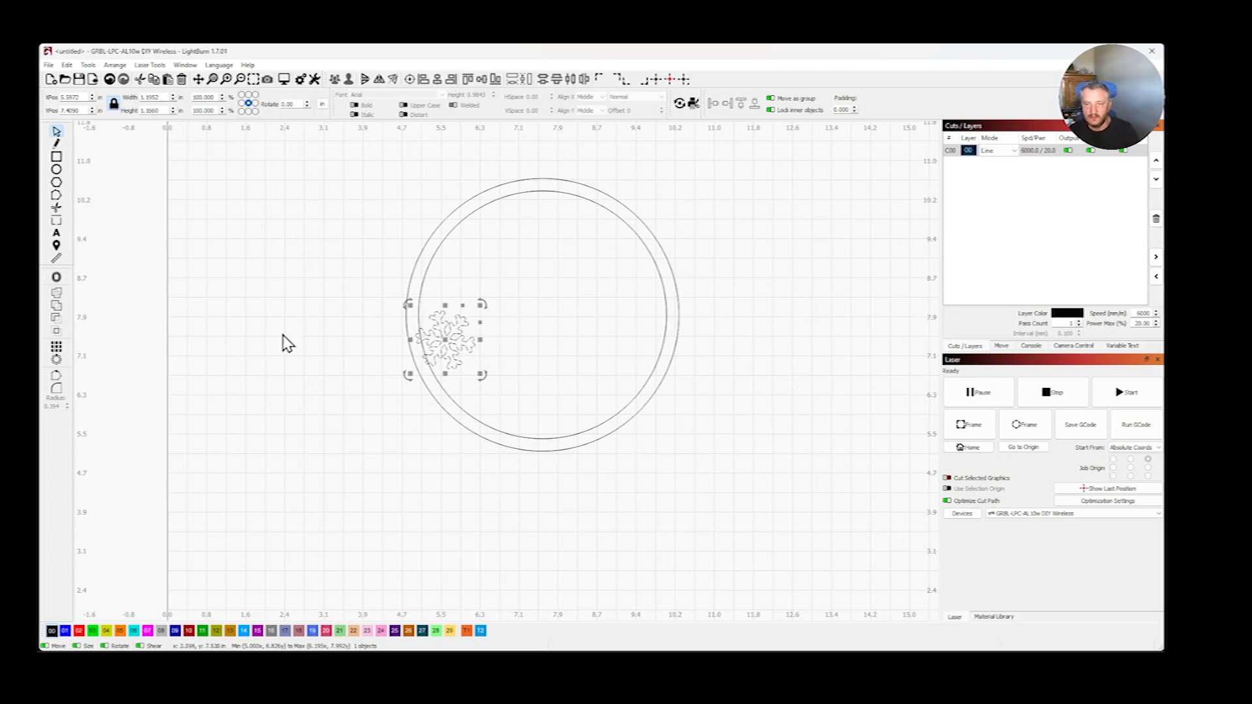
scroll(282, 334, down, 3)
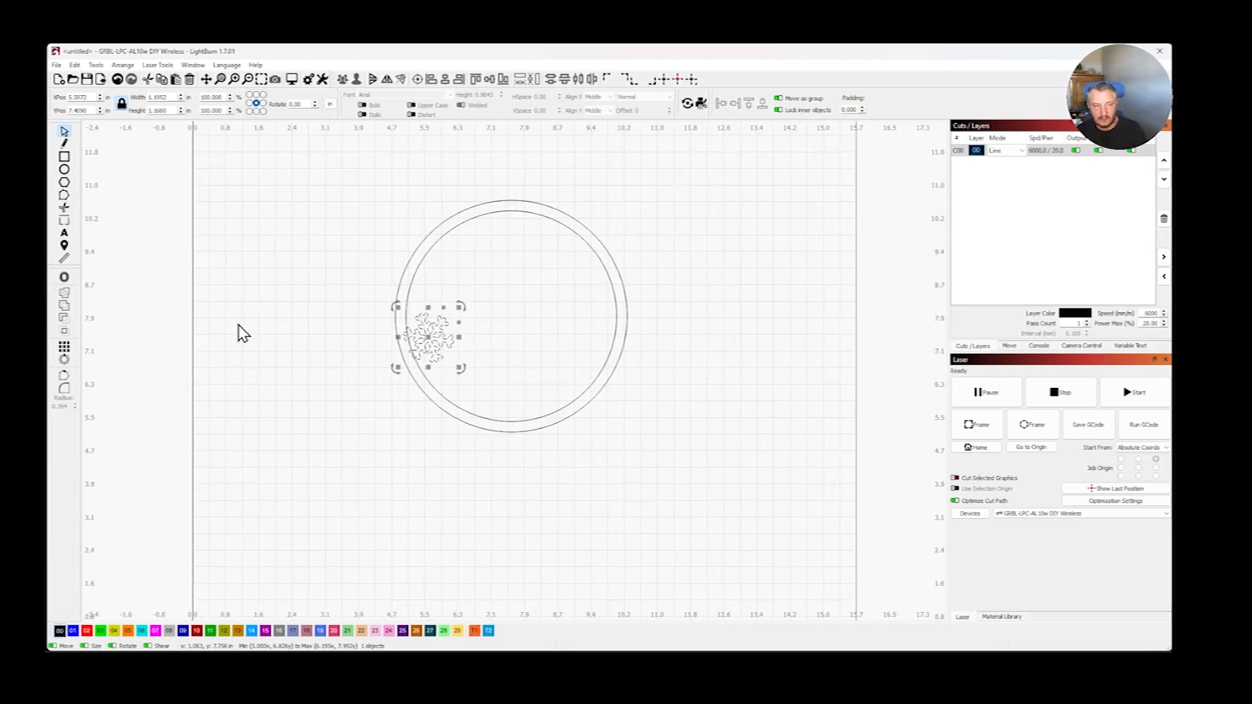
click(66, 359)
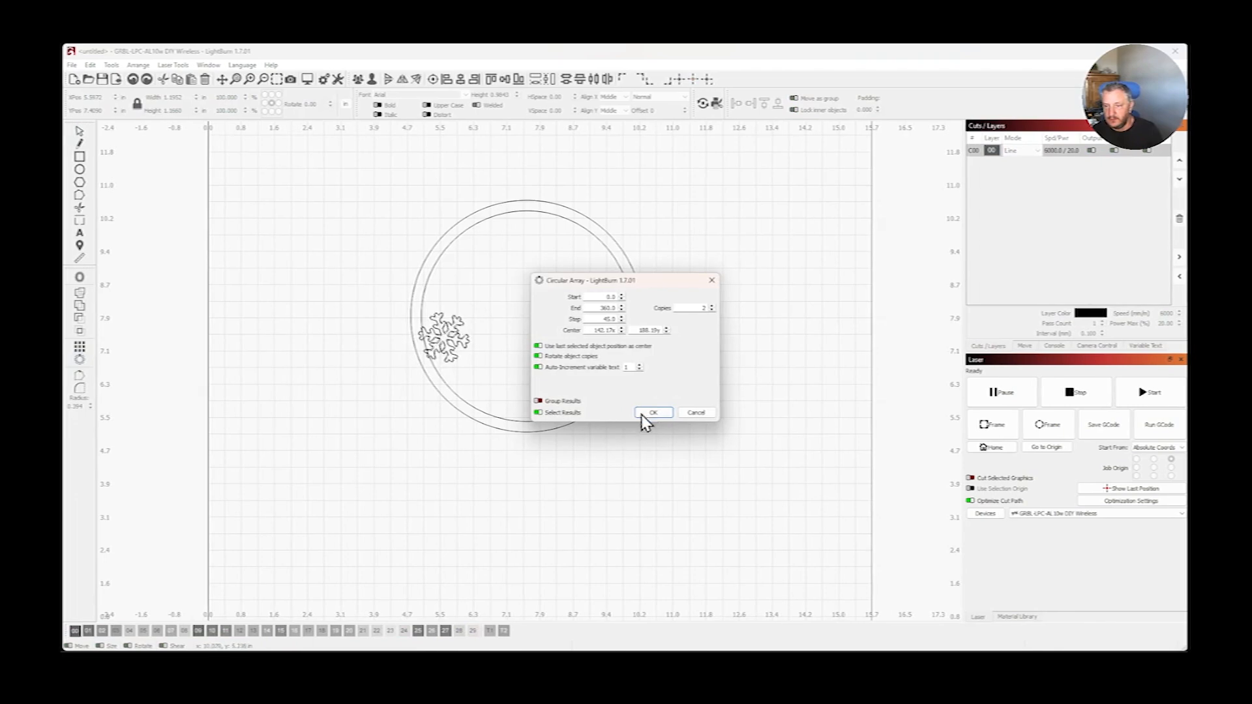
drag(648, 287, 648, 324)
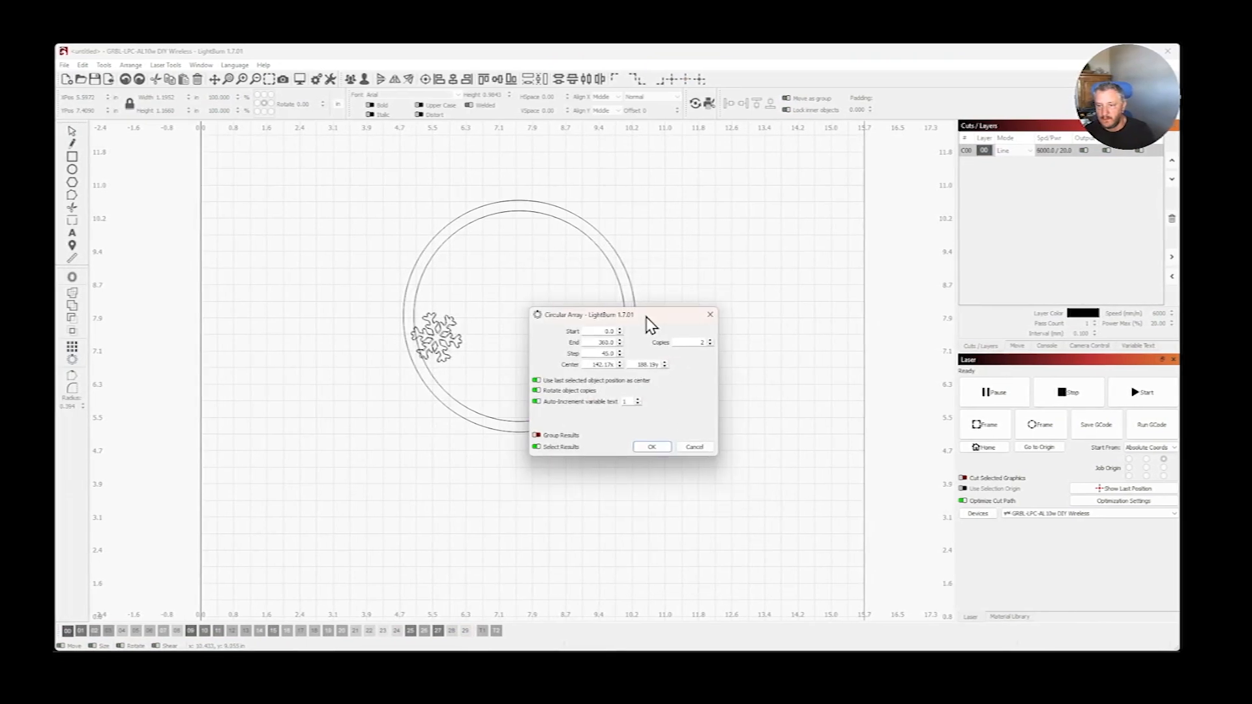
click(704, 345)
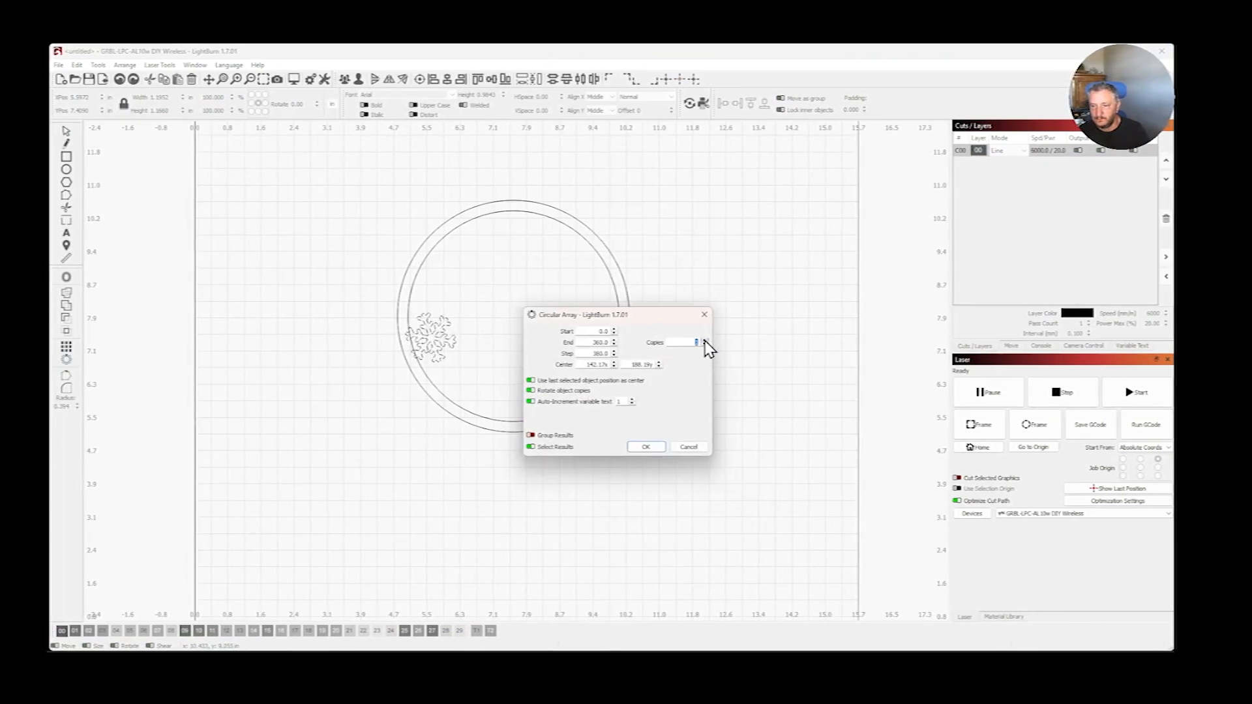
click(693, 448)
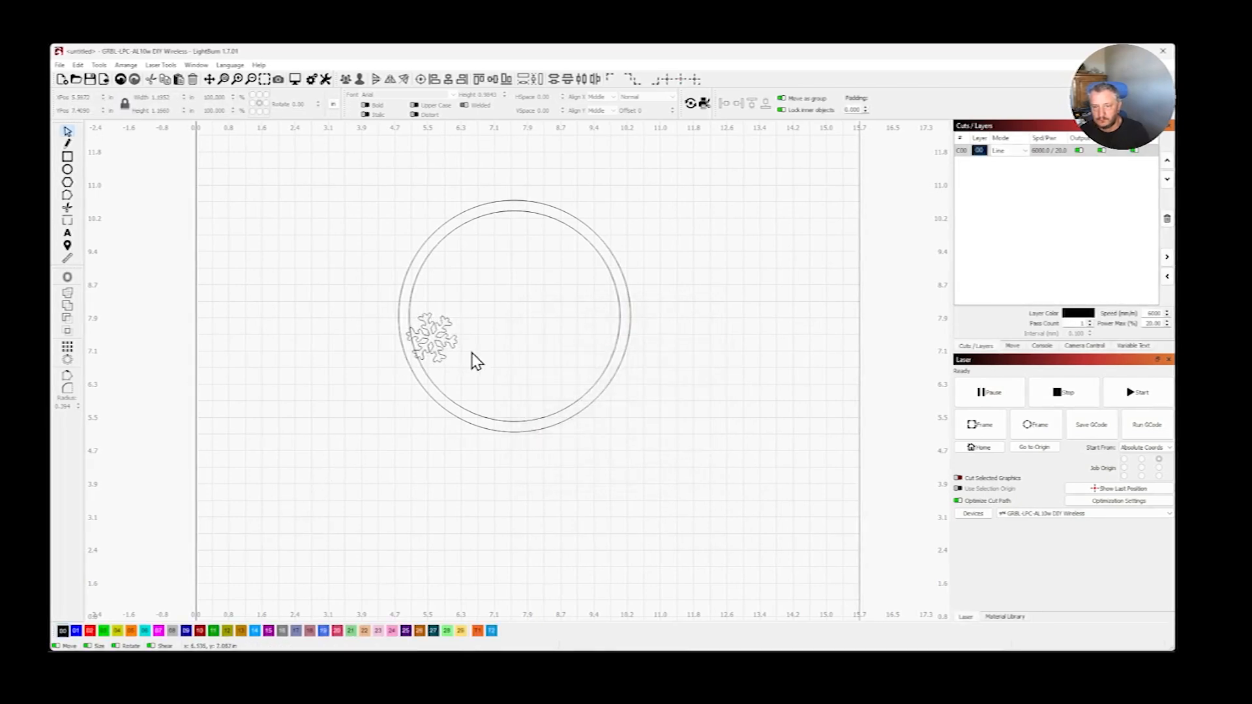
- Create a circular array of the snowflake with 3 copies, using the inner circle as the center
click(441, 354)
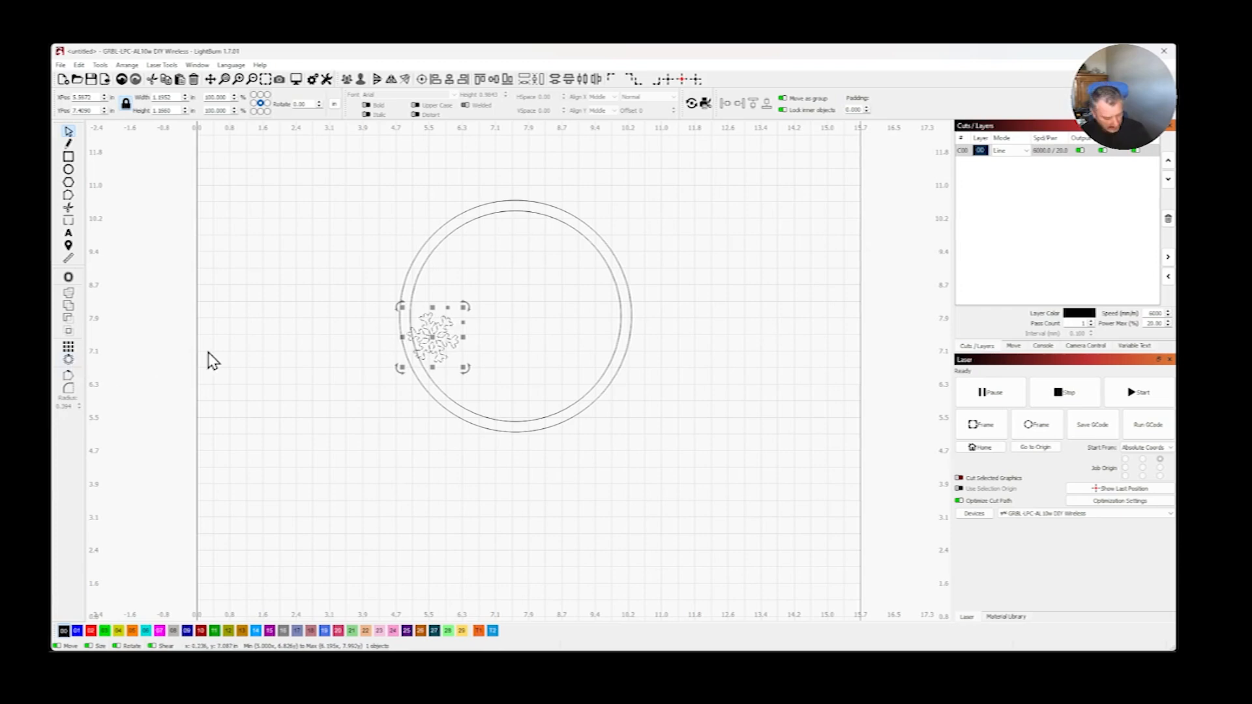
shift+click(425, 259)
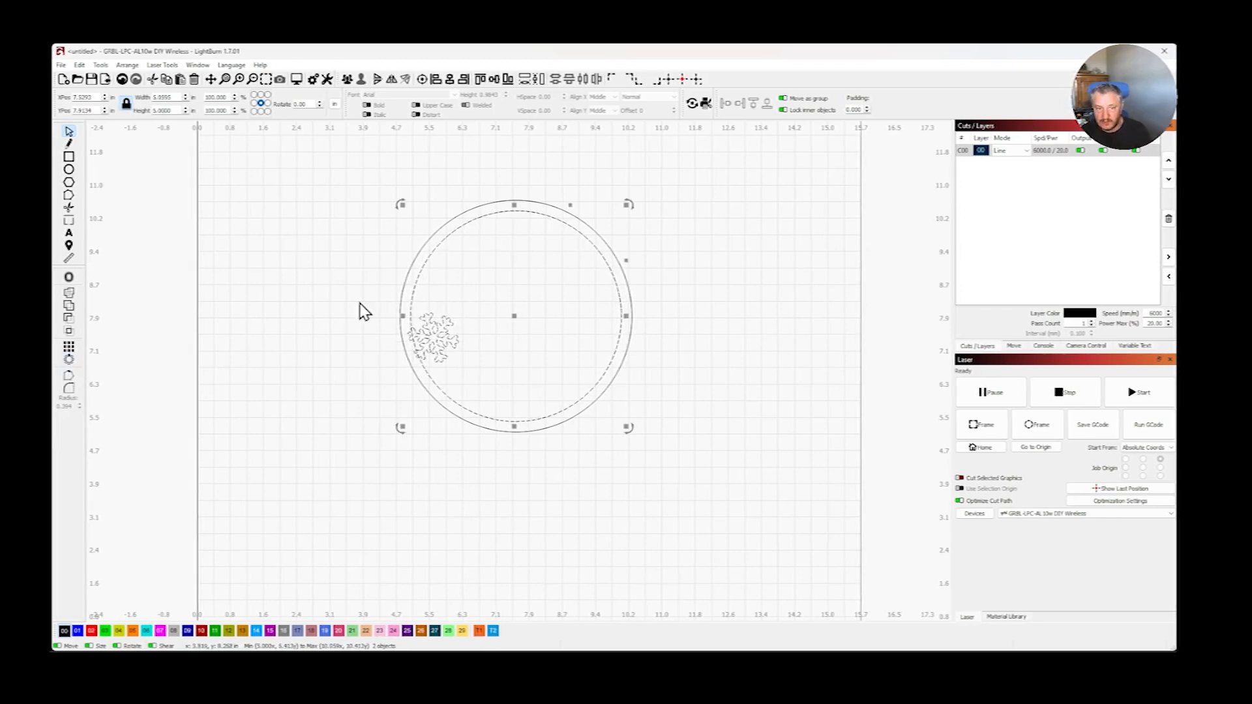
click(69, 360)
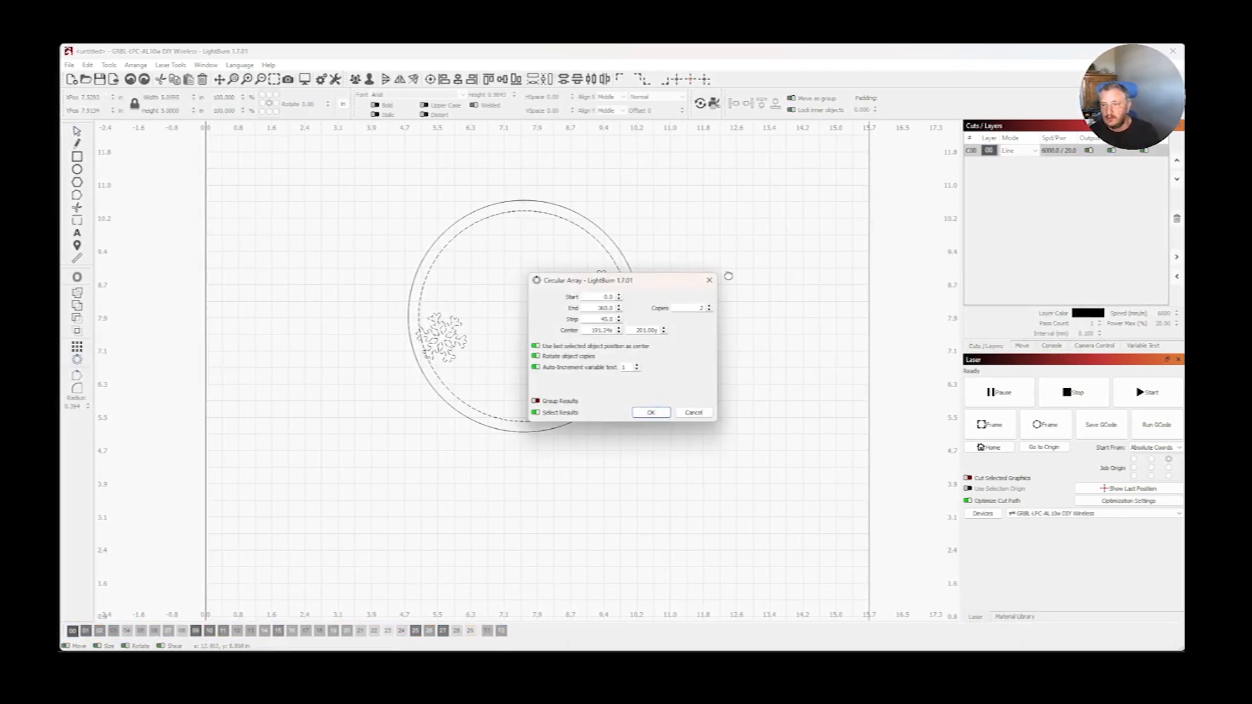
drag(612, 284, 725, 318)
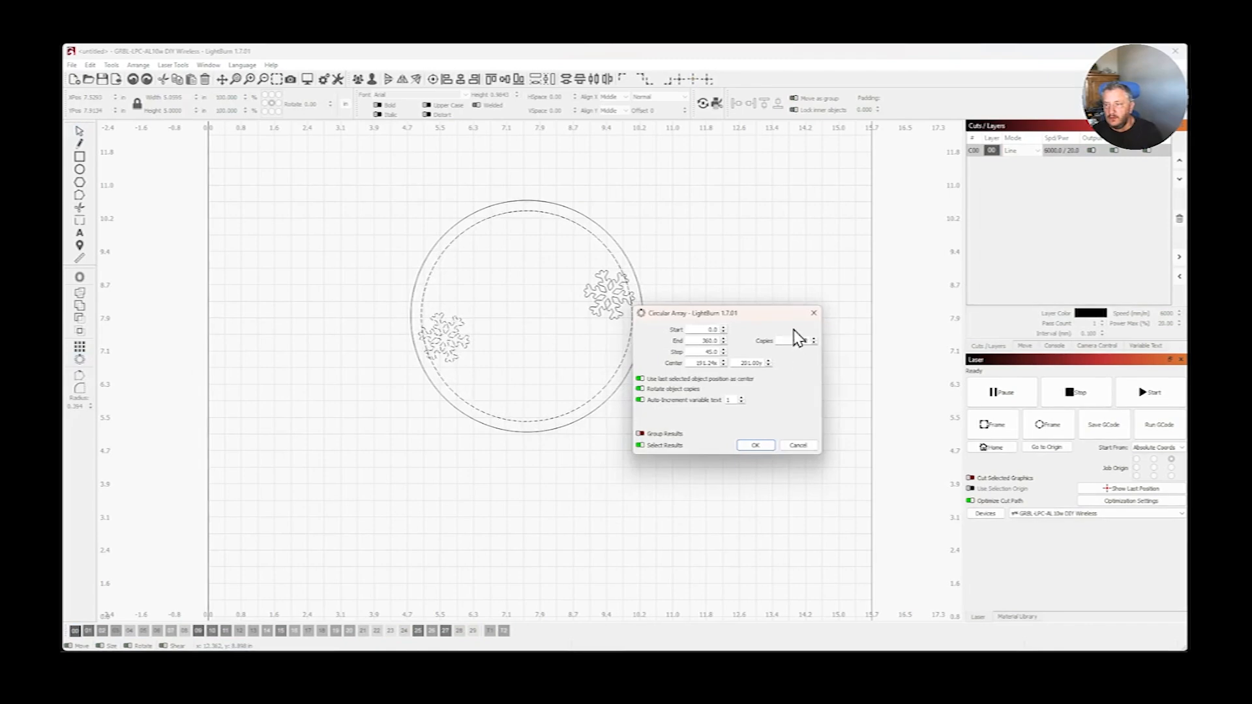
click(814, 337)
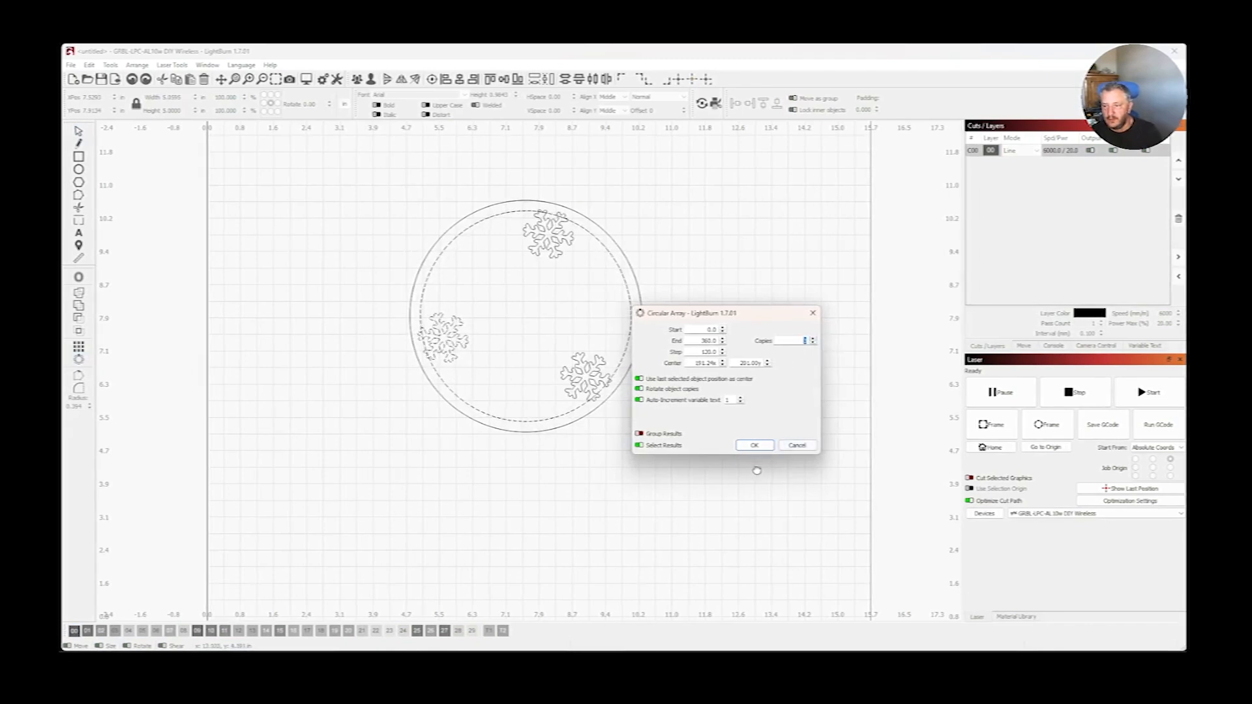
click(754, 445)
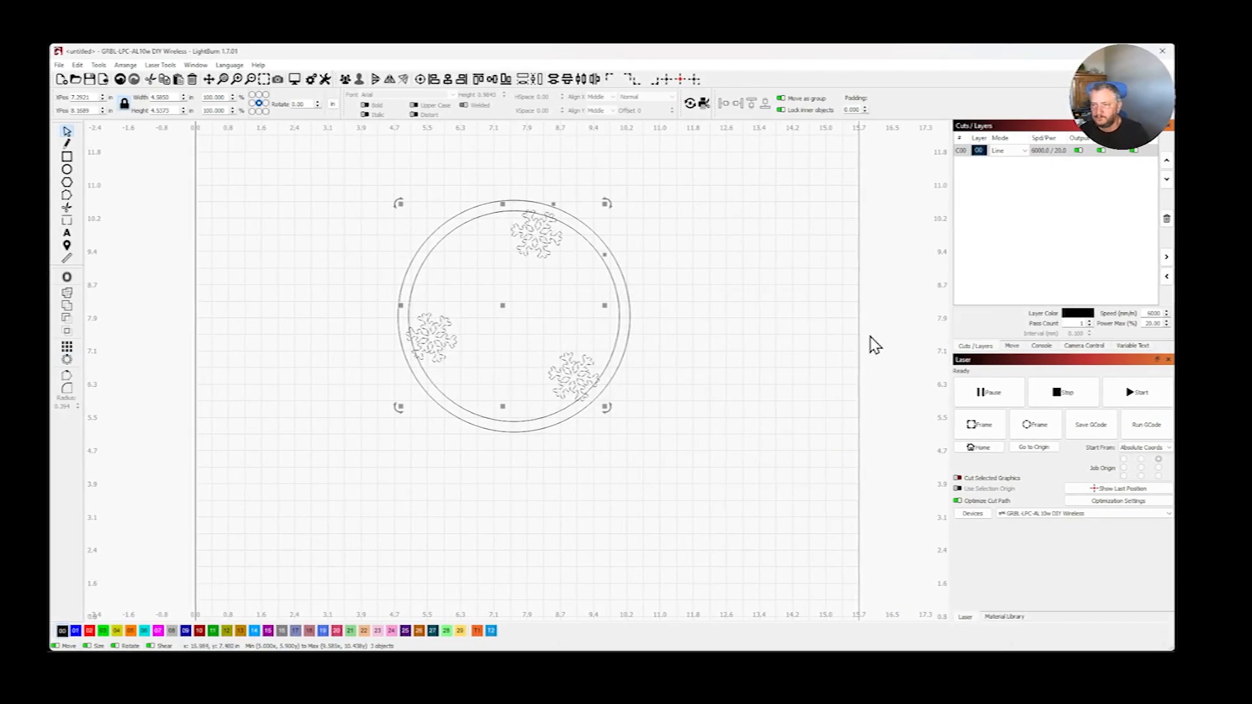
- Scale the lower snowflake outside the work area down to about 2.3 in wide and move it onto the bed at the ring's lower right
scroll(861, 356, down, 3)
scroll(852, 370, down, 3)
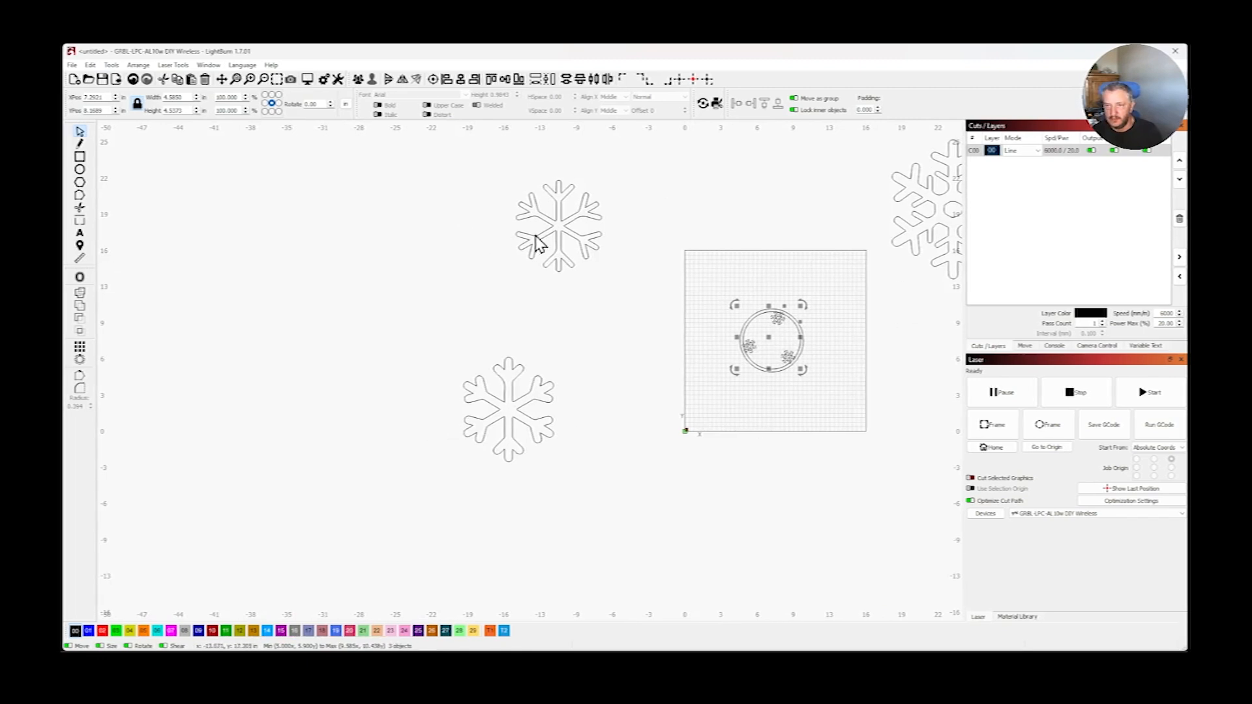
click(517, 408)
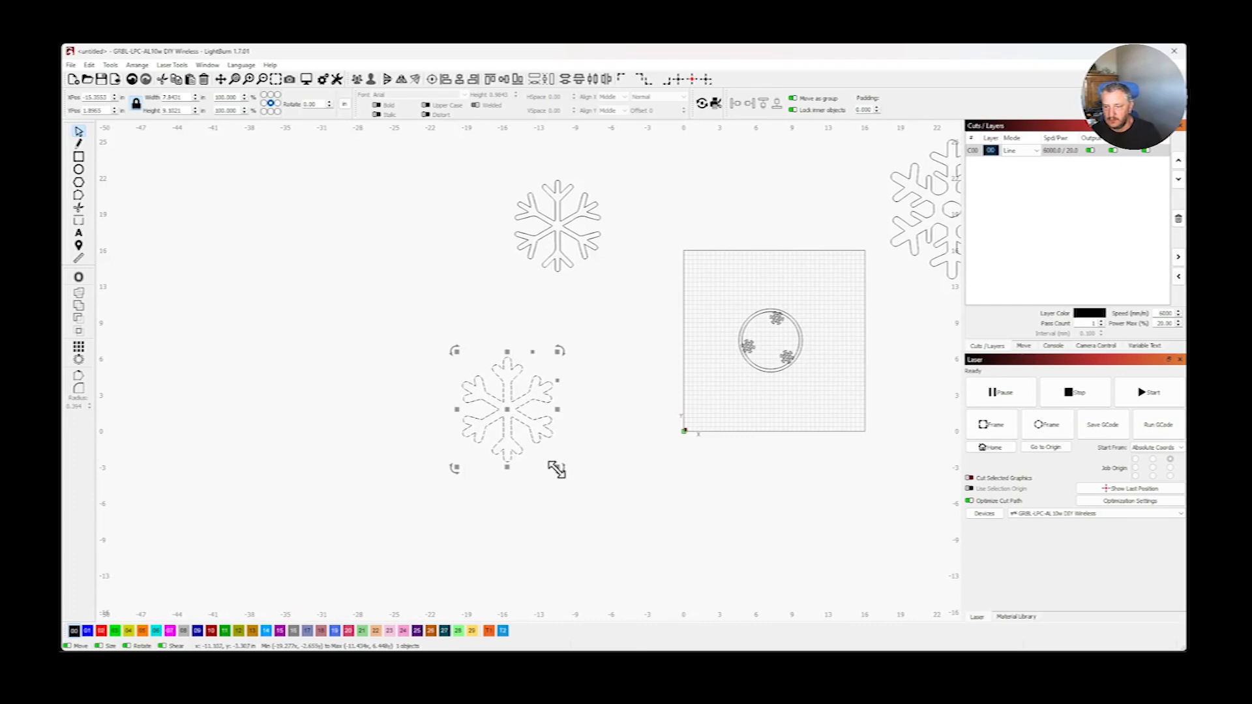
drag(553, 467, 788, 385)
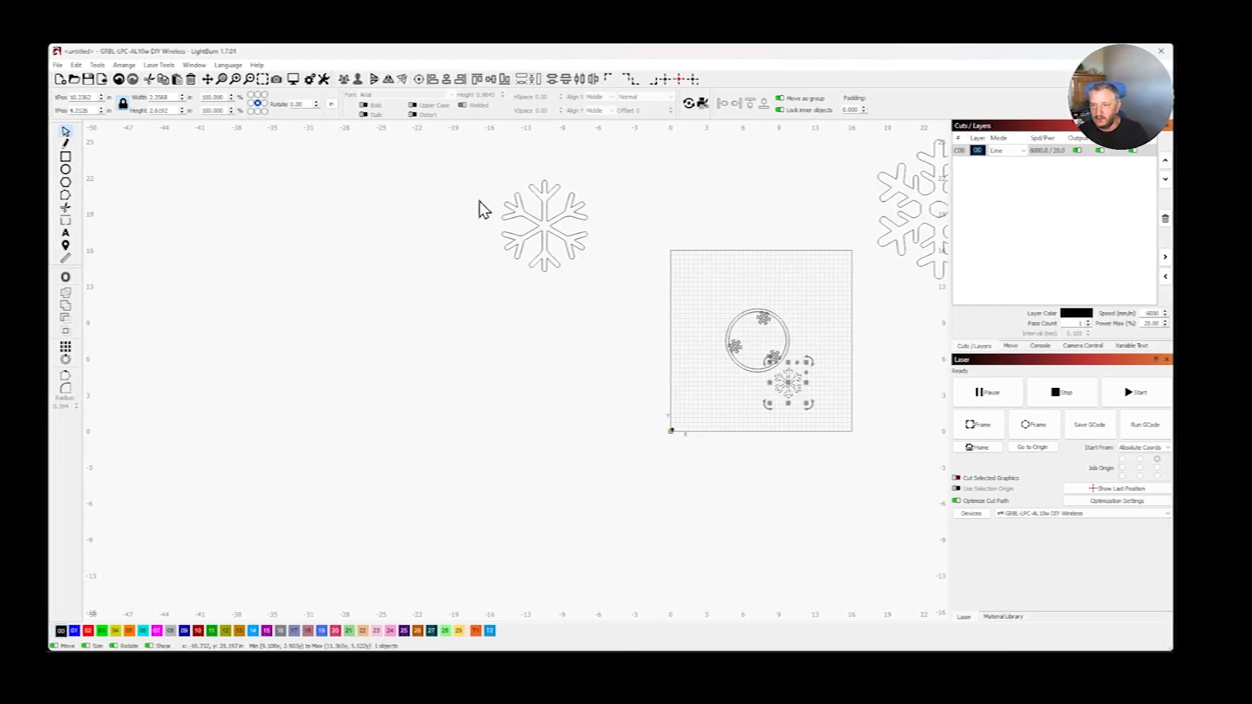
- Delete the remaining large snowflakes outside the work area
click(522, 226)
key(Delete)
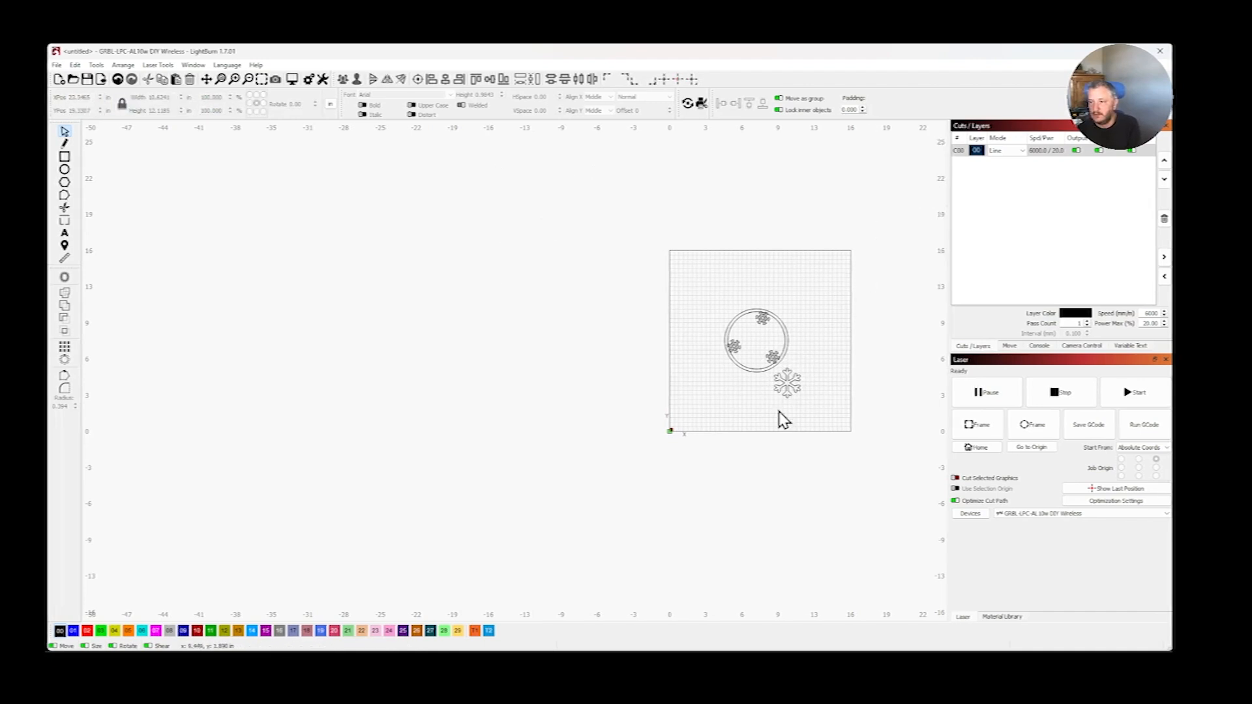
- Scale the new snowflake down to about 1.3 in wide and position it over the inner circle's right edge, between the arrayed snowflakes
scroll(821, 360, up, 3)
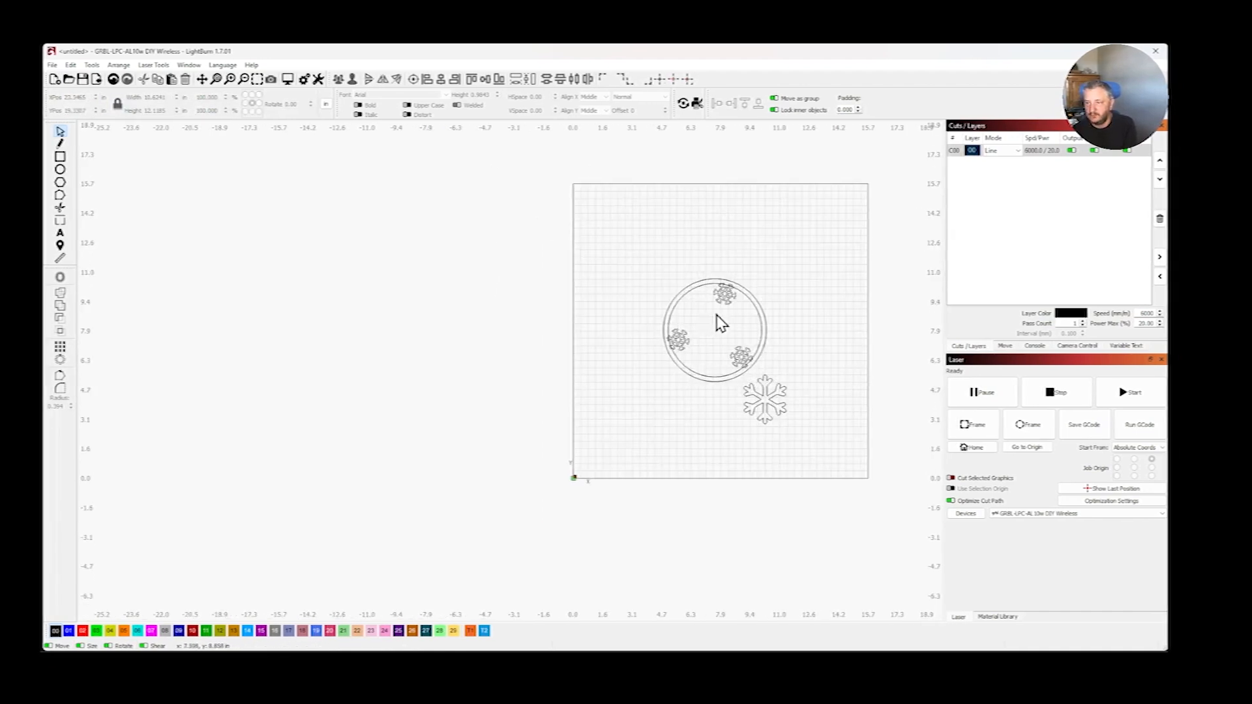
scroll(724, 324, up, 3)
scroll(830, 352, up, 3)
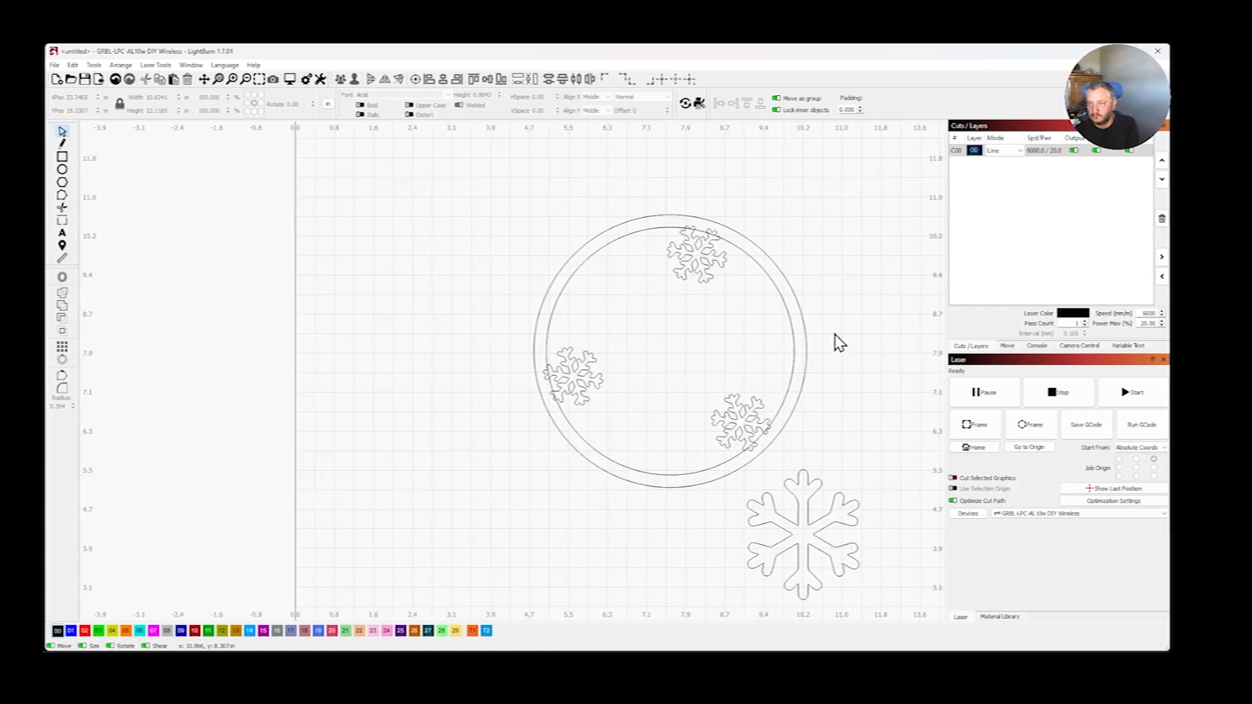
click(812, 520)
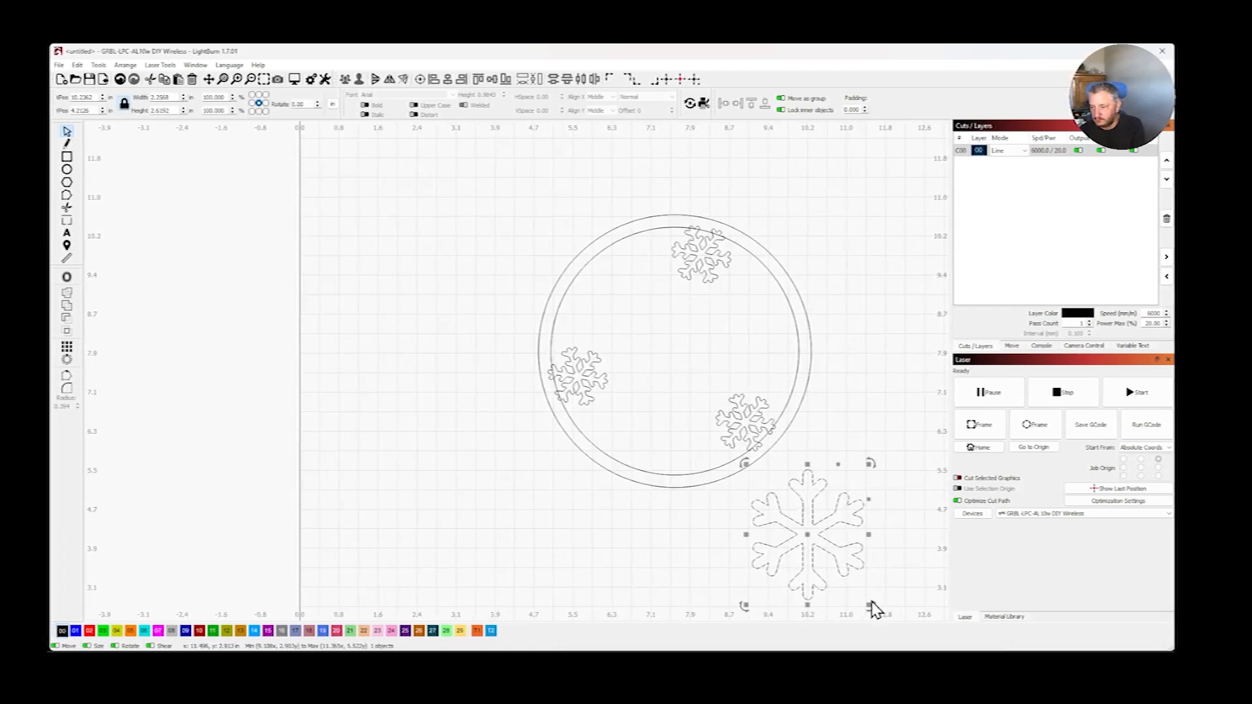
drag(871, 603, 820, 549)
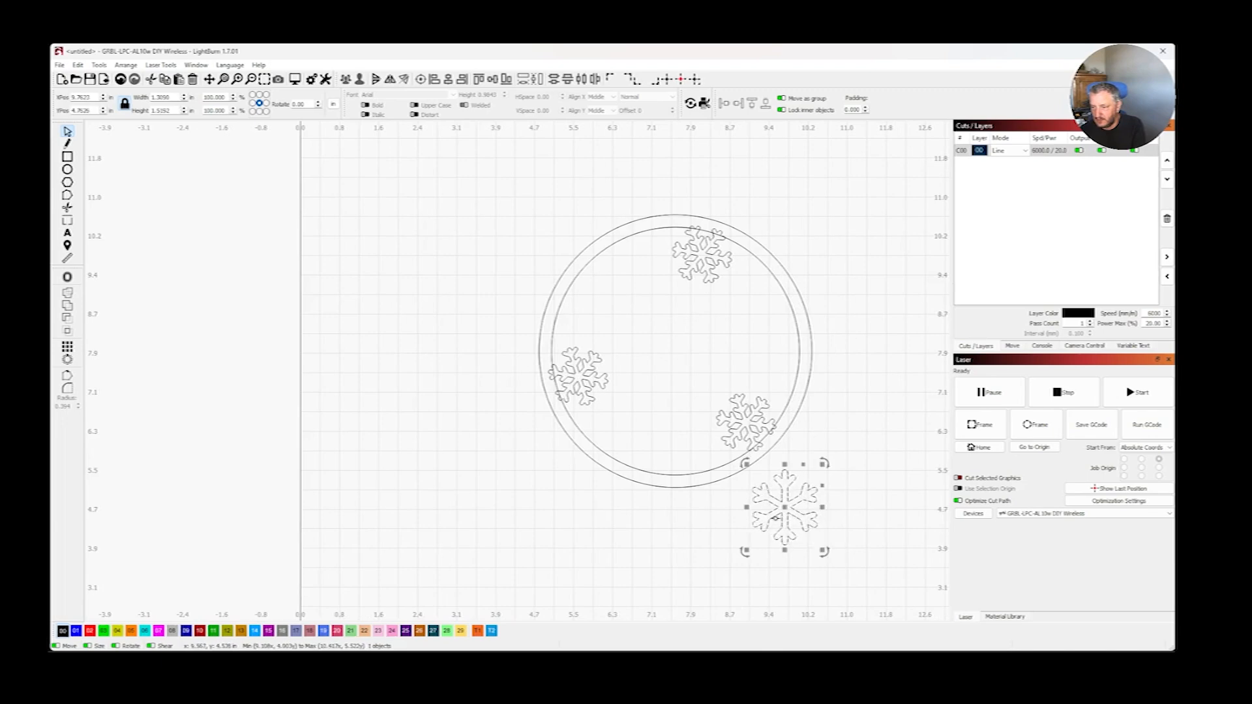
drag(788, 508, 766, 330)
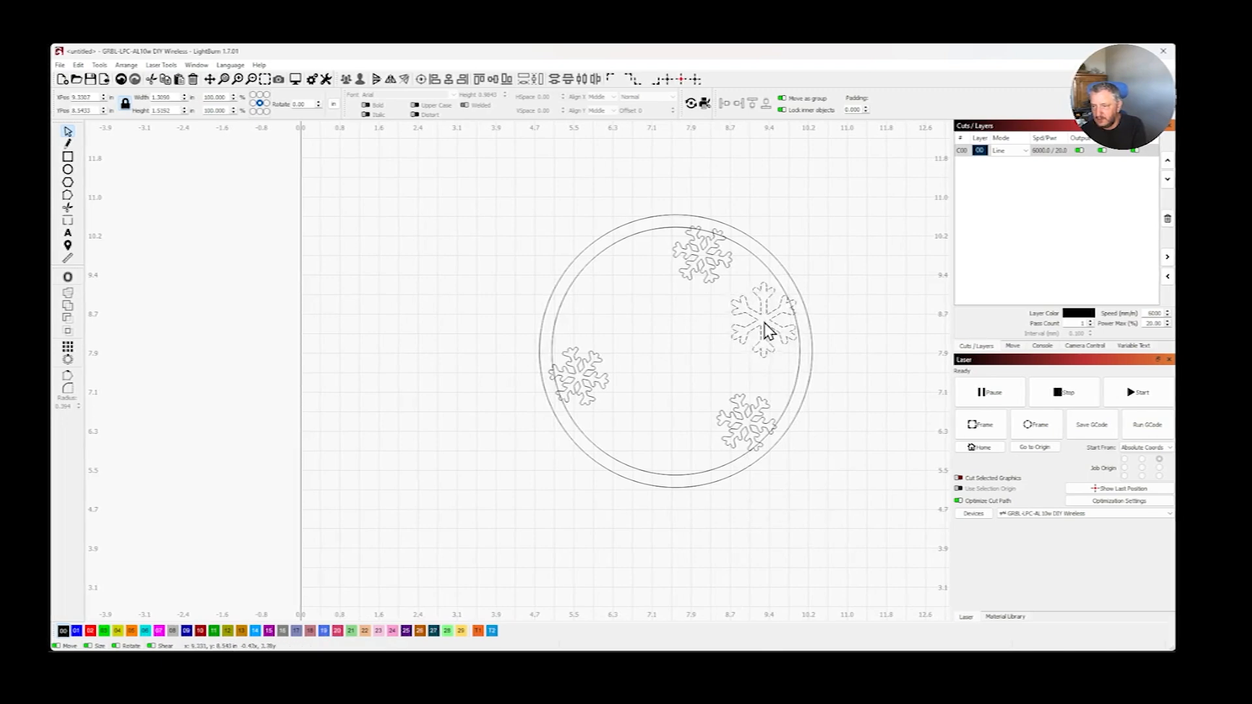
click(765, 329)
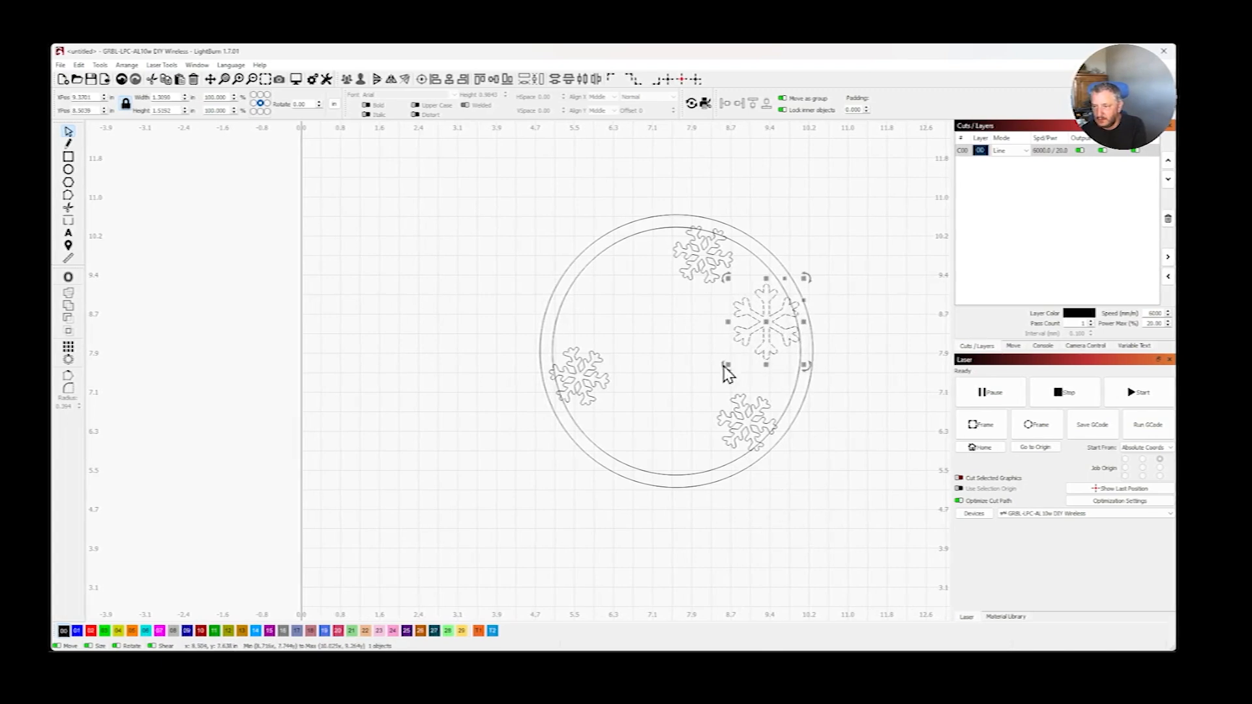
- Rotate the right-hand snowflake slightly and nudge it outward so its branch tips overlap the inner circle
drag(722, 375, 736, 379)
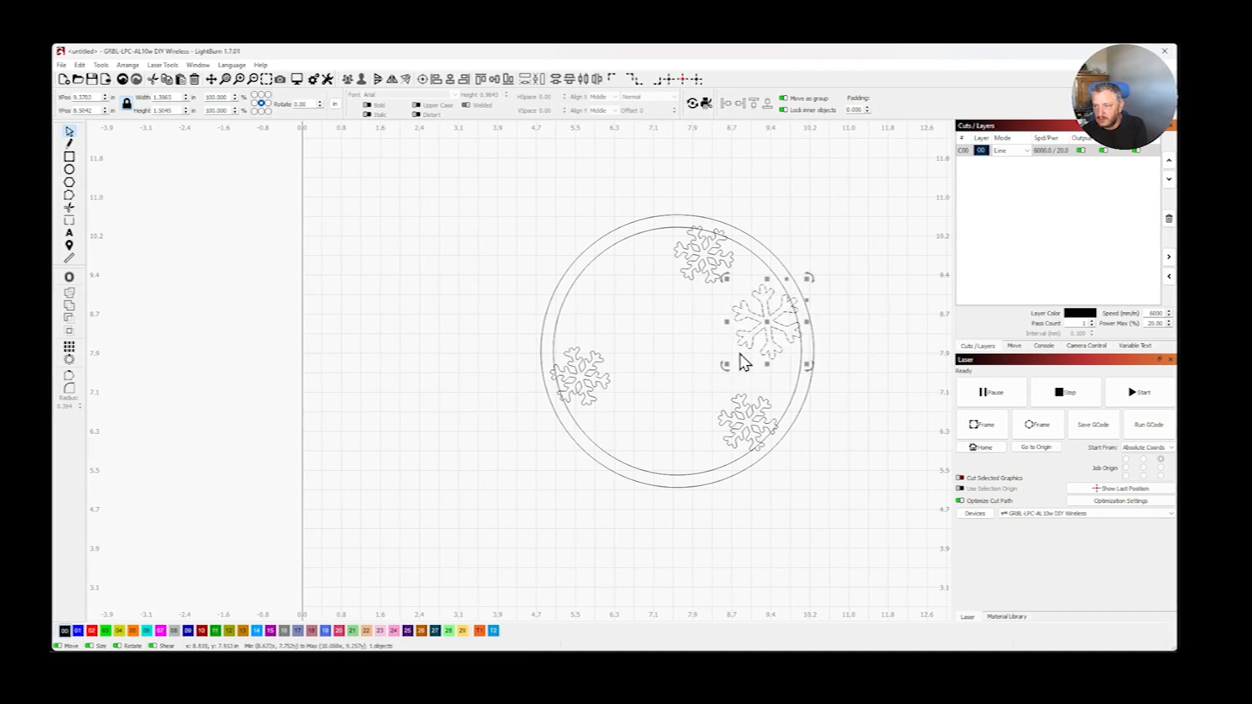
drag(769, 321, 773, 325)
drag(736, 381, 740, 382)
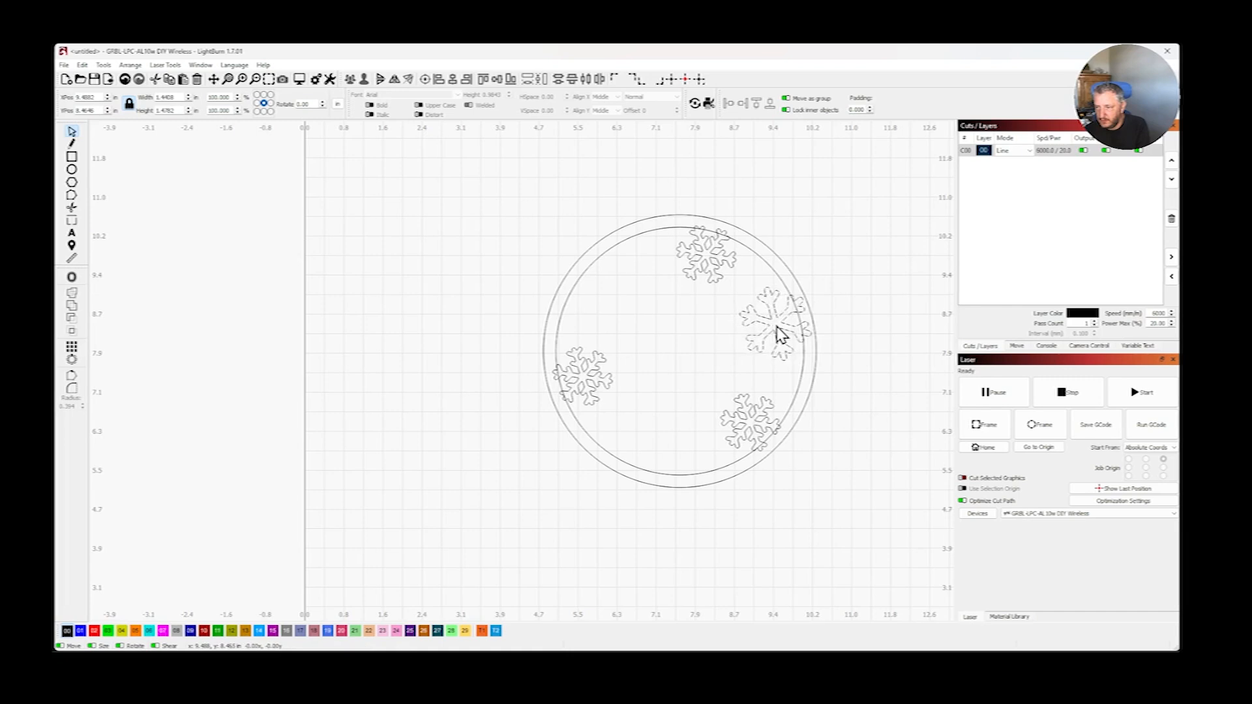
click(814, 575)
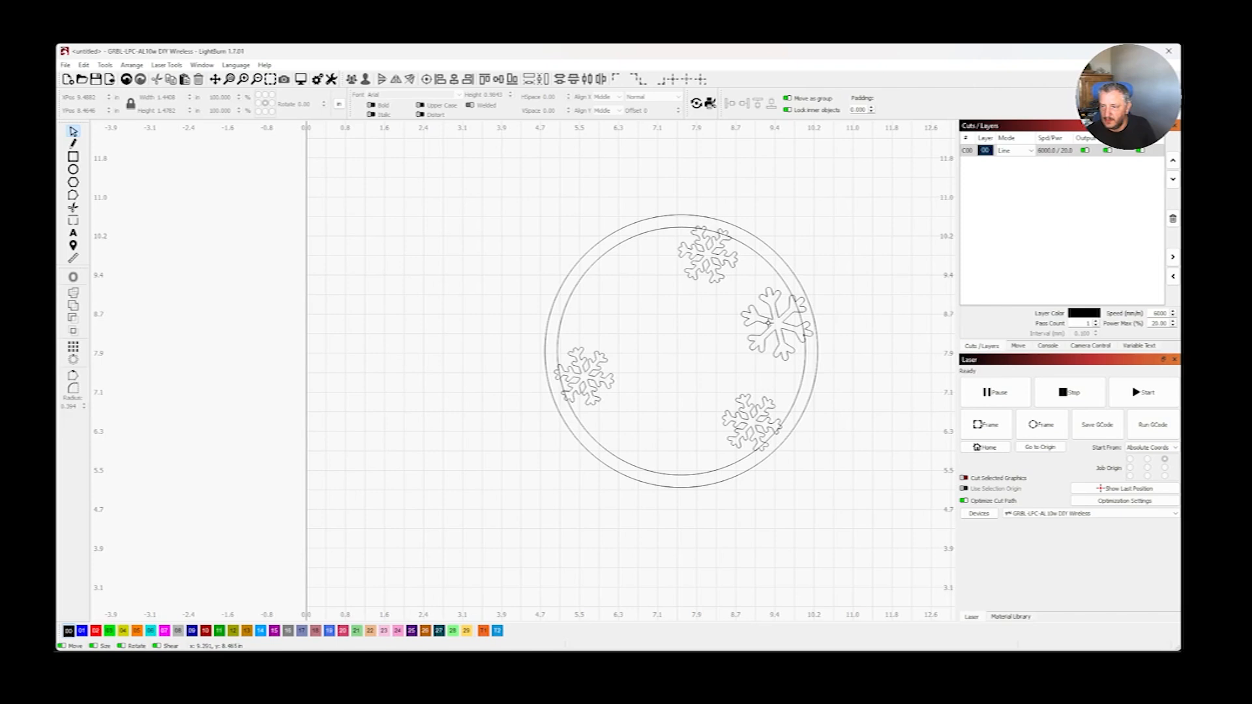
click(770, 322)
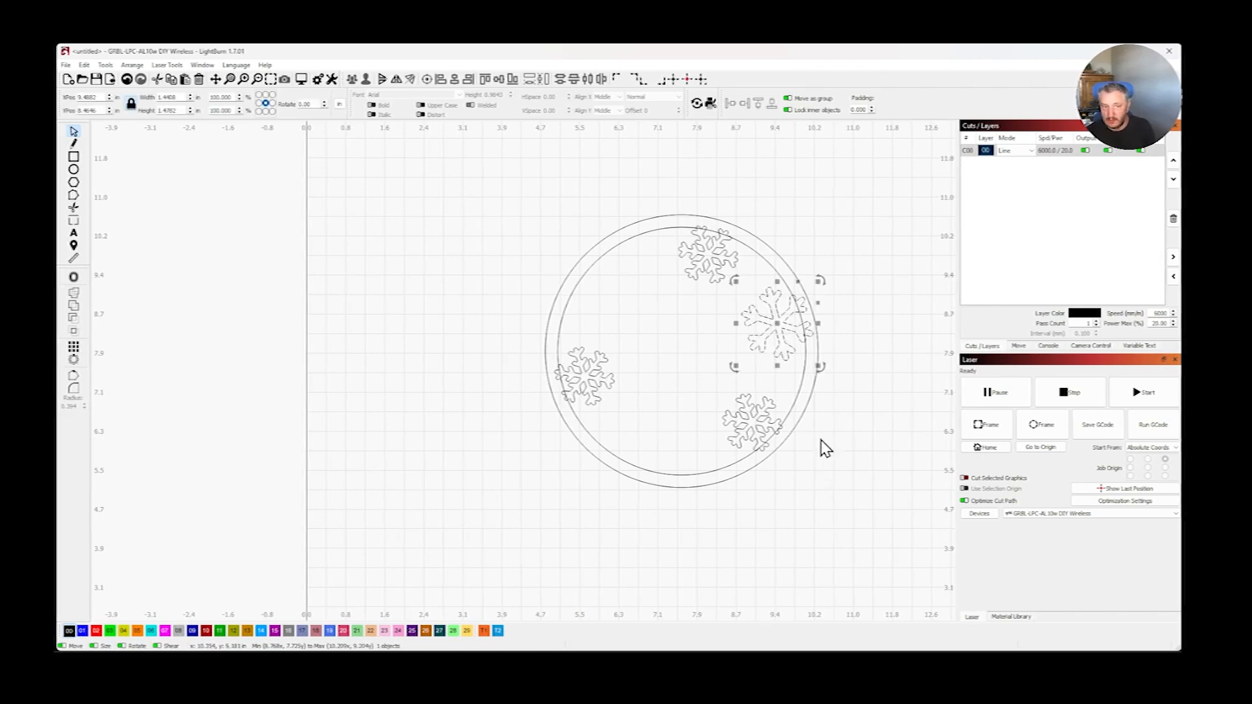
shift+click(796, 399)
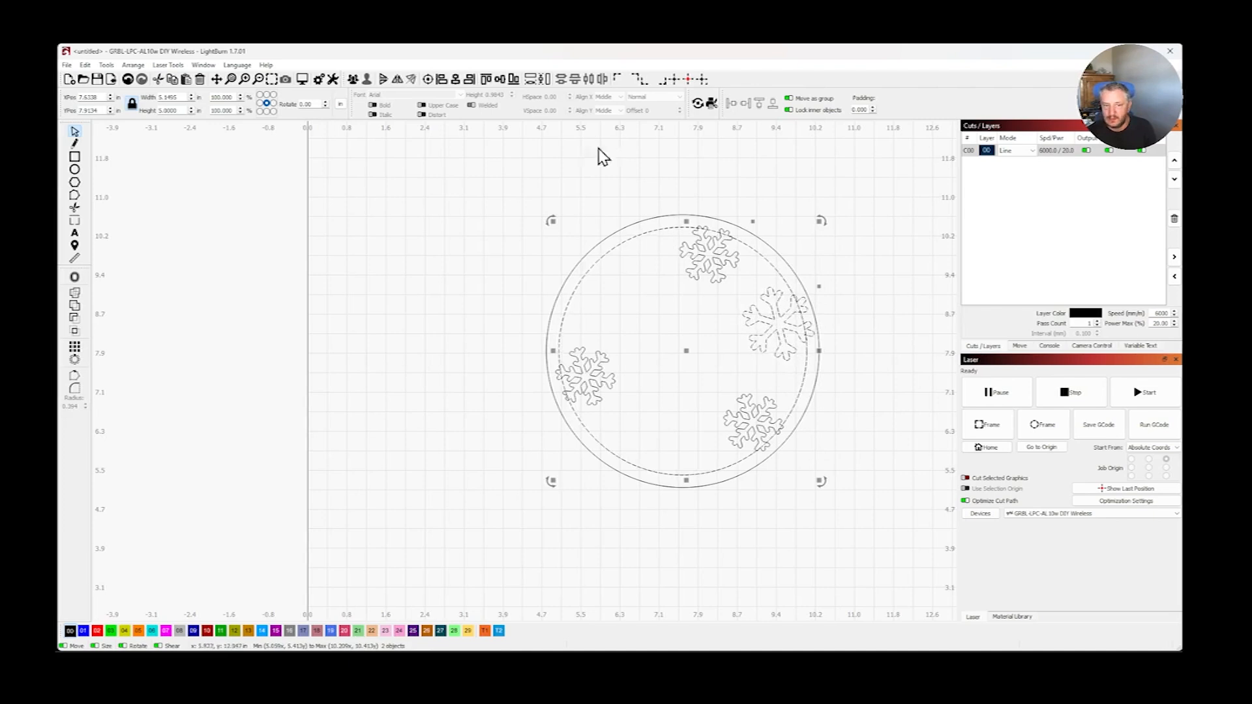
click(74, 359)
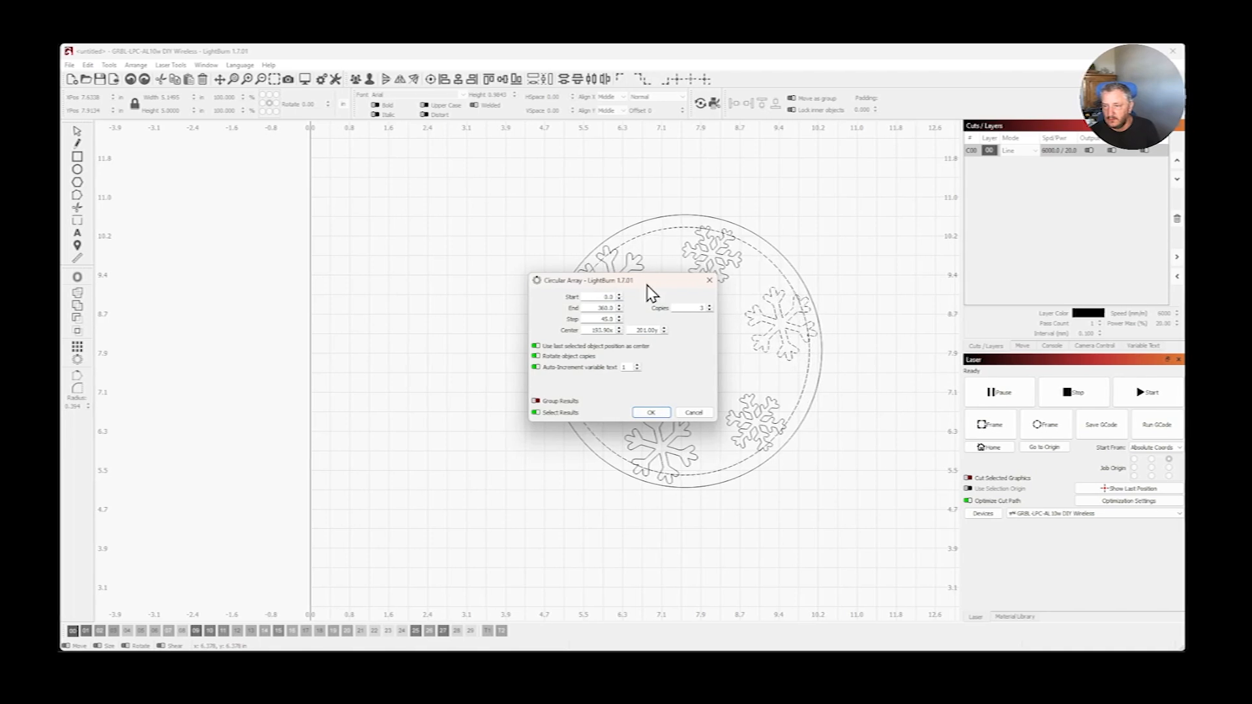
drag(650, 285, 394, 234)
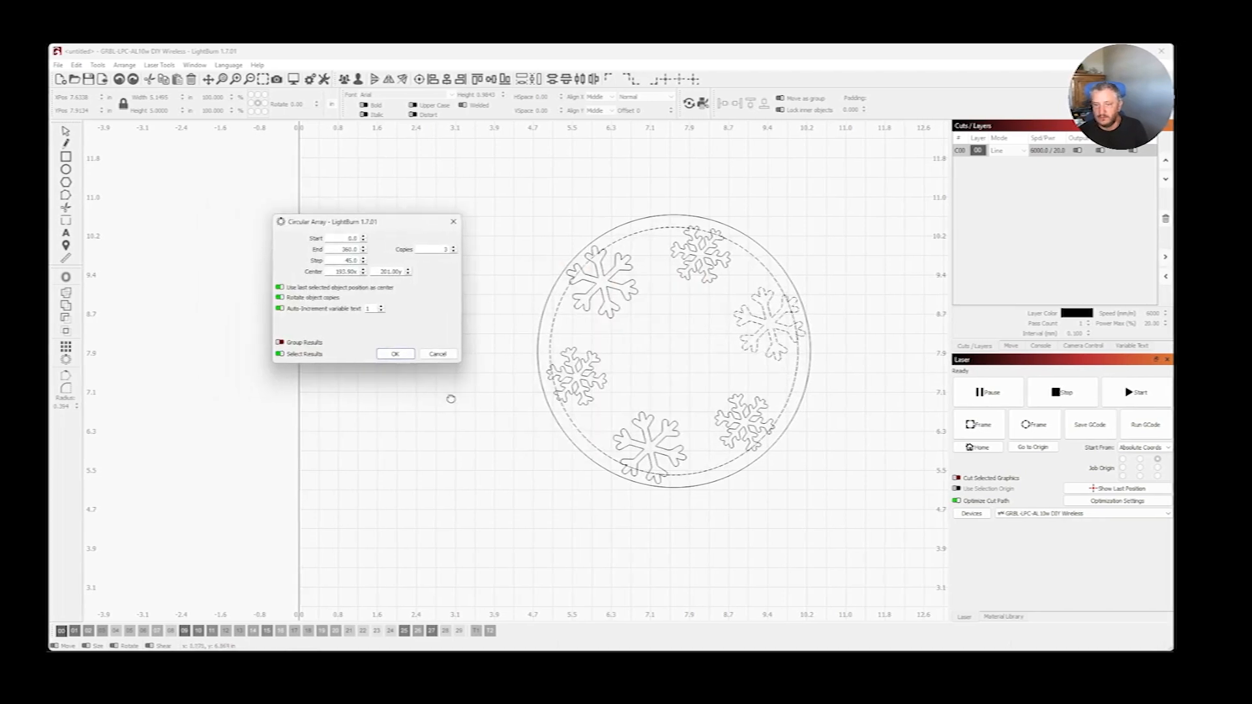
click(446, 356)
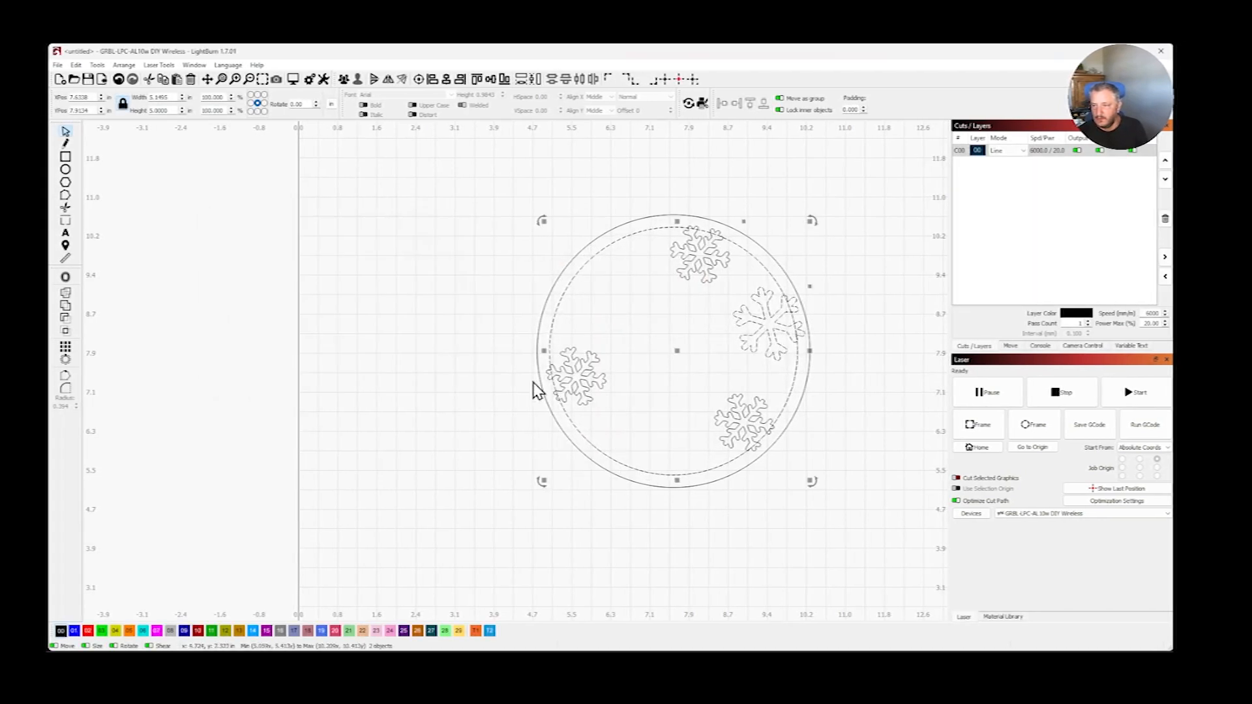
click(847, 287)
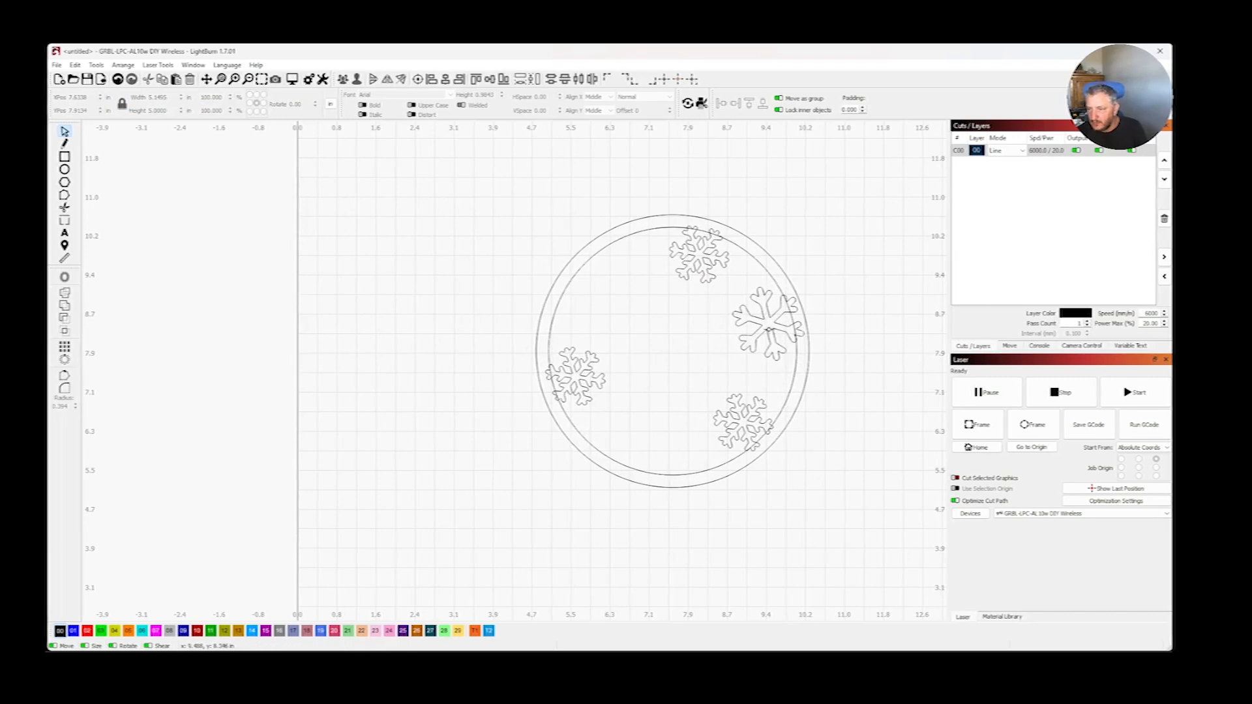
- Move the right-hand snowflake down and outward along the inner circle, and rotate it by about 7 degrees
click(770, 331)
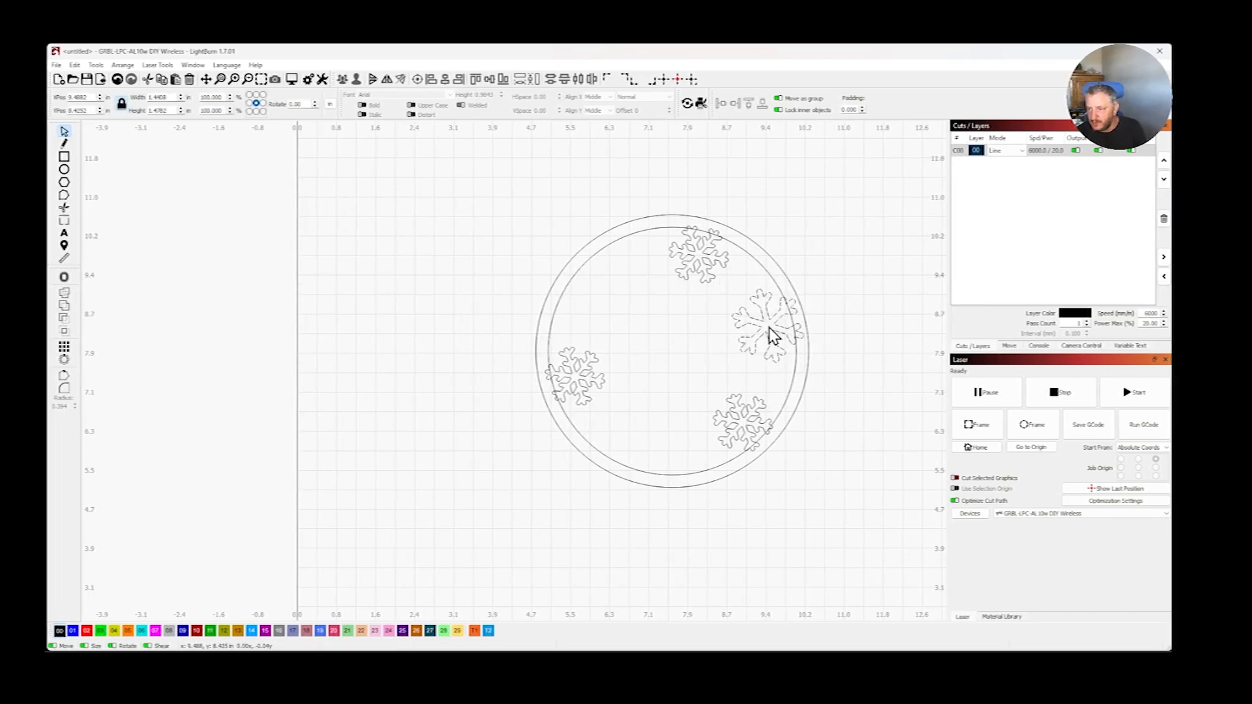
drag(769, 332, 771, 338)
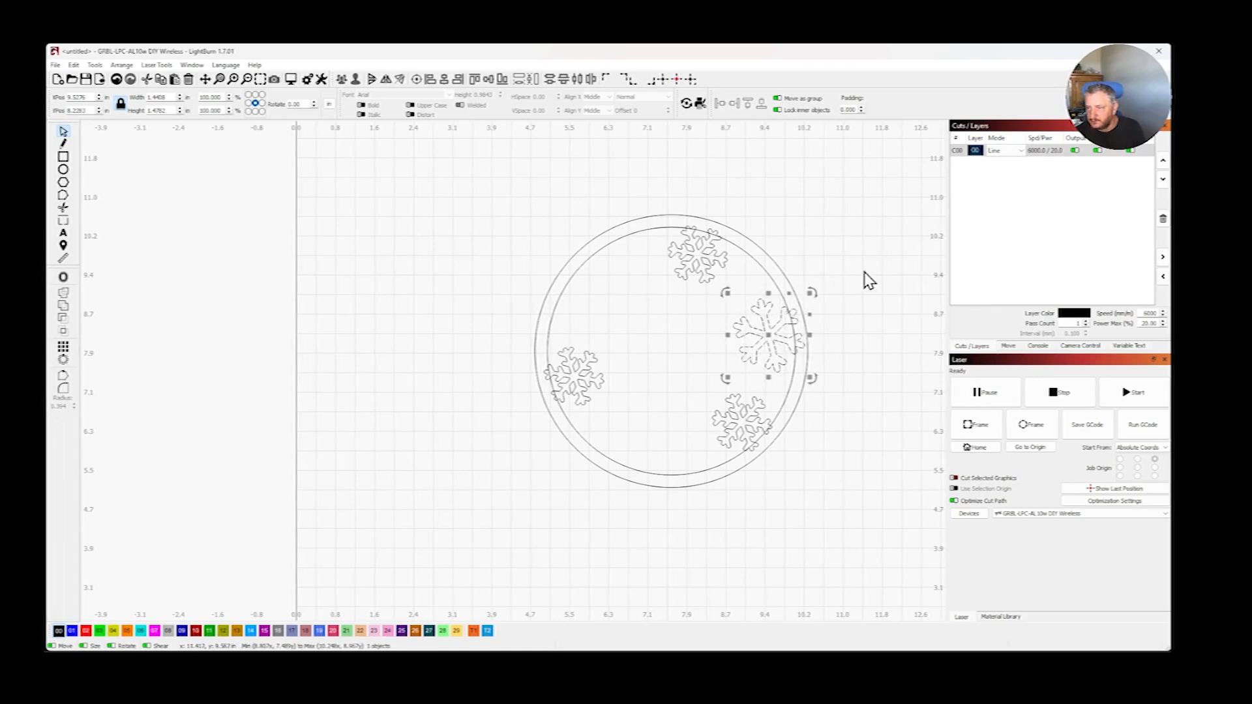
drag(814, 291, 823, 305)
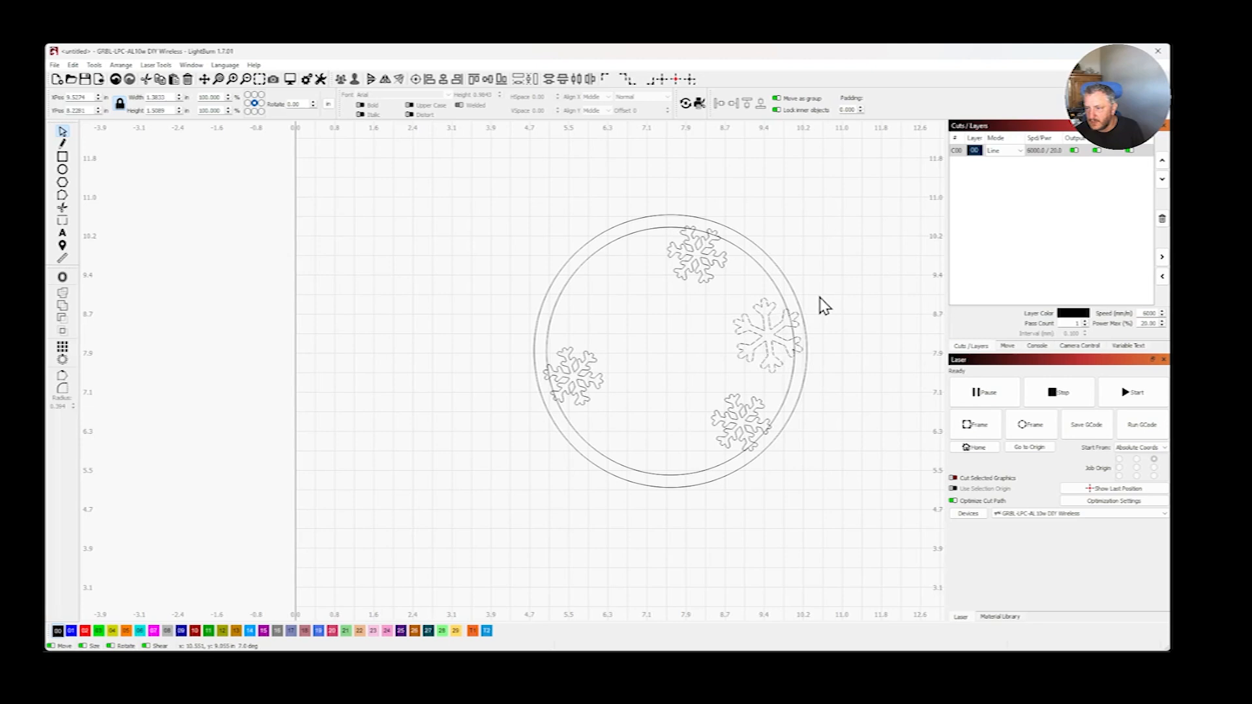
drag(823, 304, 823, 305)
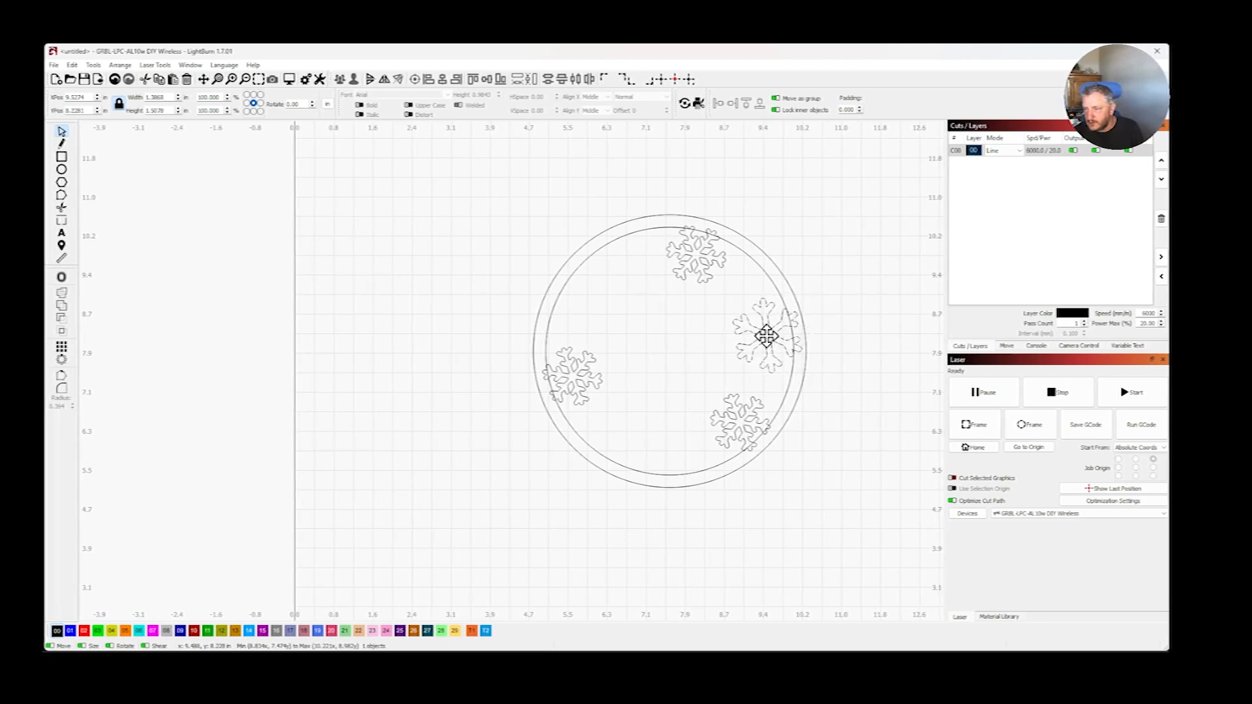
drag(766, 336, 771, 346)
- Try a circular array of the right-hand snowflake with 3 copies around the inner circle's center, and undo it
scroll(807, 350, up, 4)
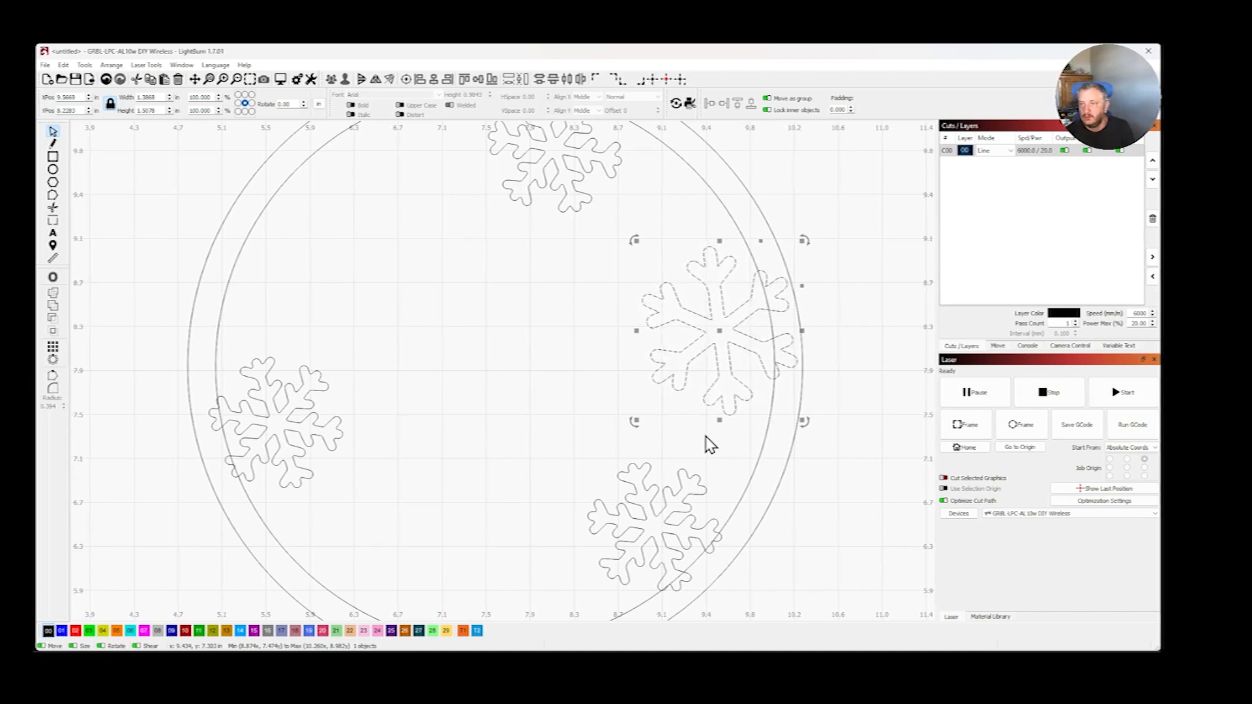
shift+click(740, 501)
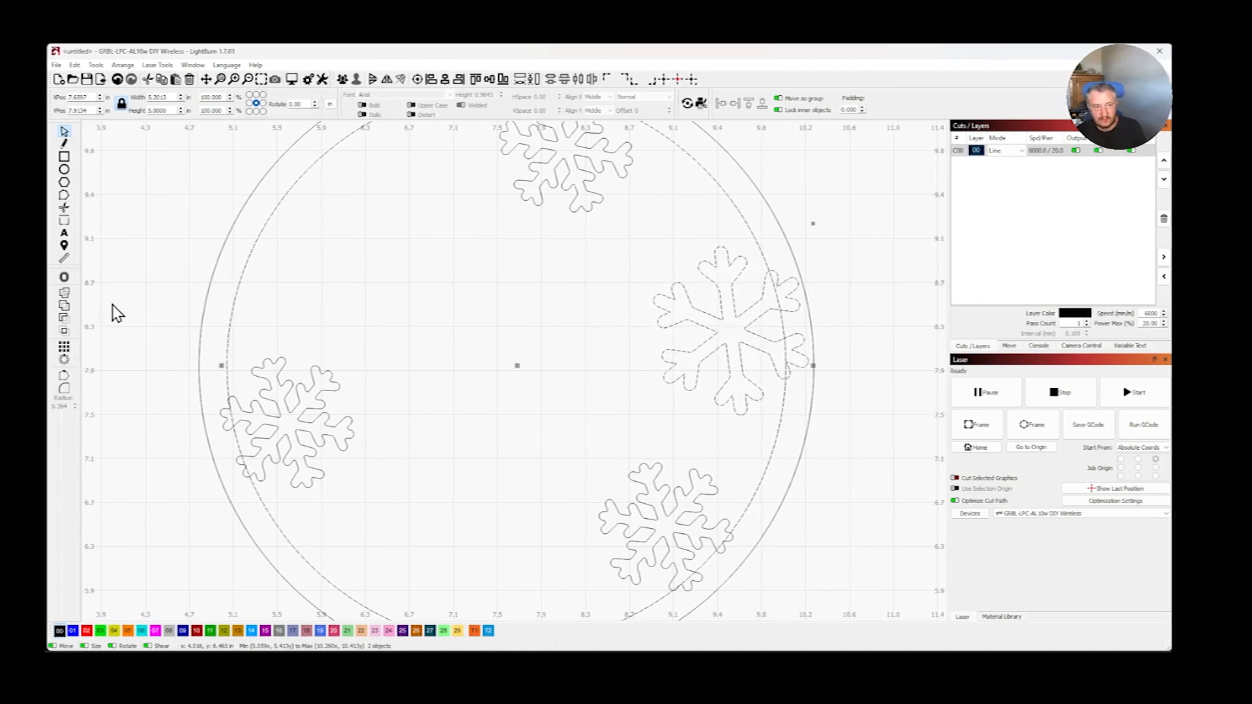
click(66, 361)
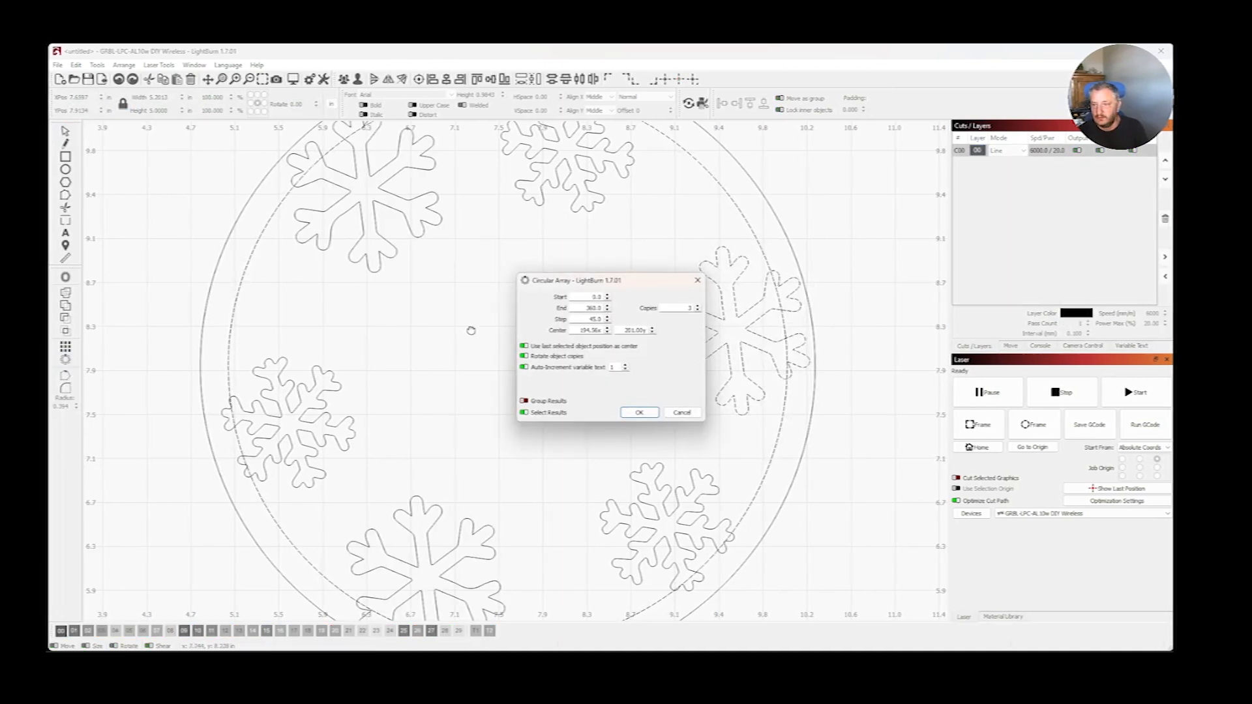
click(637, 413)
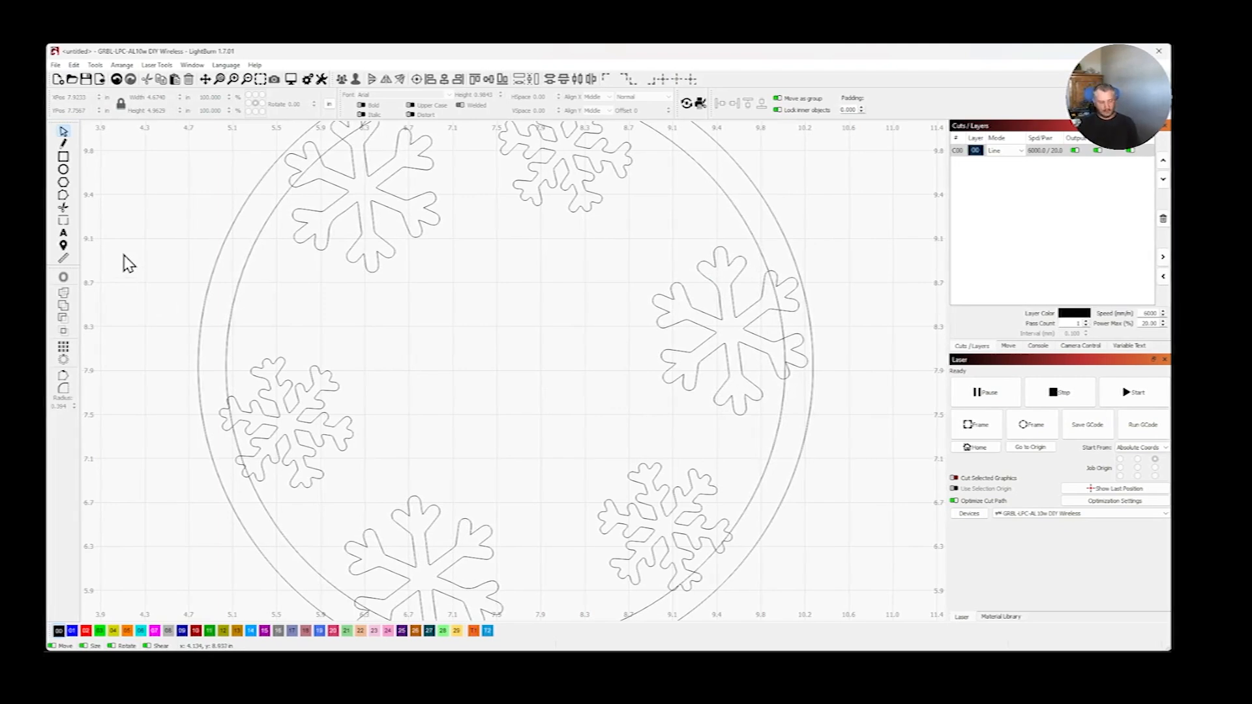
key(ctrl+a)
key(ctrl+z)
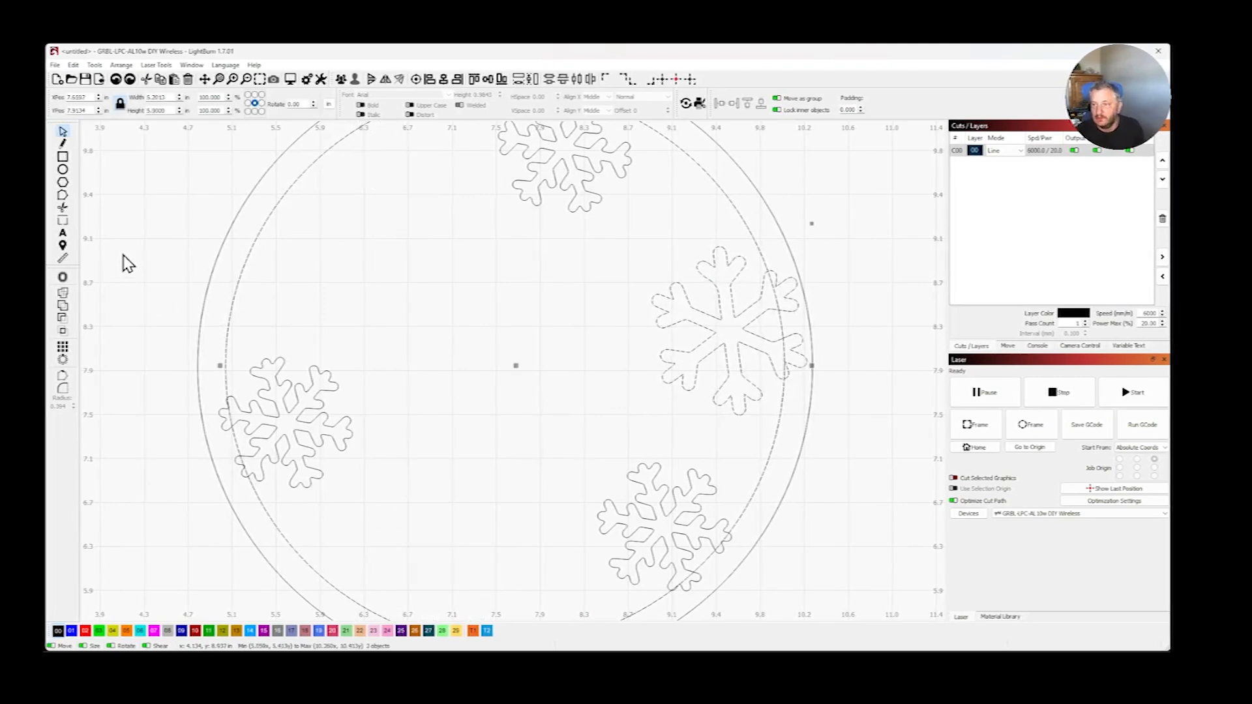
- Move the right-hand snowflake about 0.16 in up and 0.08 in left, keeping its branch tips overlapping the inner circle
click(711, 336)
click(717, 331)
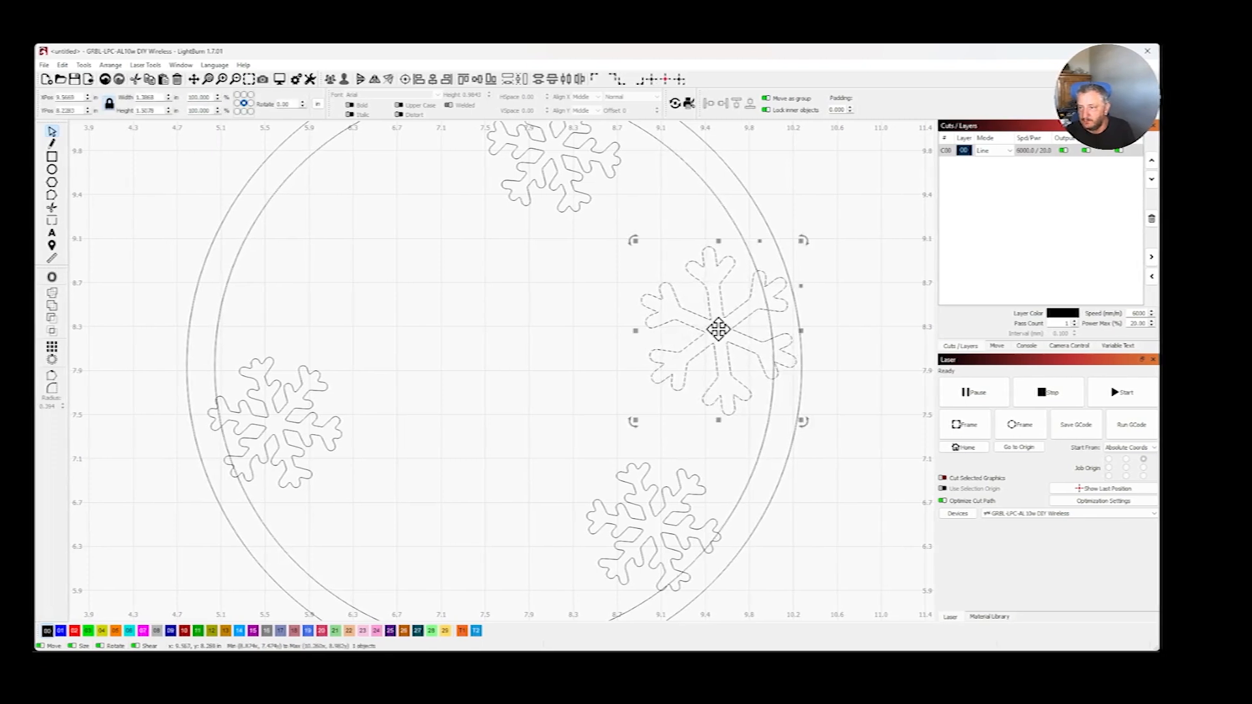
drag(721, 338, 711, 315)
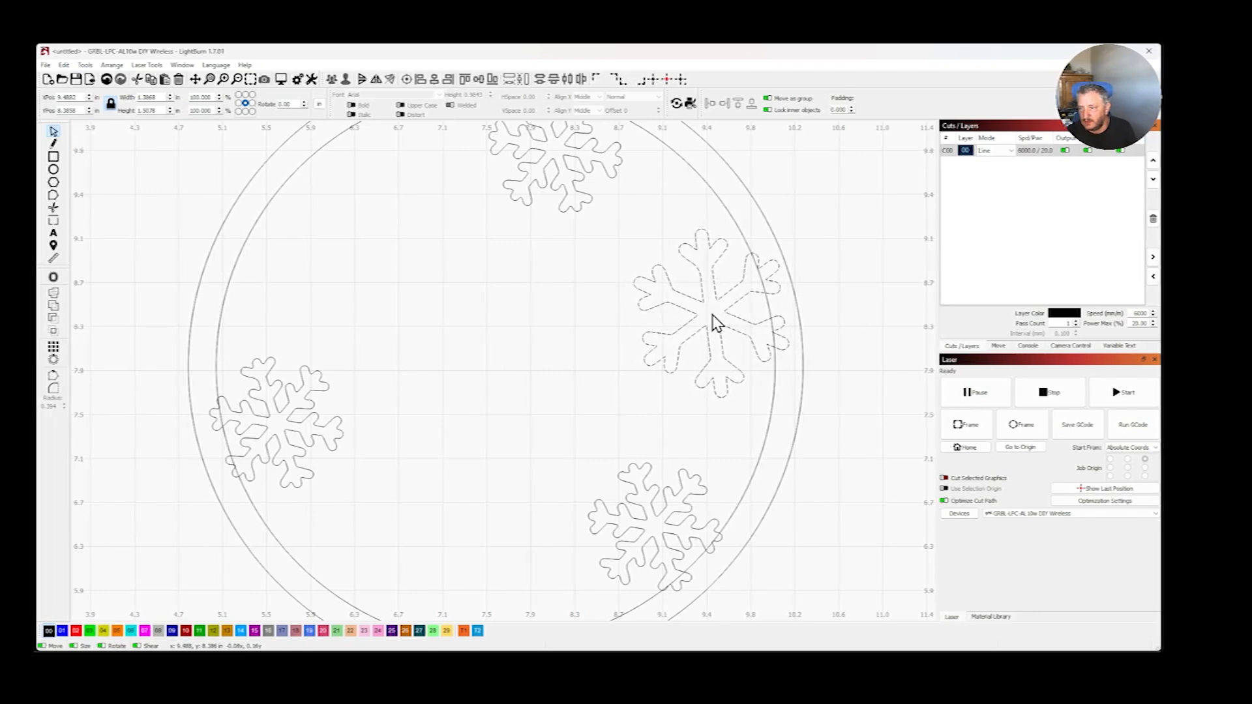
click(829, 322)
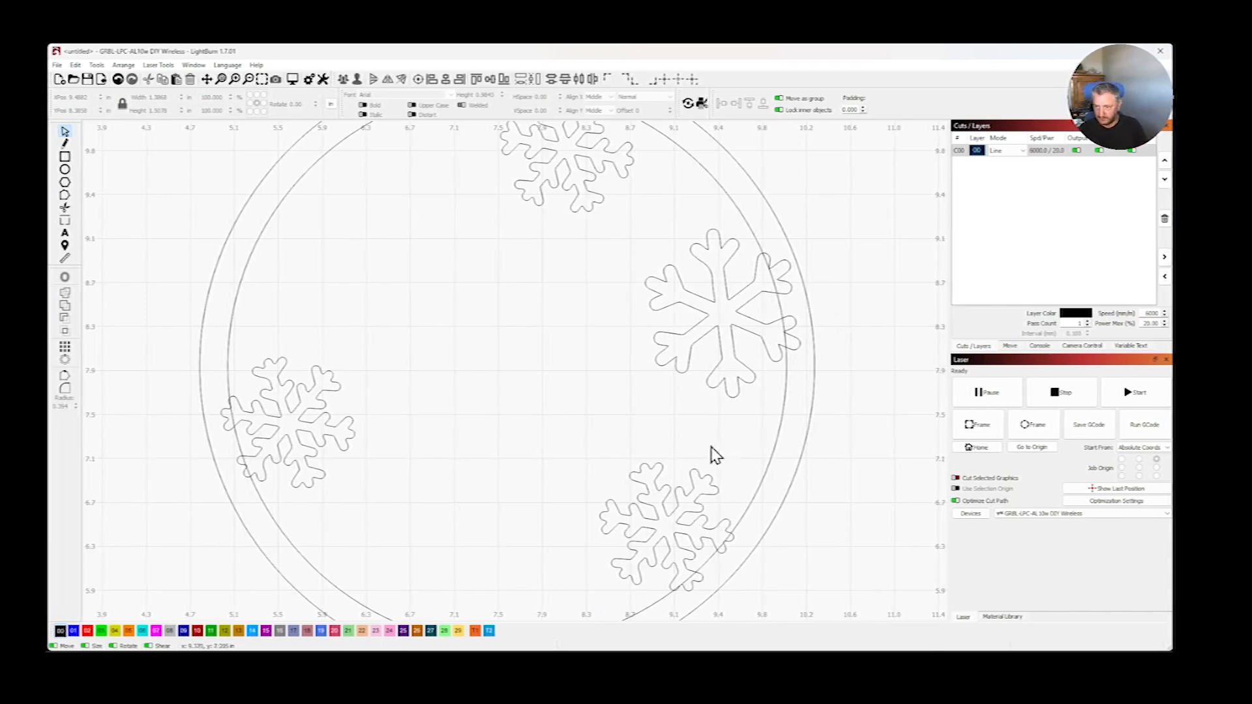
click(735, 390)
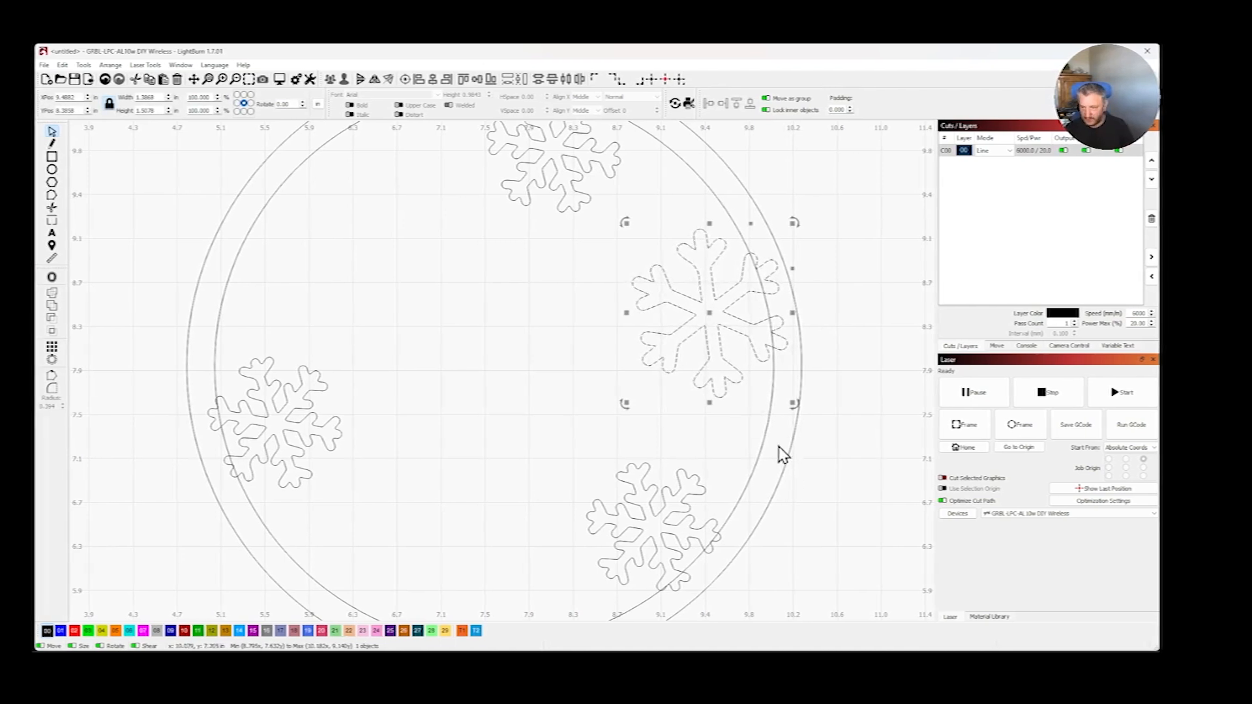
shift+click(751, 478)
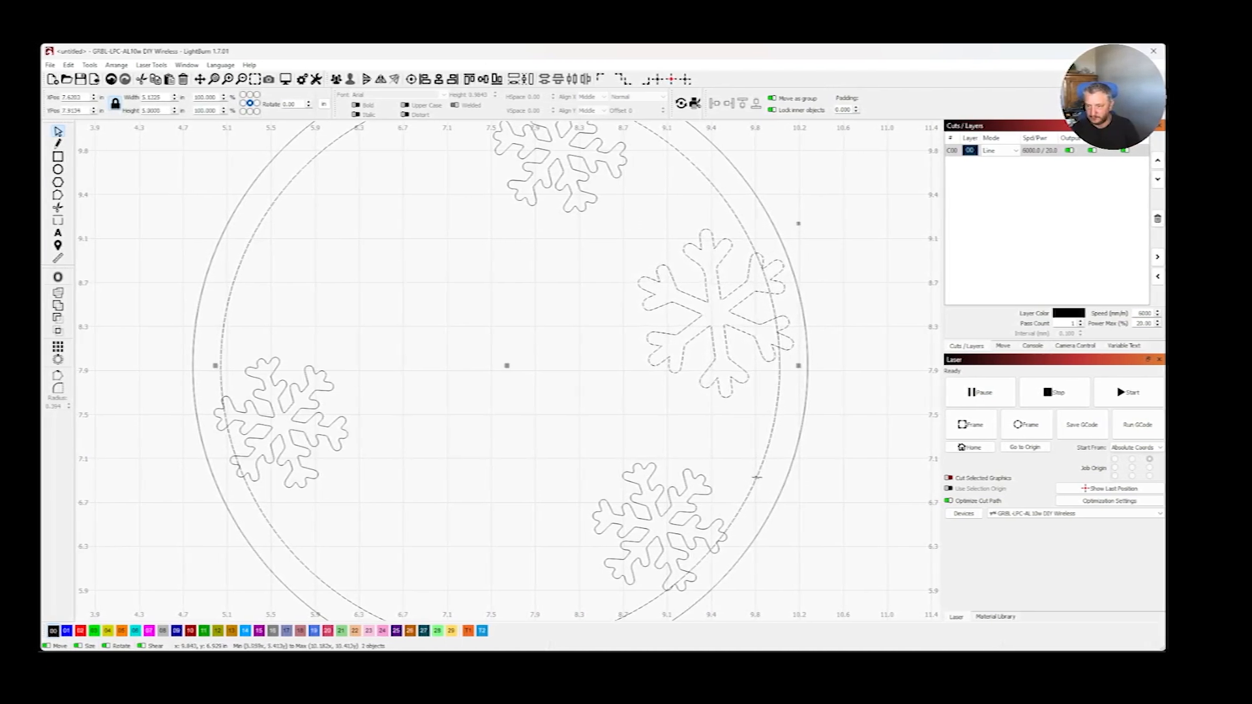
click(65, 360)
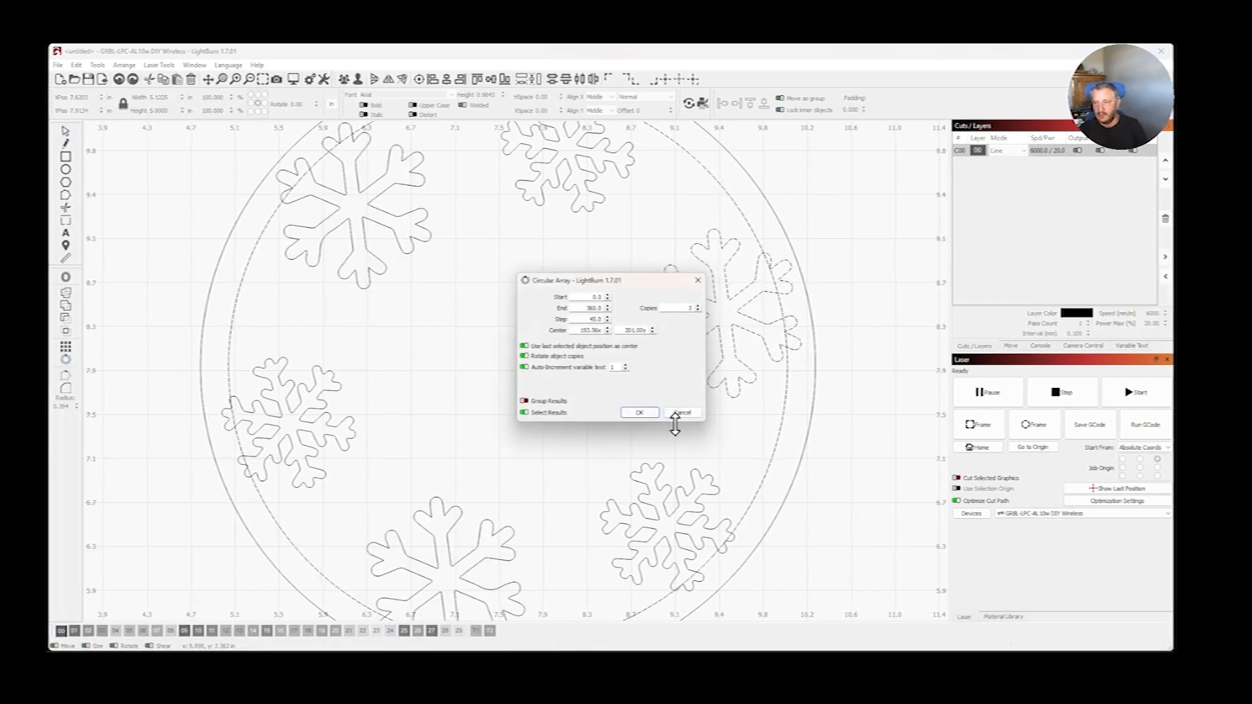
click(693, 415)
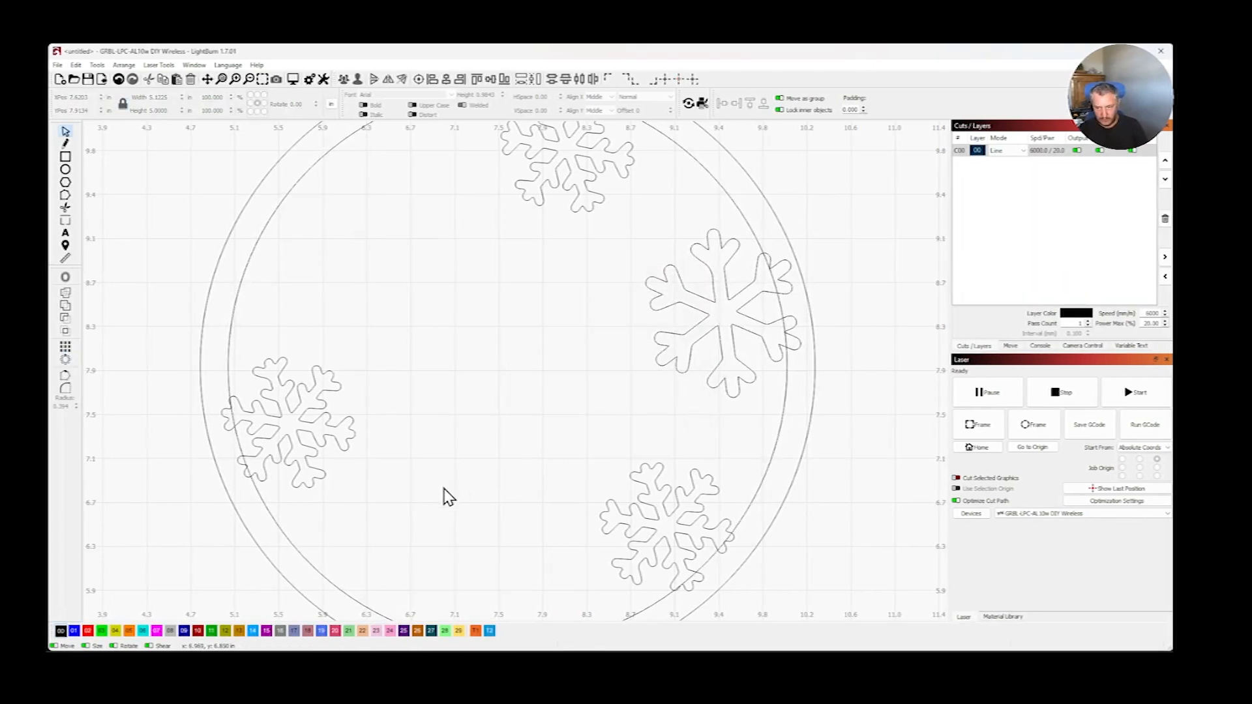
click(761, 484)
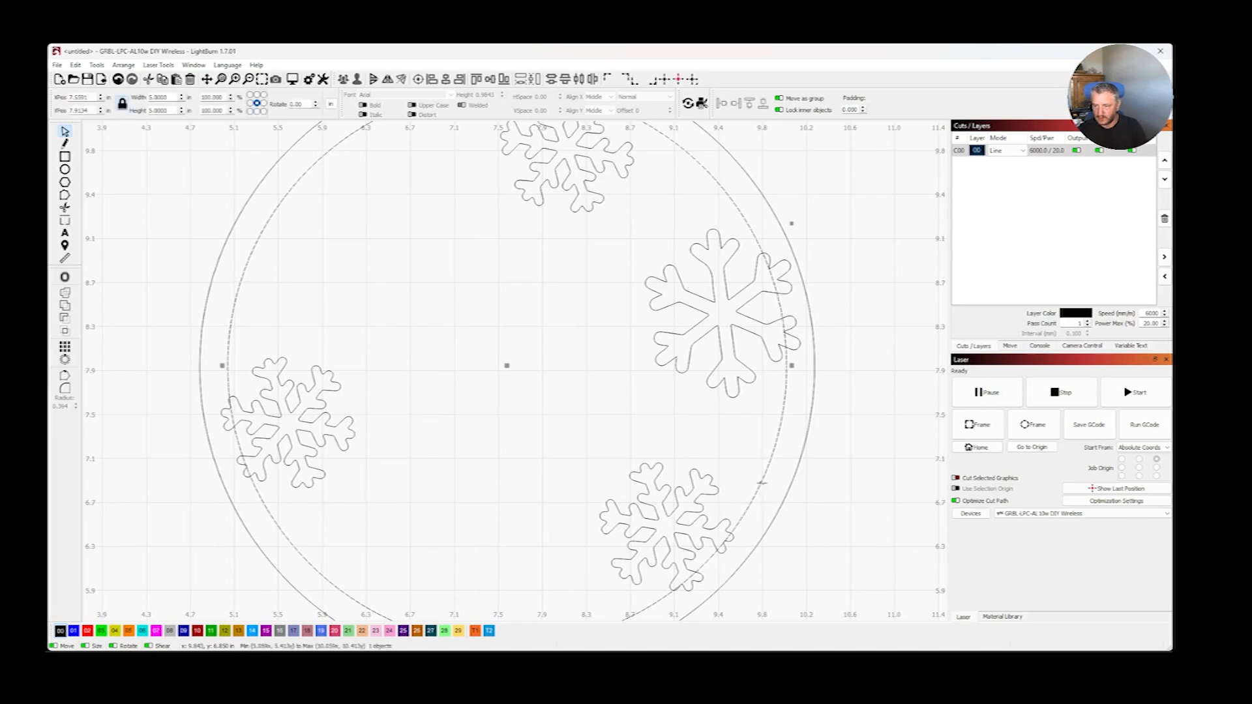
shift+click(748, 381)
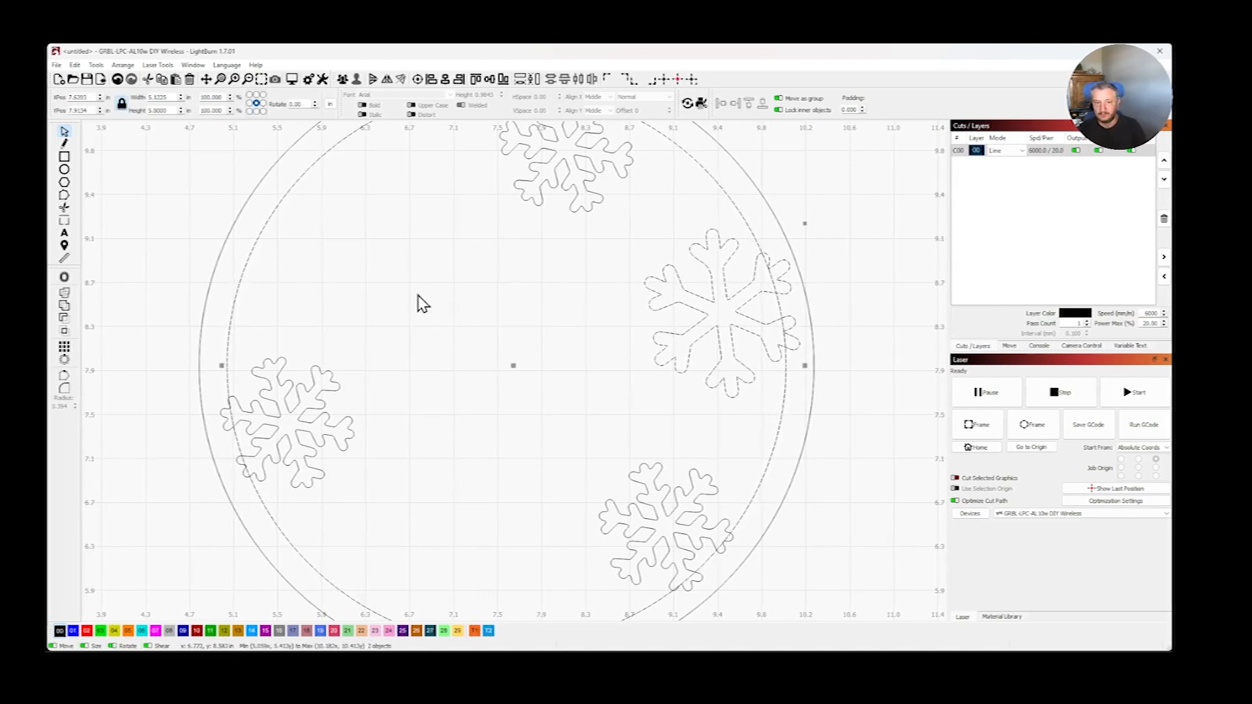
click(65, 360)
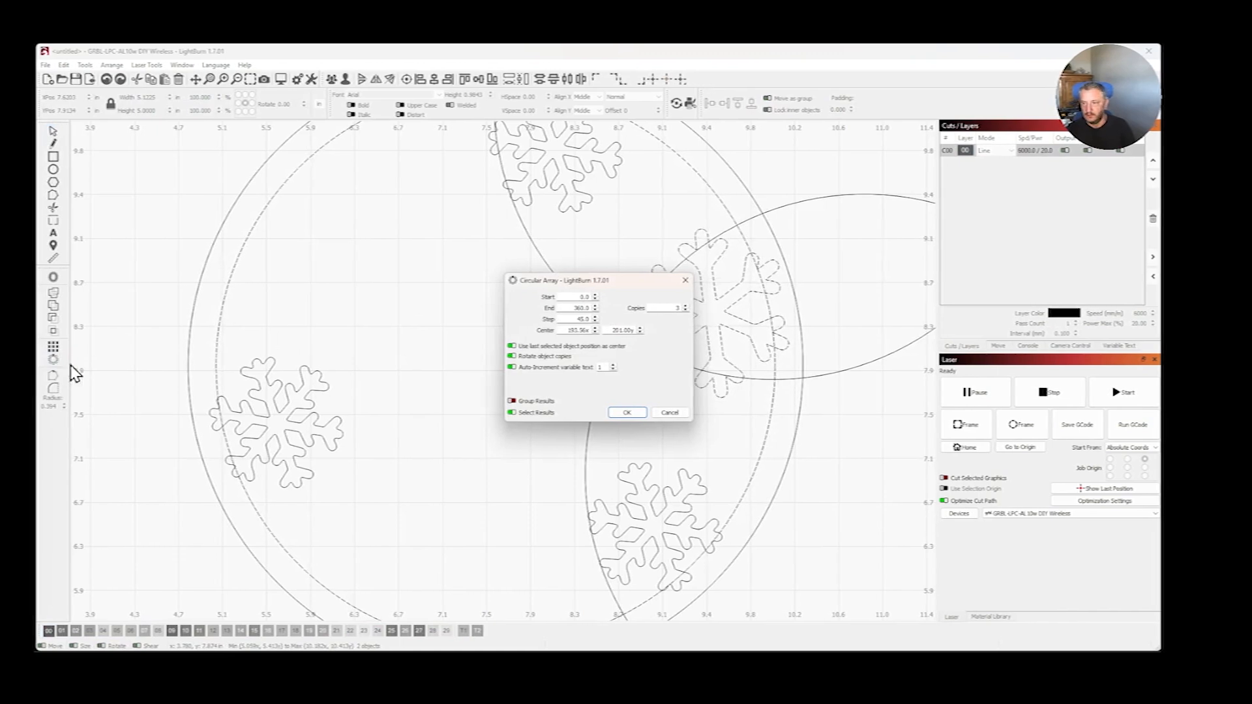
scroll(720, 375, down, 5)
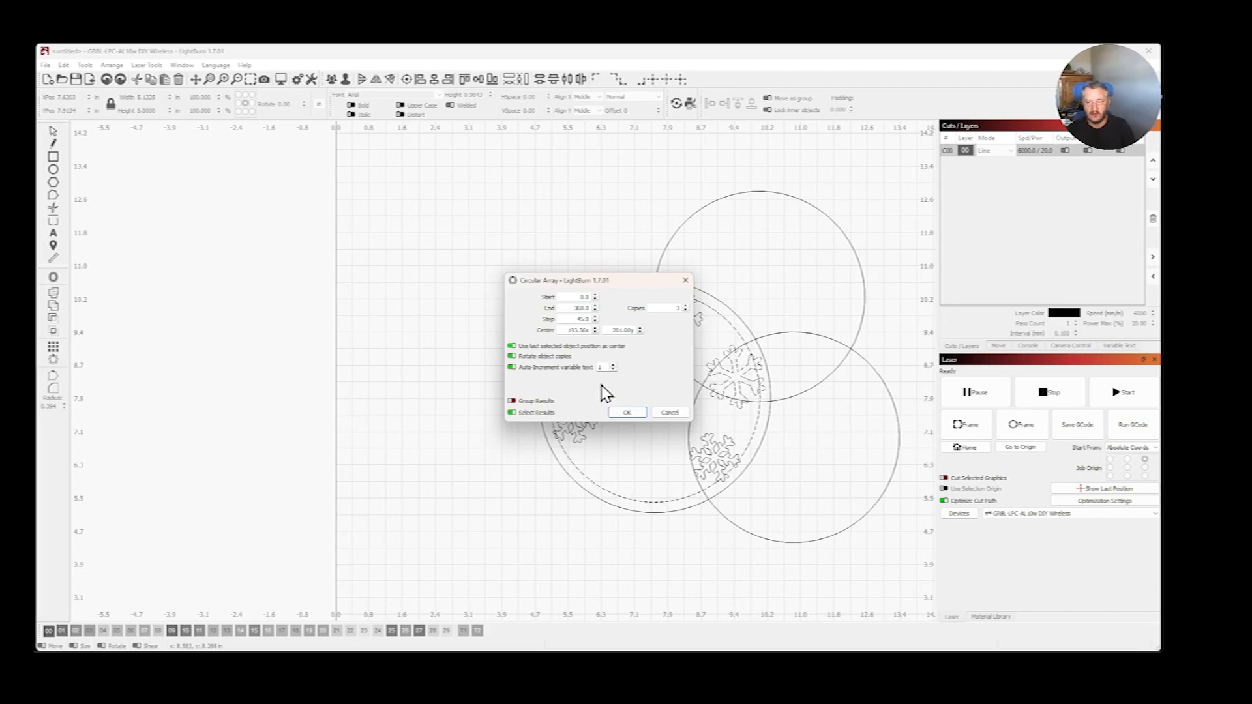
click(671, 413)
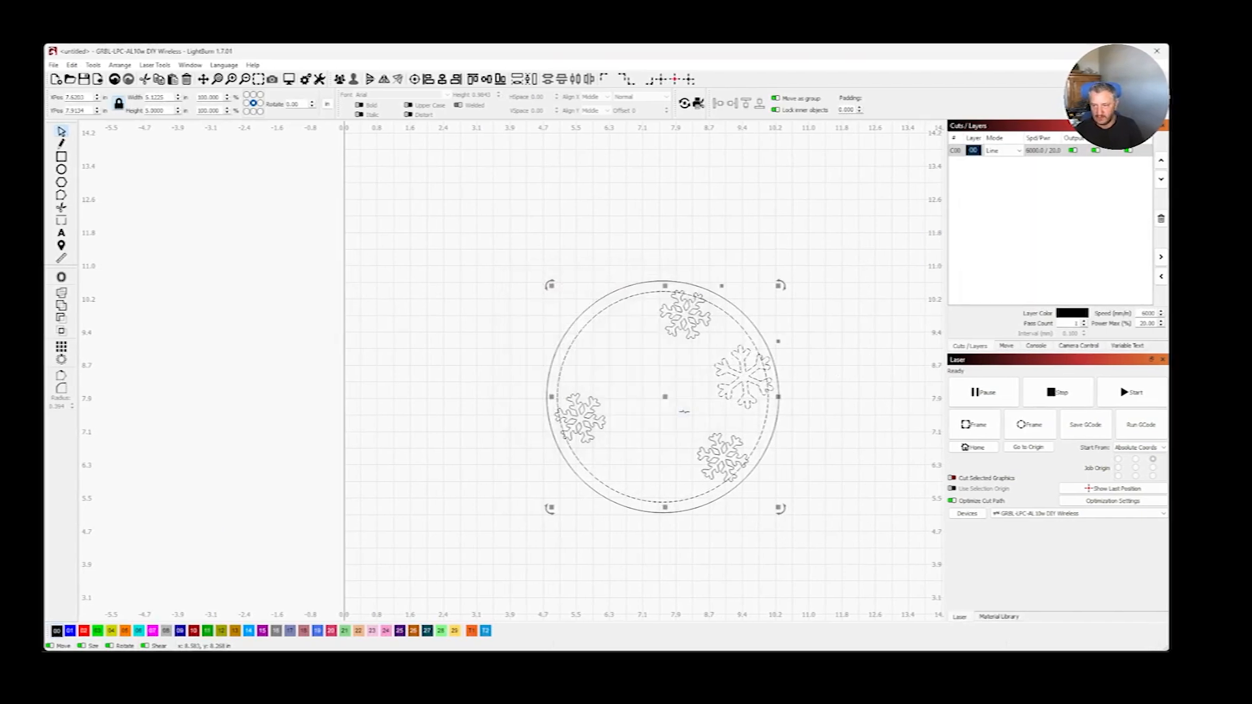
click(480, 410)
- Create a circular array of the right-hand snowflake with 3 copies around the inner circle's center, rotating the copies
scroll(481, 411, up, 3)
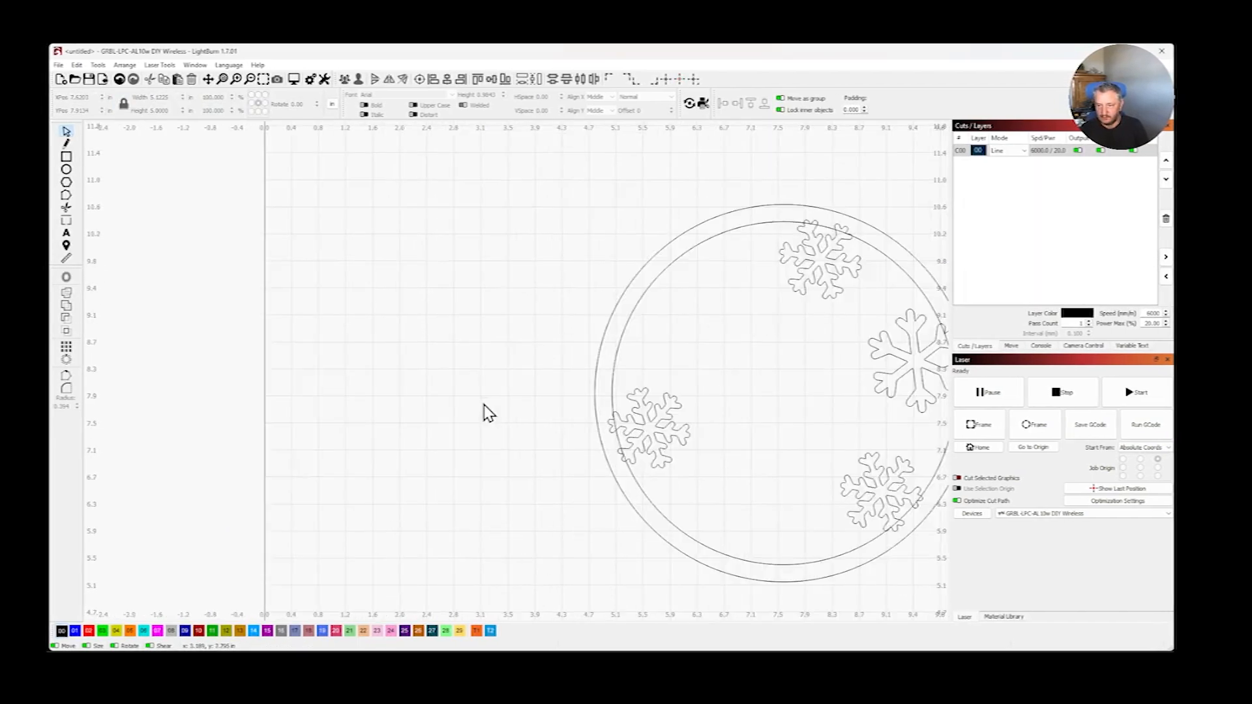
scroll(486, 413, down, 1)
scroll(782, 386, up, 1)
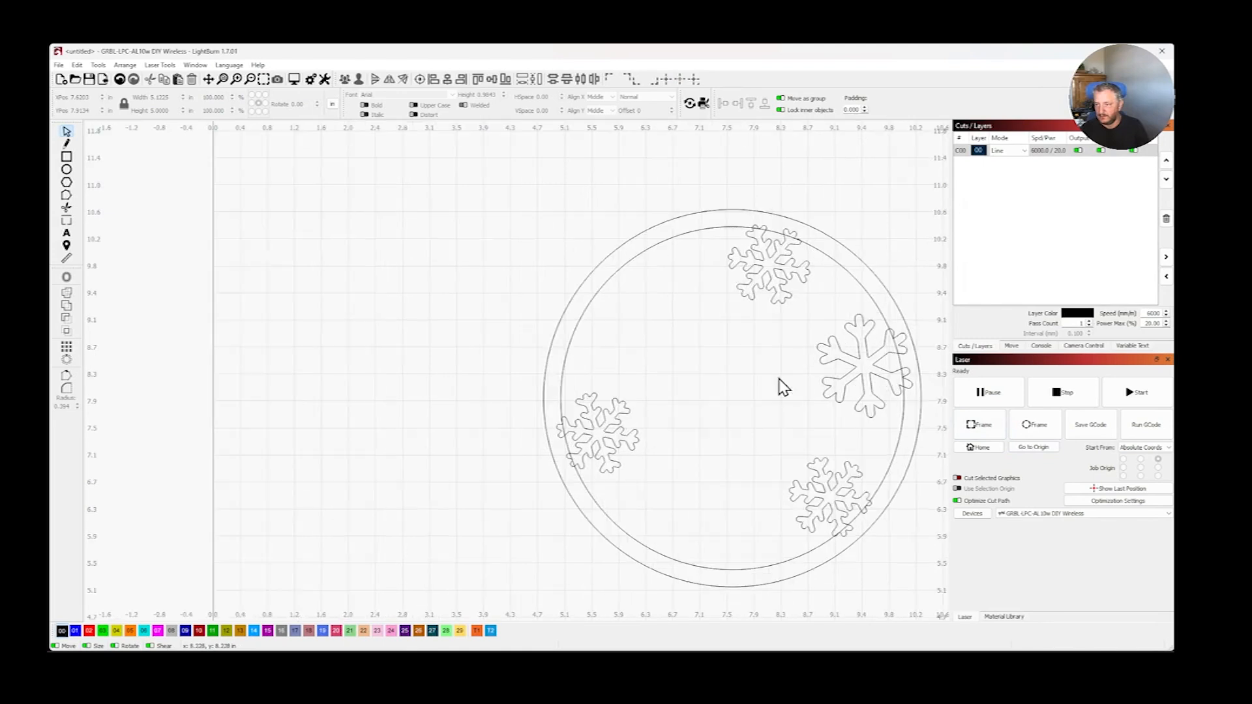
click(843, 400)
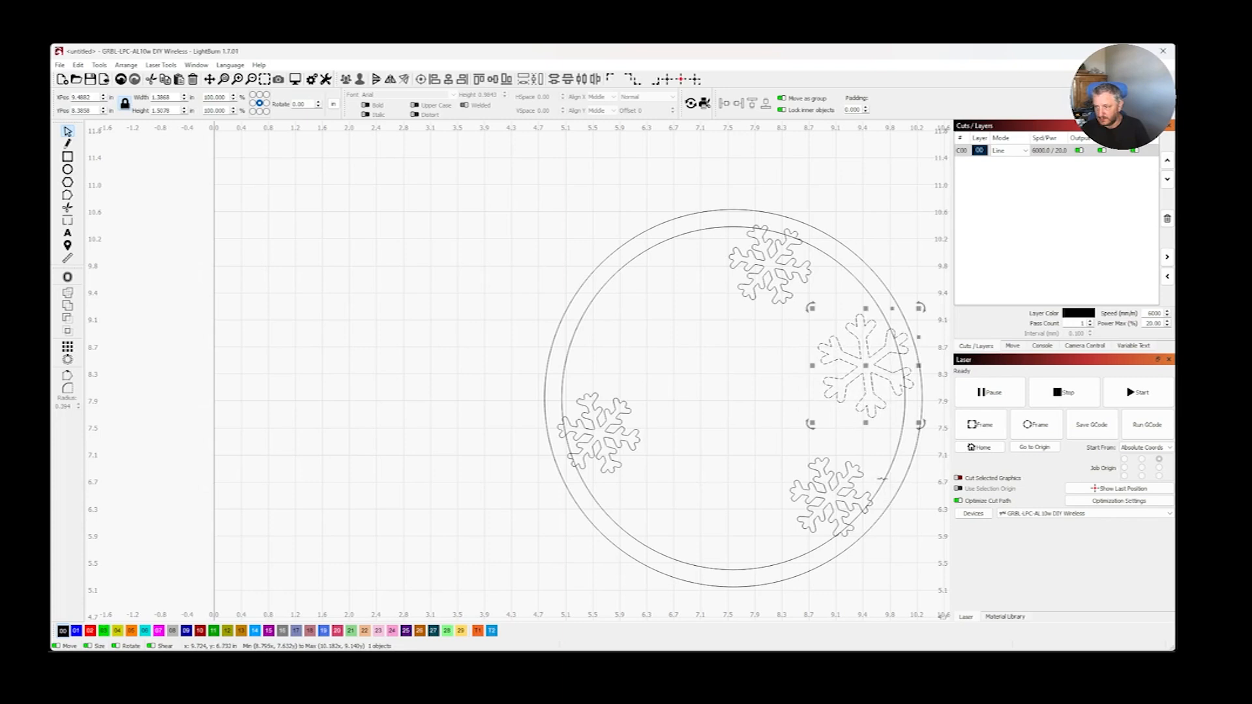
shift+click(882, 481)
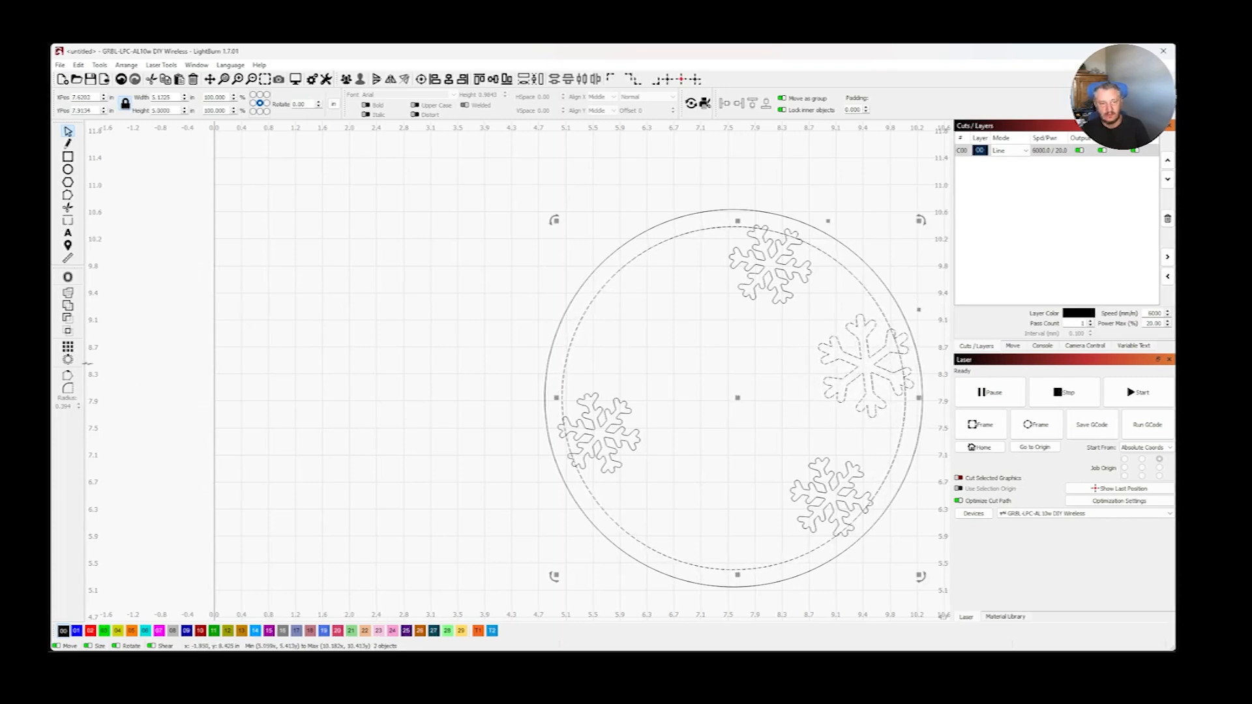
click(67, 359)
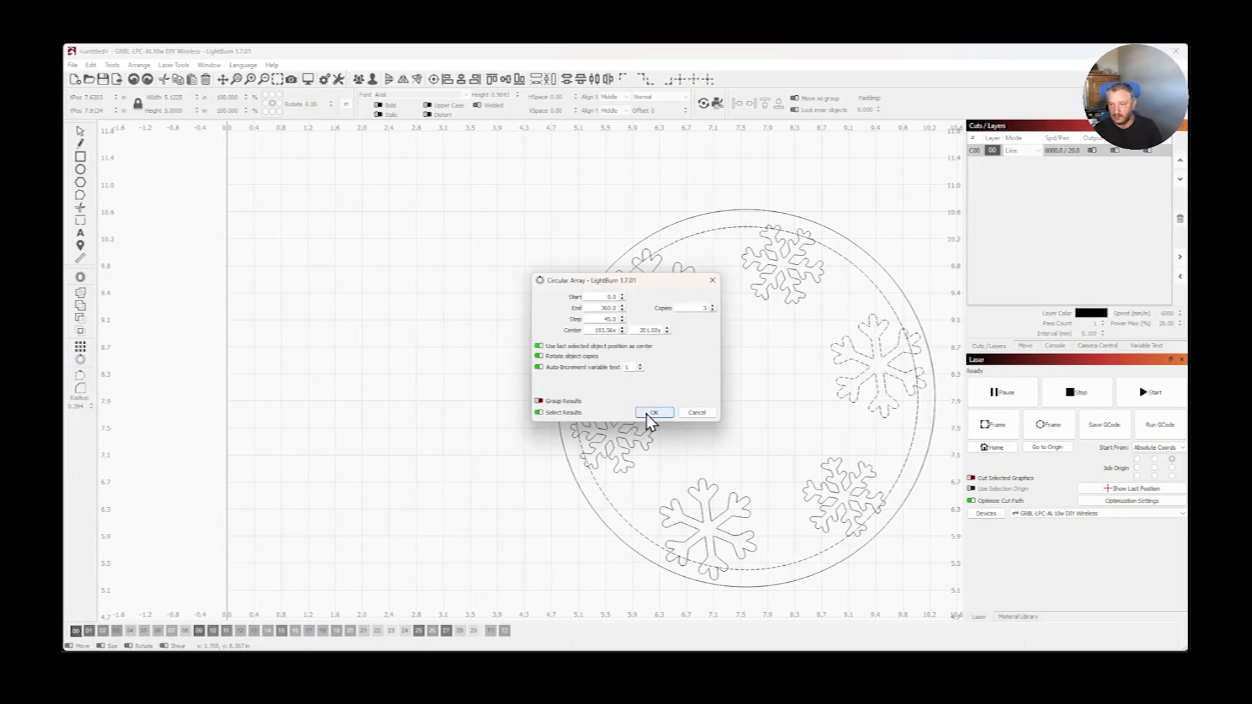
click(652, 412)
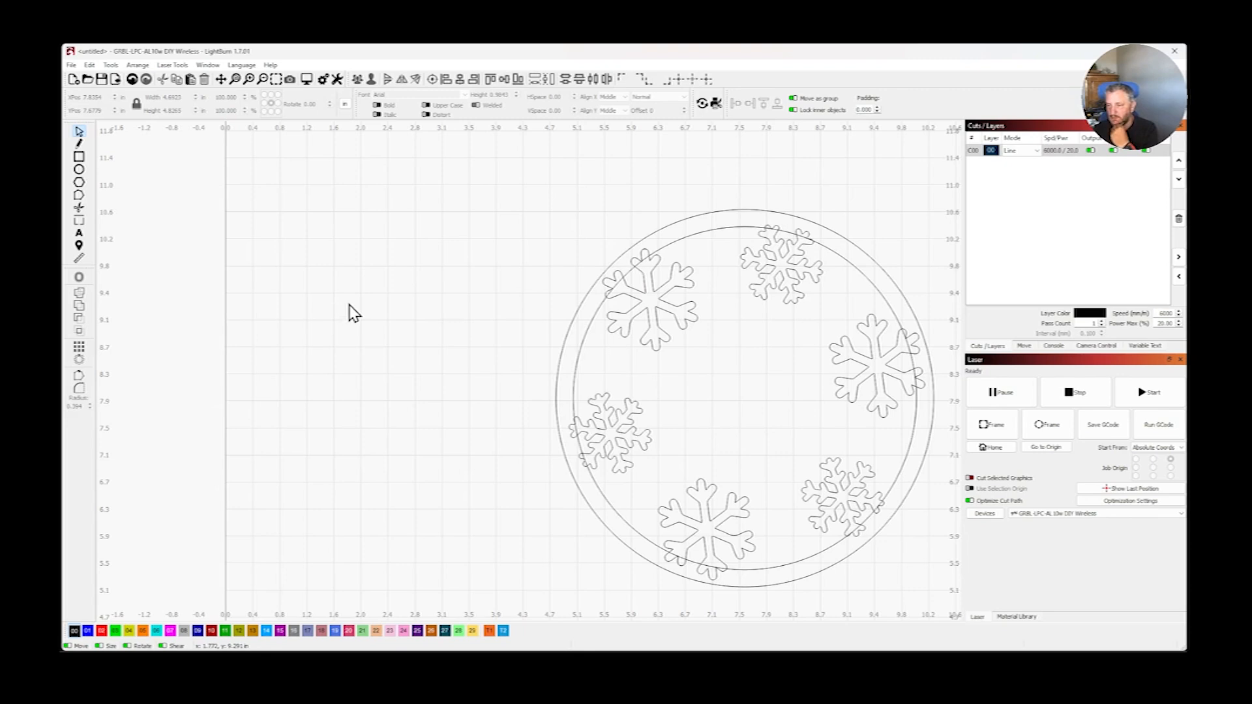
- Move both rings and all six snowflakes together about 2.2 in left and 0.4 in up
drag(446, 170, 947, 604)
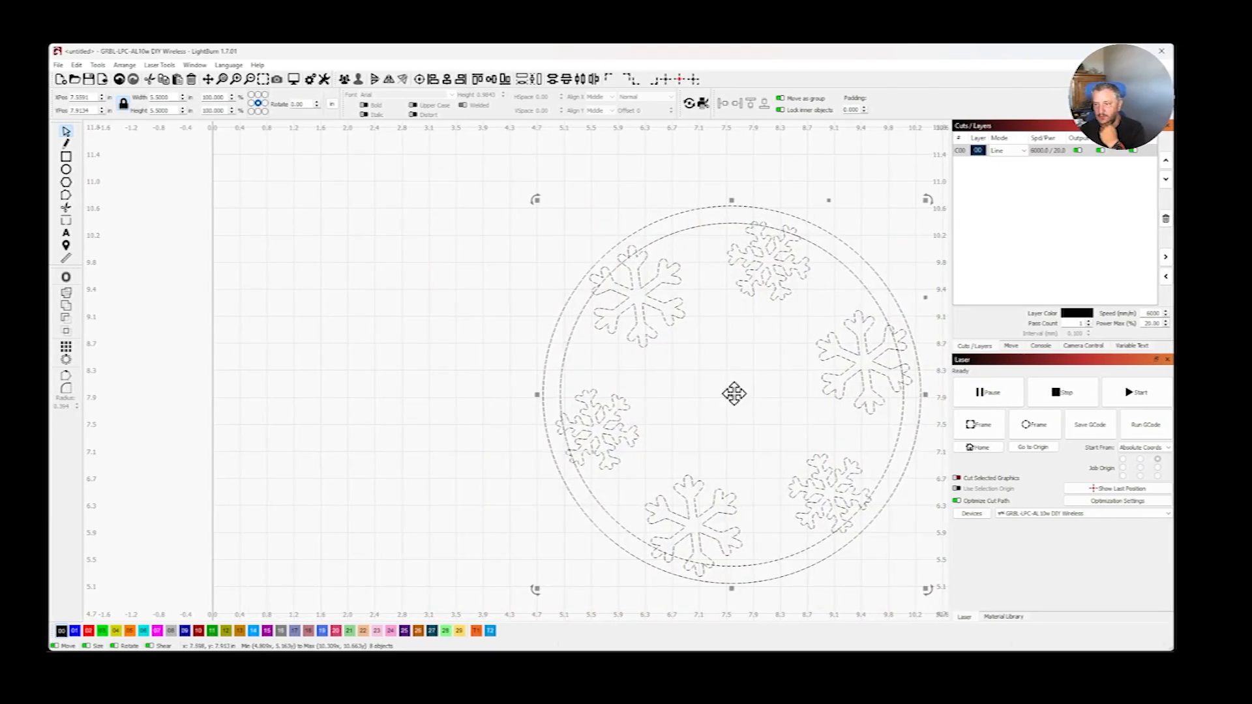
drag(734, 393, 582, 367)
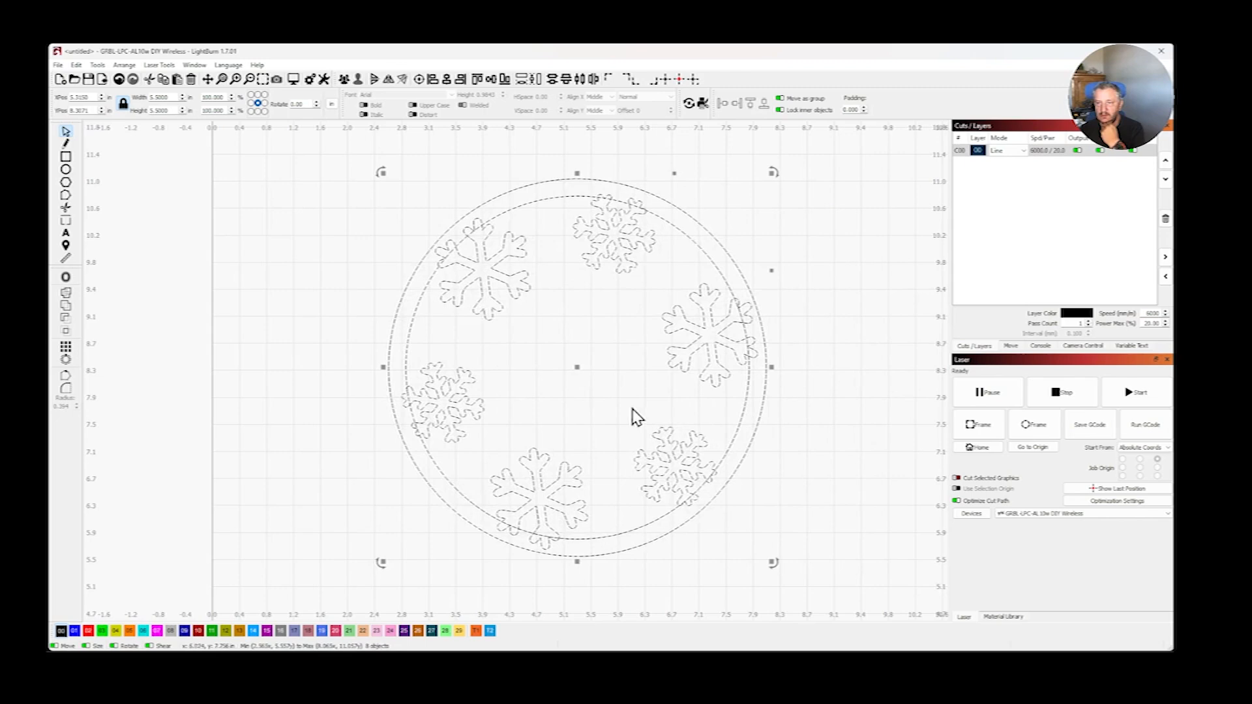
click(854, 344)
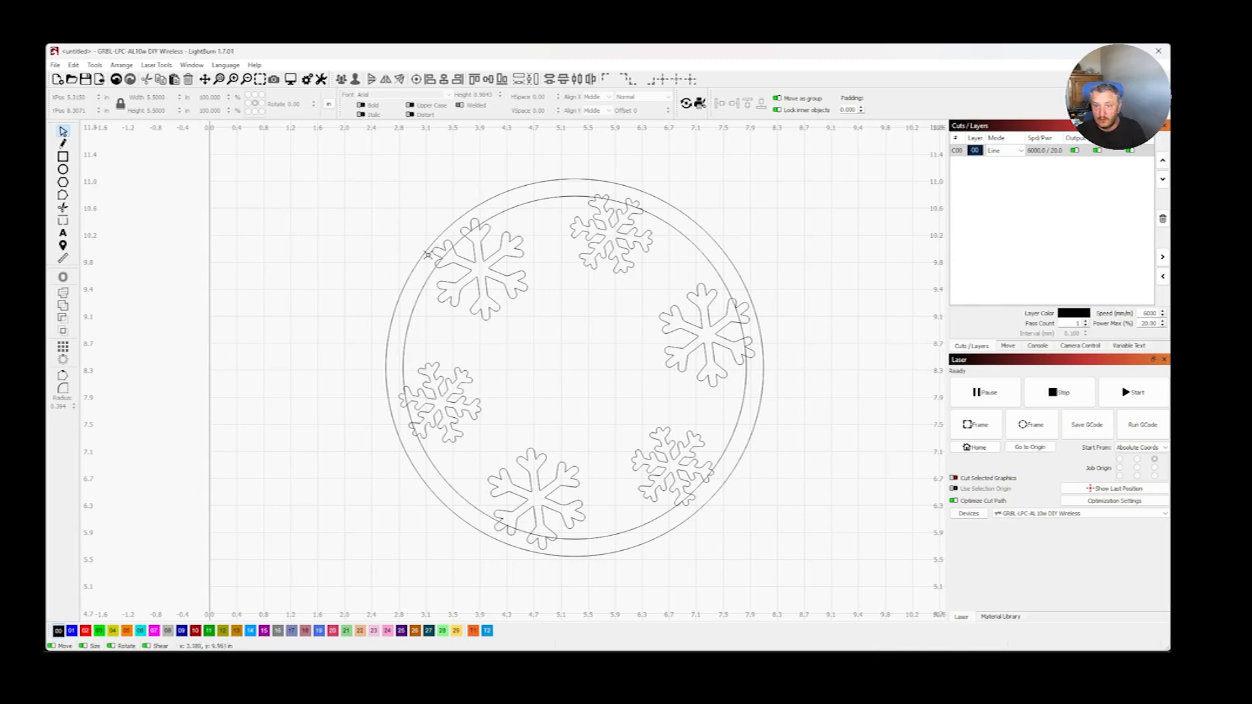
- Weld the outer and inner circles together into a single ring
click(400, 294)
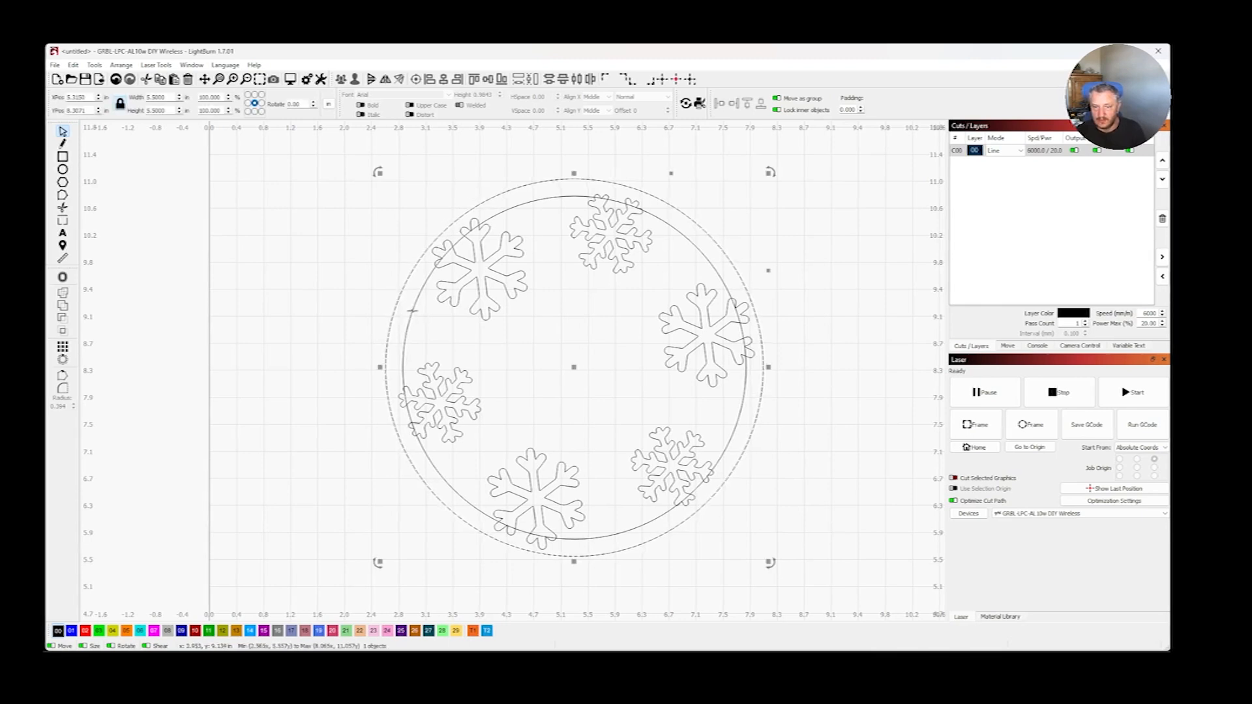
shift+click(412, 311)
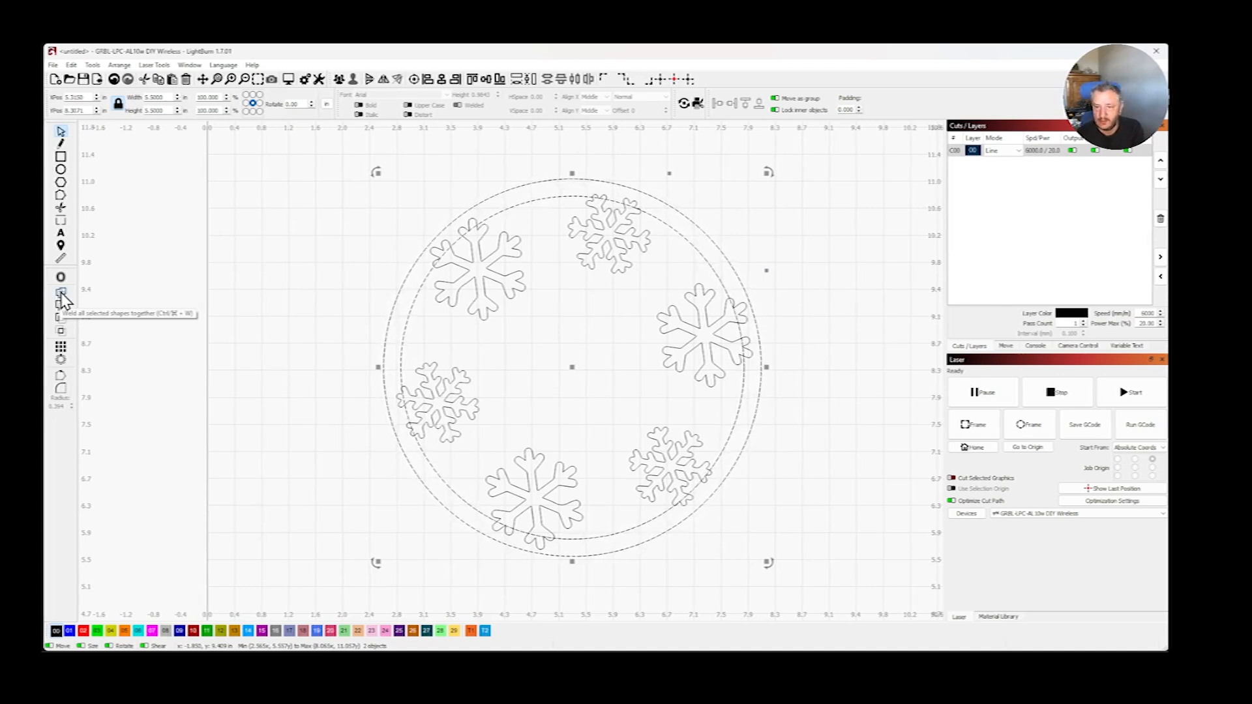
click(63, 299)
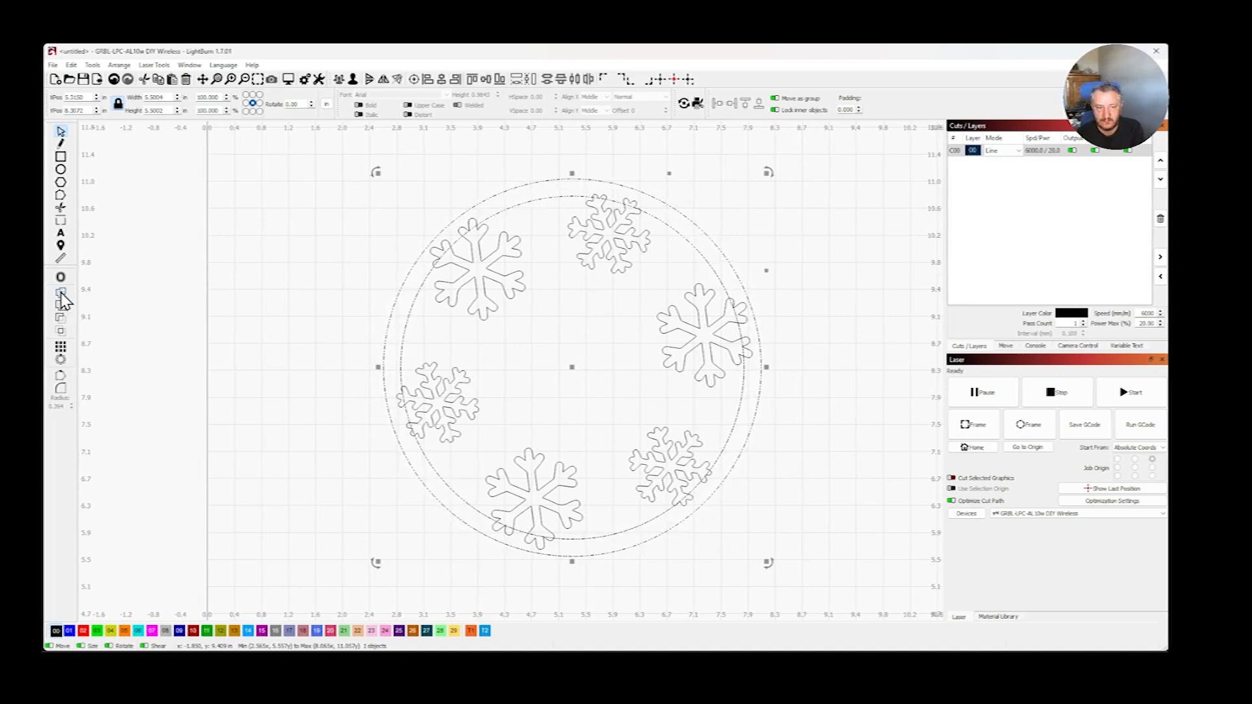
click(280, 353)
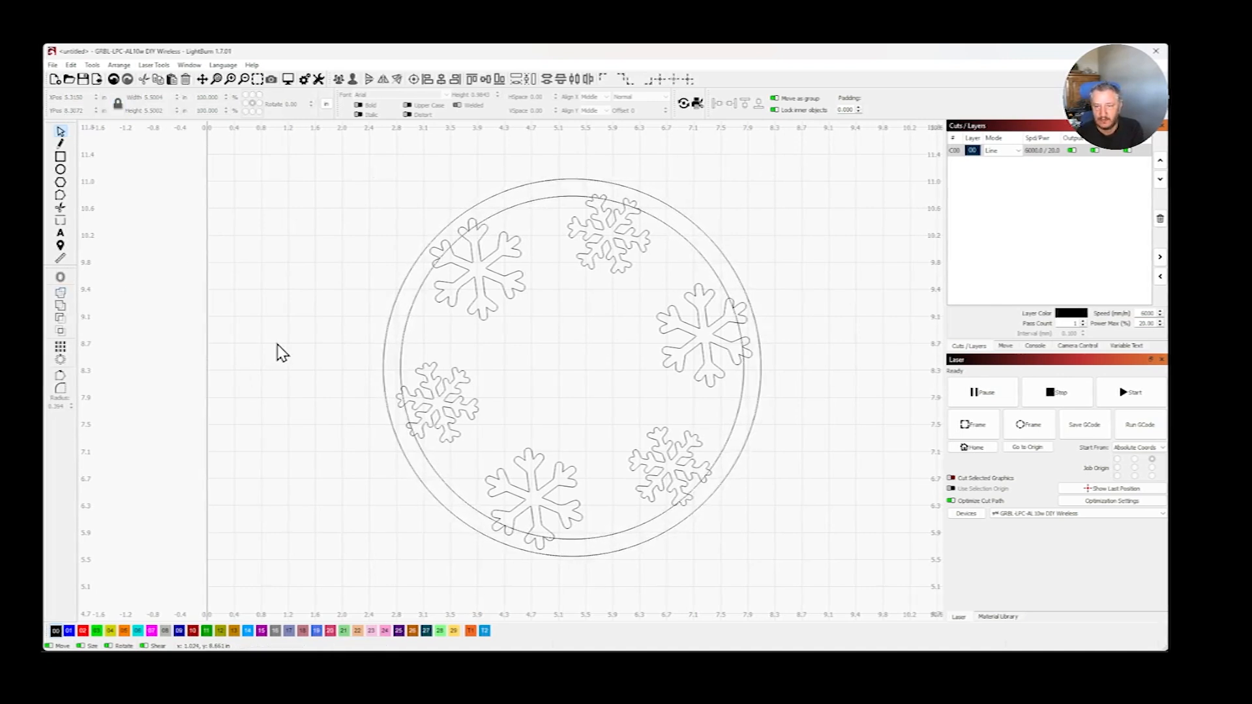
- Move the welded ring to test whether both circles travel together, and undo the move
click(383, 348)
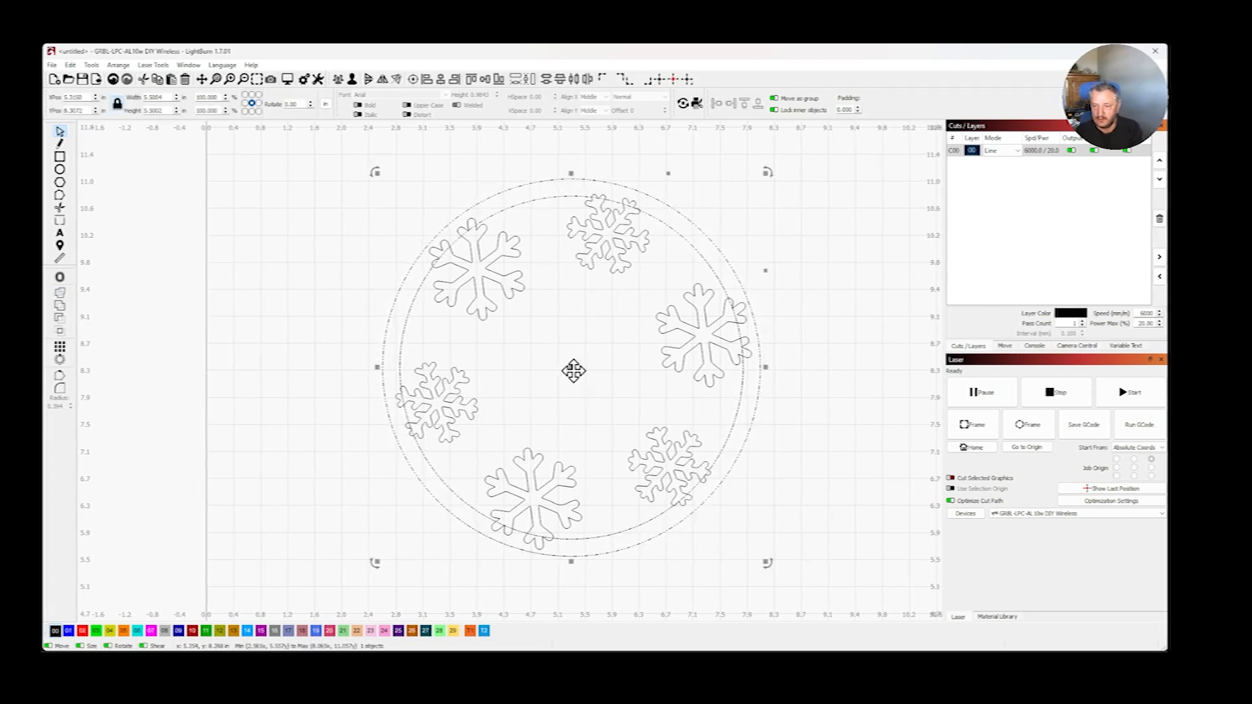
drag(573, 371, 484, 334)
key(ctrl+z)
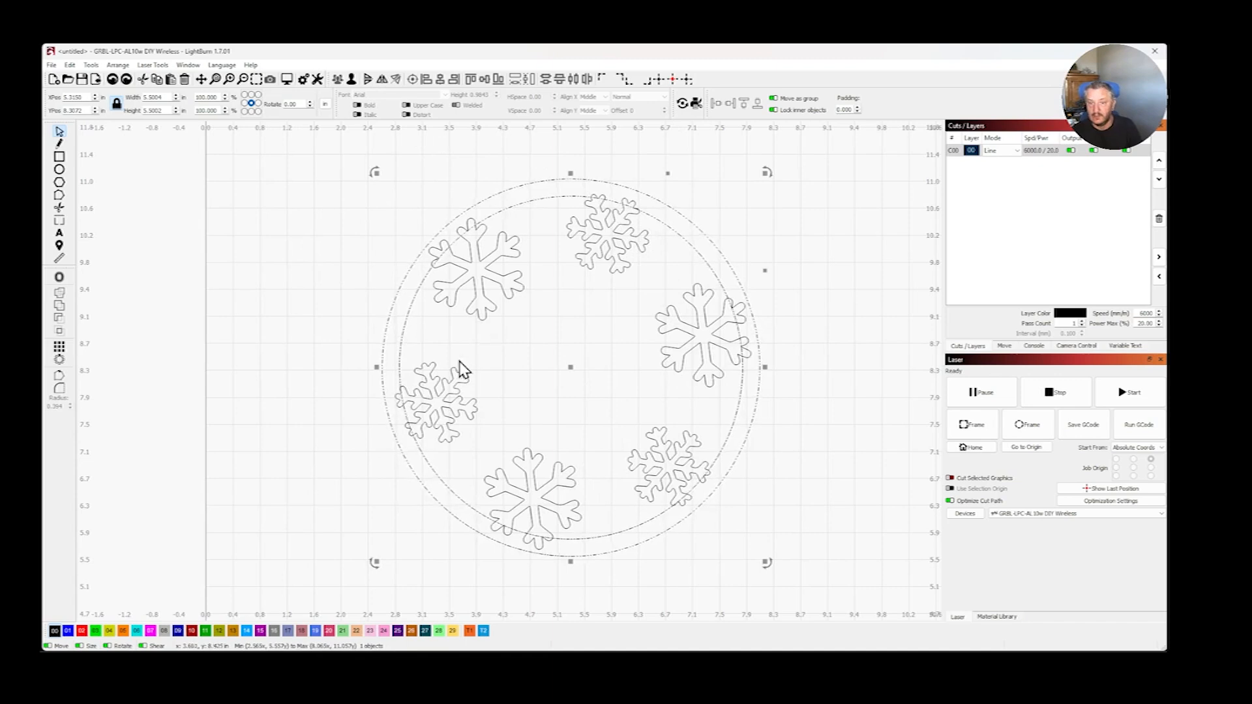
click(318, 377)
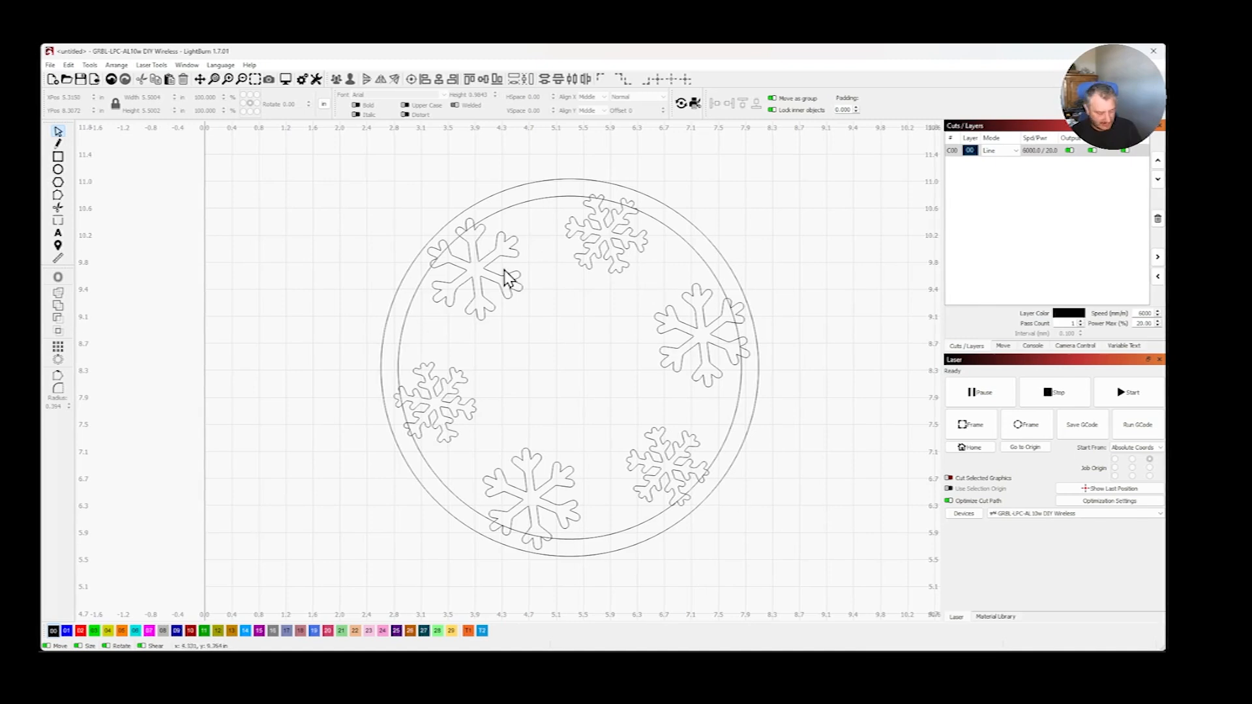
- Try to weld the upper-left snowflake to the ring, and undo the weld
click(467, 279)
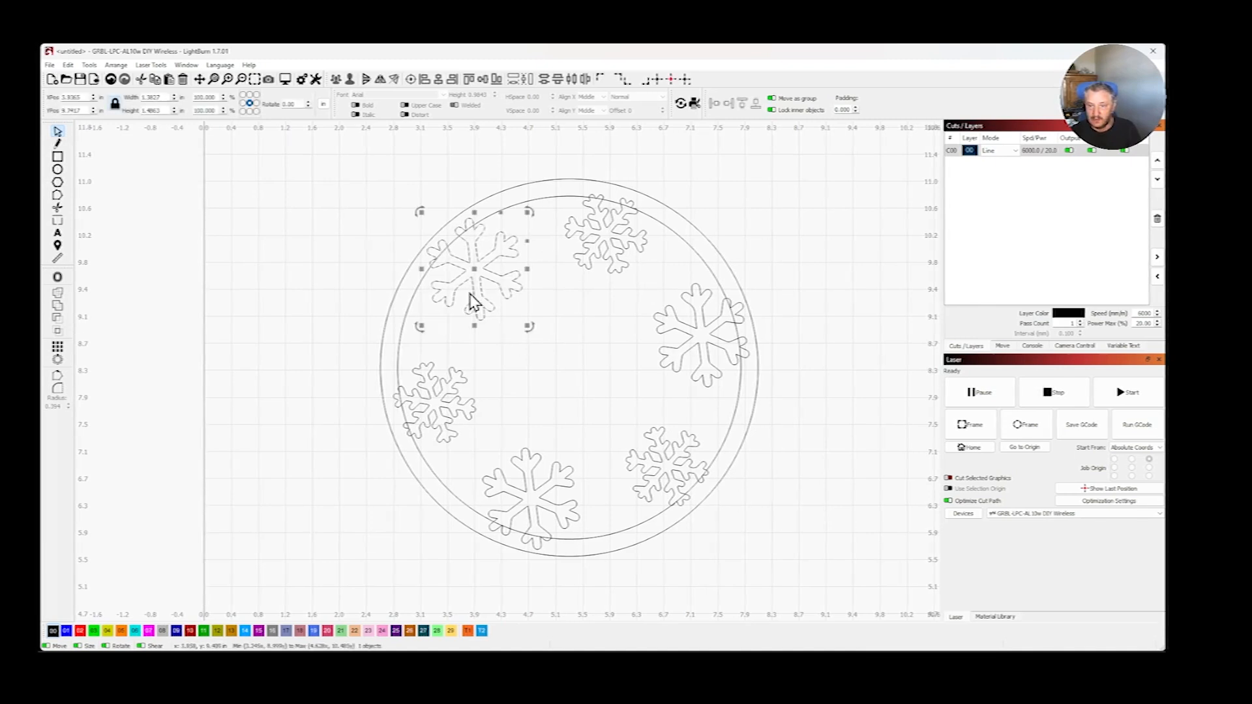
click(400, 338)
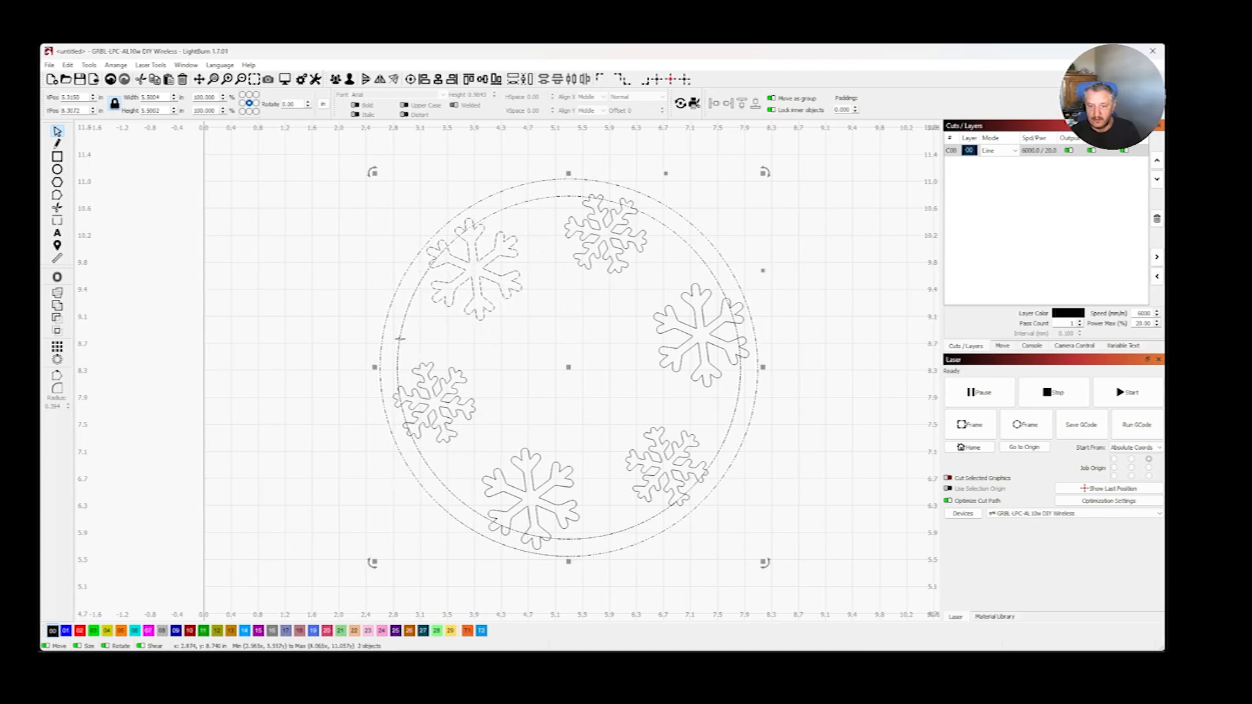
click(56, 301)
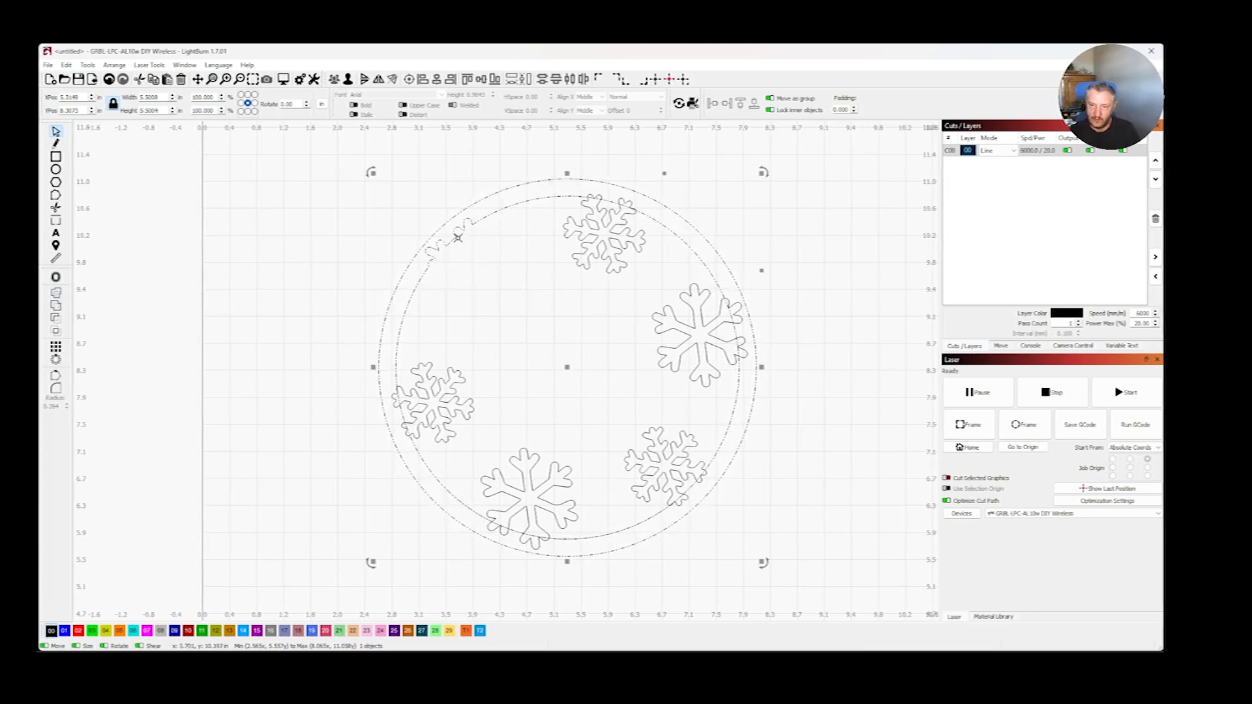
key(ctrl+z)
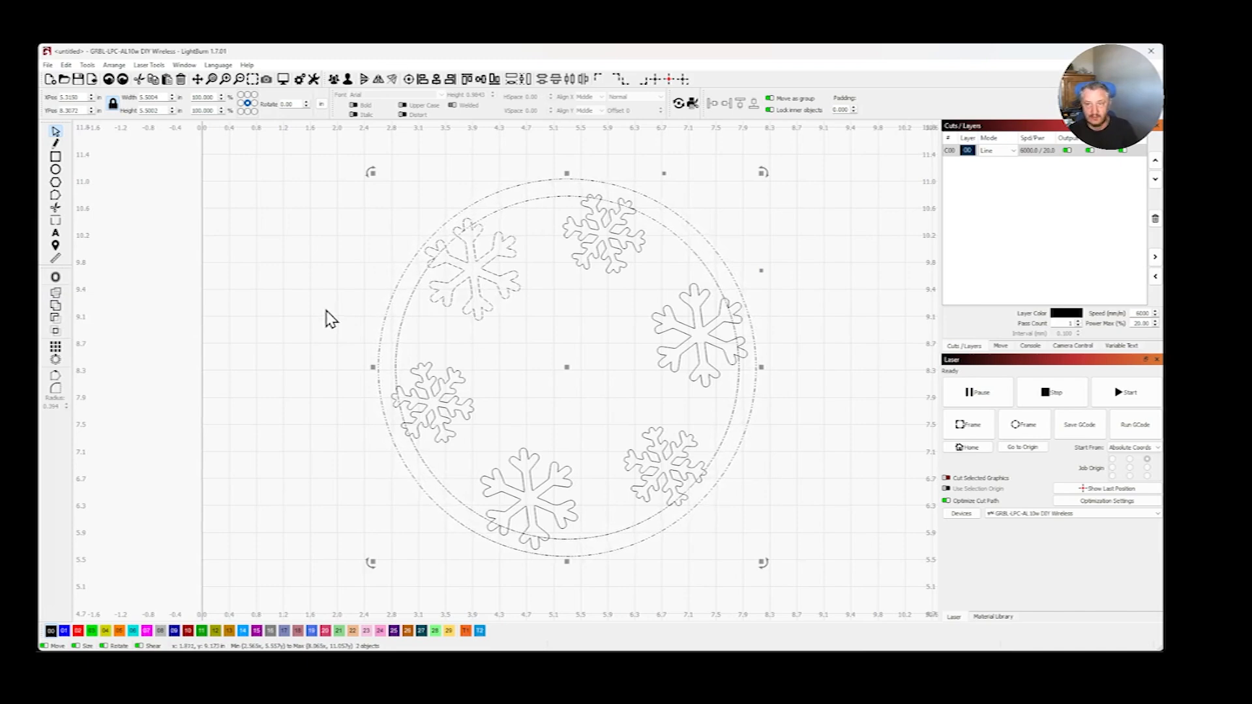
- Join the upper-left snowflake and the ring with a Boolean Union, and shift the joined shape slightly down and left
click(56, 306)
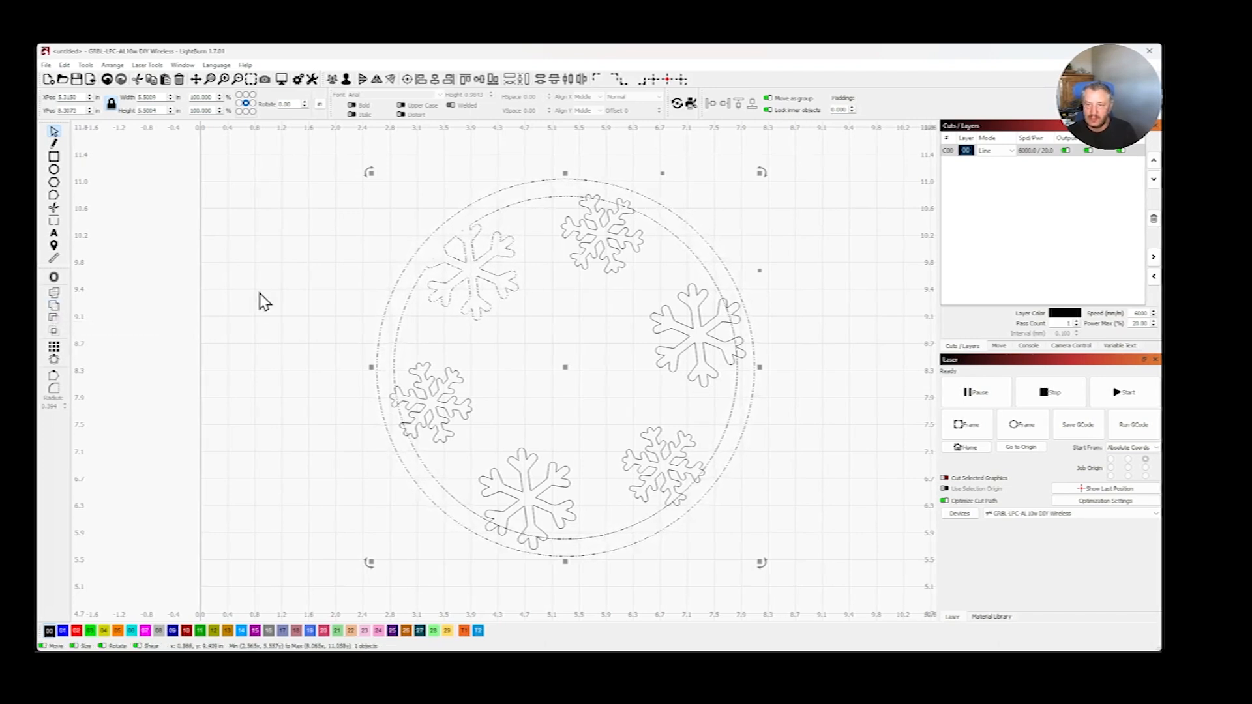
click(270, 274)
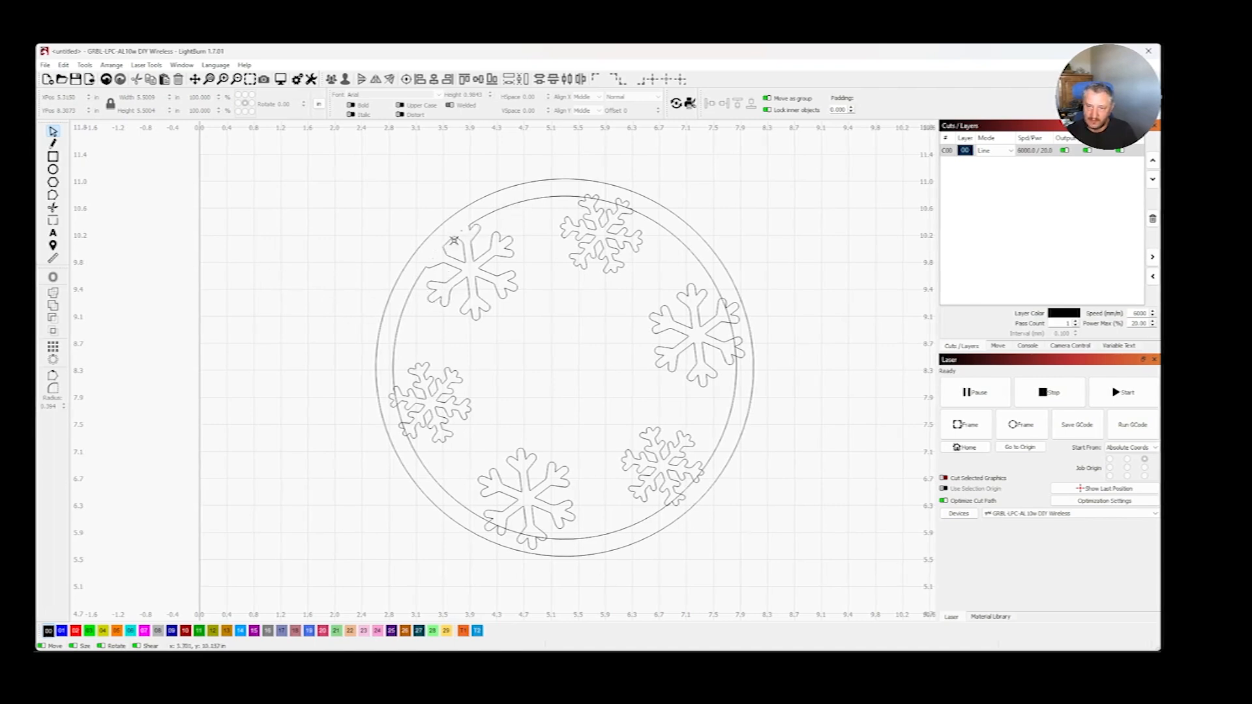
drag(471, 226, 450, 246)
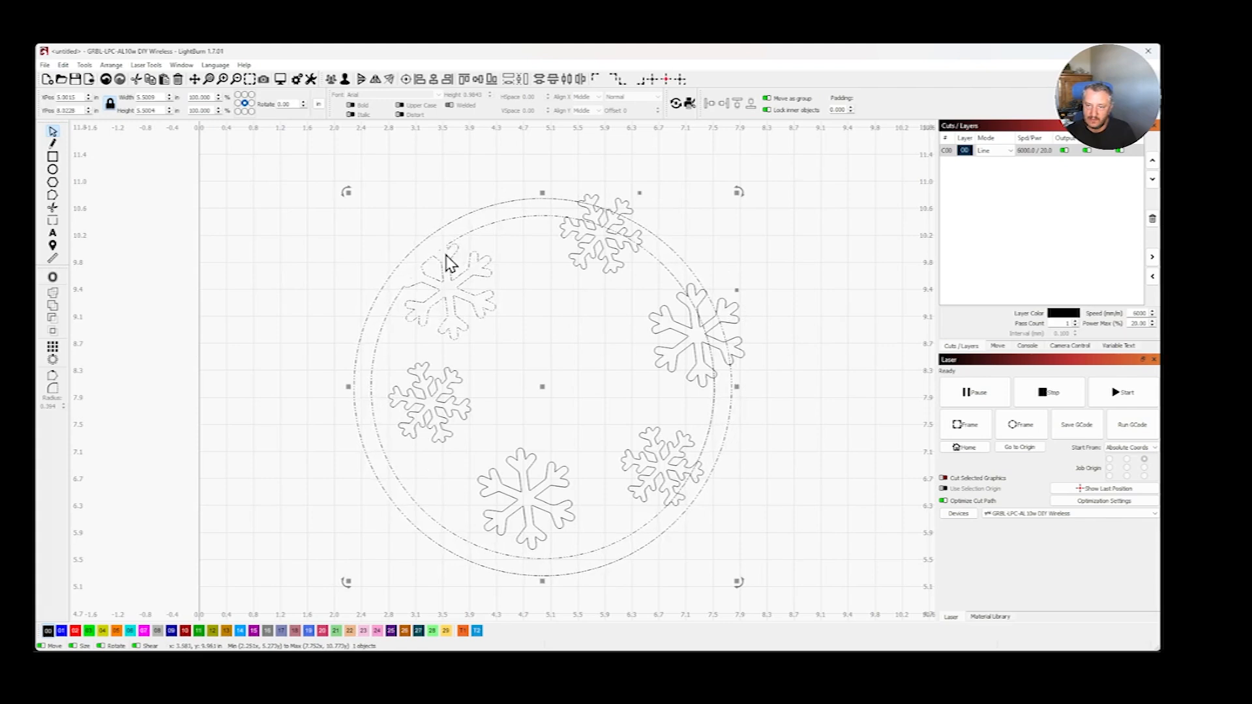
- Undo the last move of the joined upper-left snowflake and ring
key(ctrl+z)
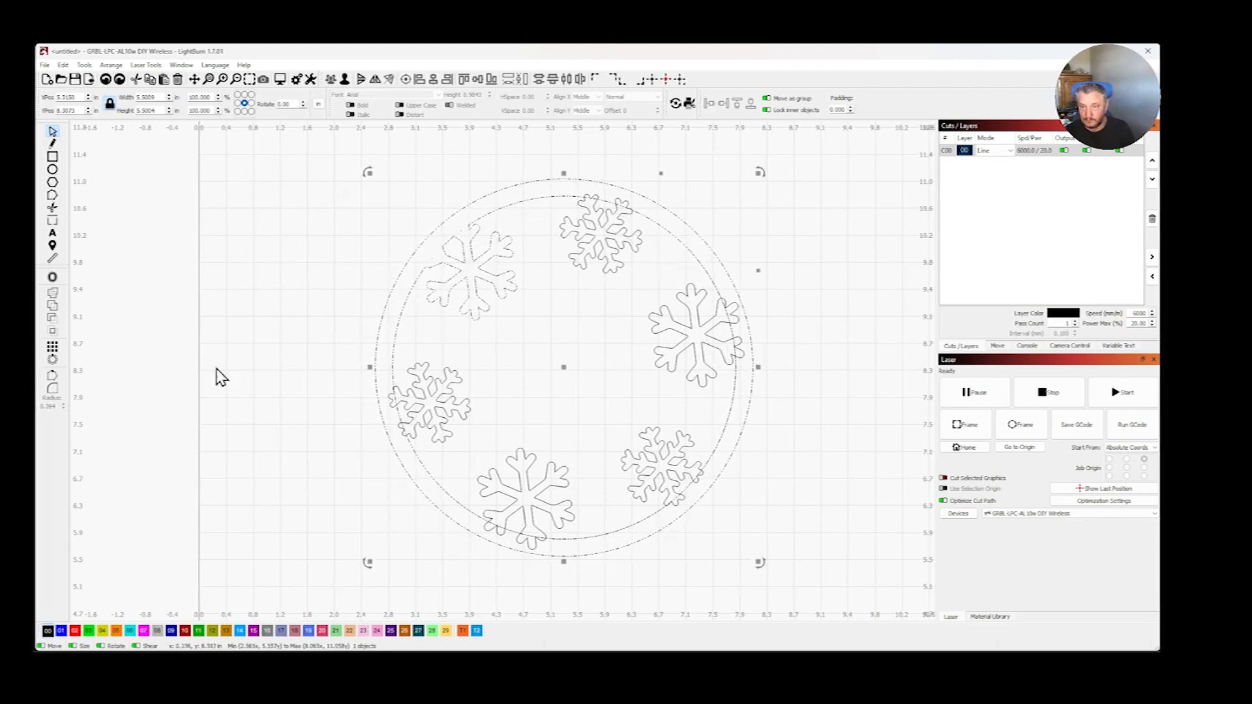
click(285, 303)
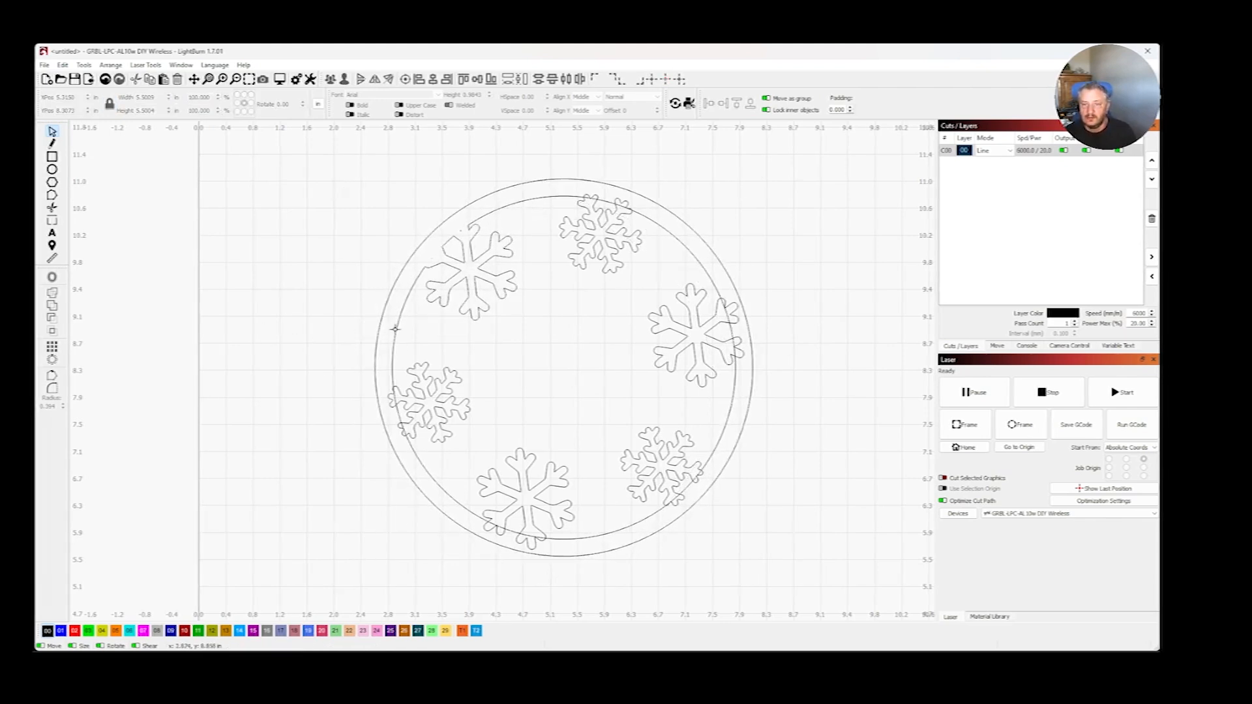
scroll(381, 316, up, 5)
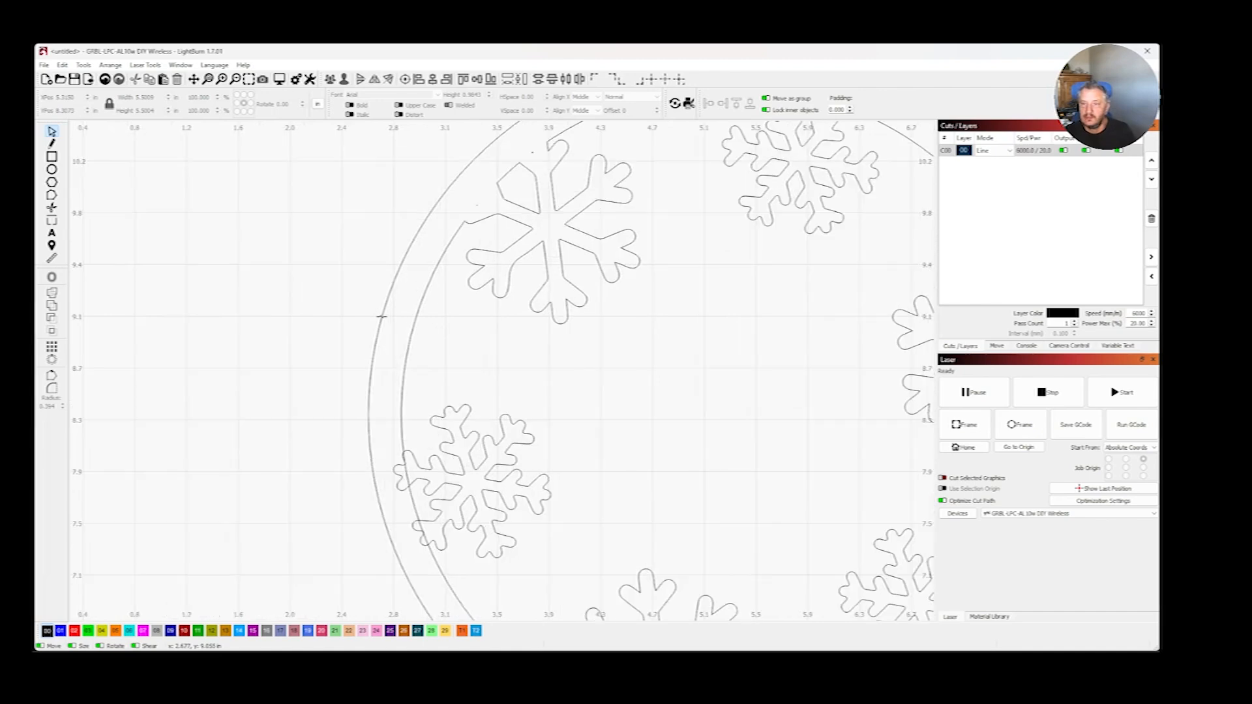
scroll(389, 317, down, 3)
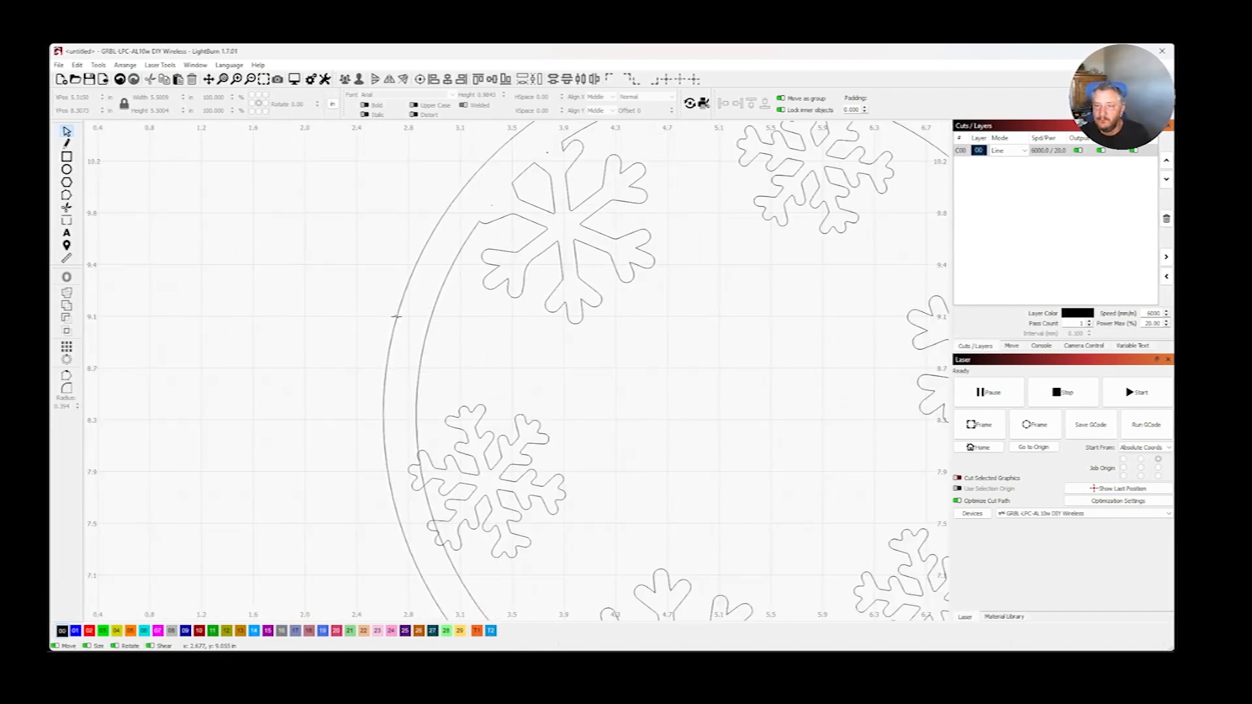
scroll(404, 316, down, 1)
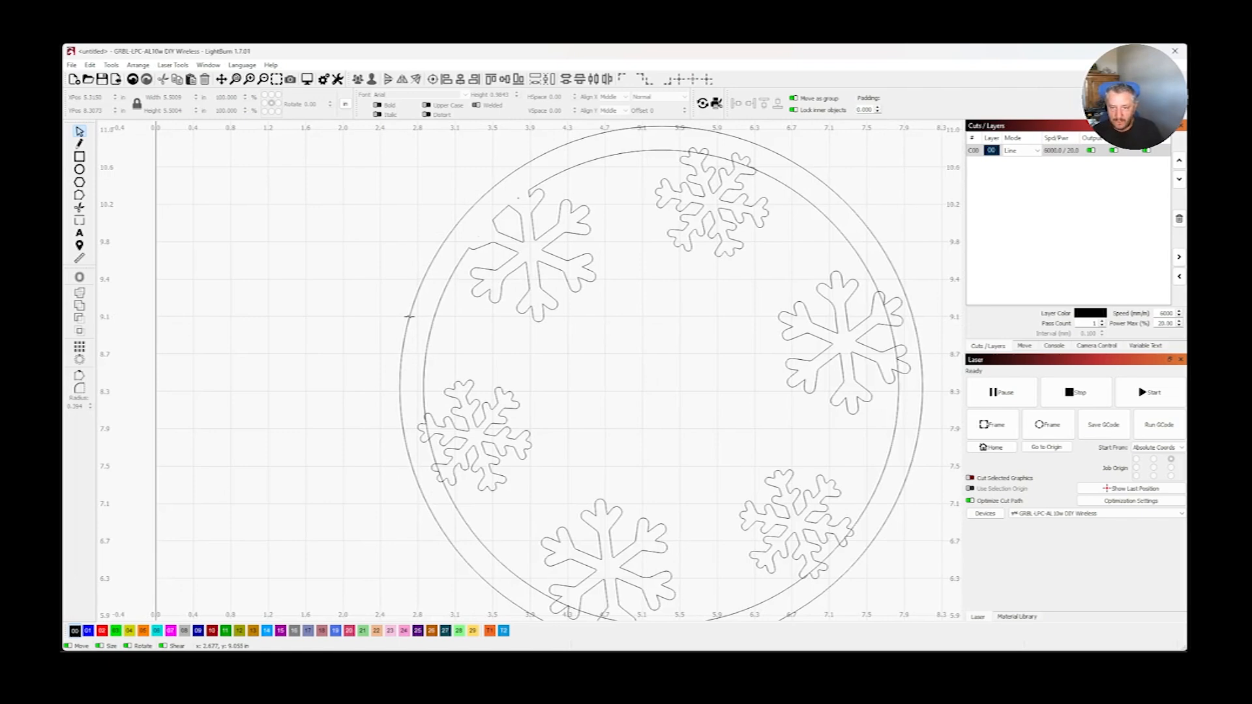
click(488, 300)
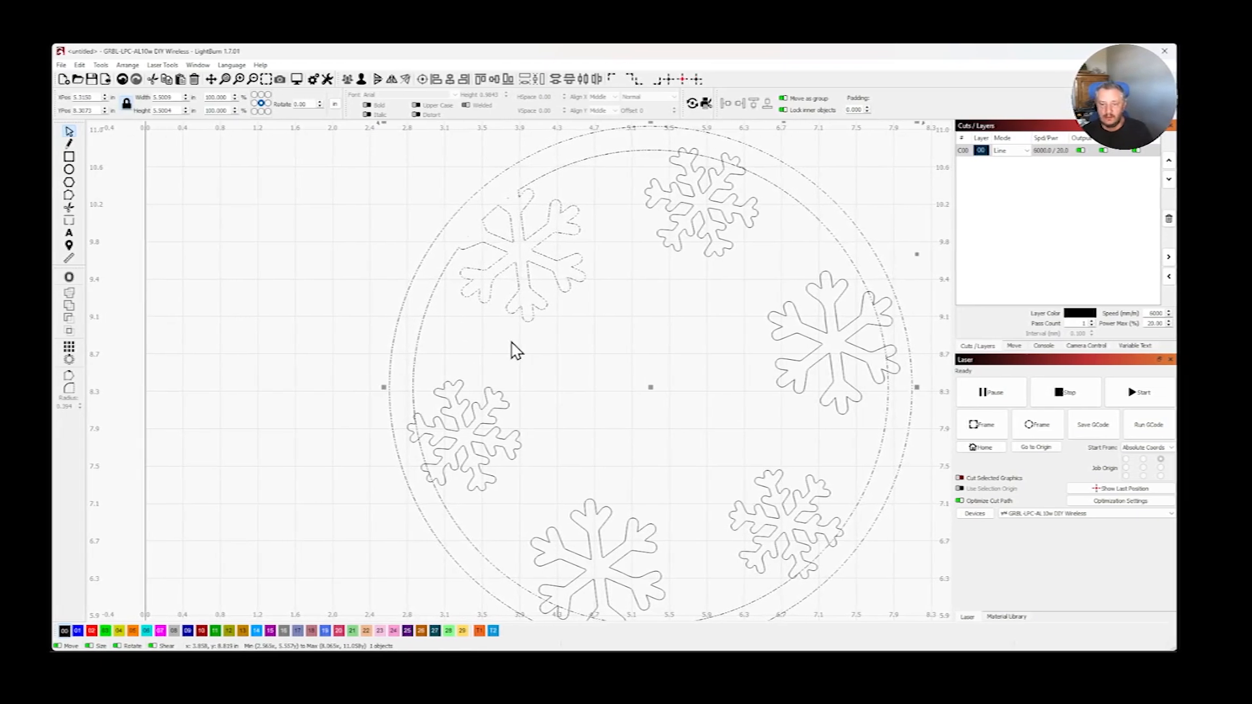
click(522, 355)
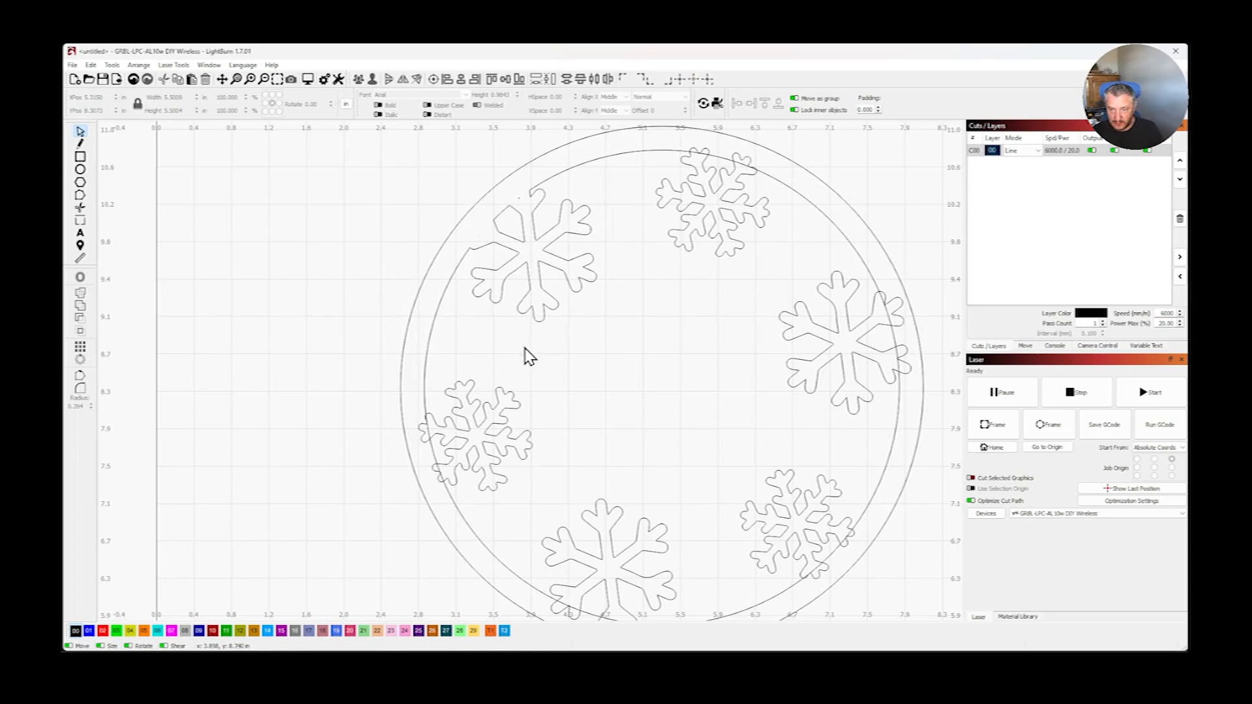
- Join the left snowflake and the ring with a Boolean Union
click(506, 395)
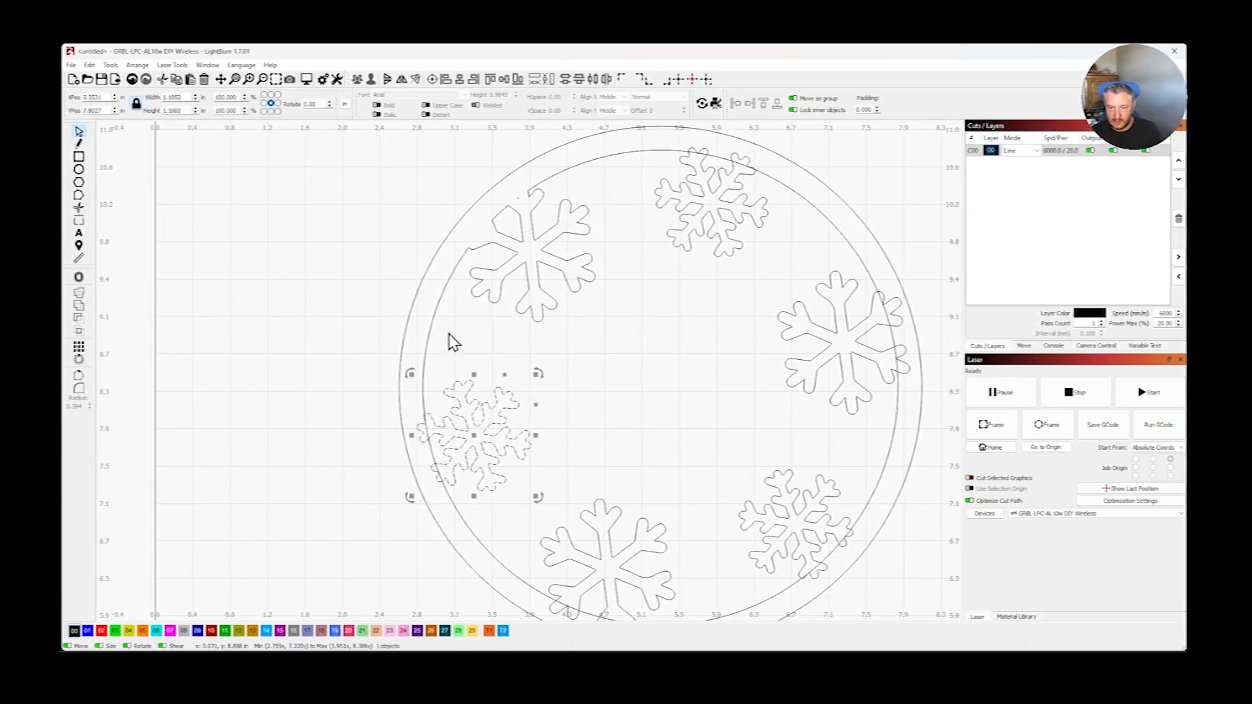
shift+click(433, 321)
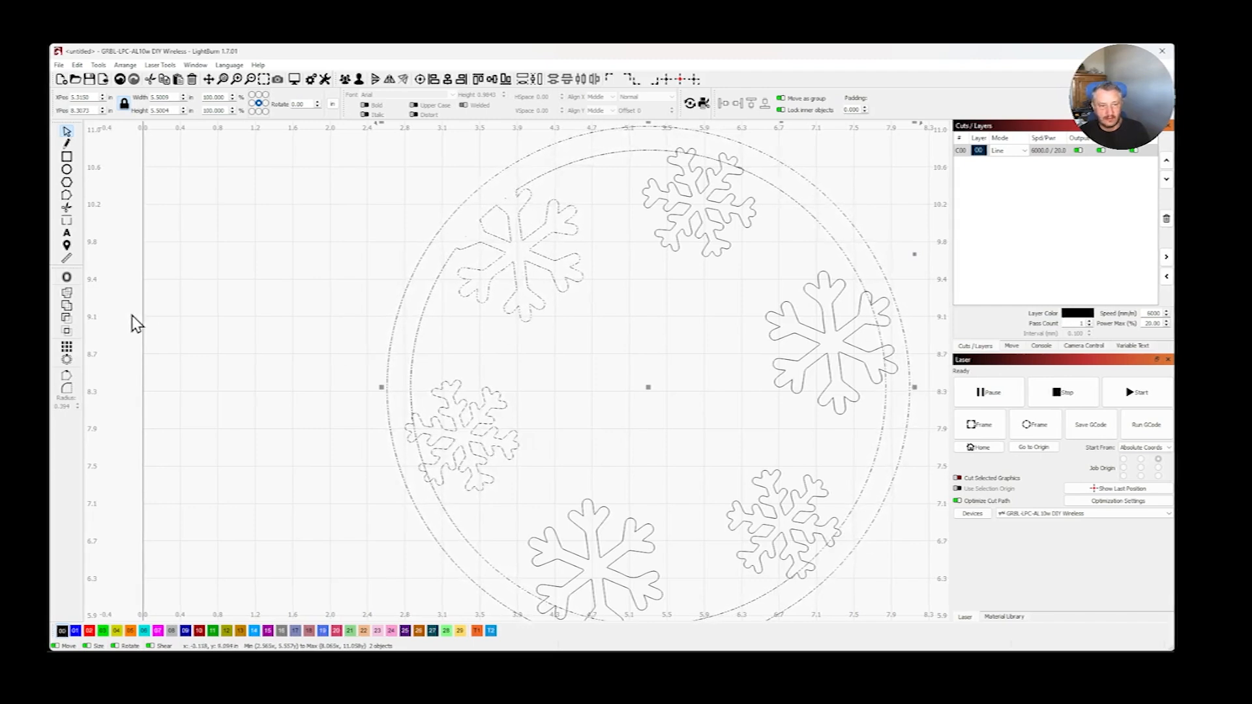
click(69, 306)
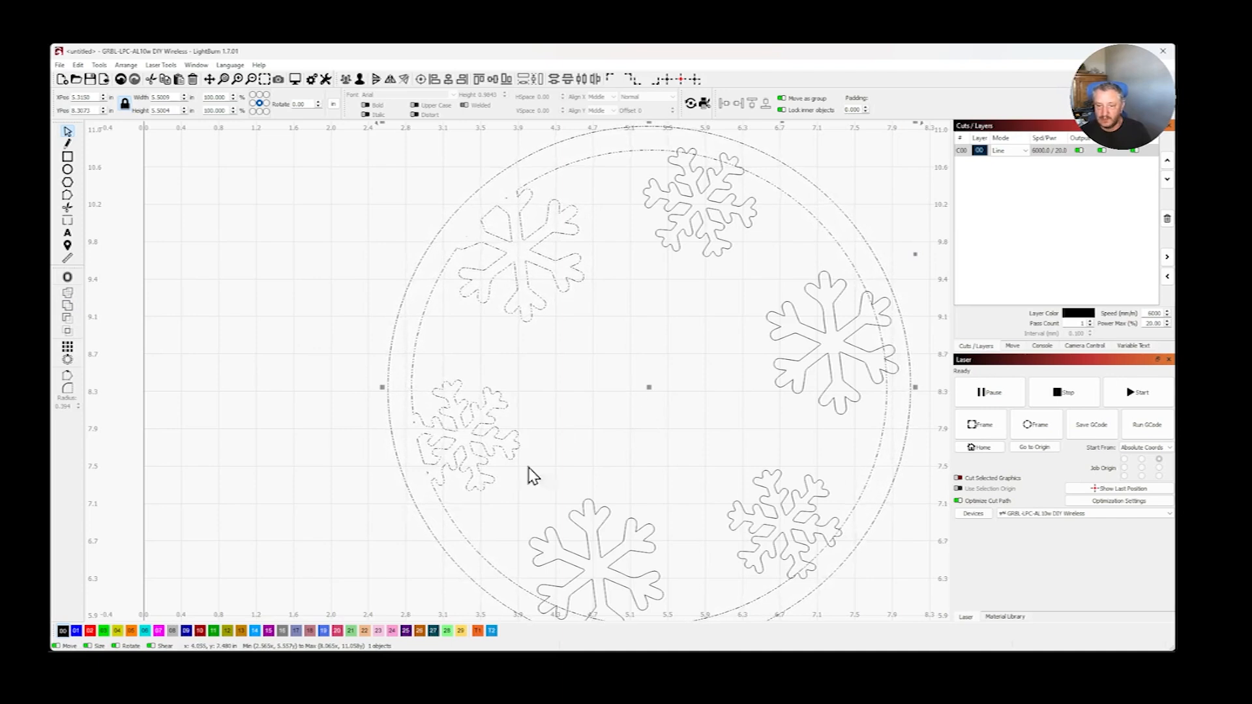
- Join the bottom snowflake and the lower-right snowflake to the ring, one after the other, with a Boolean Union
shift+click(569, 515)
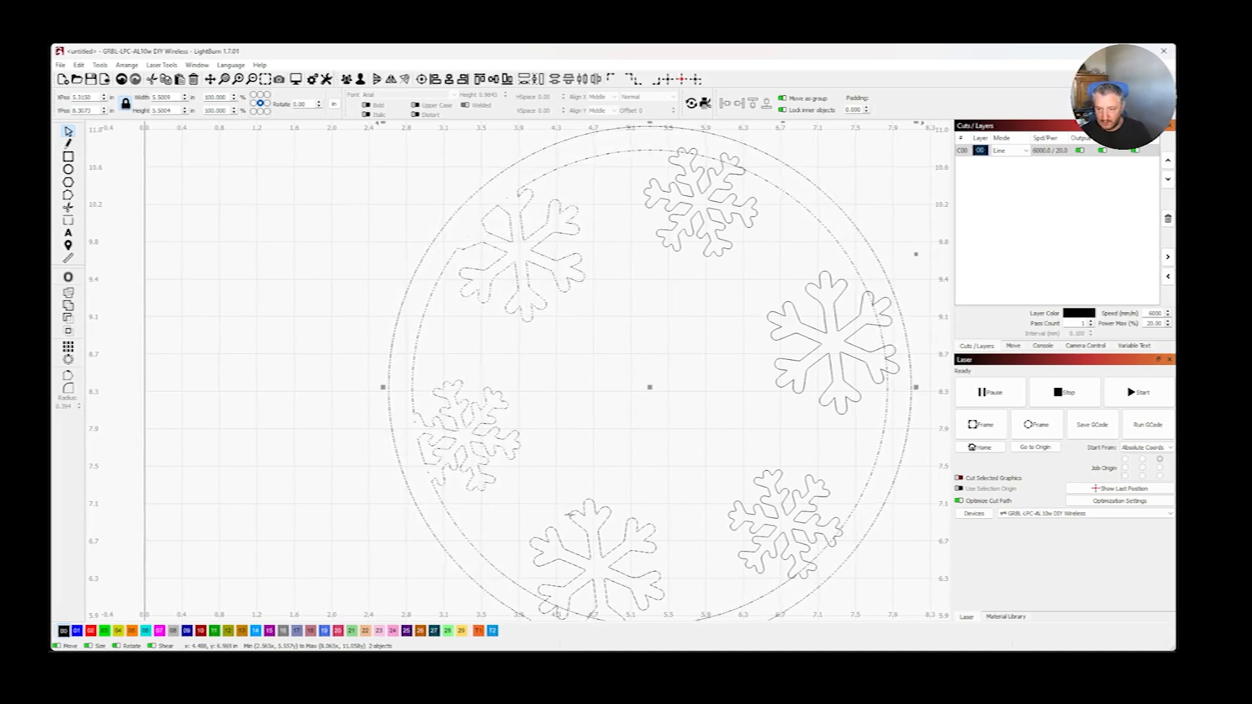
click(72, 306)
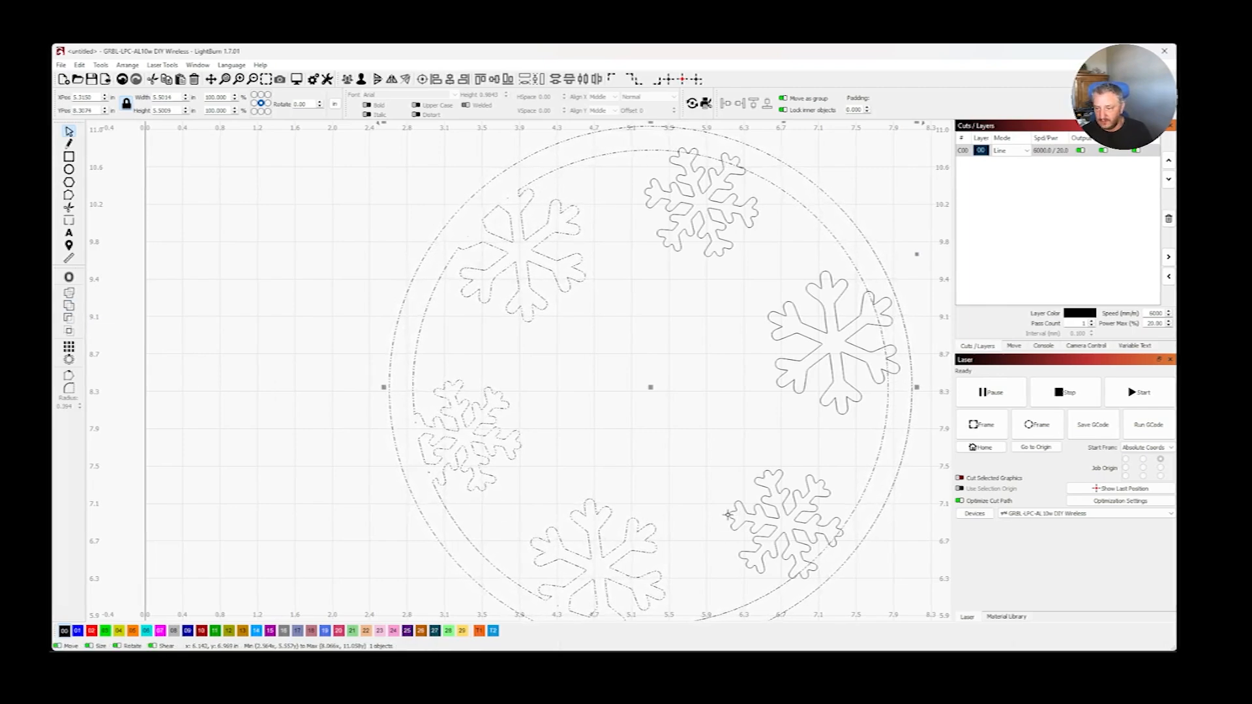
shift+click(730, 515)
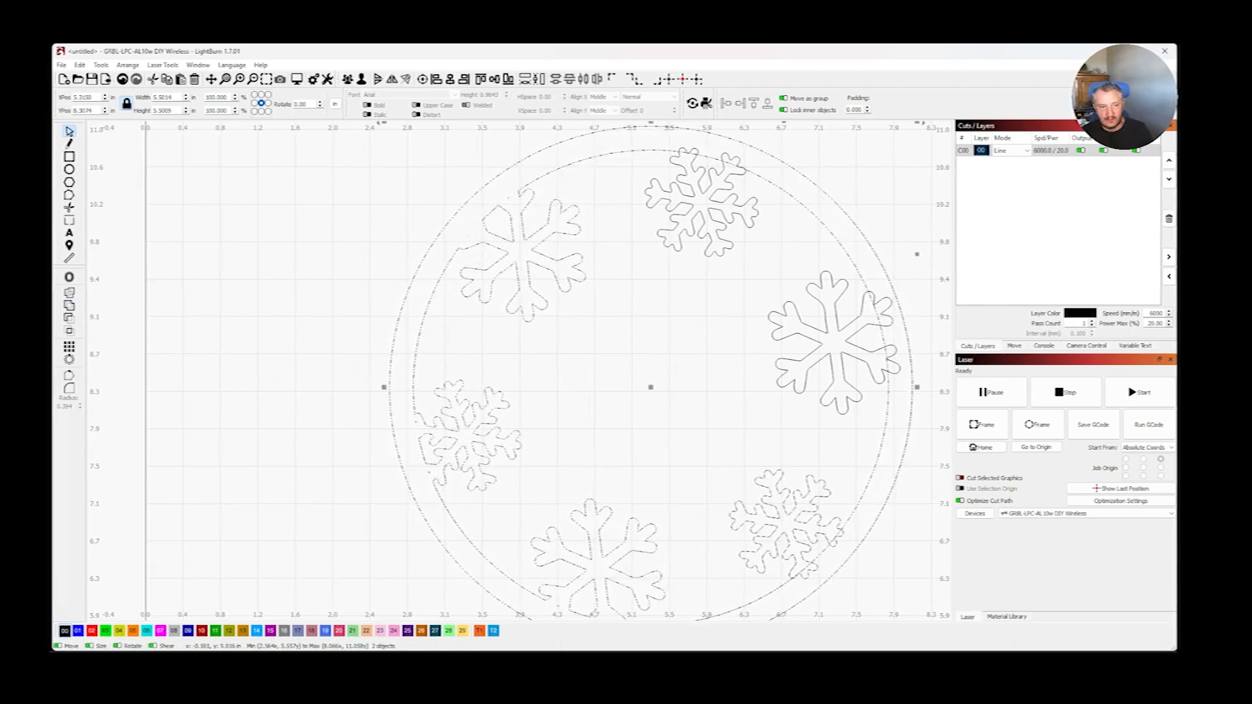
click(70, 305)
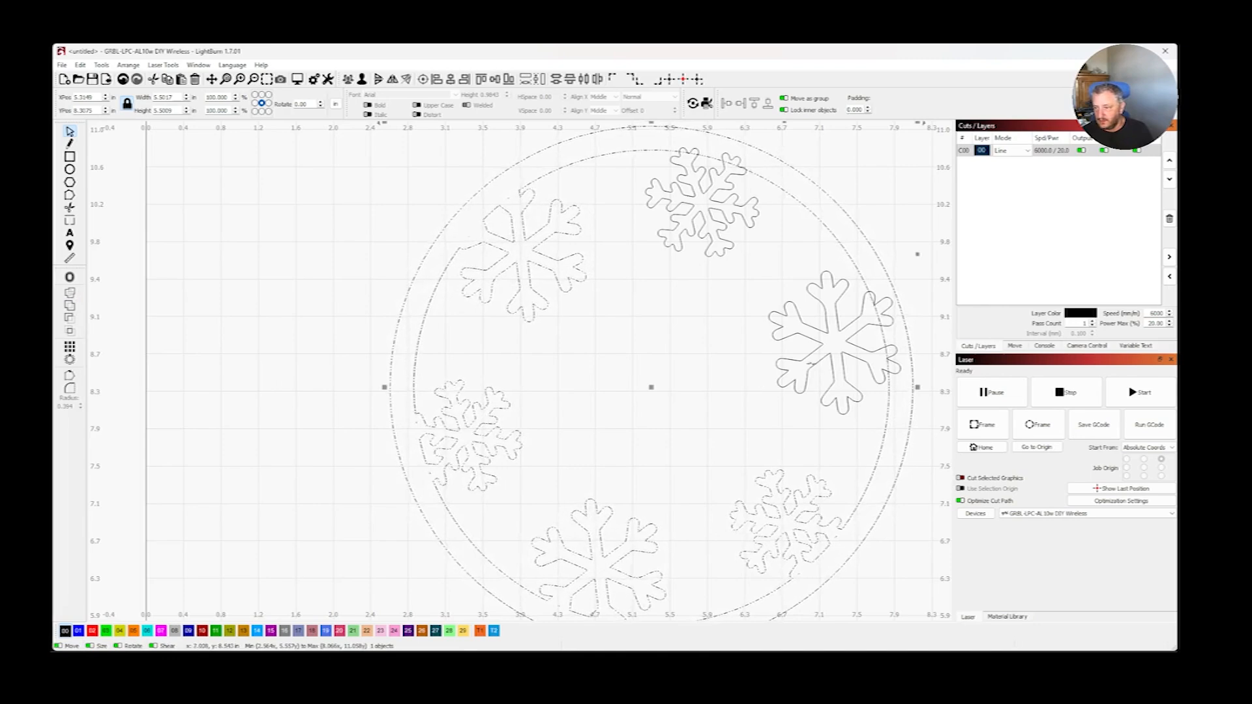
- Join the right snowflake and the top snowflake to the ring, one after the other, with a Boolean Union
shift+click(816, 362)
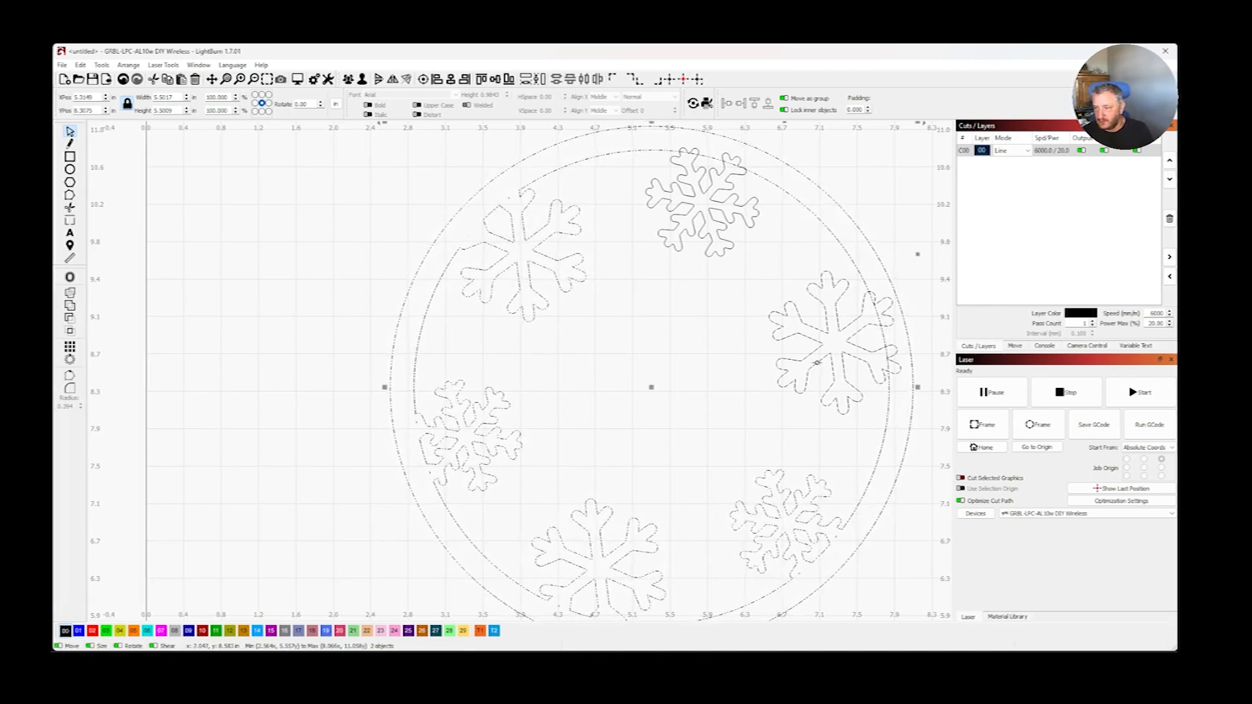
click(75, 305)
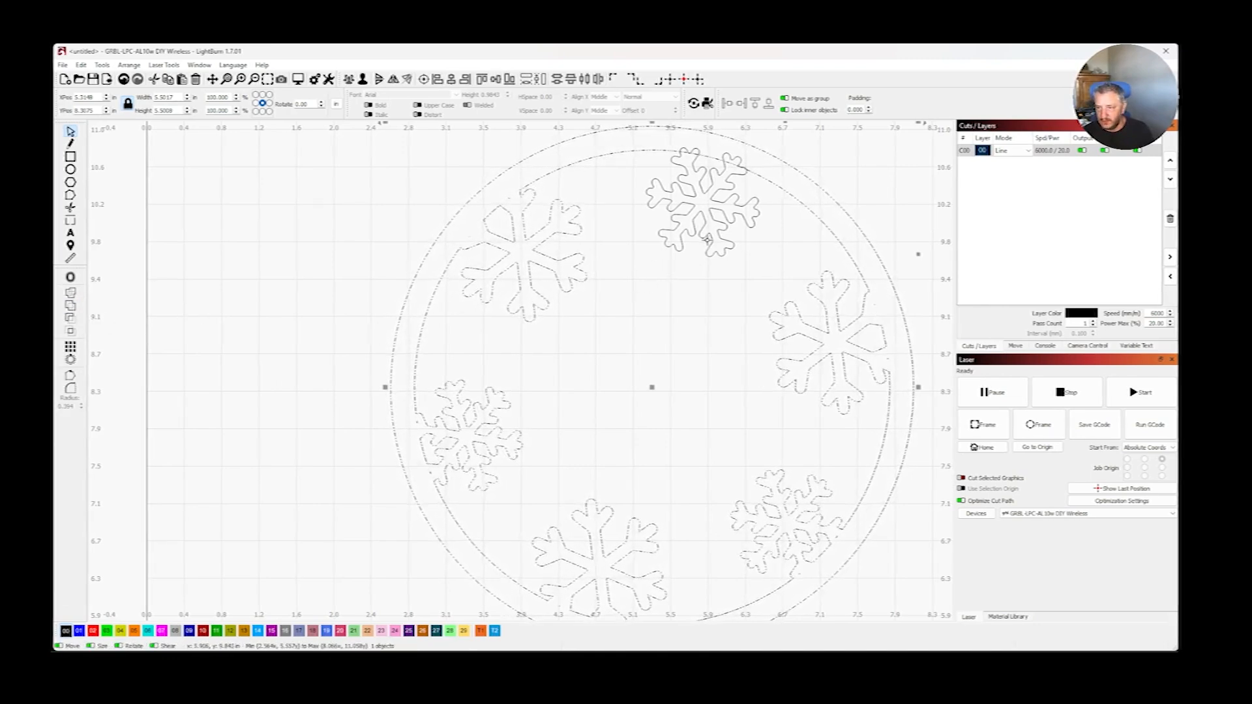
click(71, 305)
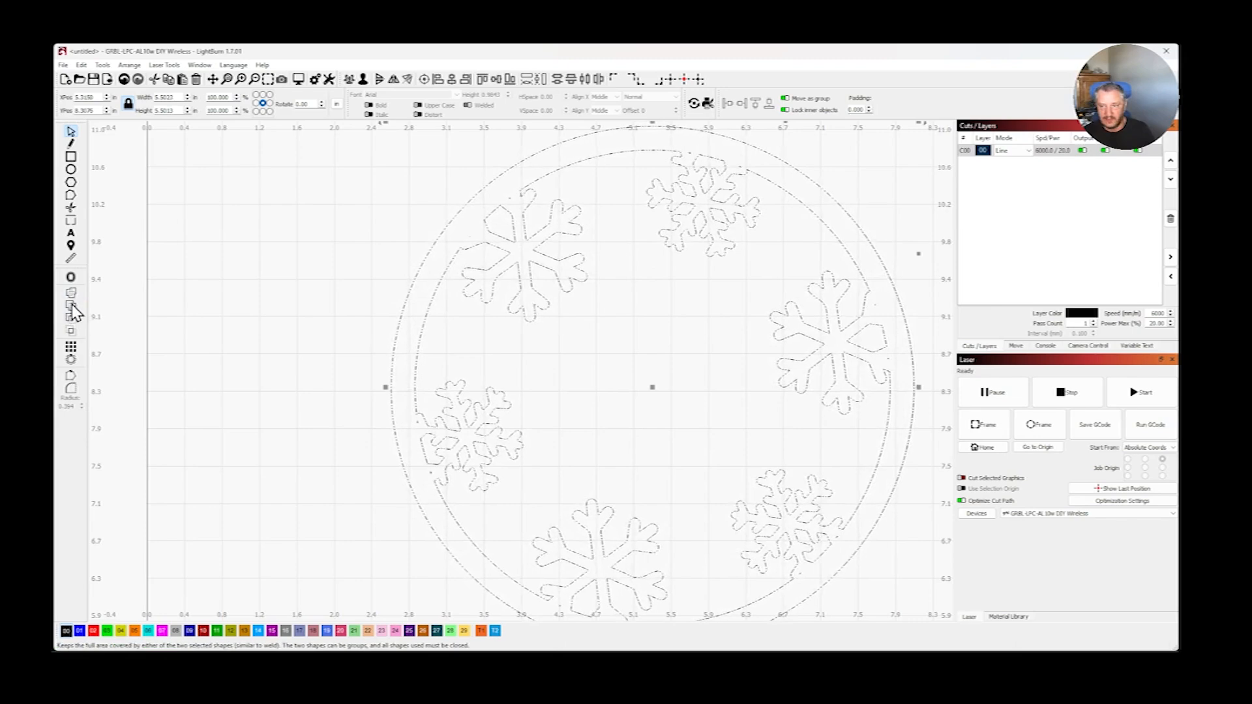
- Move the whole joined ornament to the left, to about X 4.49 in, Y 8.27 in, and clear the selection
scroll(395, 307, down, 1)
click(399, 315)
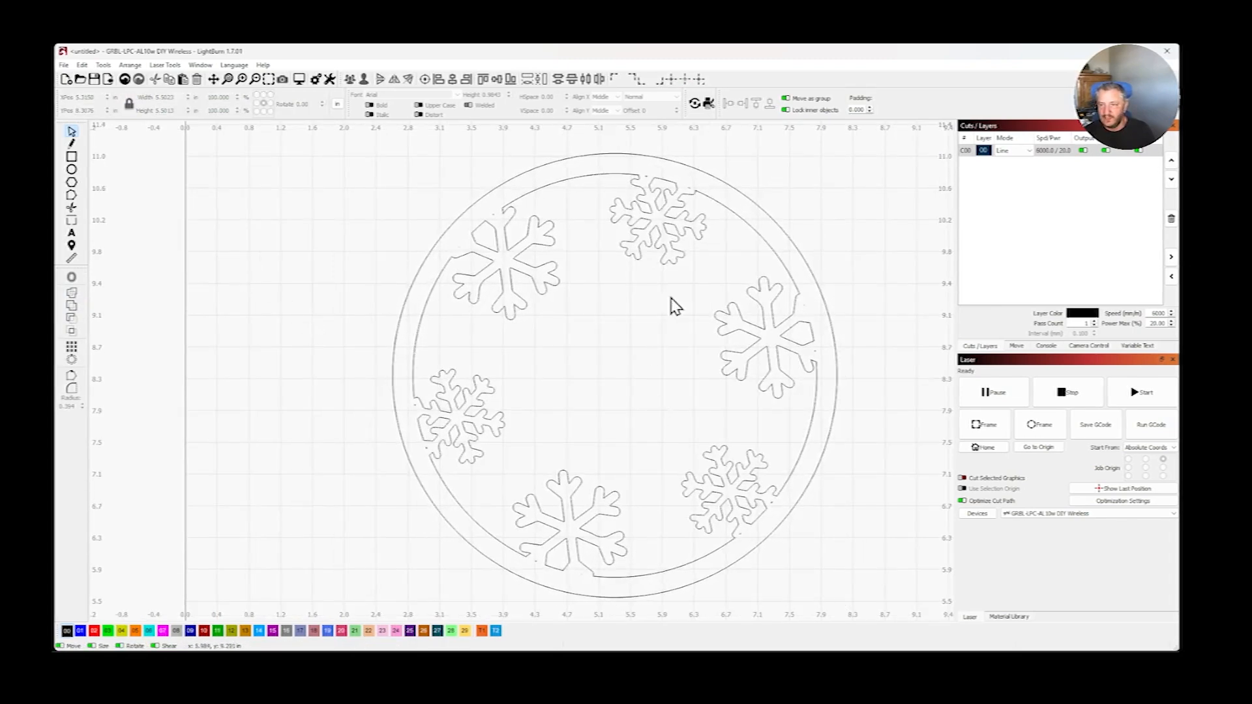
drag(613, 373, 553, 389)
click(890, 301)
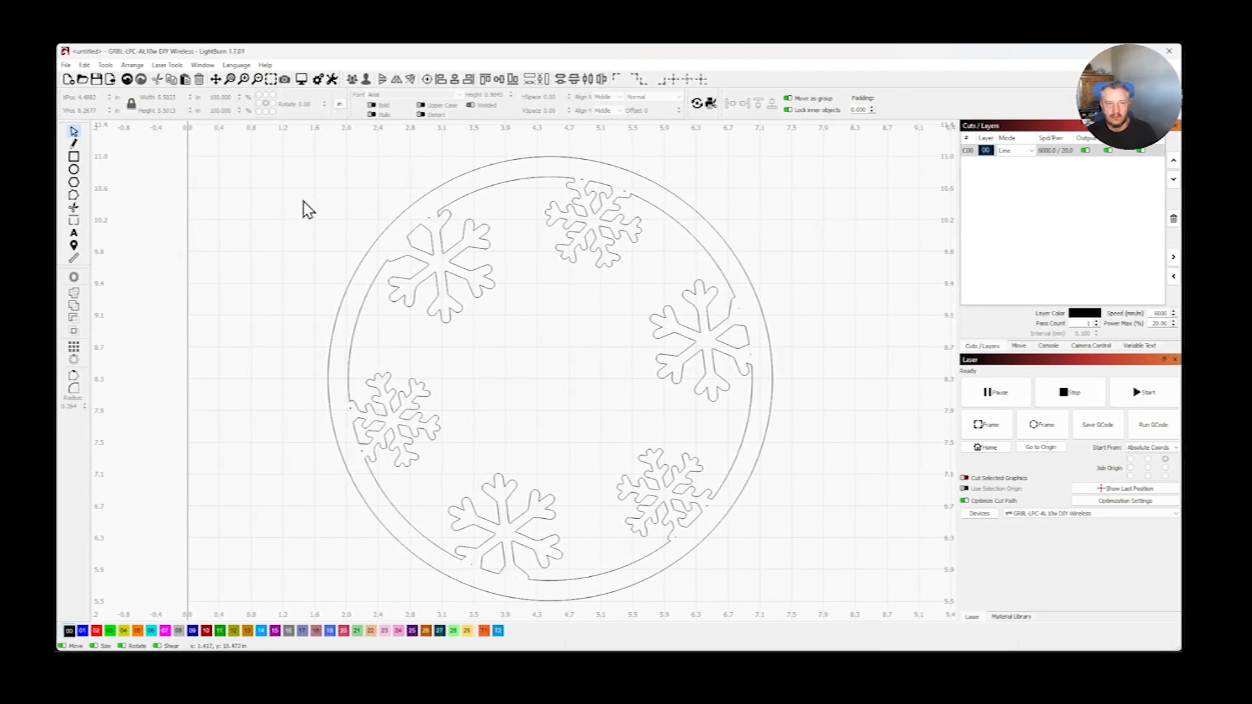
- Add the text "RAINBOW" across the middle of the ring
click(75, 235)
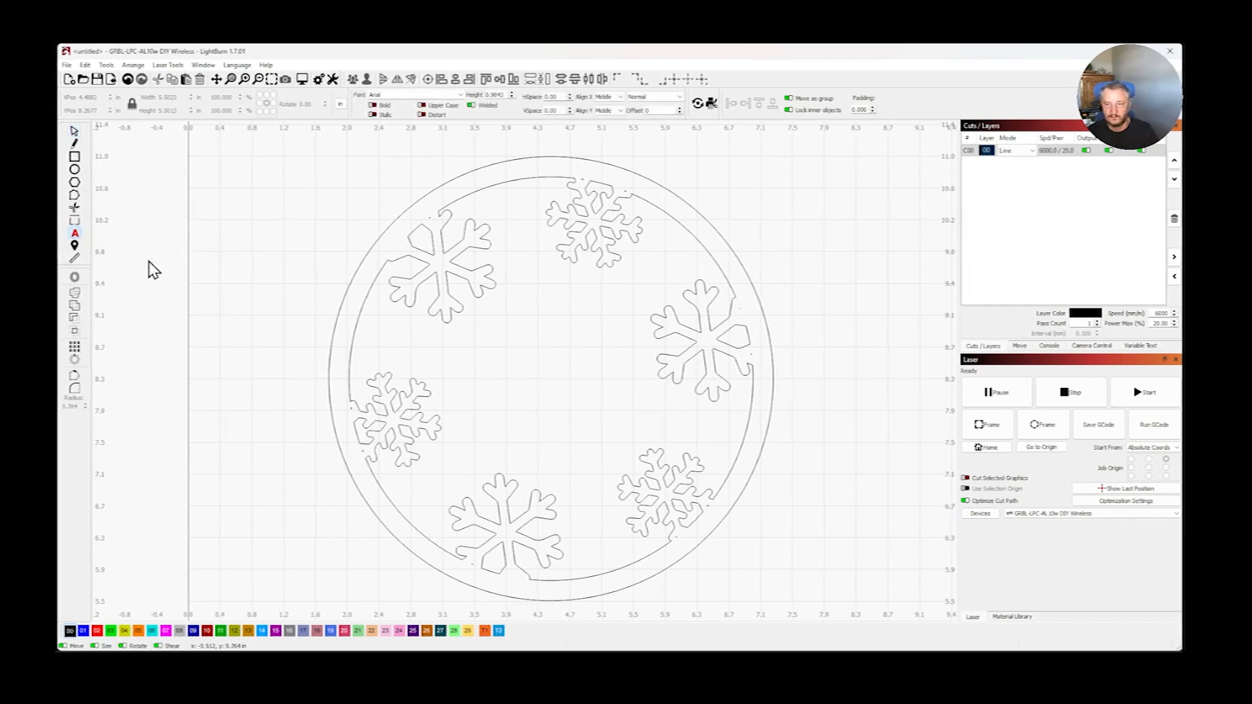
click(483, 349)
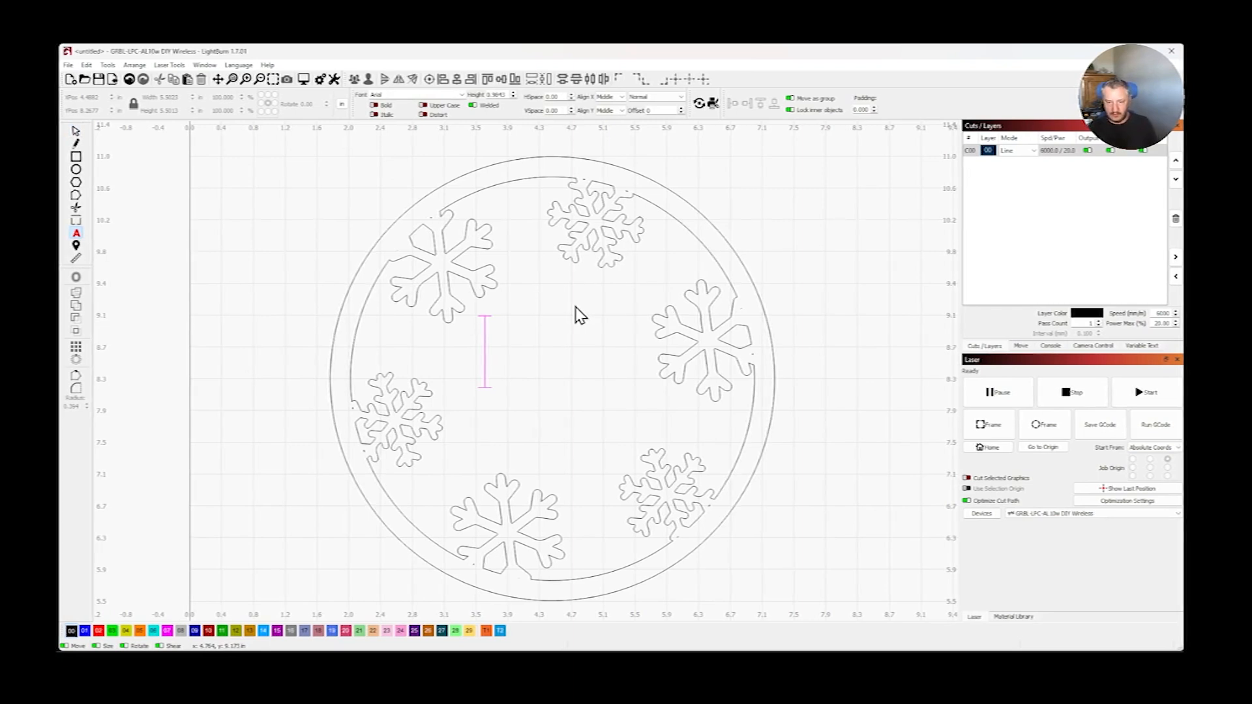
text(RAINB)
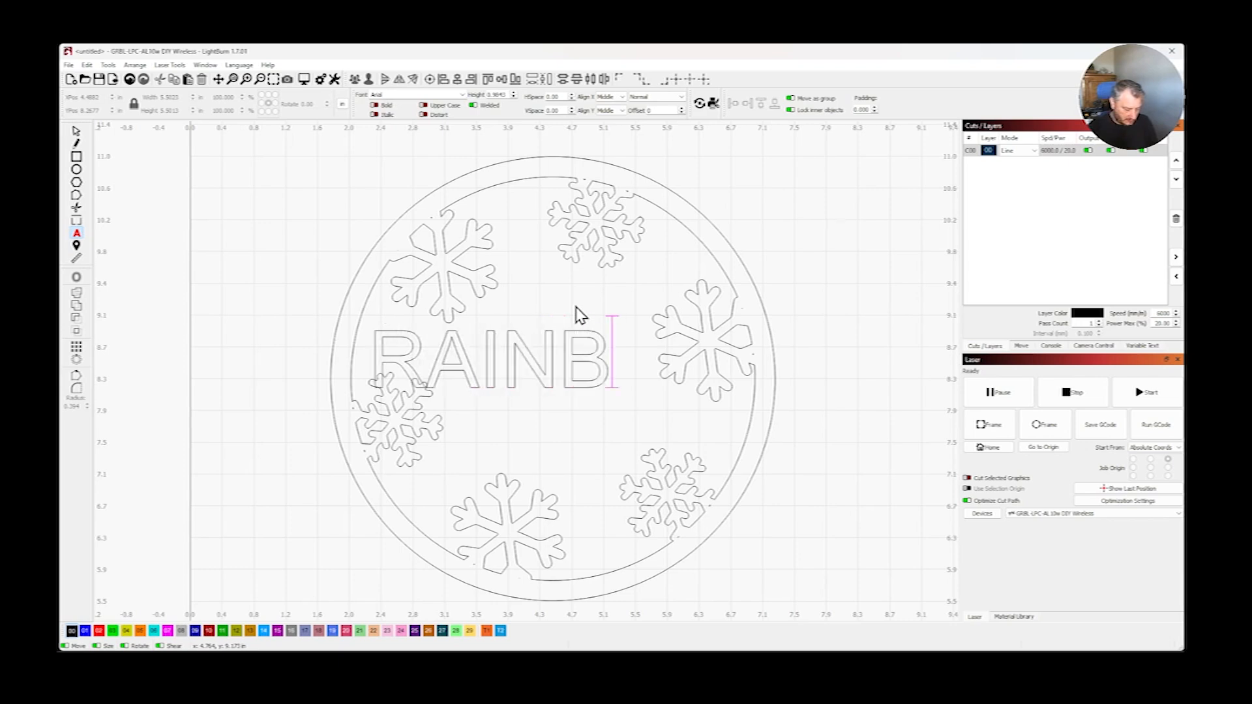
key(BackSpace)
text(BOW)
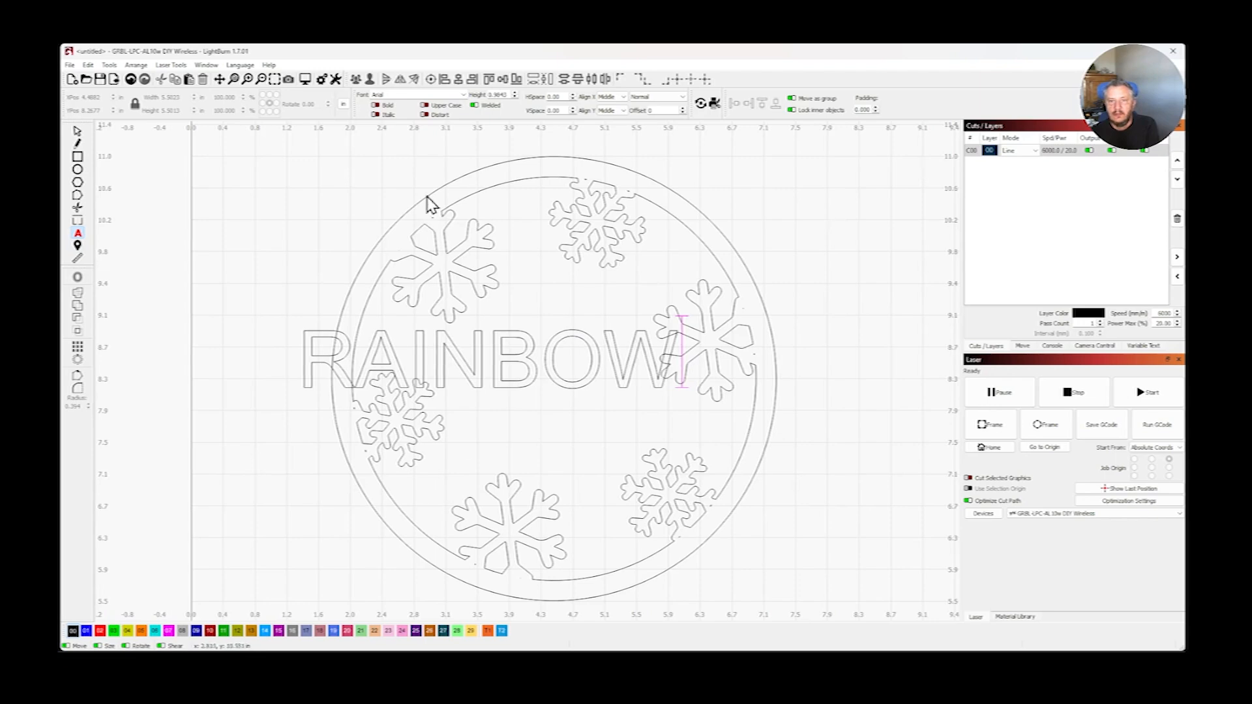
- Set the font of the RAINBOW text to Segoe Script and reduce its height to about 0.67 in
click(464, 95)
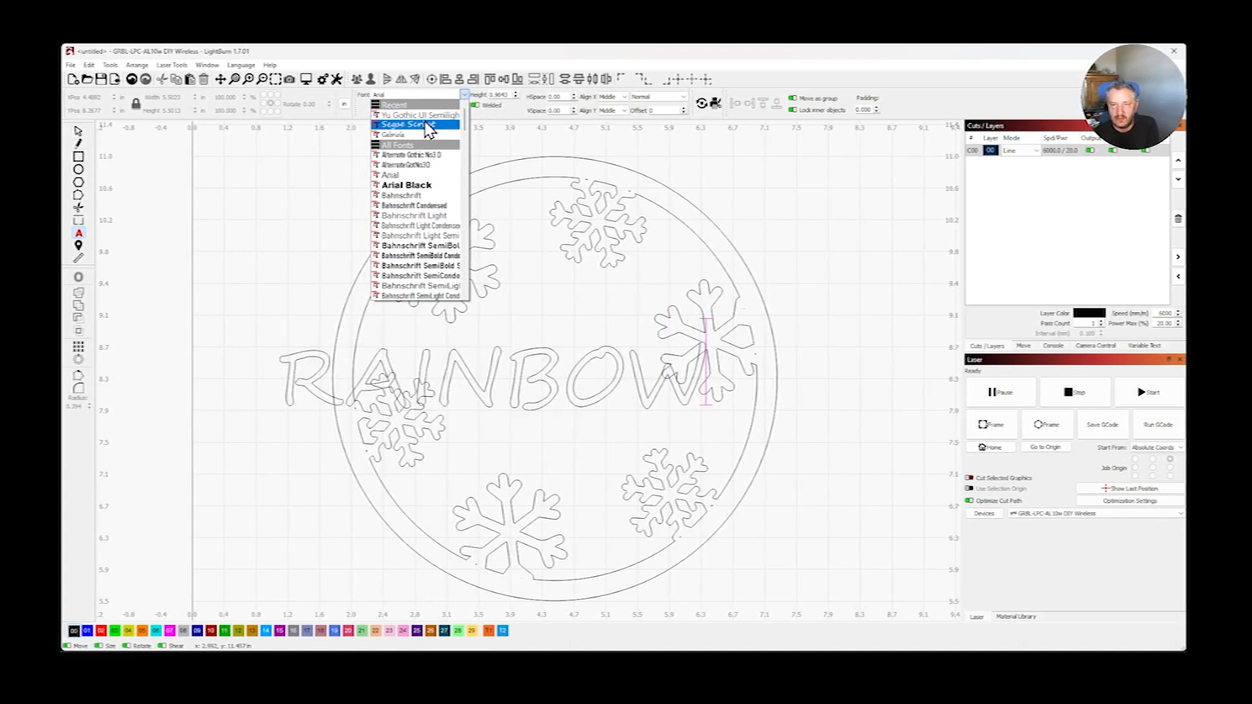
click(427, 126)
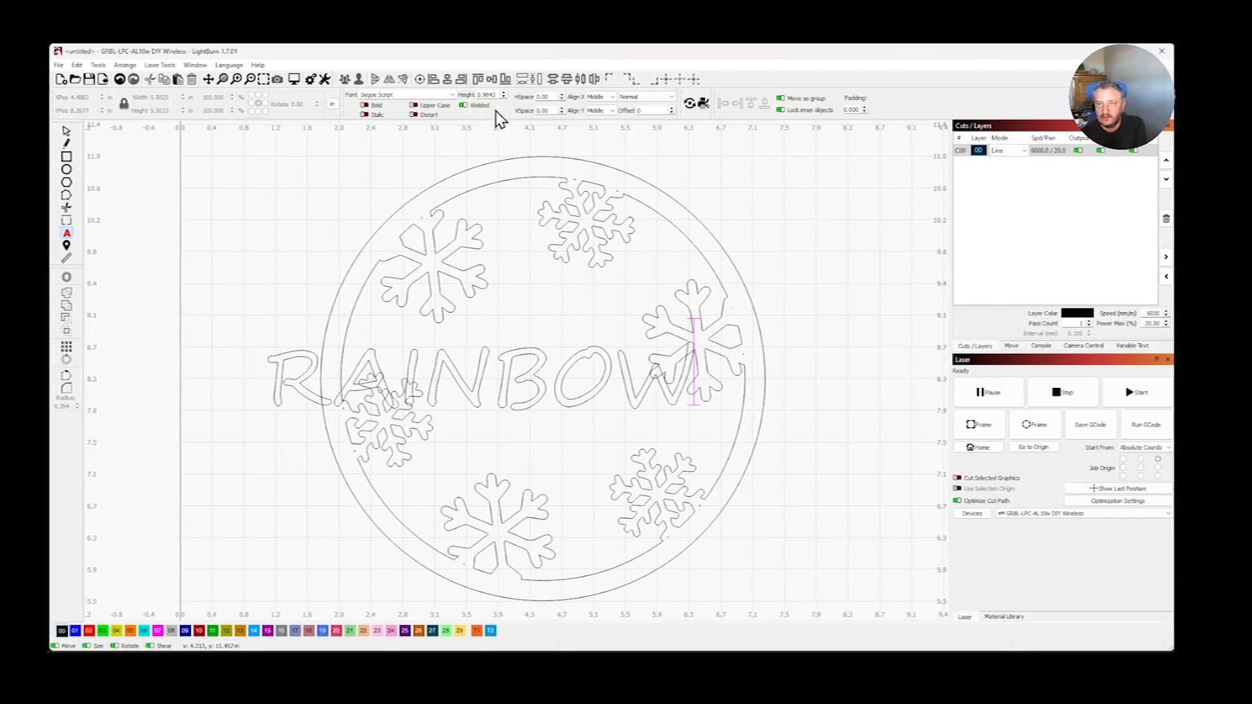
click(504, 98)
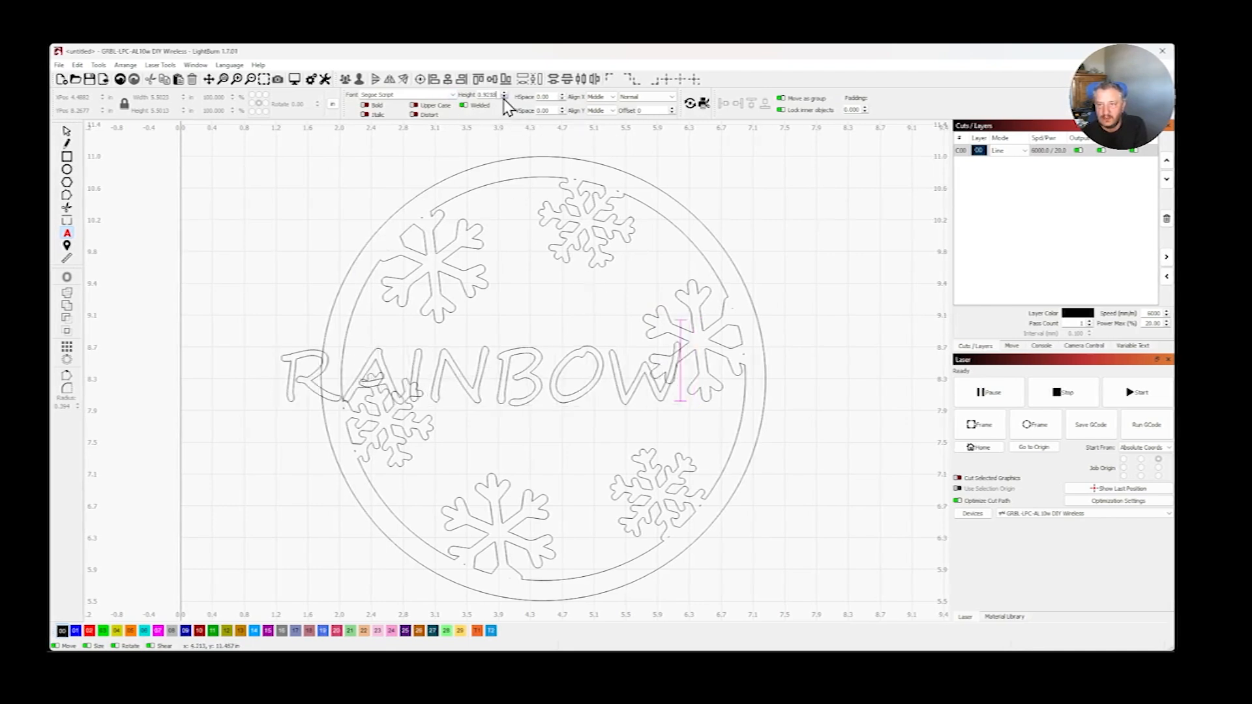
click(504, 98)
click(487, 367)
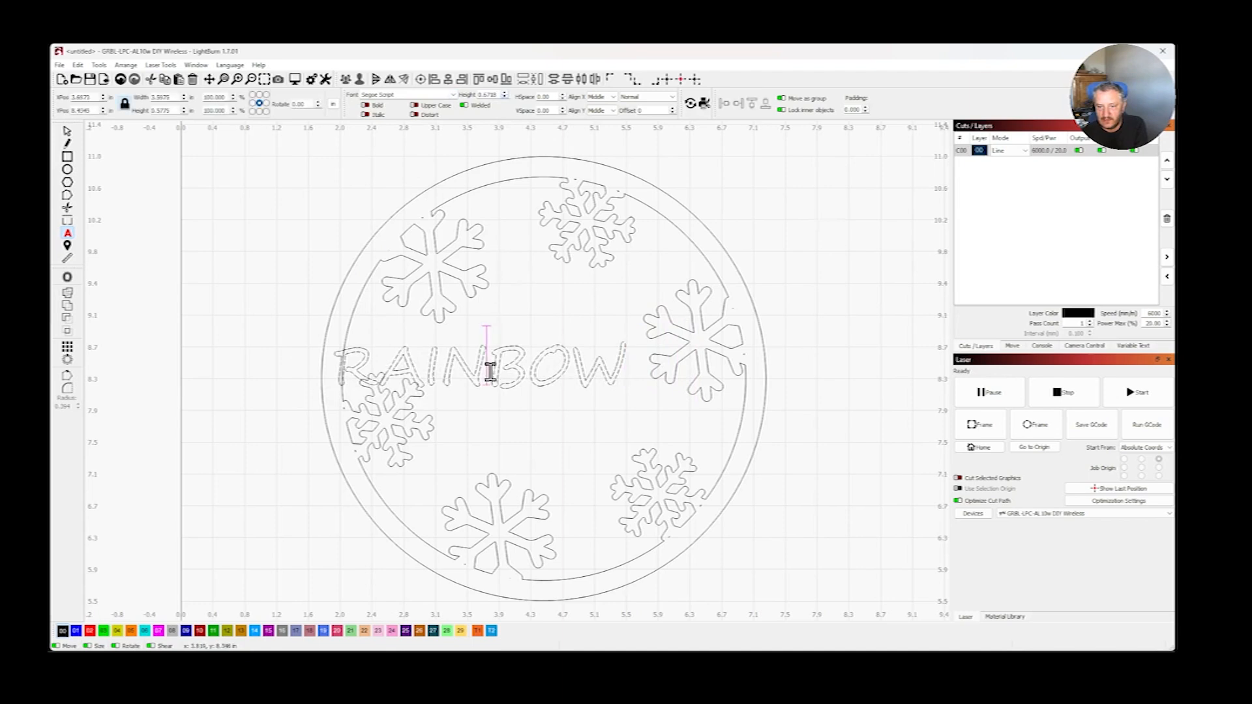
- Move the RAINBOW text to the right inside the ring and scale it down to a text height of about 0.56 in
click(68, 132)
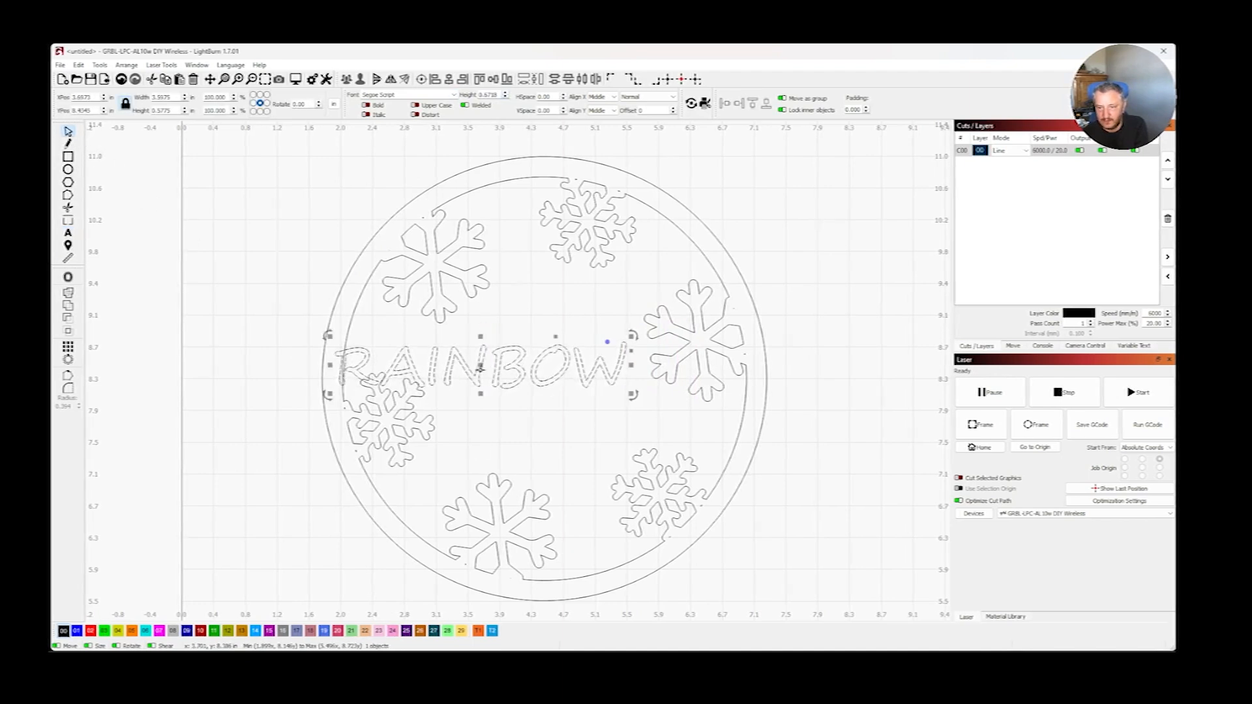
drag(481, 367, 535, 367)
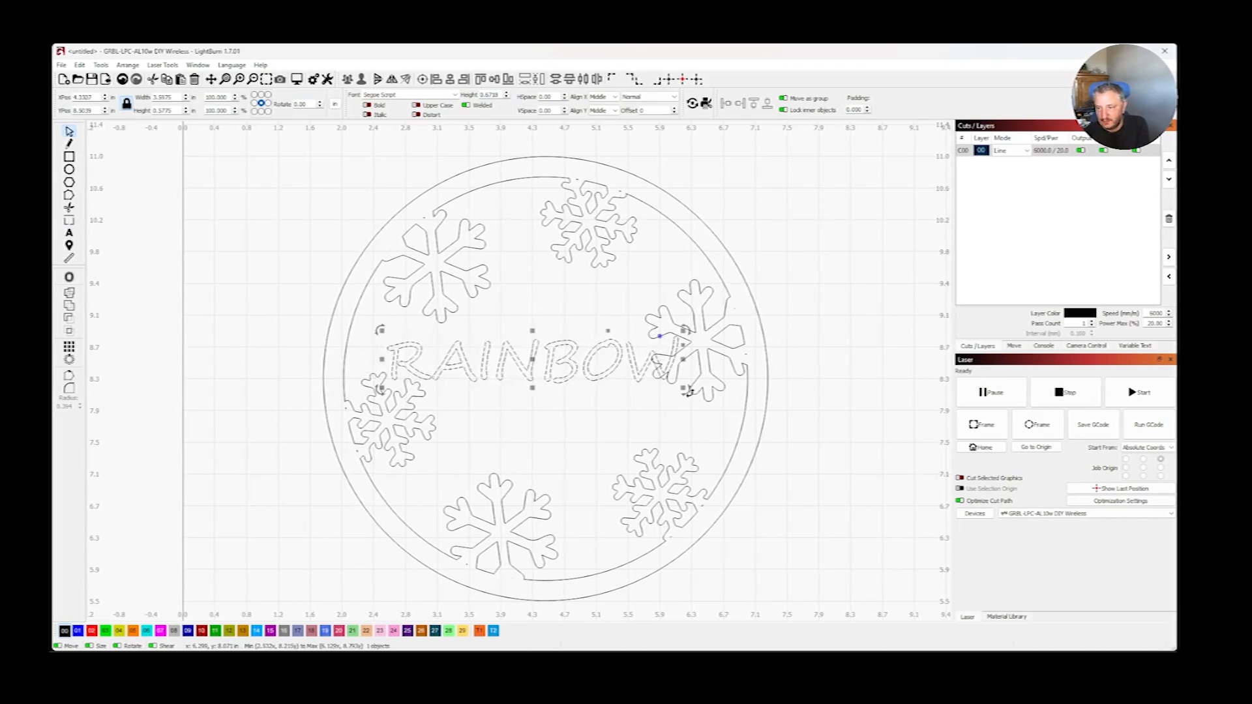
drag(688, 390, 663, 355)
- Rotate the RAINBOW text slightly counterclockwise and position it so its first and last letters overlap the left and right snowflakes
drag(680, 303, 646, 320)
drag(506, 366, 541, 381)
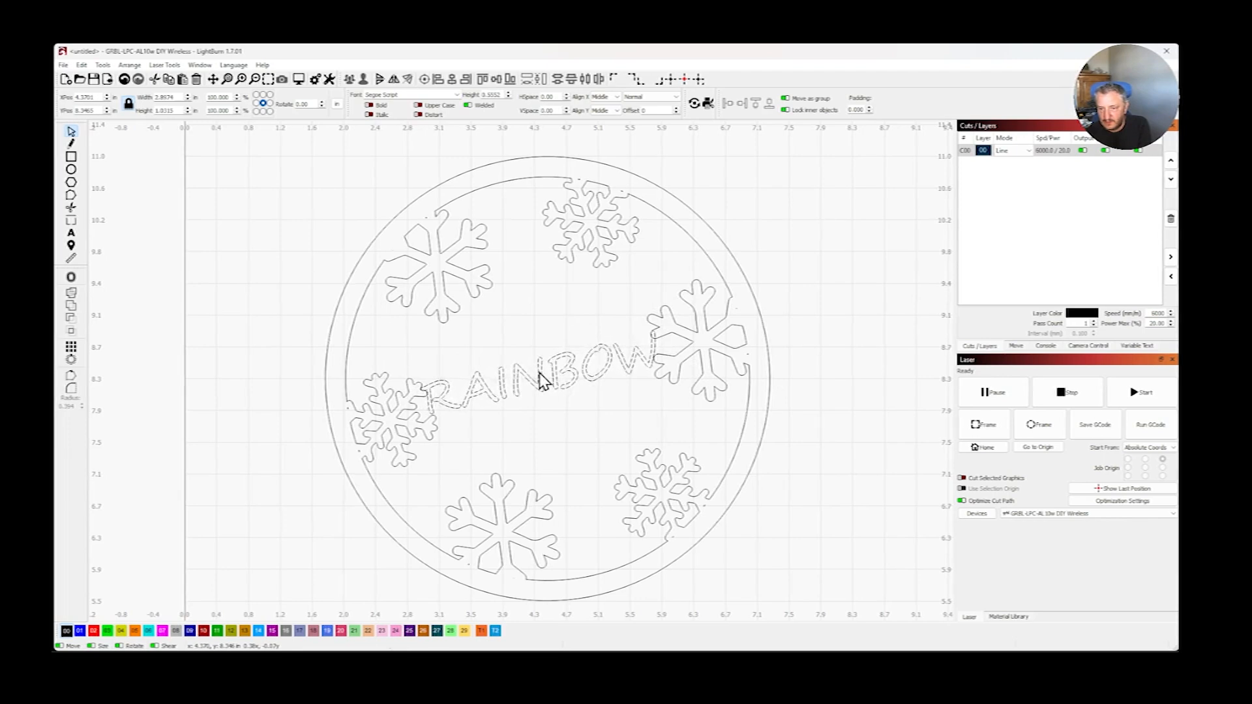
drag(541, 374, 550, 378)
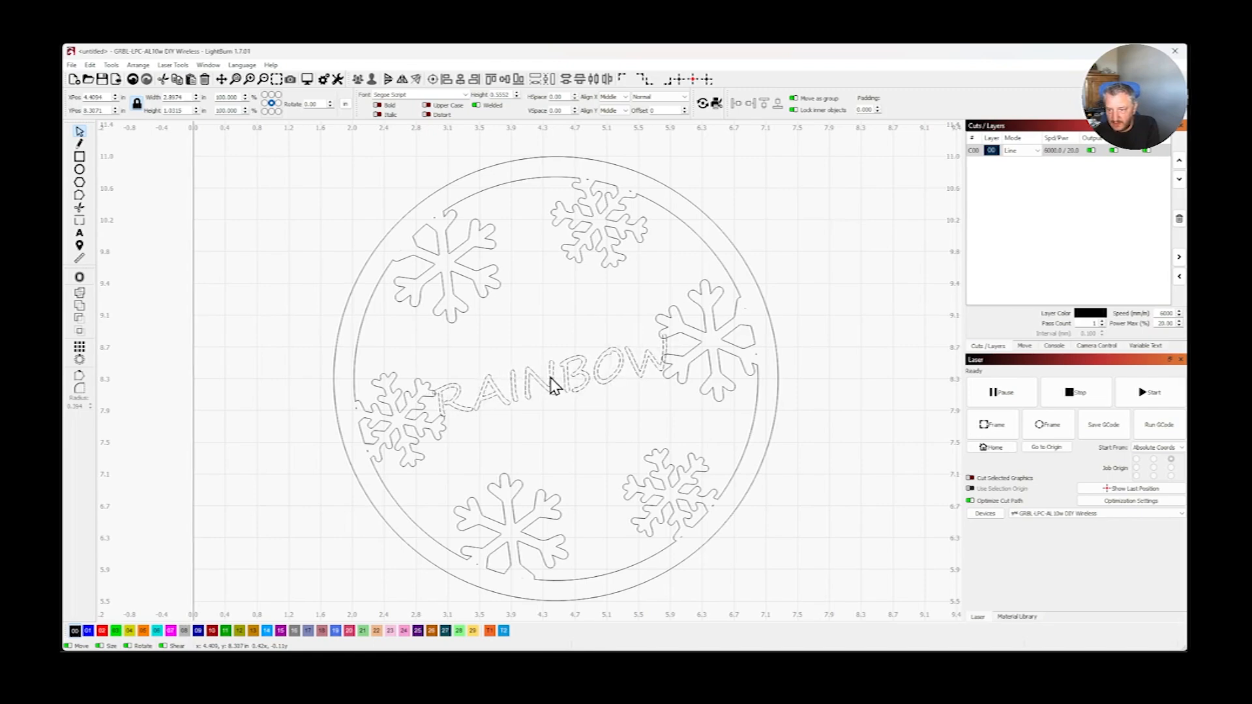
click(549, 384)
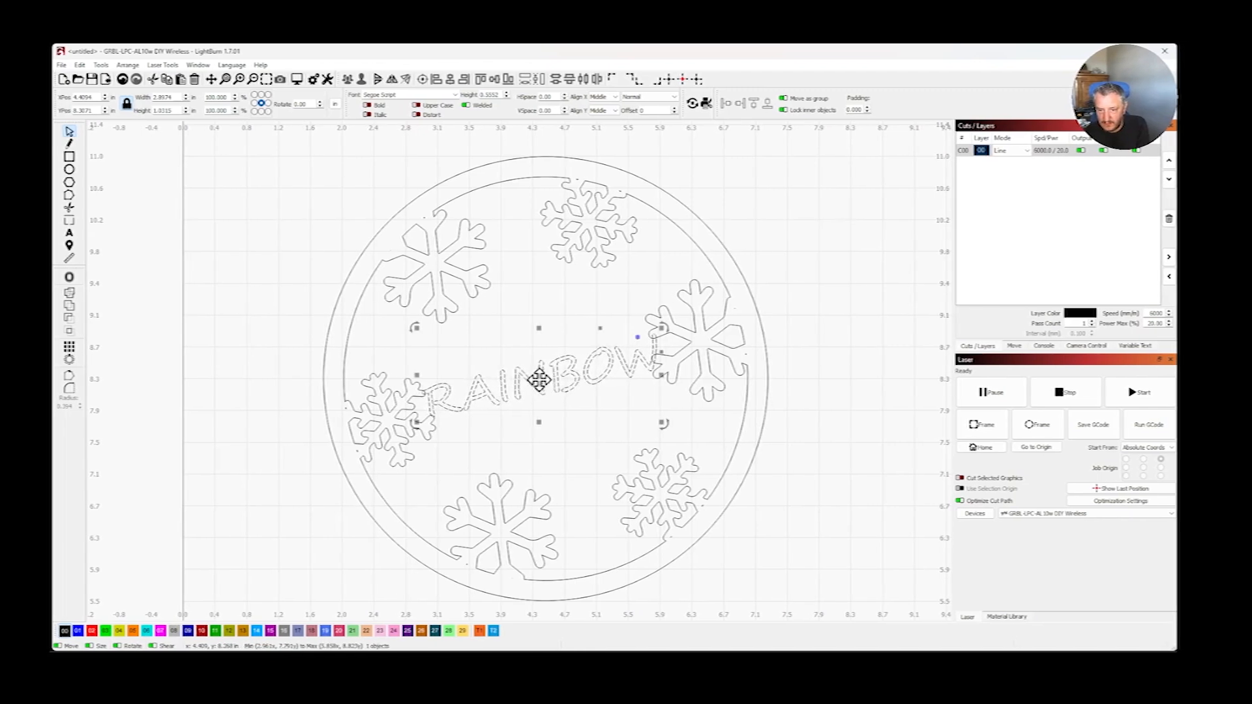
click(247, 420)
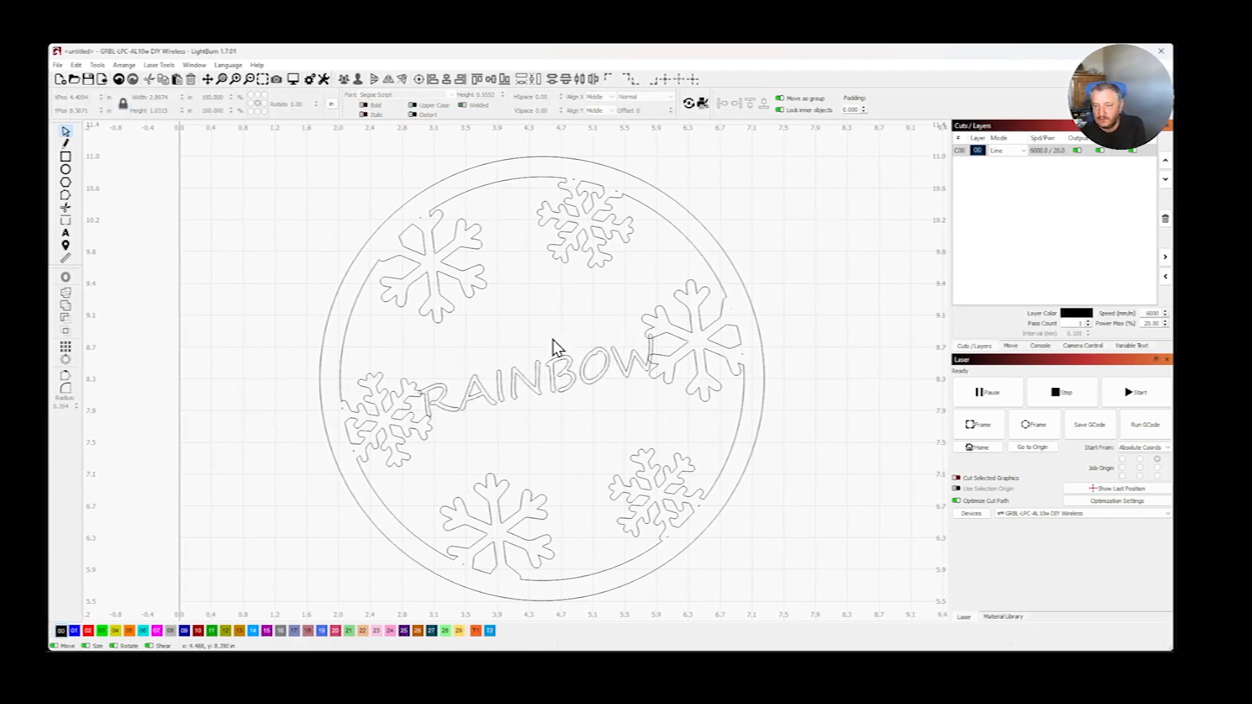
scroll(651, 341, up, 3)
scroll(692, 339, up, 5)
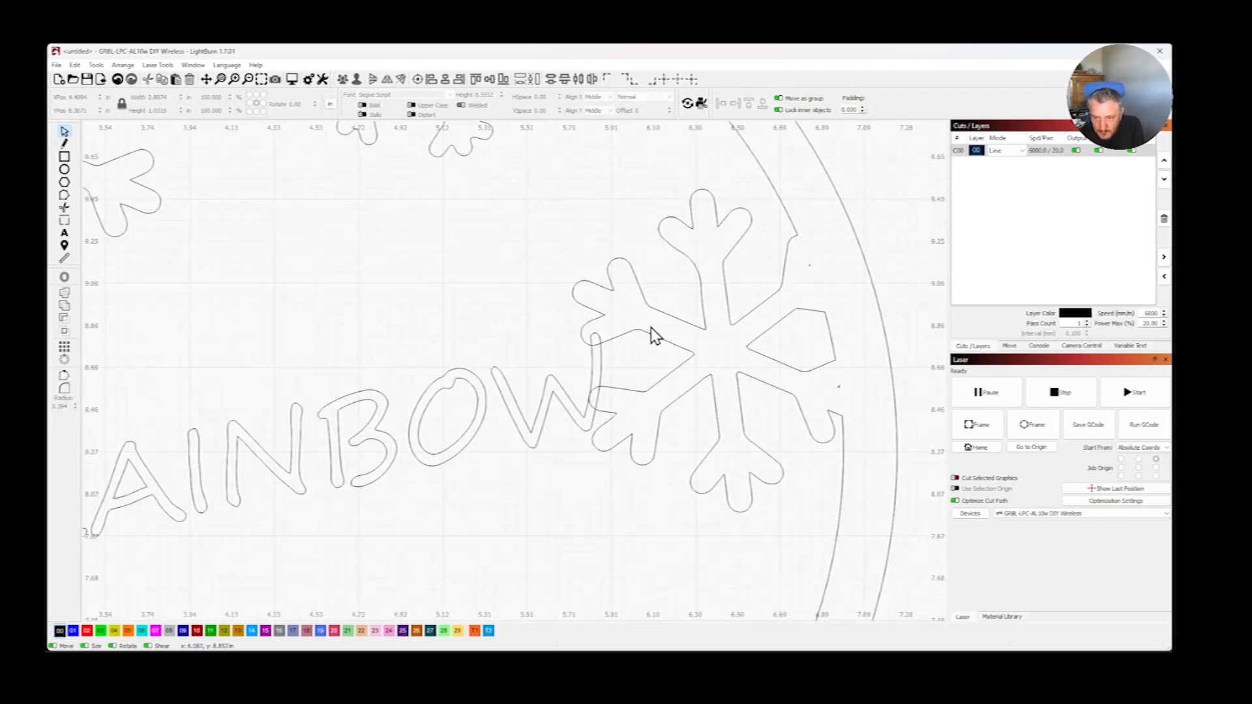
scroll(649, 333, down, 2)
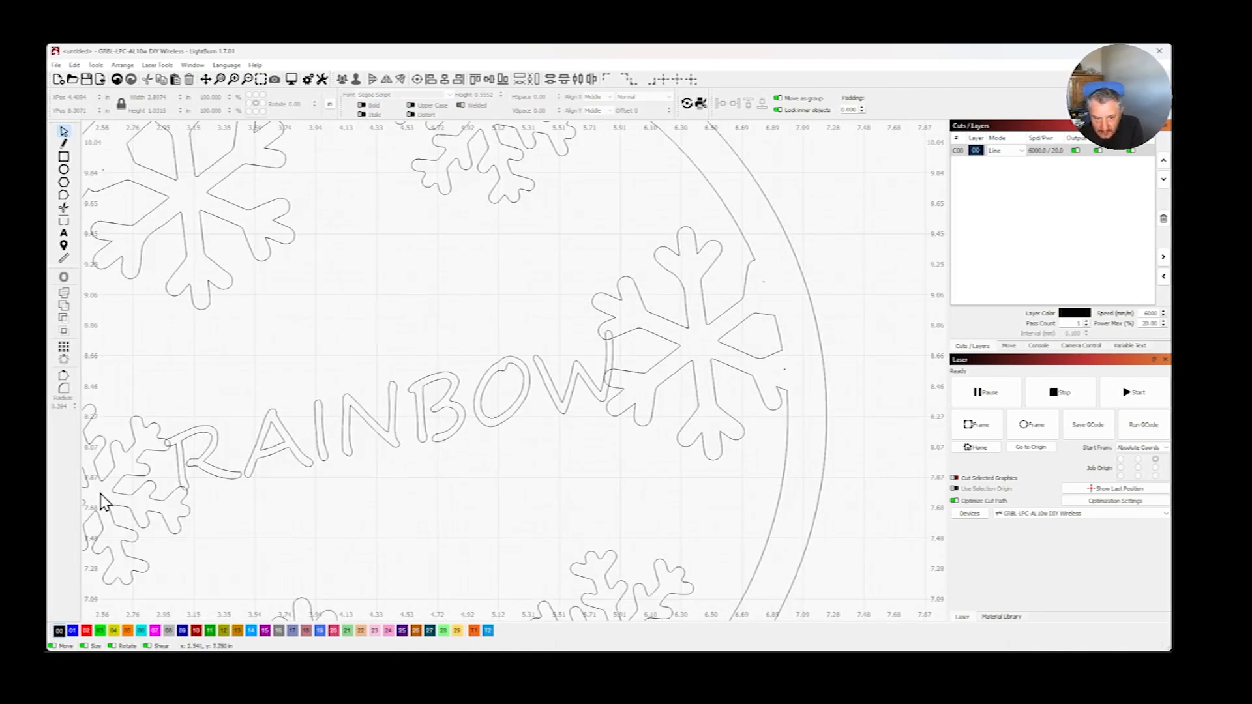
- Set the horizontal letter spacing of the RAINBOW text to -18 so that neighbouring letters overlap
scroll(195, 496, down, 3)
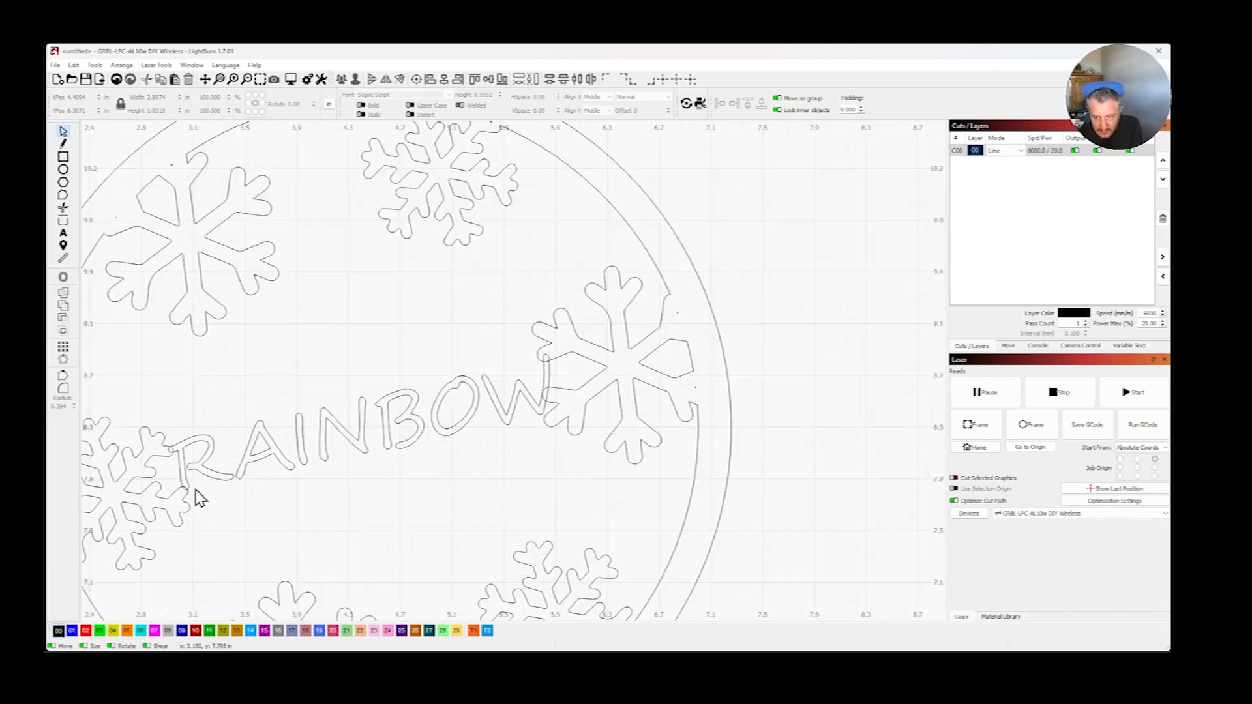
scroll(206, 419, down, 2)
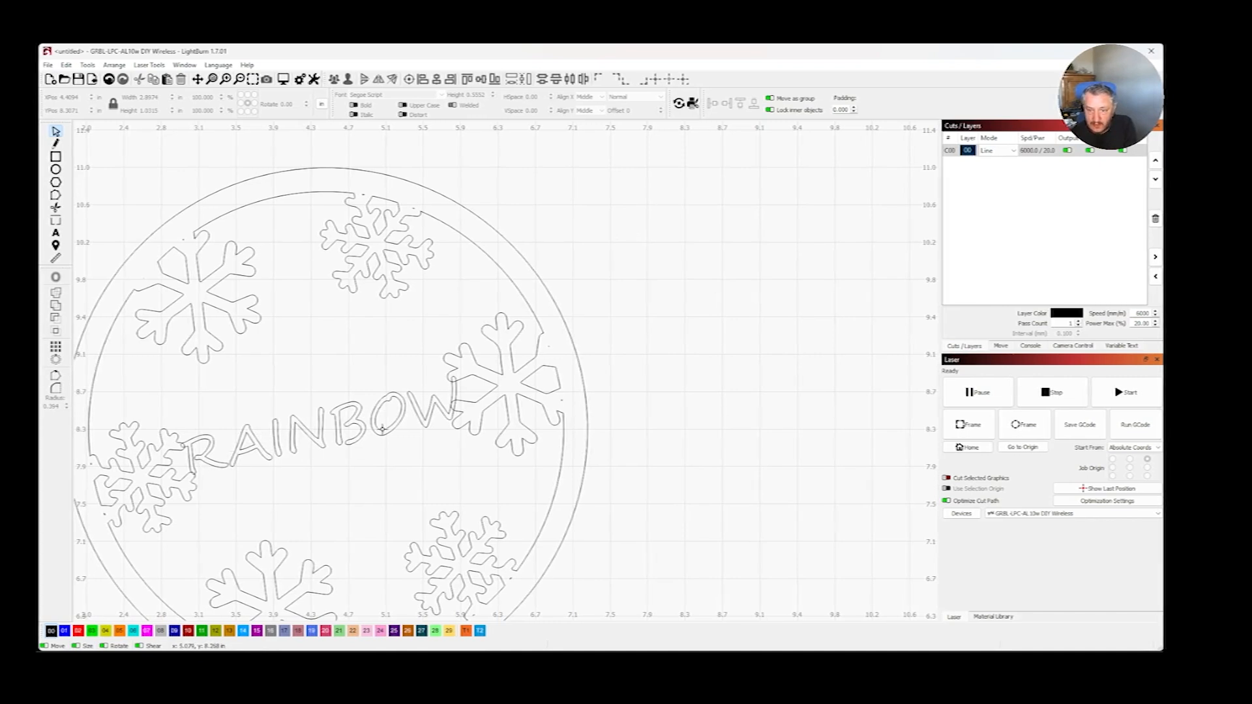
click(236, 444)
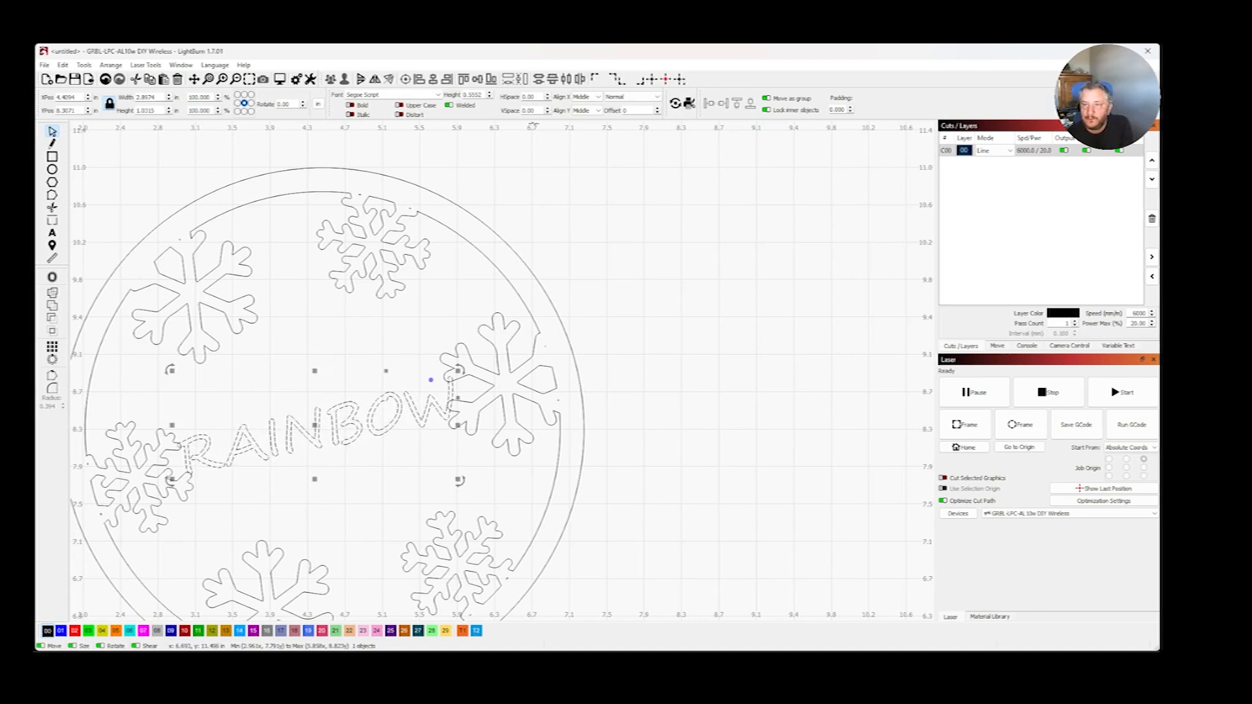
click(548, 100)
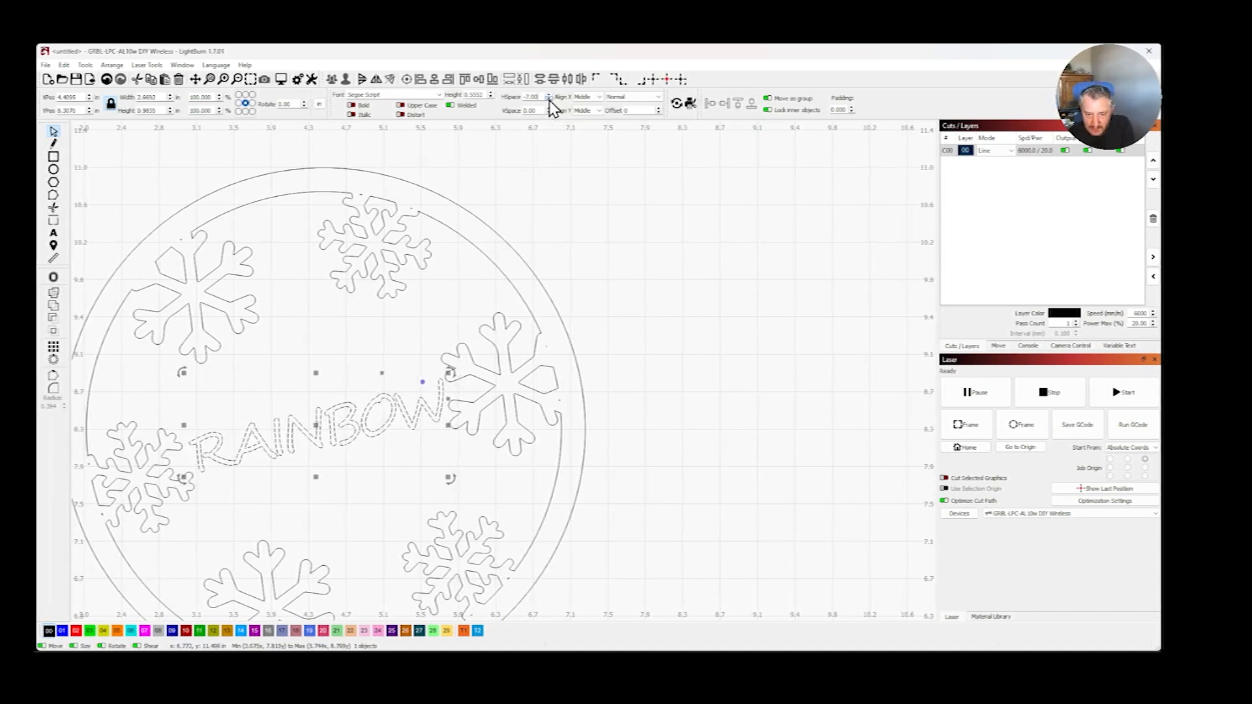
click(549, 101)
click(549, 101)
click(549, 100)
click(549, 100)
click(549, 100)
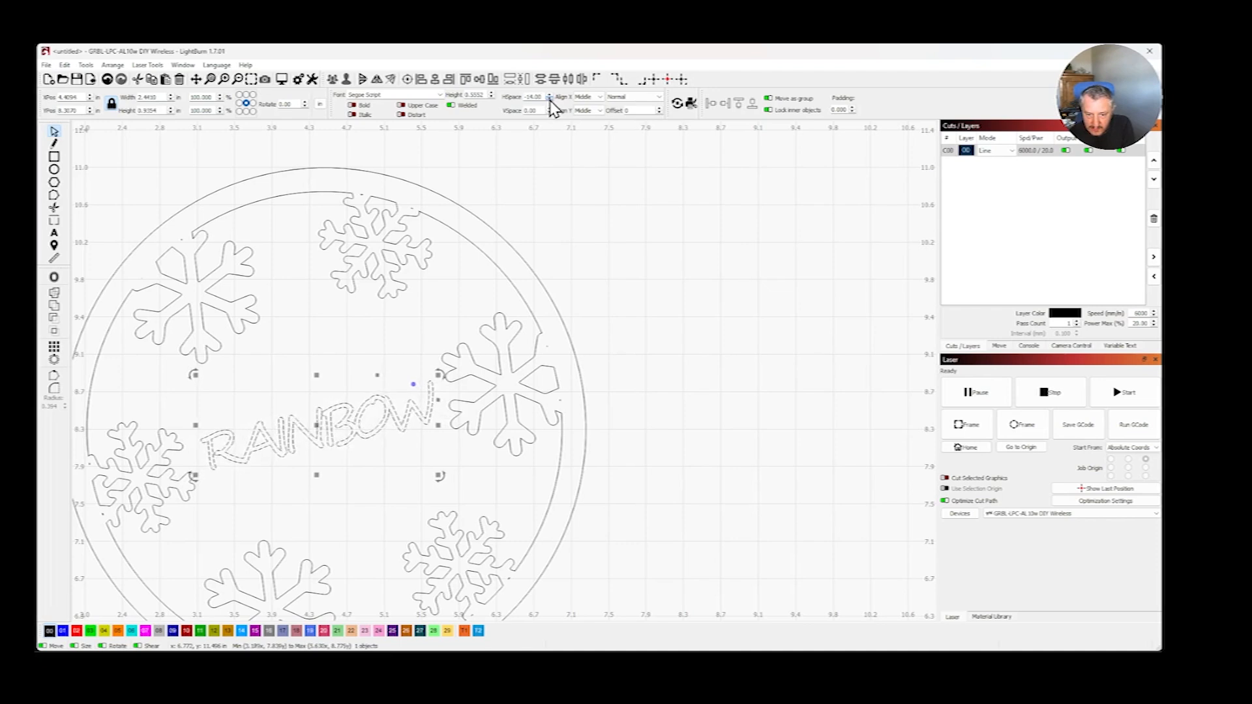
click(549, 101)
click(549, 100)
click(549, 100)
click(549, 100)
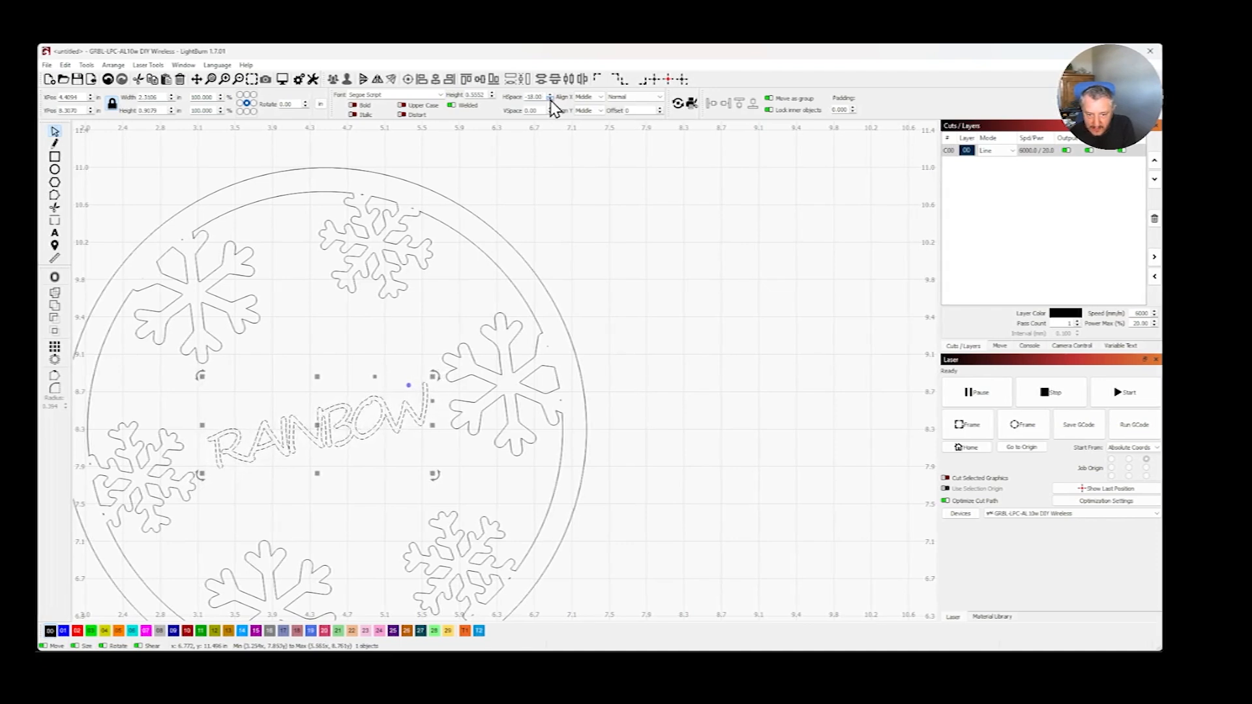
click(549, 100)
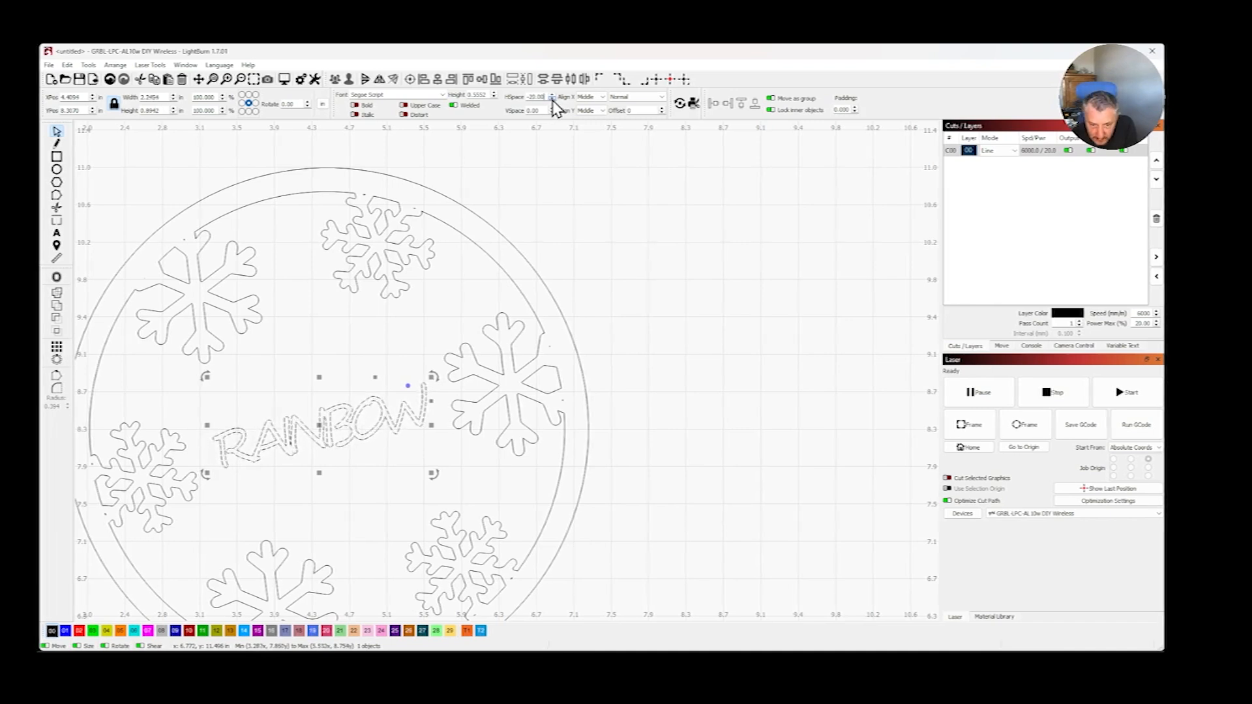
click(552, 96)
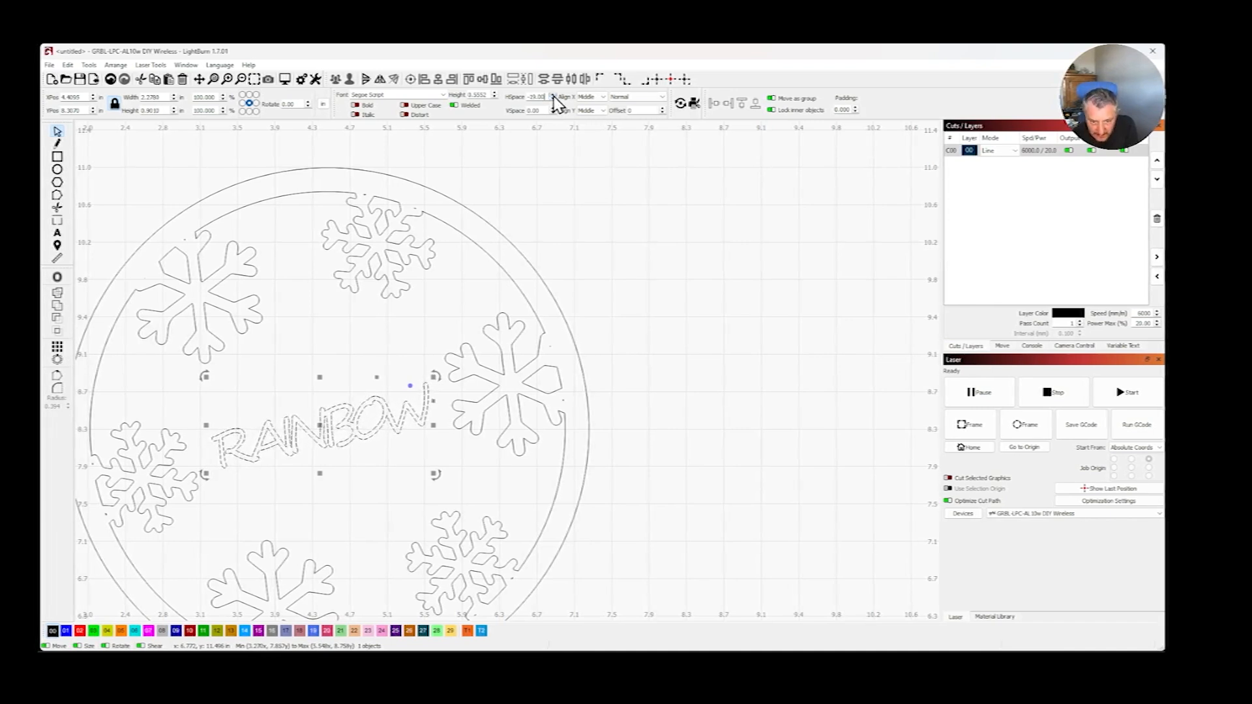
click(552, 96)
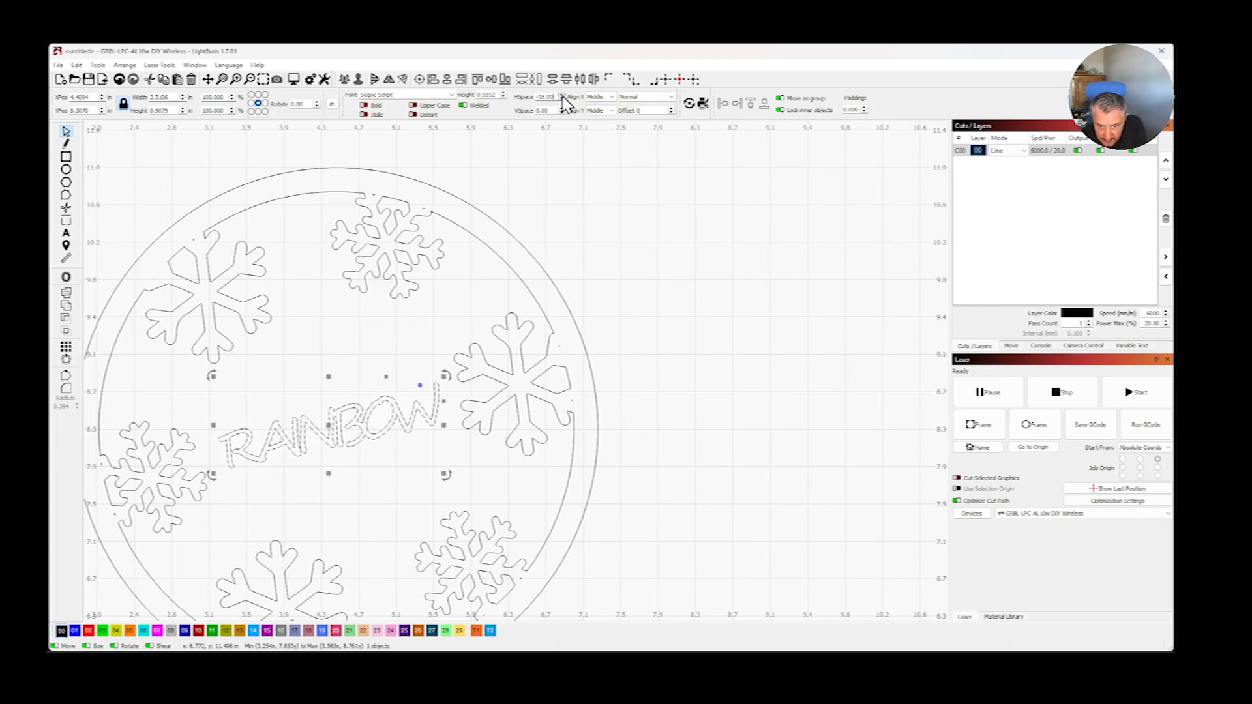
scroll(308, 430, up, 5)
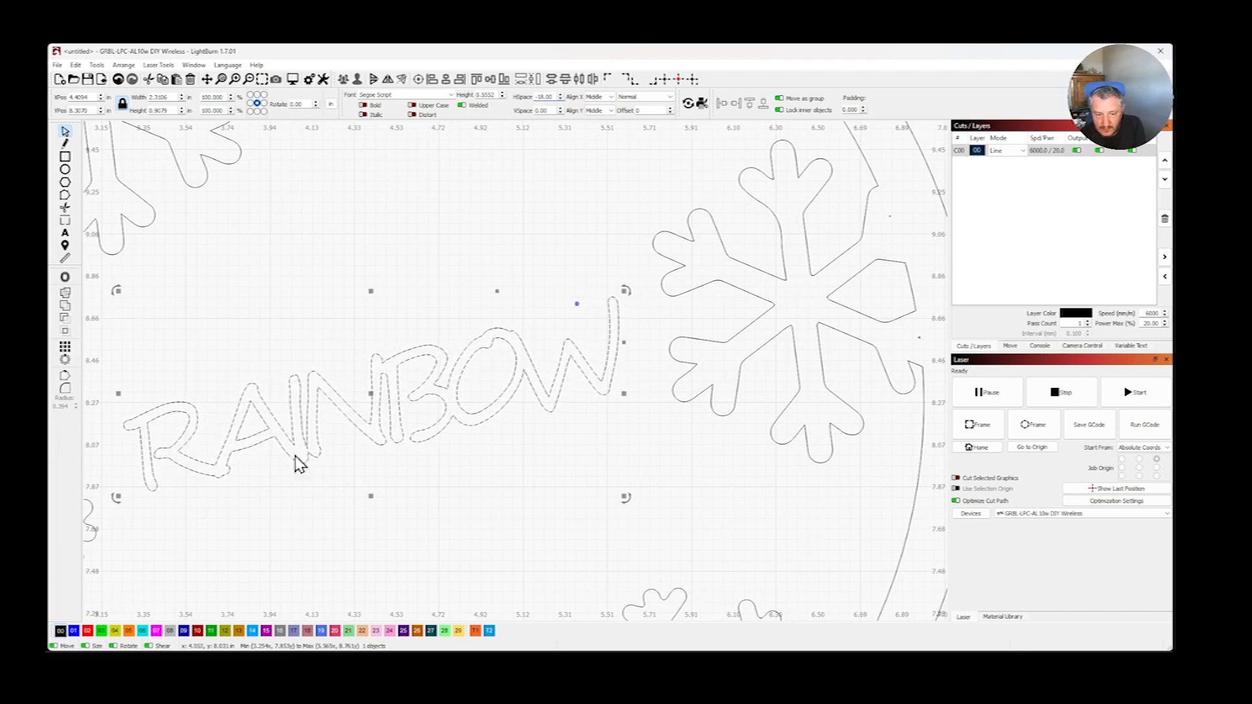
- Scale the RAINBOW text up to a height of about 0.71 in so its first and last letters overlap the snowflakes on either side
scroll(707, 439, down, 4)
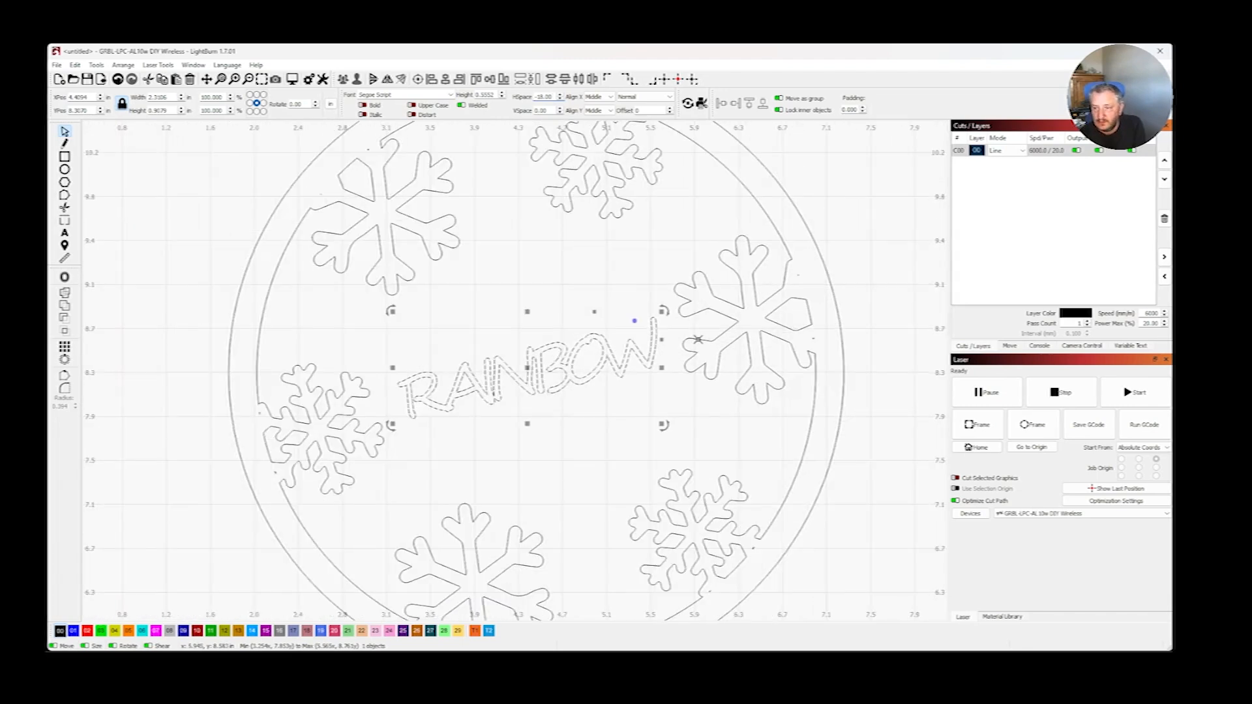
drag(661, 313, 689, 301)
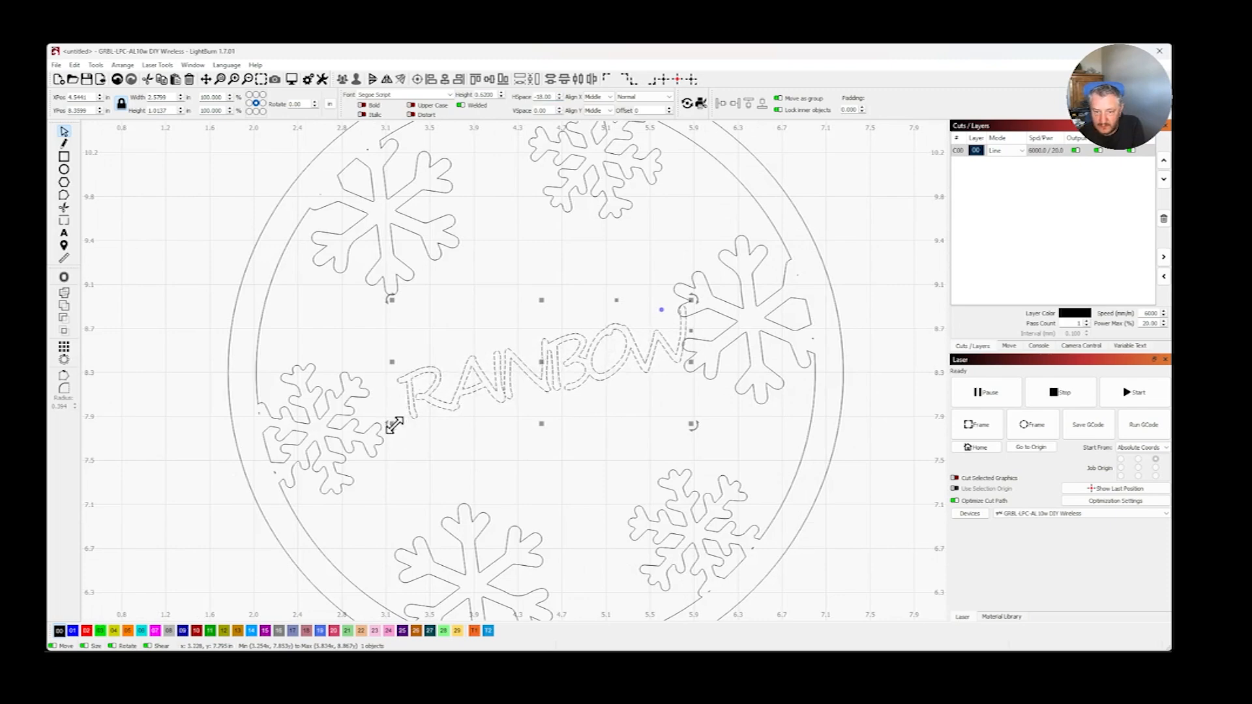
drag(394, 425, 396, 425)
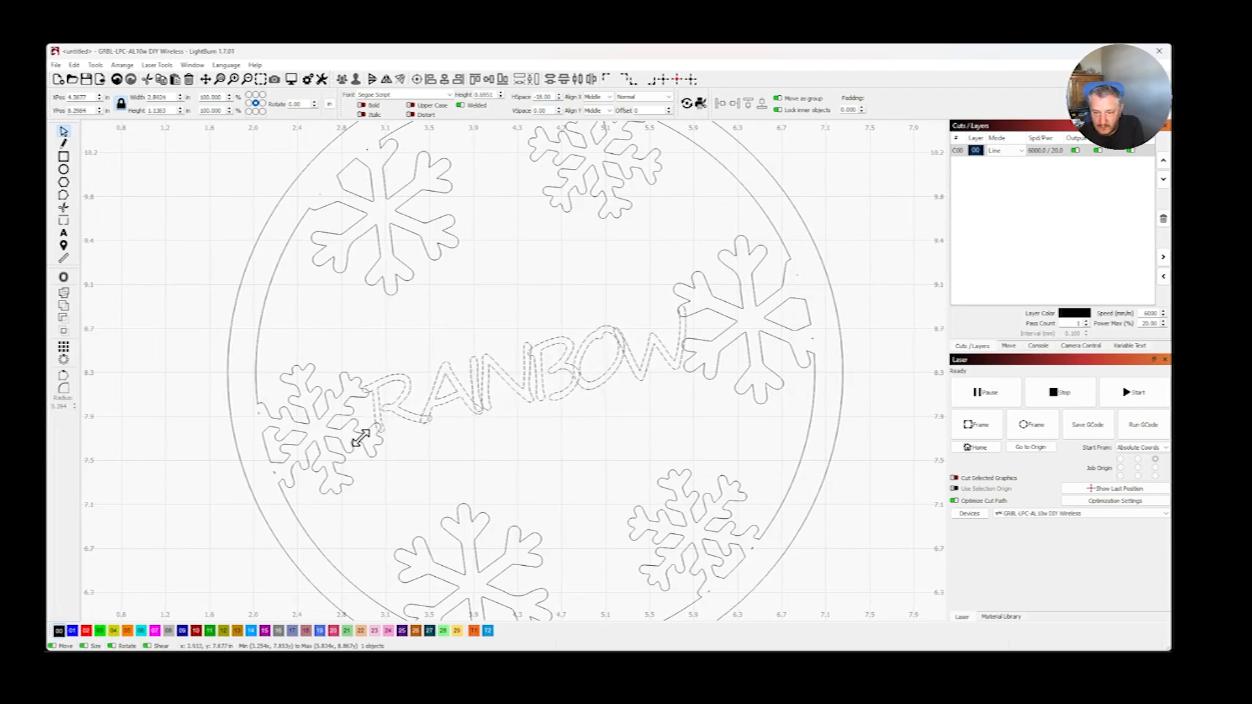
drag(362, 439, 350, 439)
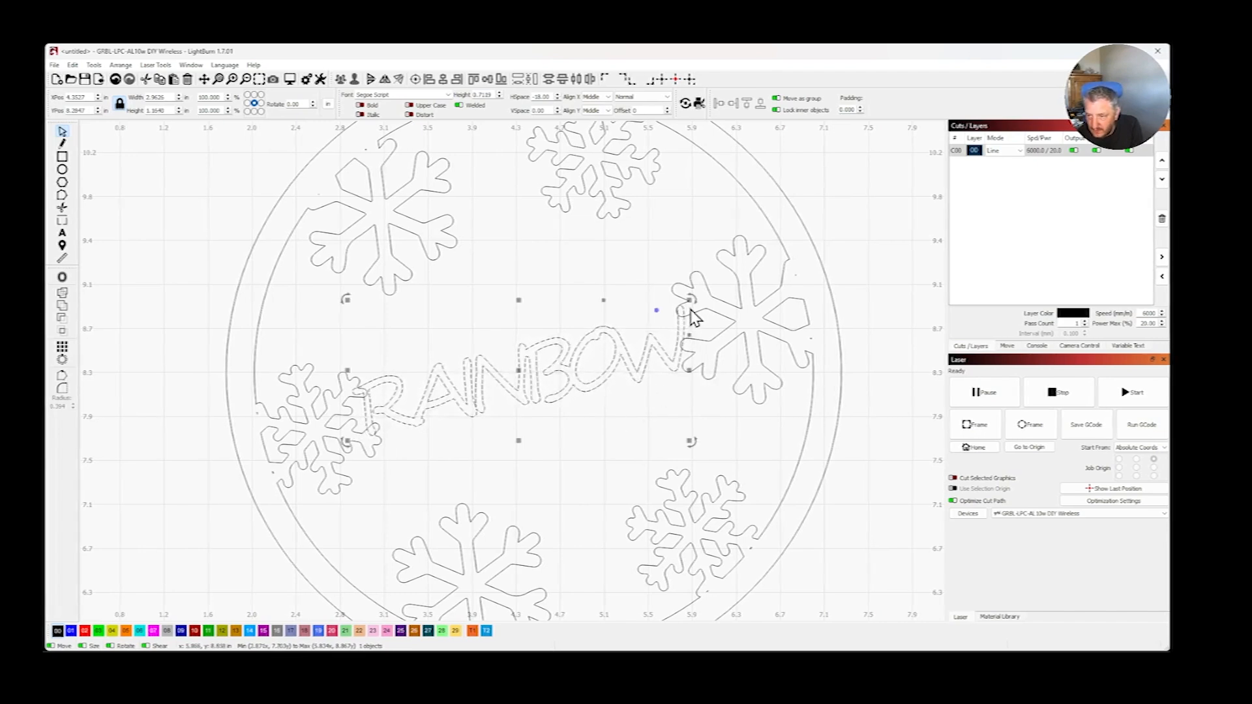
drag(693, 304, 696, 306)
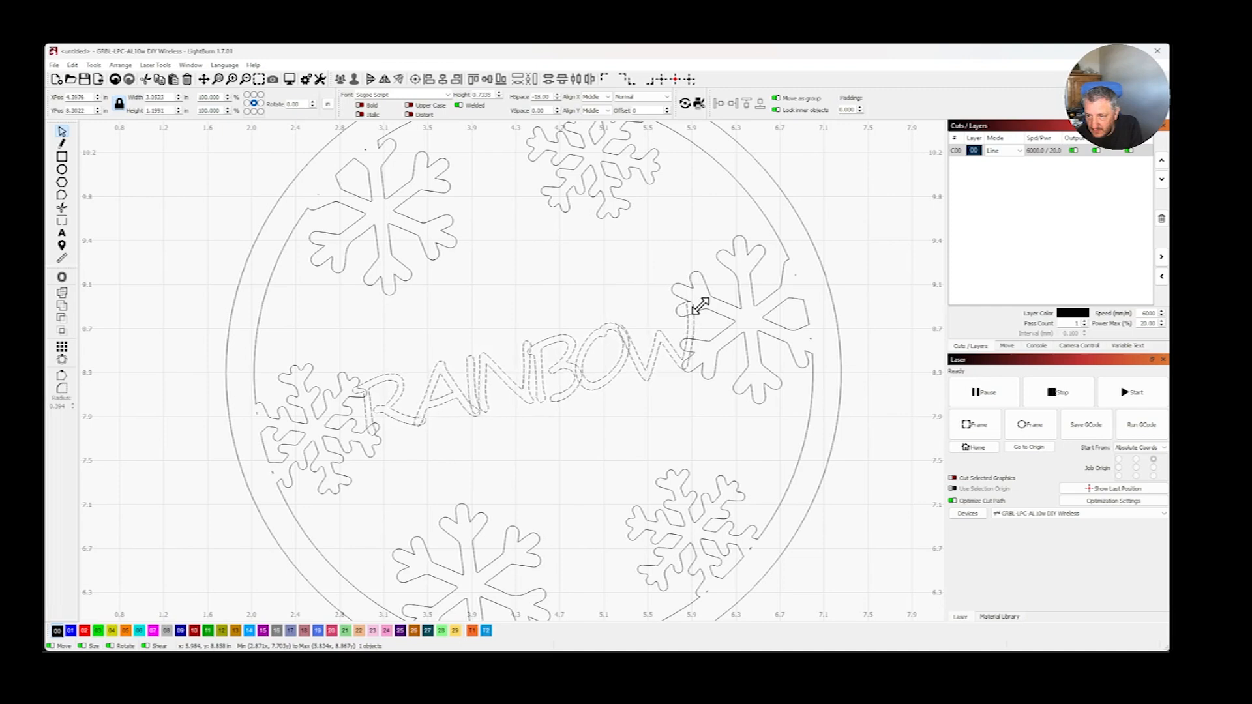
click(870, 318)
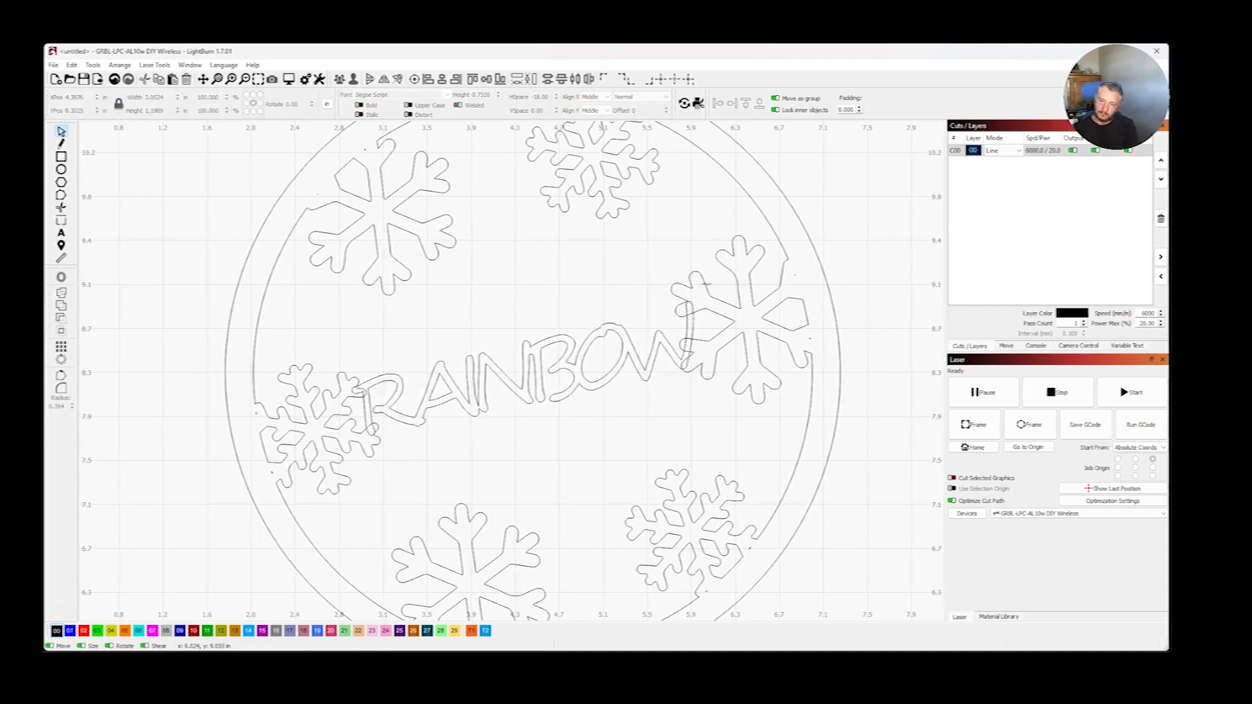
click(688, 340)
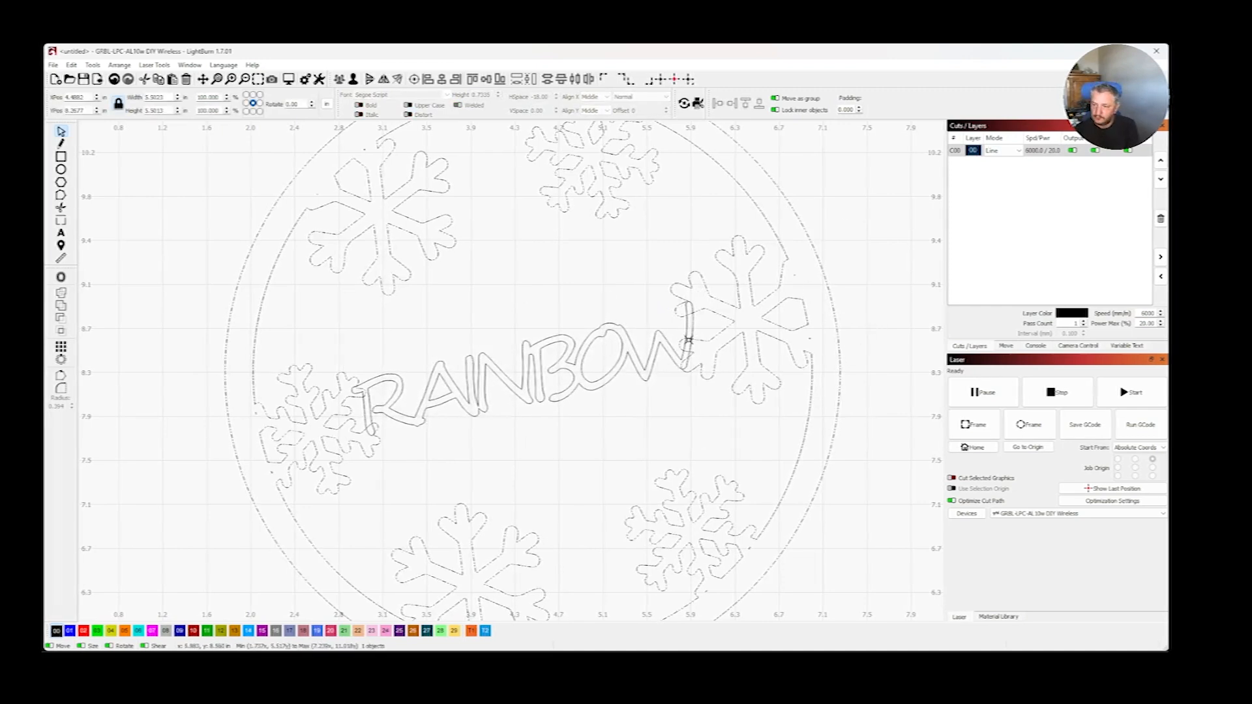
click(536, 370)
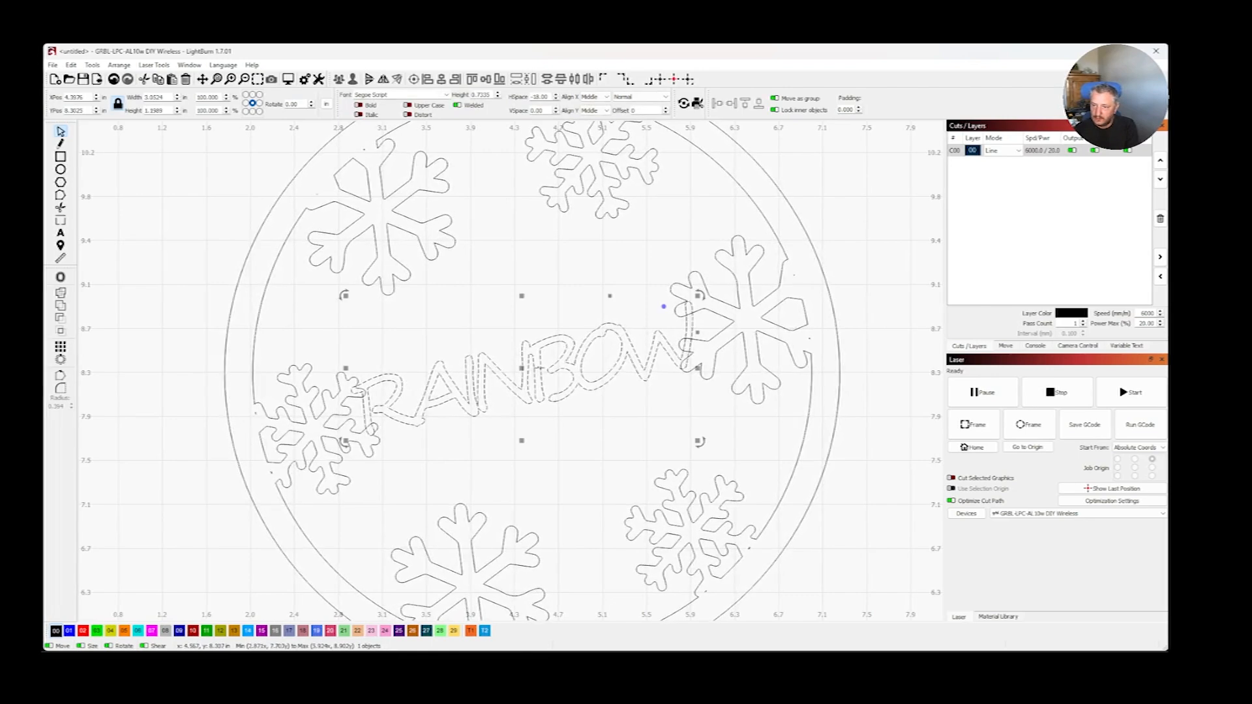
drag(699, 295, 688, 299)
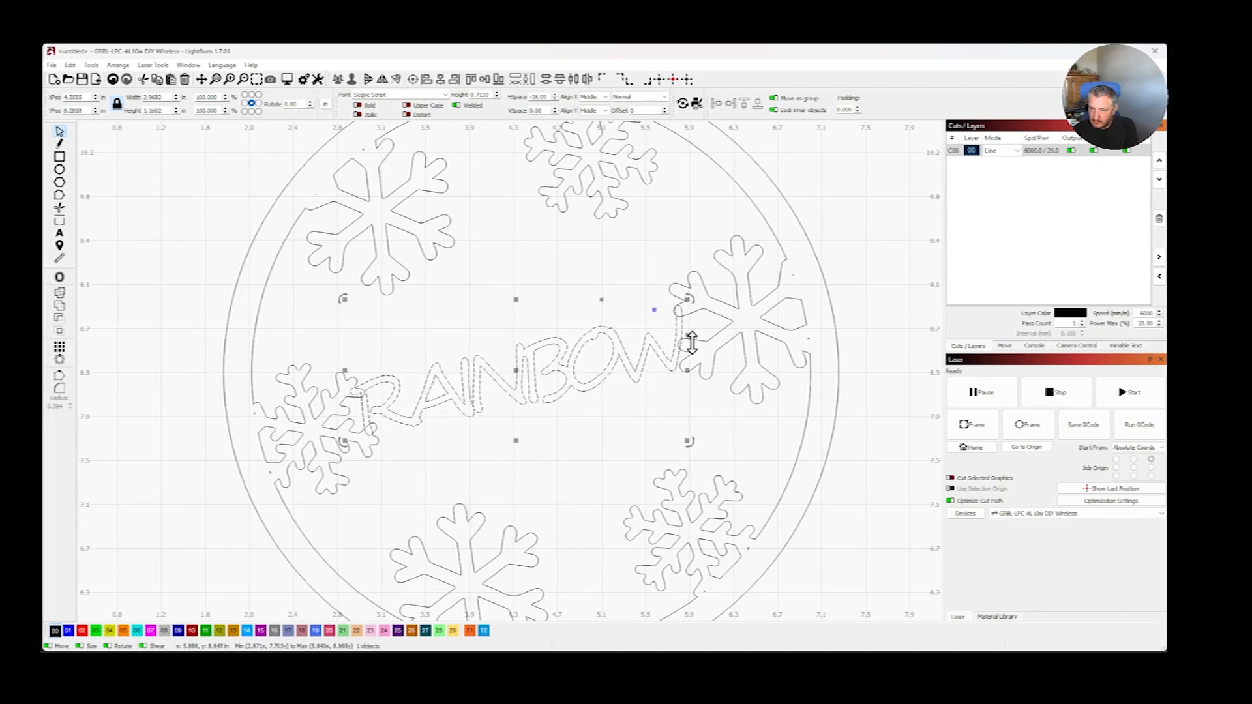
click(194, 369)
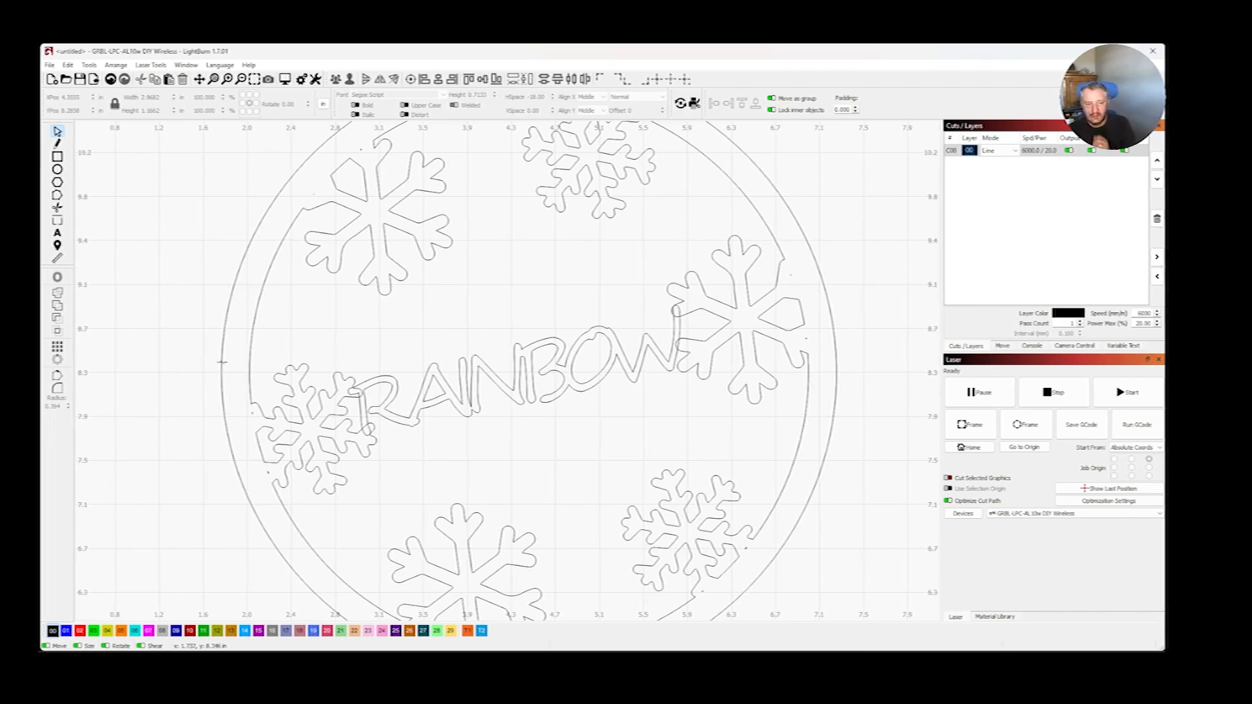
- Merge the snowflake ring and the RAINBOW text into one shape with a Boolean union
click(297, 367)
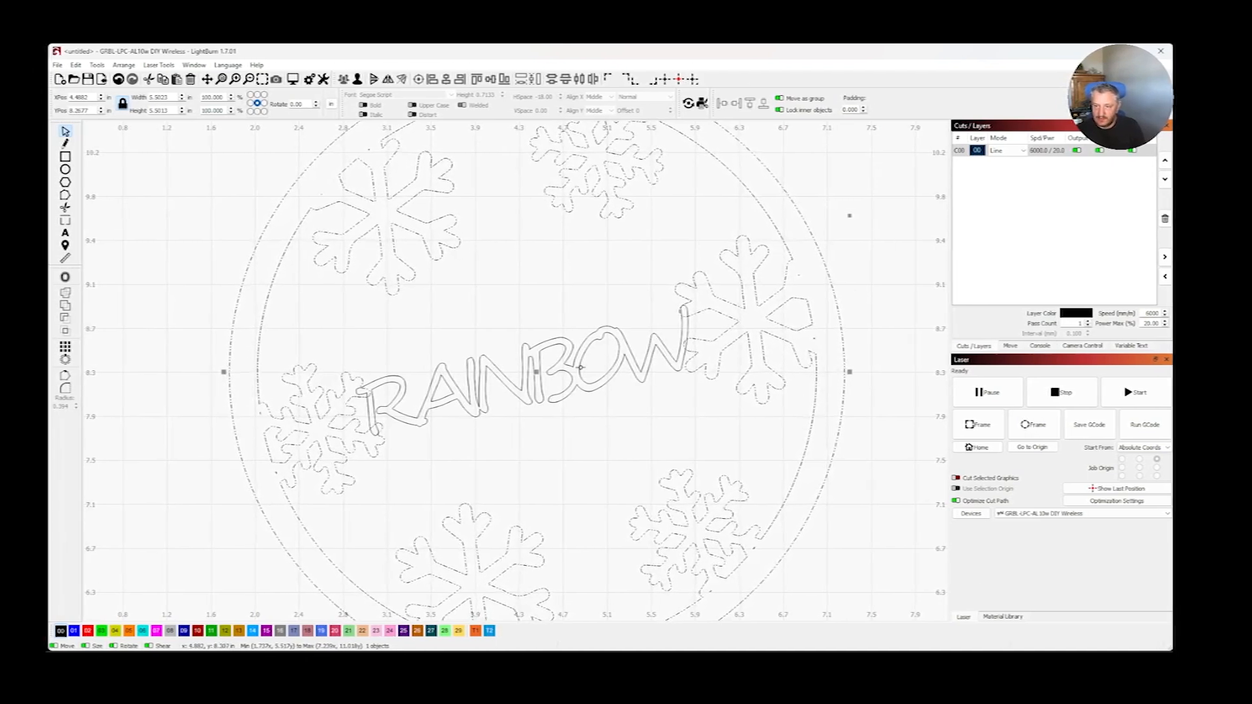
shift+click(562, 344)
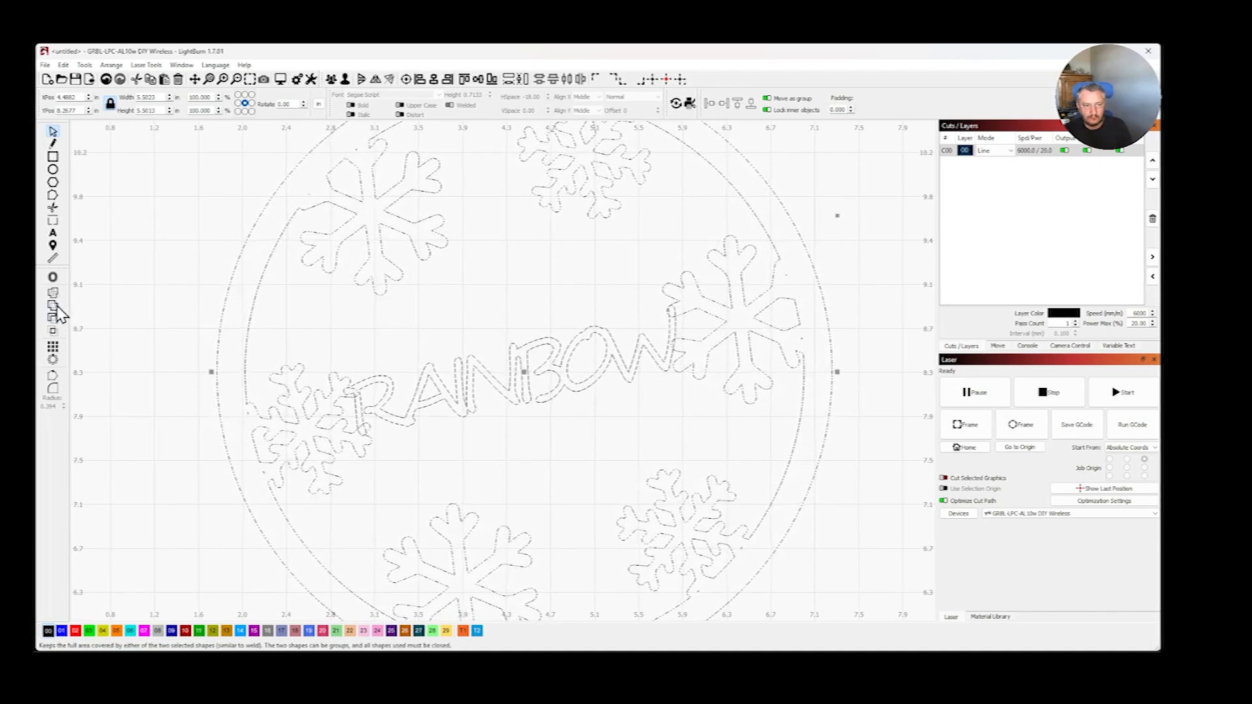
click(168, 324)
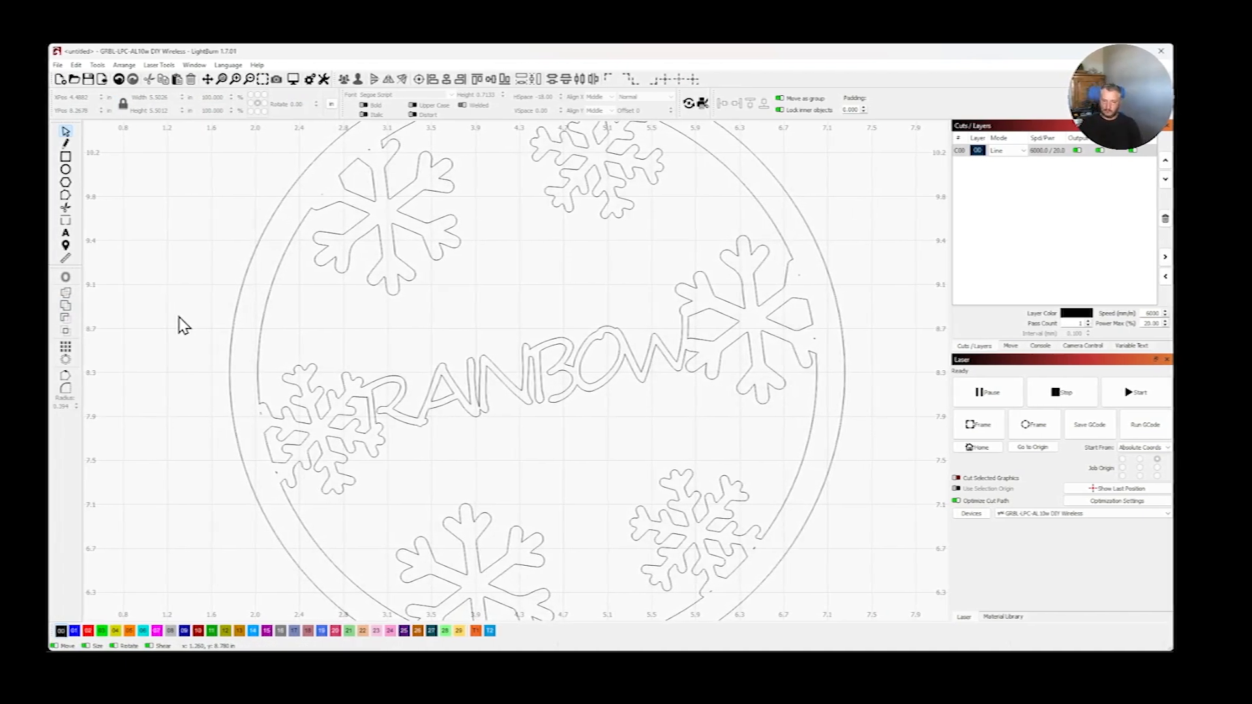
- Draw a small circle about 0.47 in in diameter just above the top of the ornament's ring
scroll(900, 300, down, 1)
scroll(893, 296, down, 4)
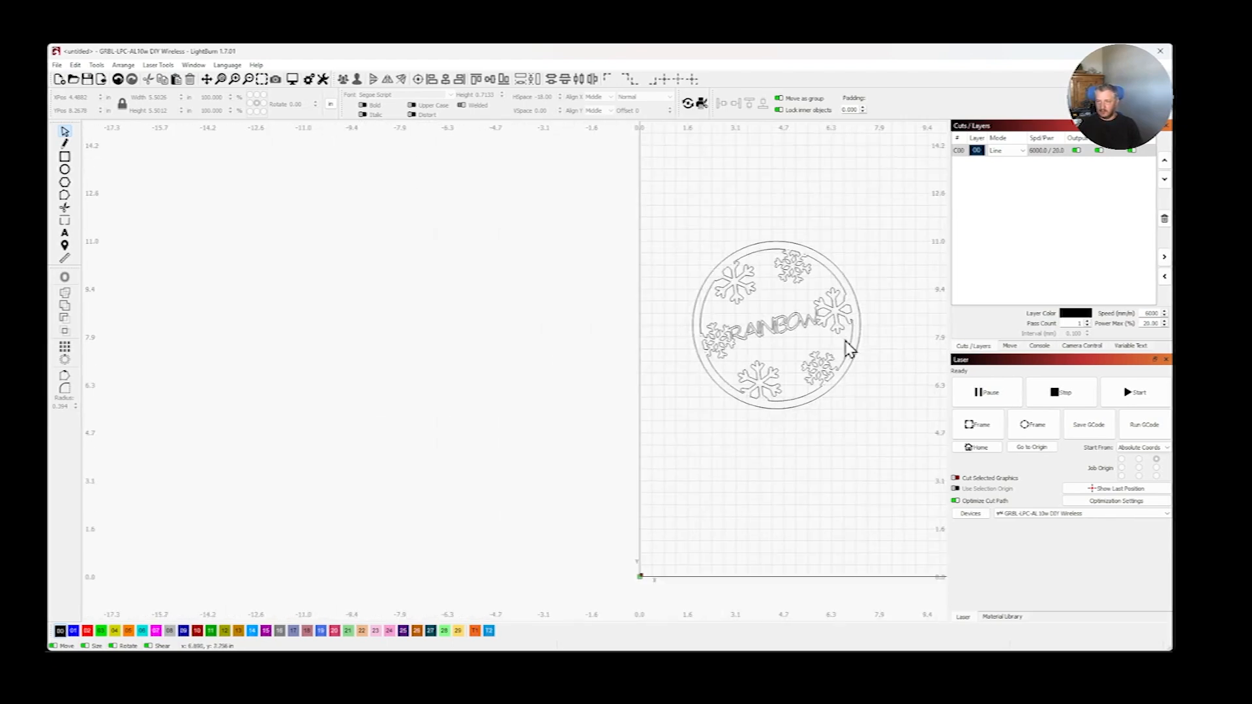
click(206, 79)
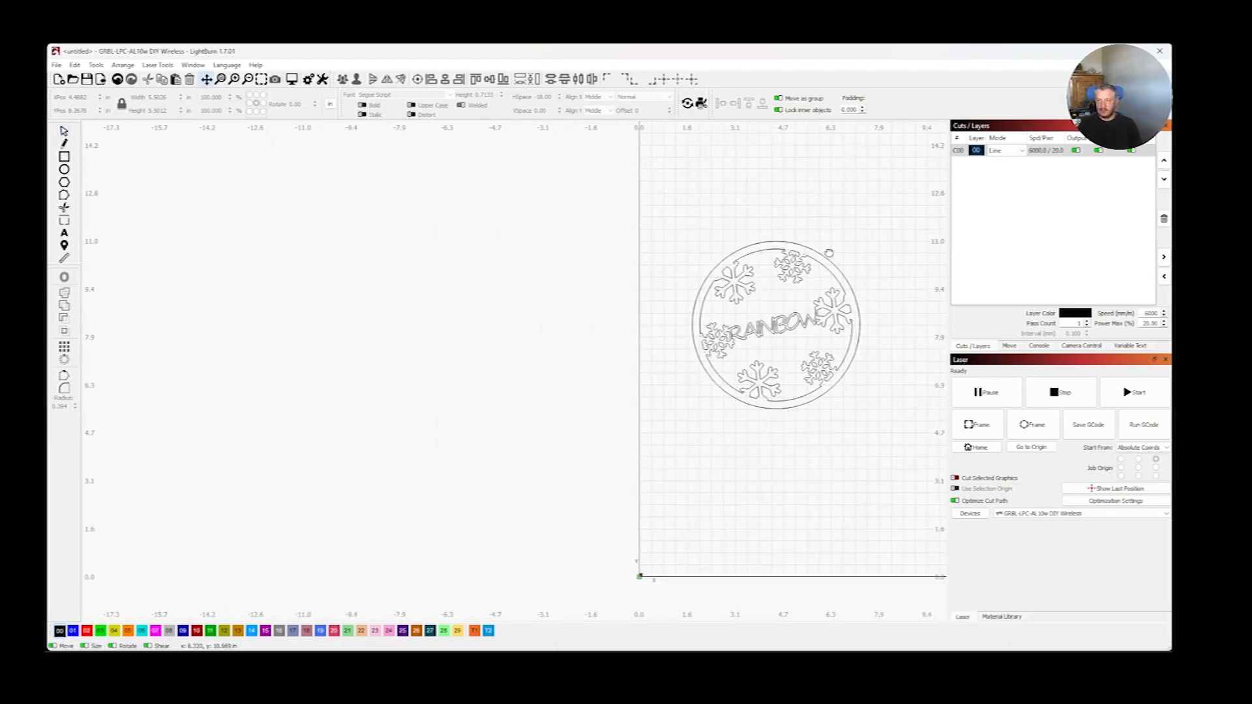
drag(894, 230, 574, 246)
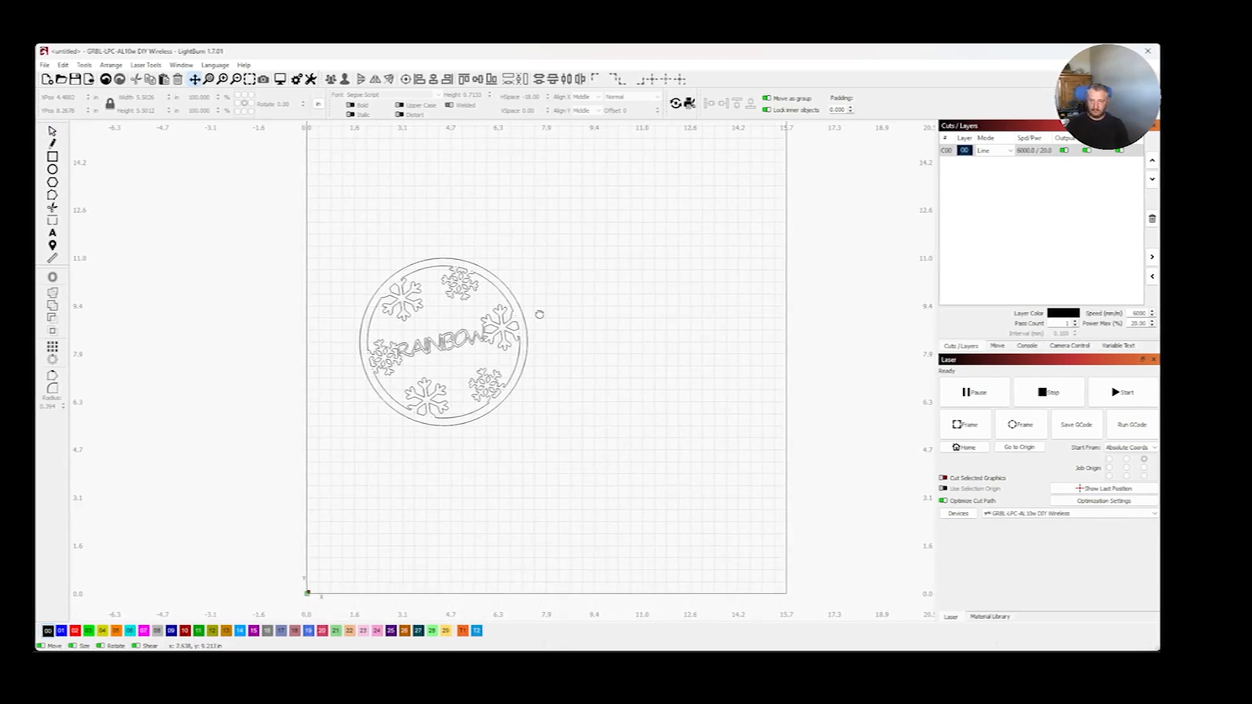
scroll(539, 315, up, 1)
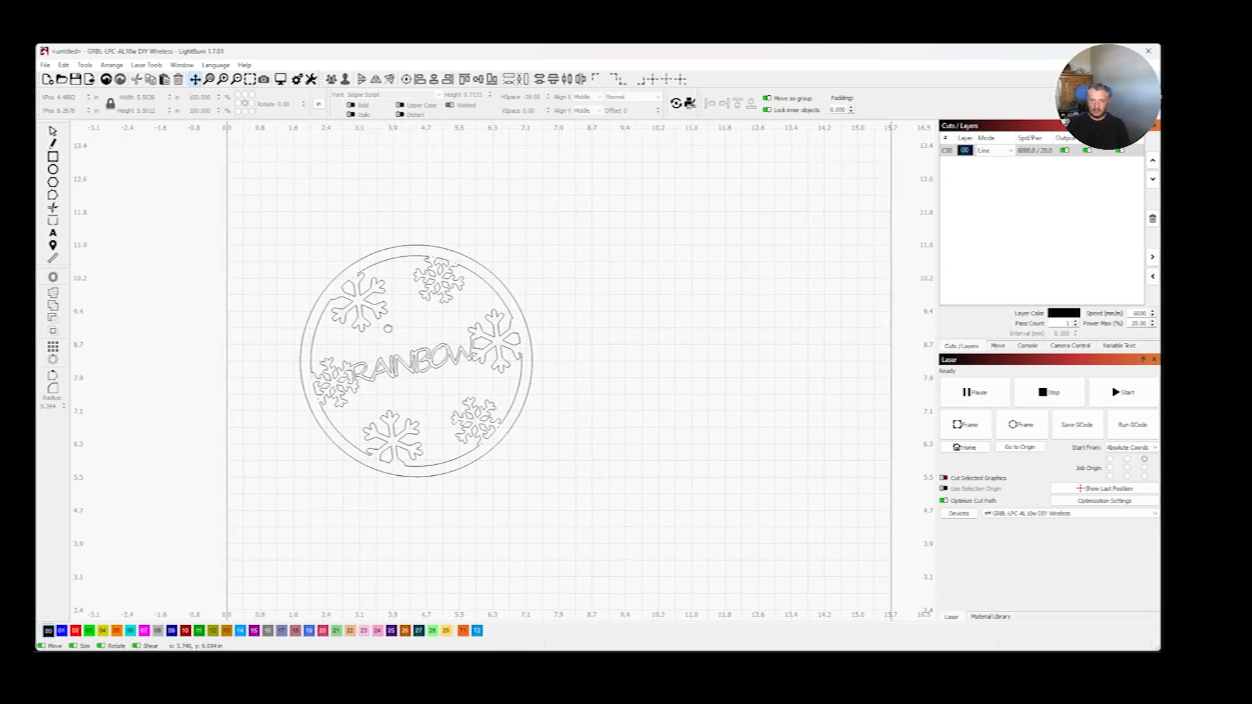
scroll(571, 315, up, 2)
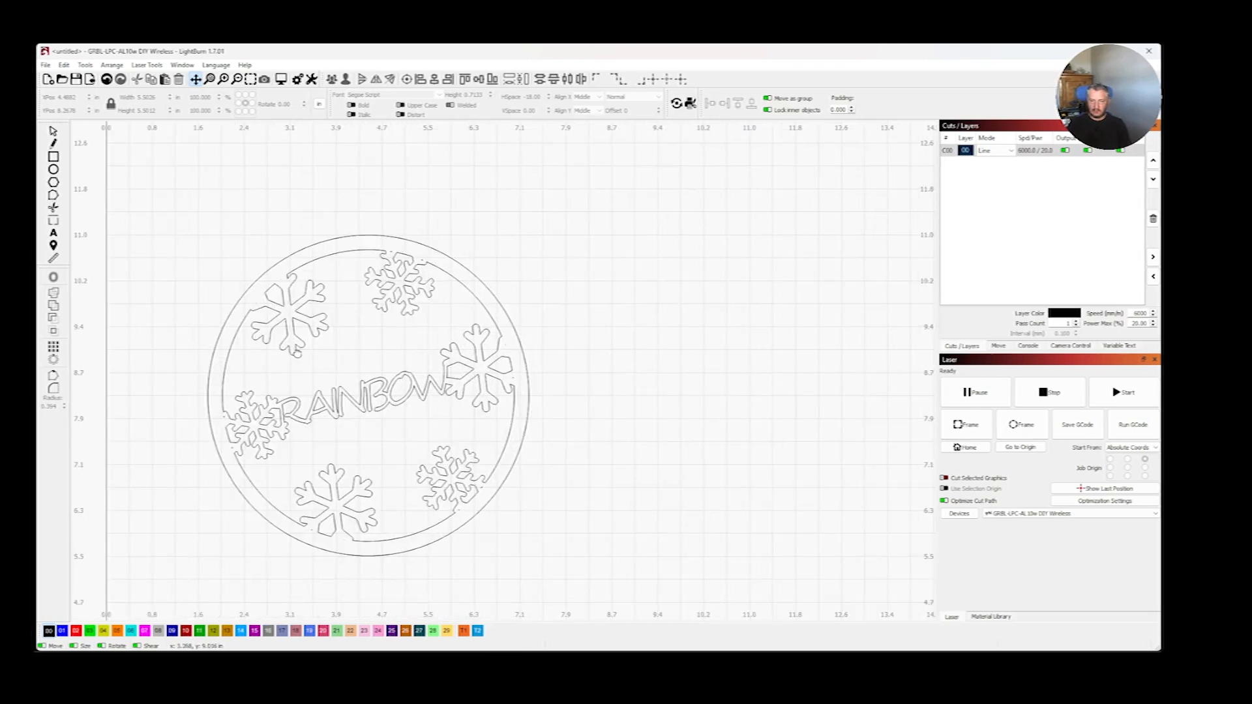
drag(378, 353, 421, 348)
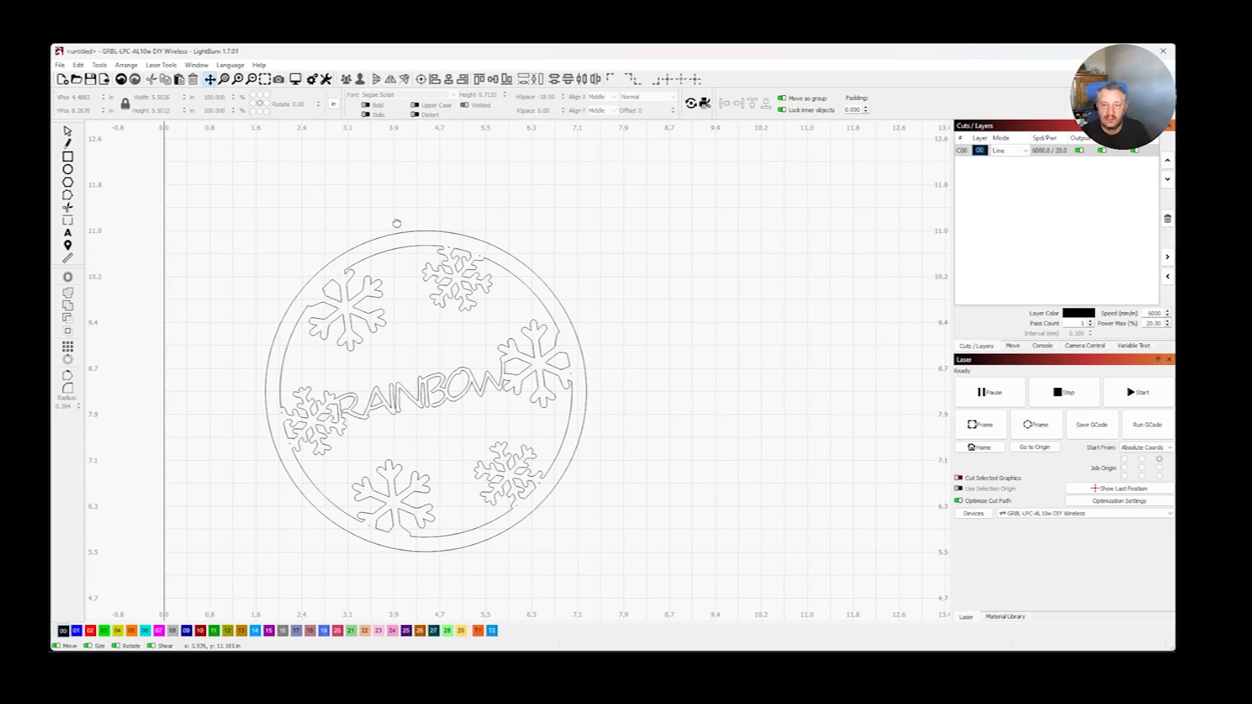
click(68, 171)
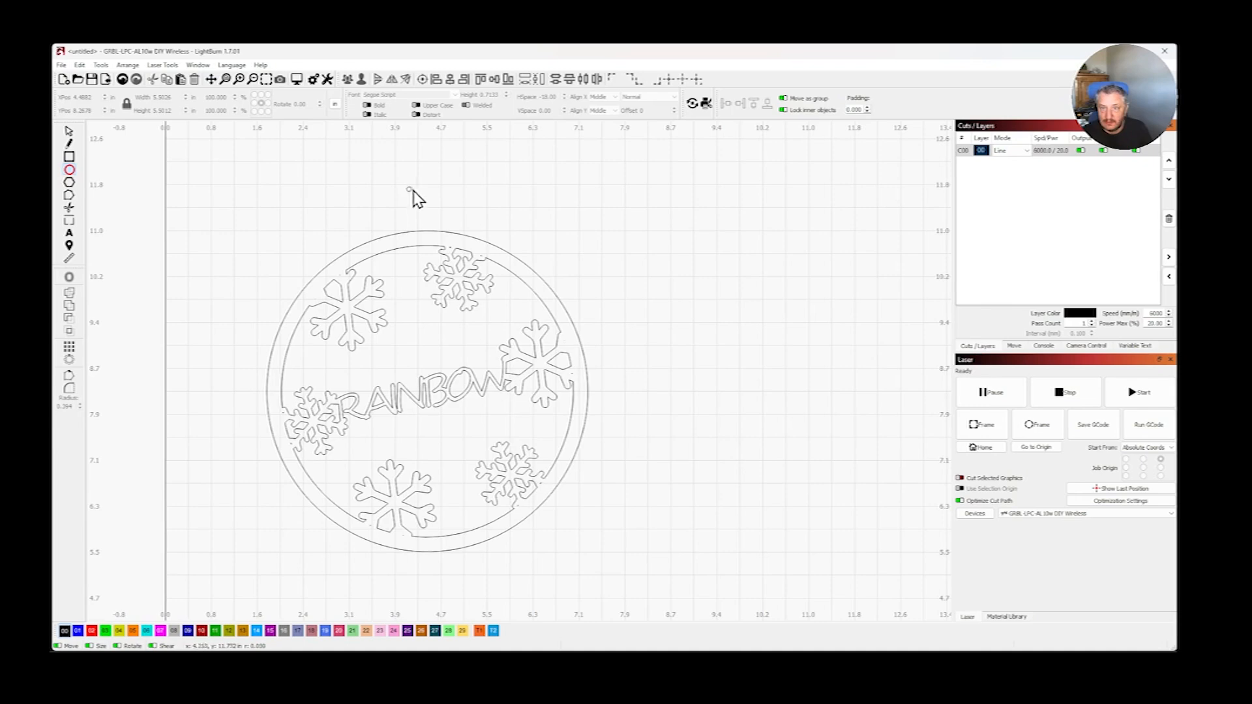
drag(413, 190, 437, 203)
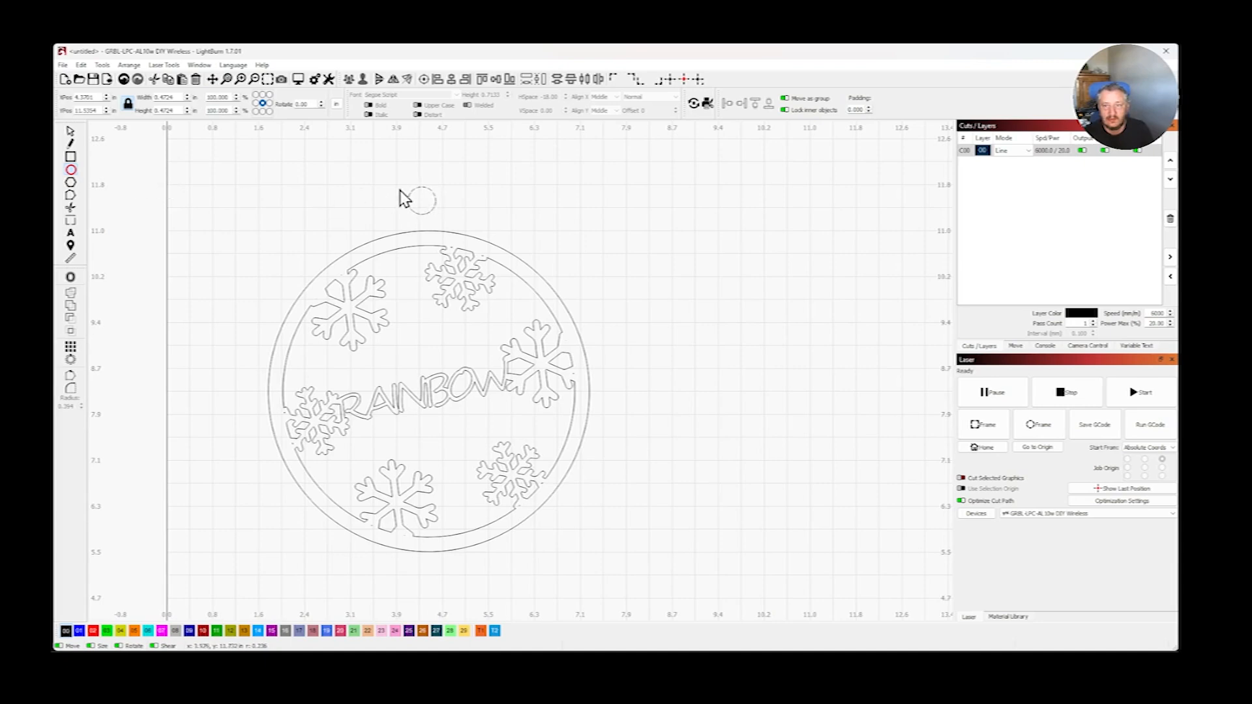
- Offset the small circle above the ornament outward by 0.25 in with round corners
click(72, 278)
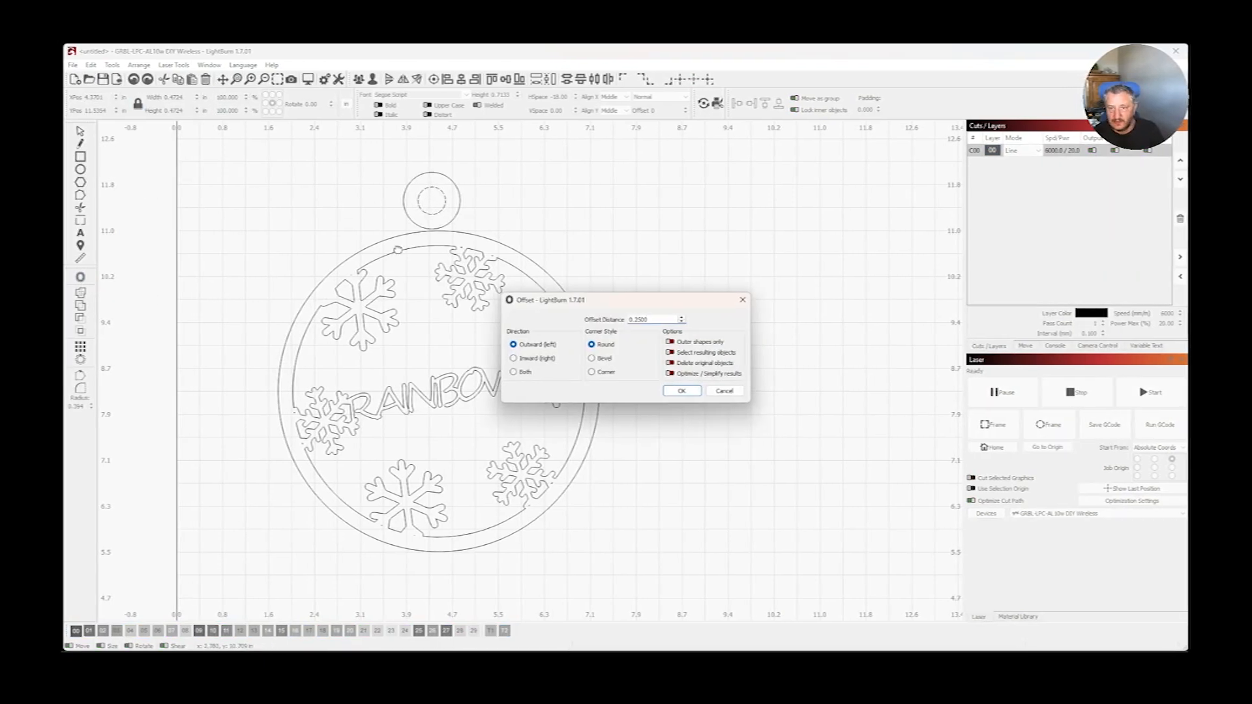
click(530, 359)
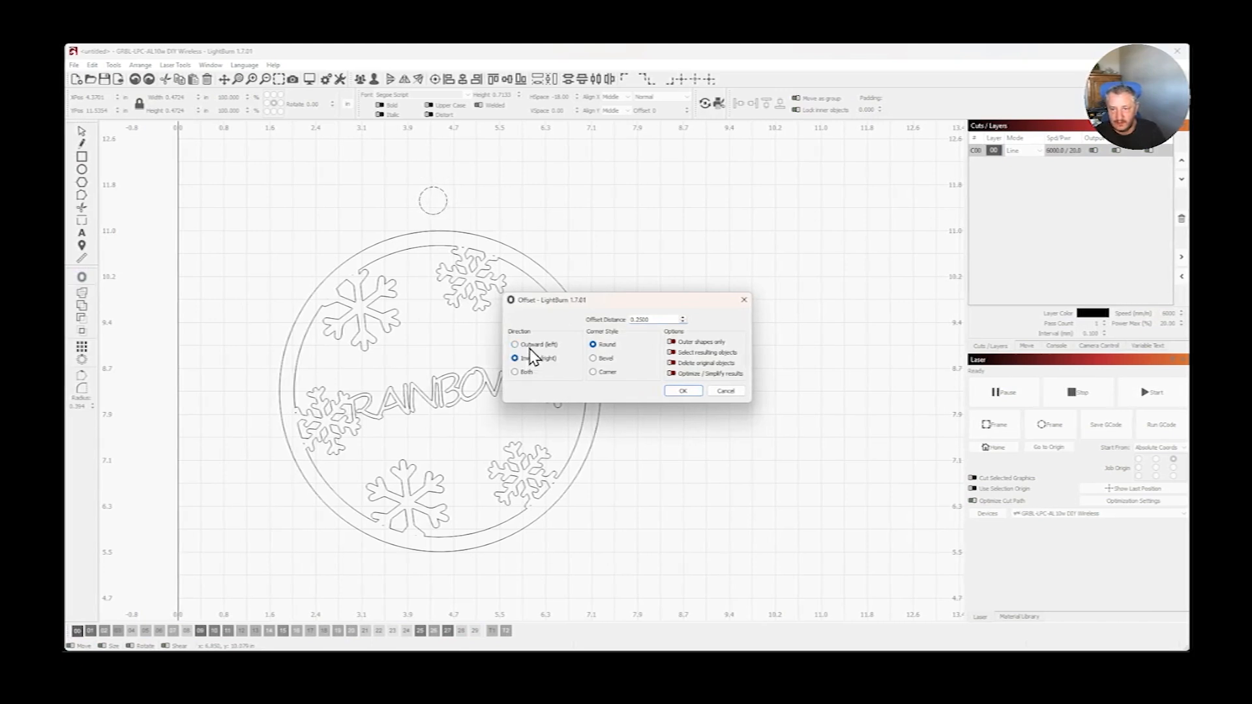
click(532, 346)
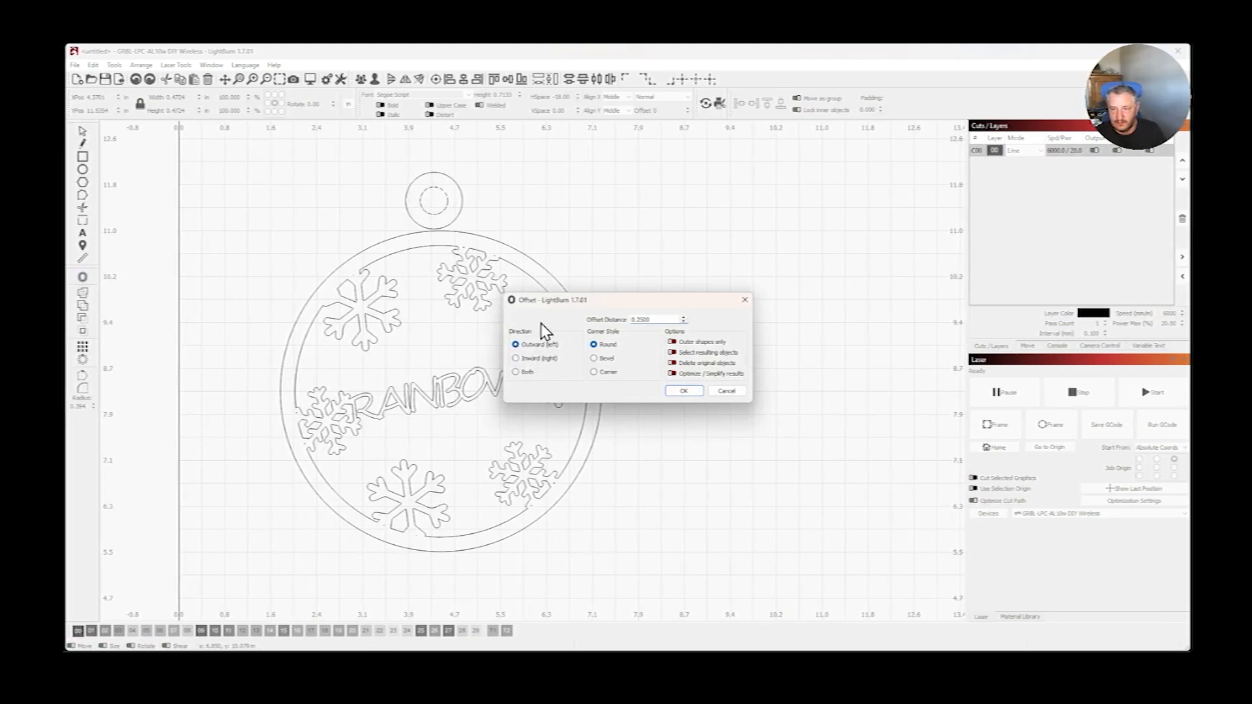
drag(650, 319, 616, 318)
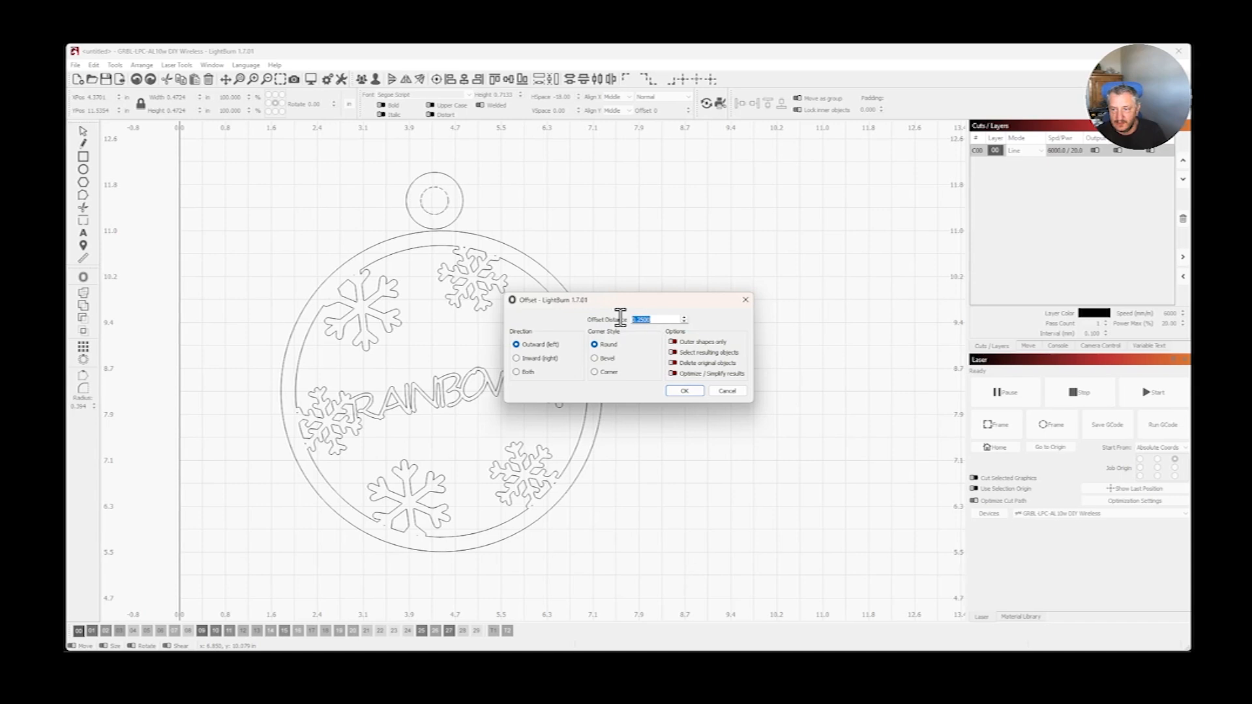
click(692, 392)
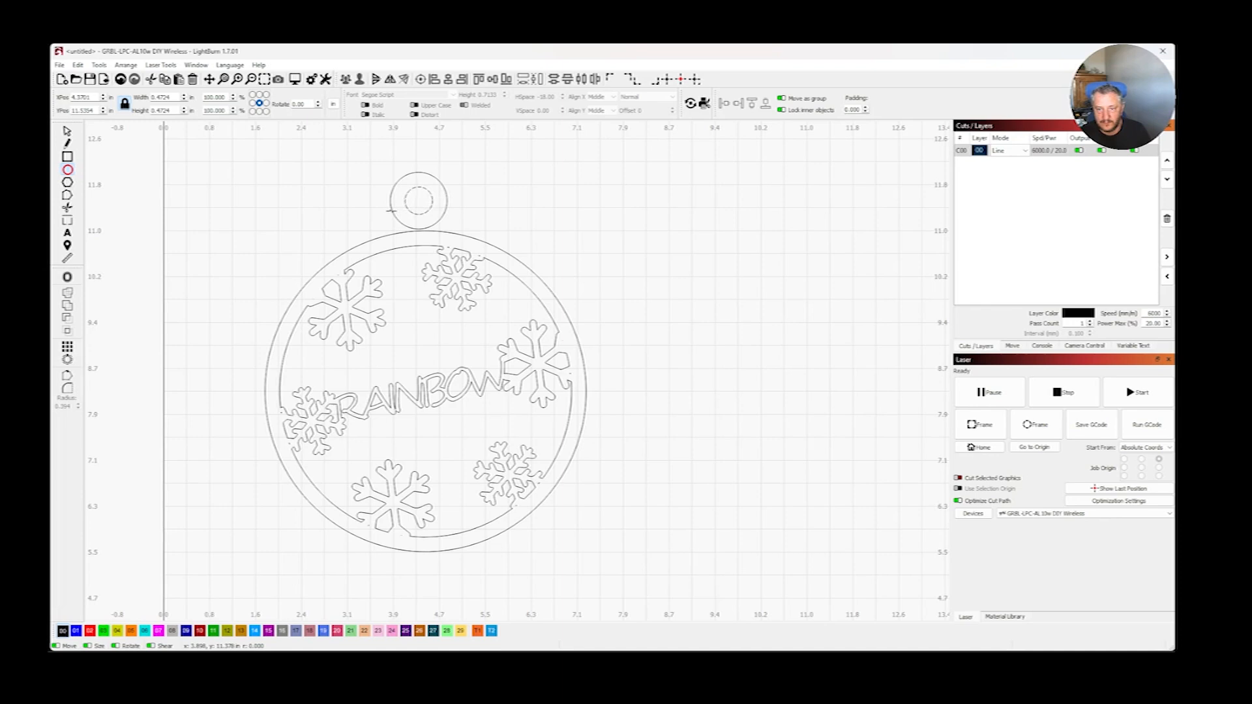
- Combine the small circle and its outer offset circle into one ring-shaped hanging loop
click(67, 131)
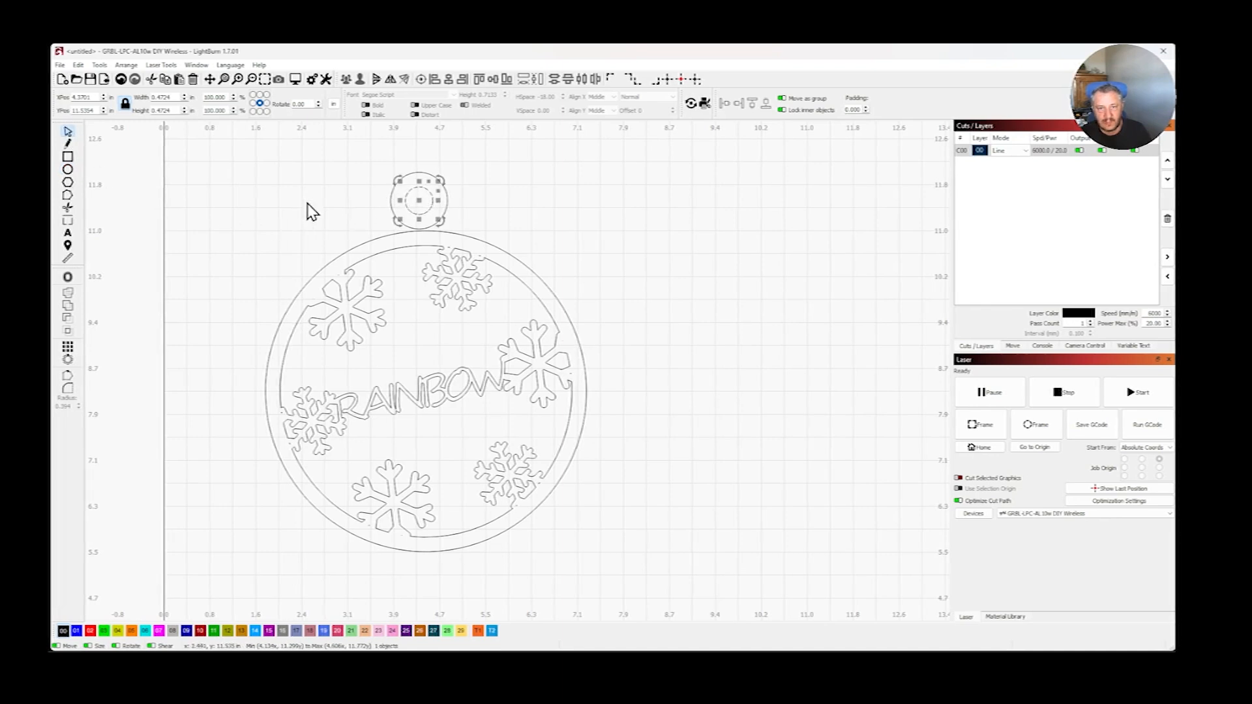
shift+click(390, 203)
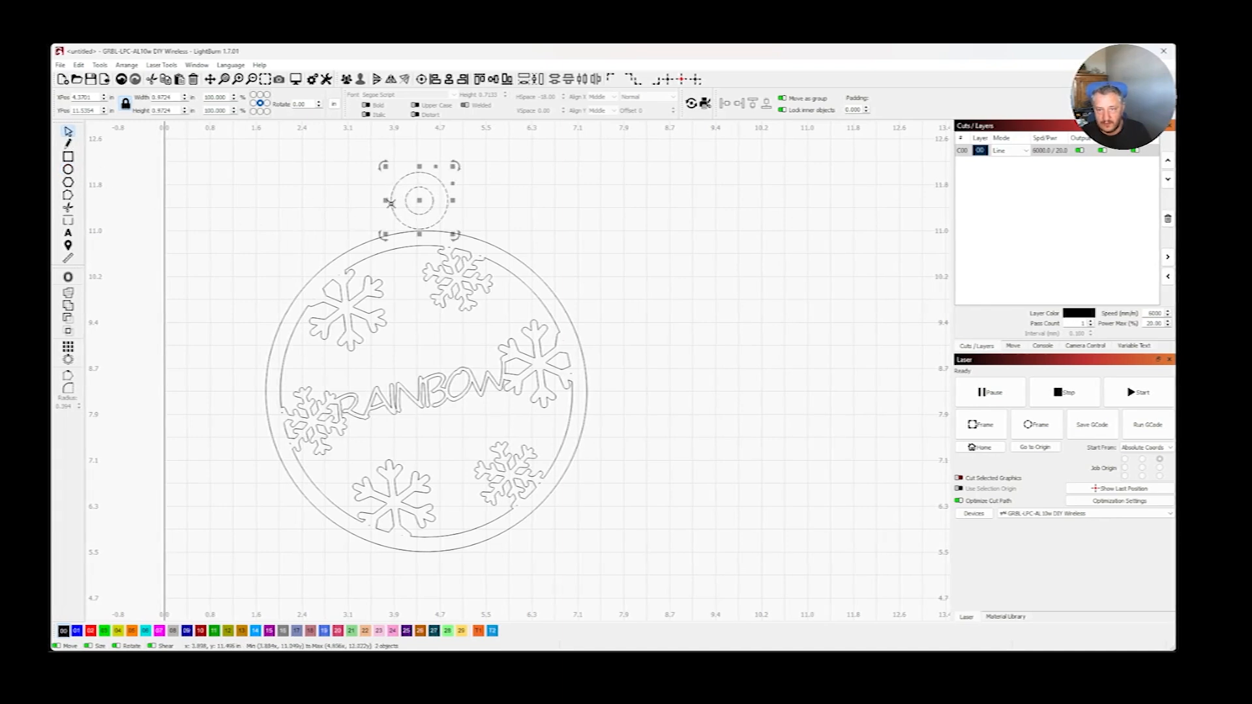
click(69, 298)
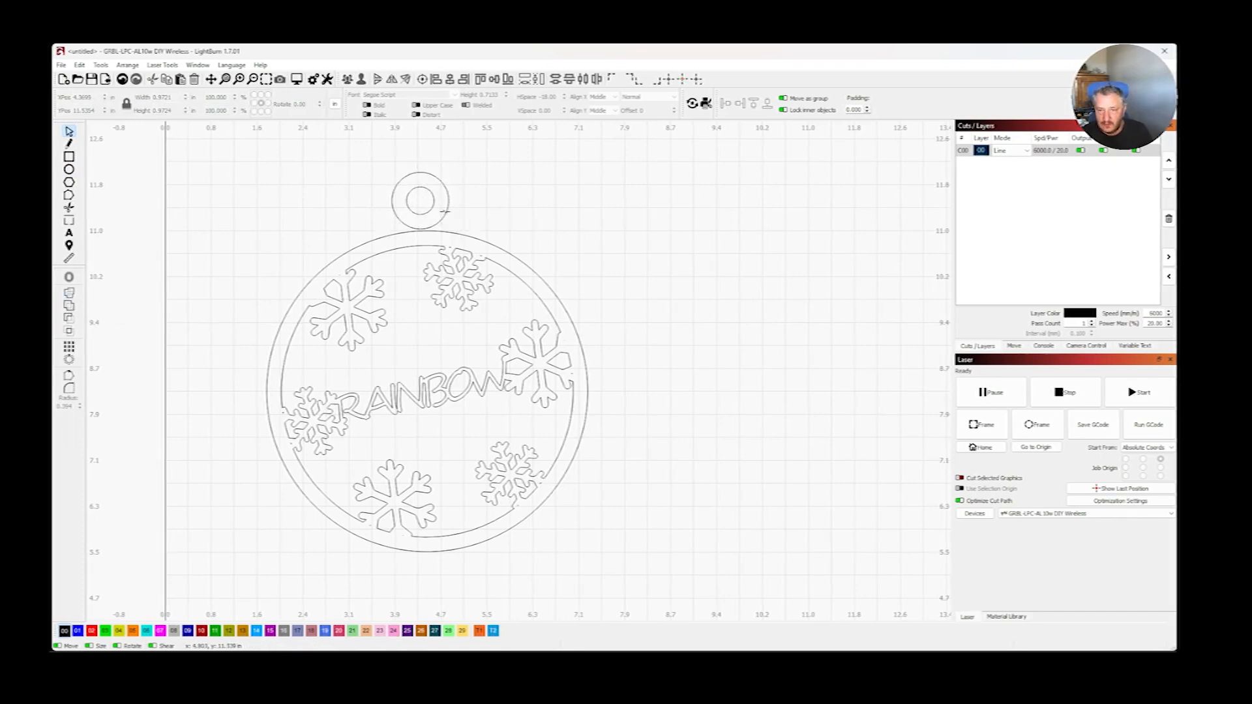
- Move the hanging loop down to overlap the top of the ornament's ring and centre it horizontally on the ornament
click(423, 202)
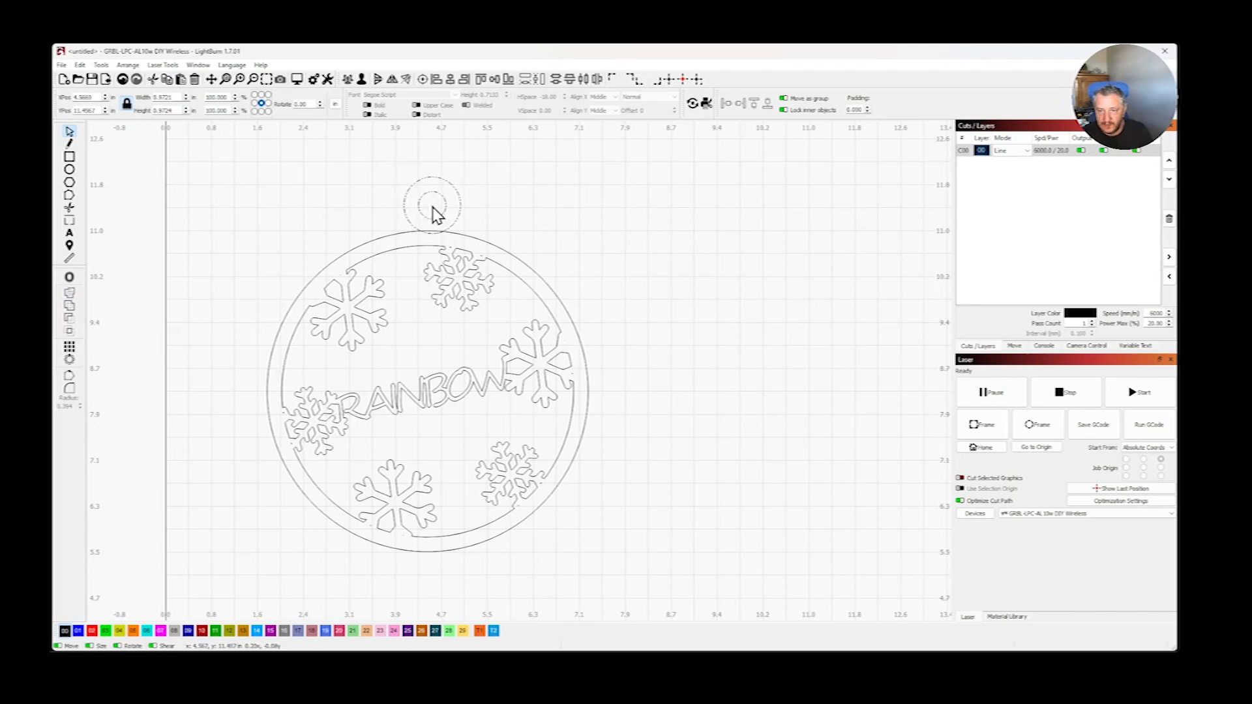
drag(431, 210, 429, 215)
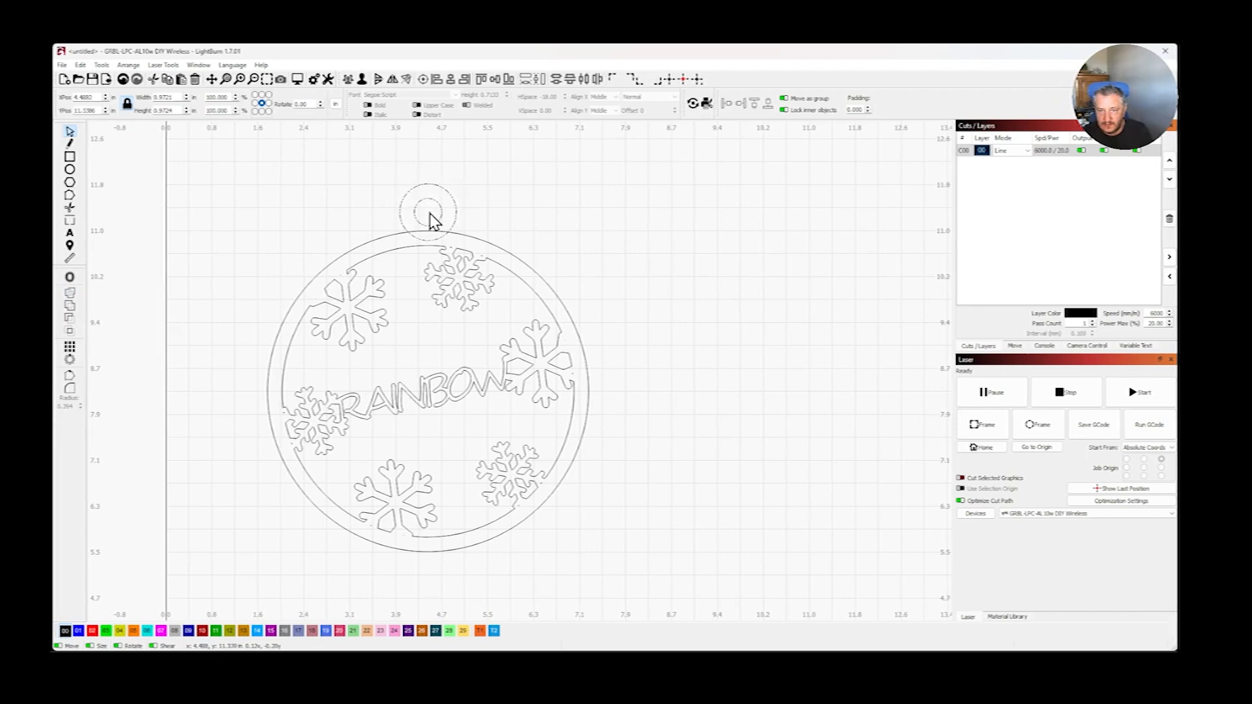
click(430, 214)
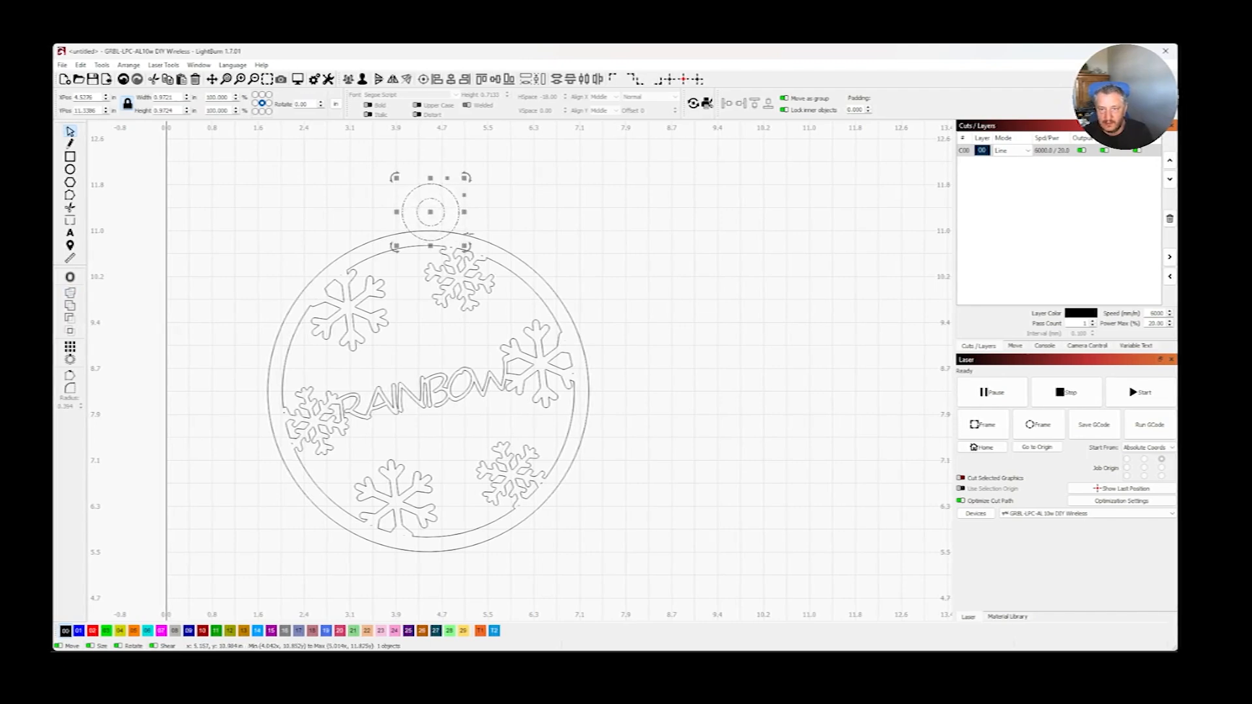
shift+click(362, 246)
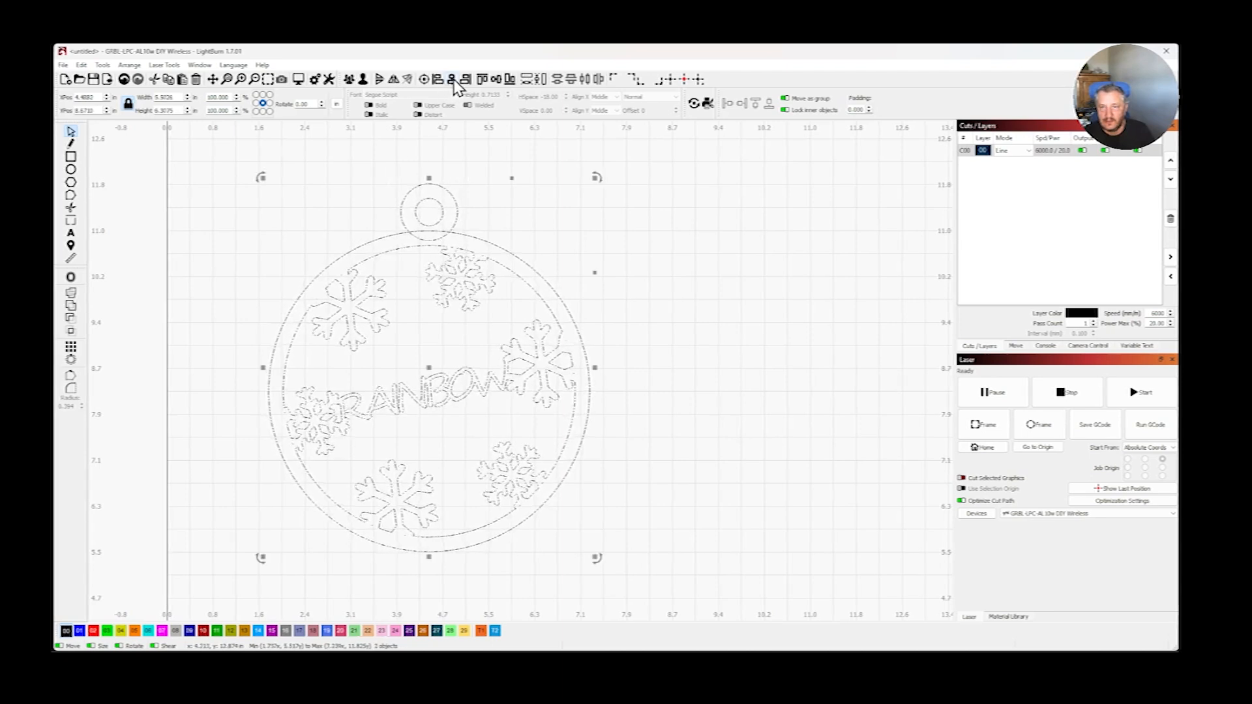
click(217, 203)
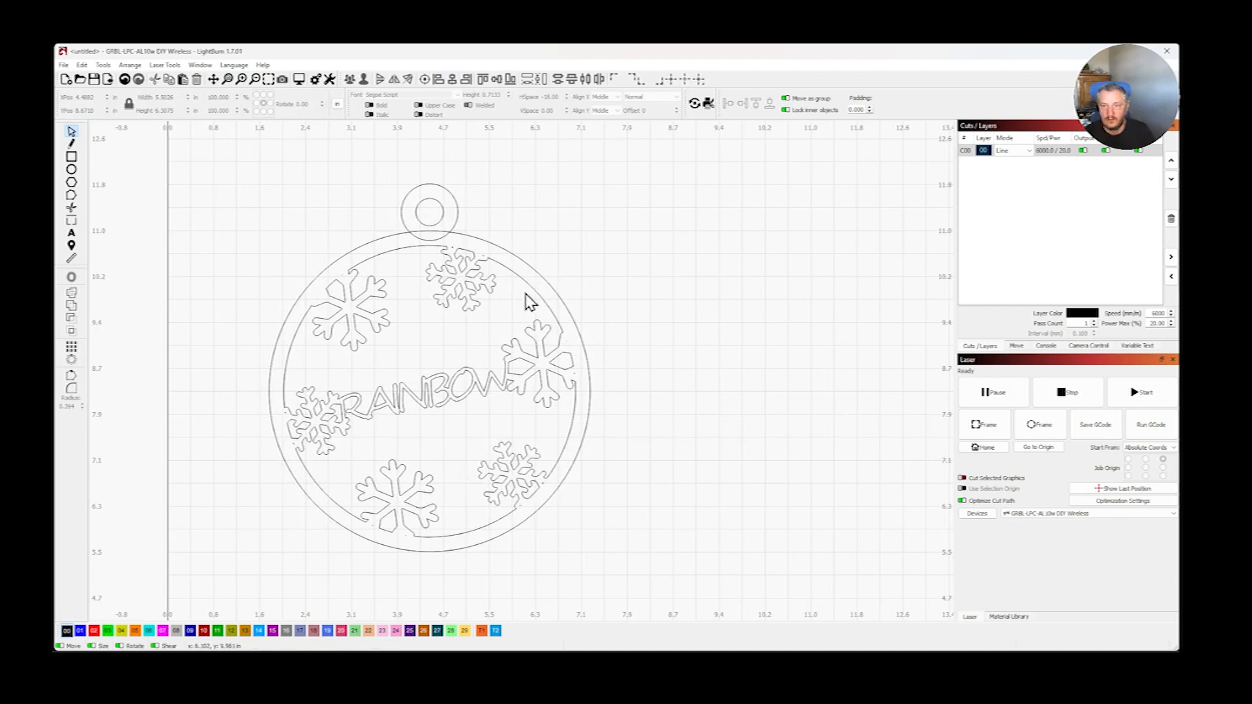
- Merge the hanging loop and the ornament into one shape with a Boolean union
click(459, 218)
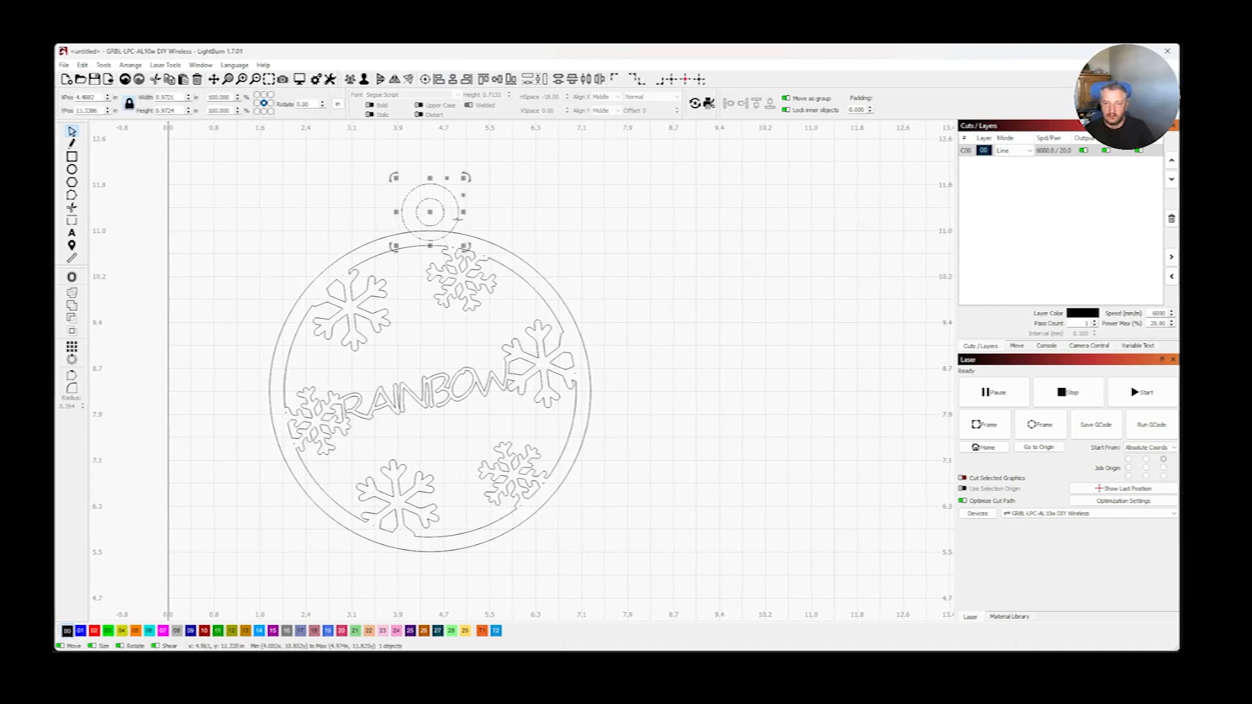
shift+click(350, 251)
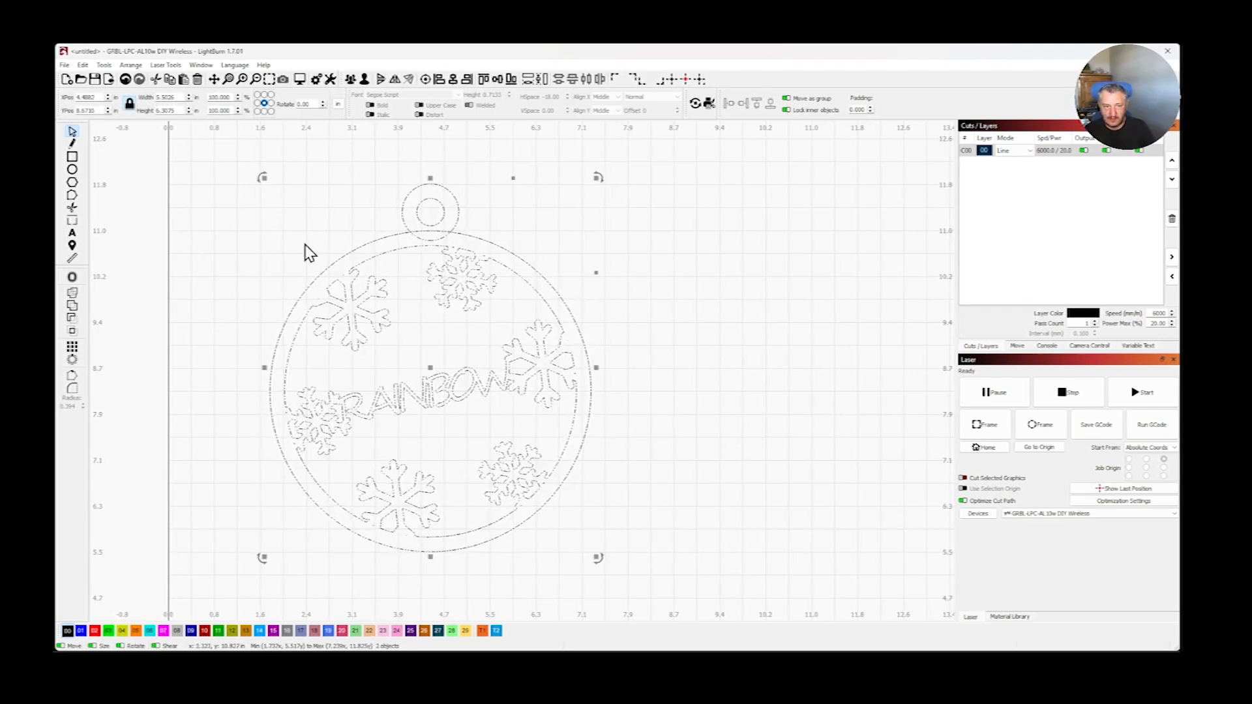
click(73, 305)
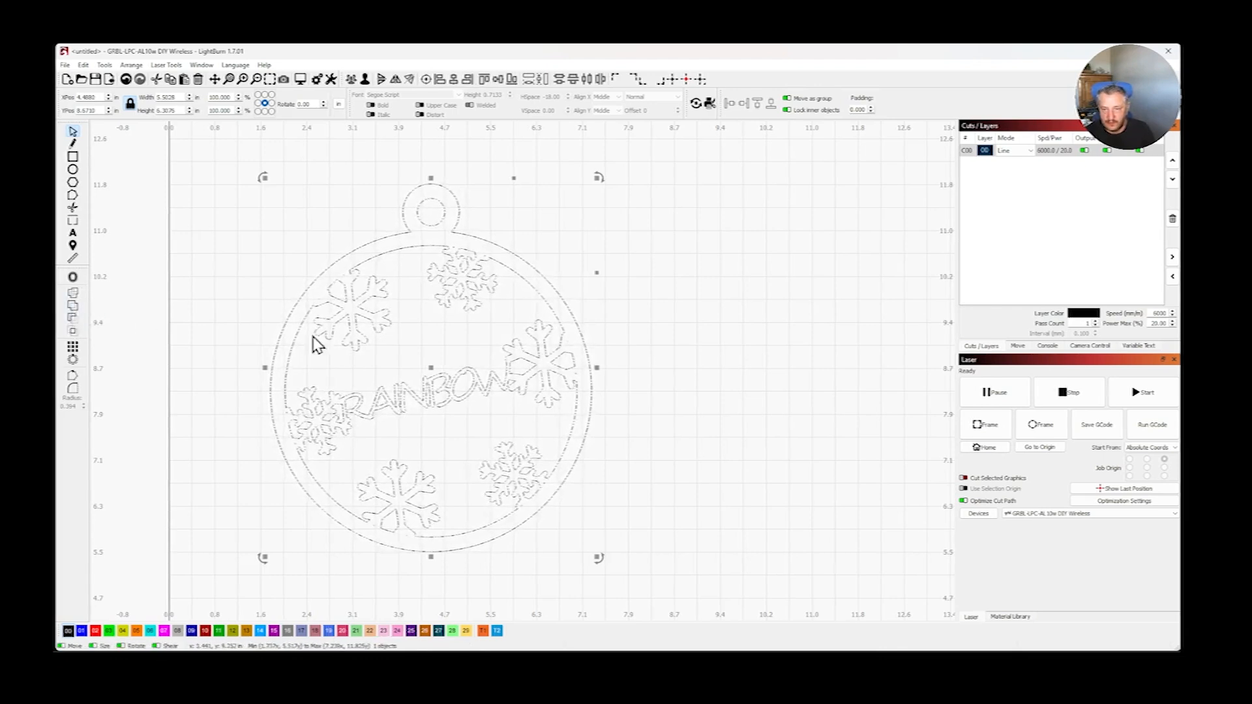
click(729, 268)
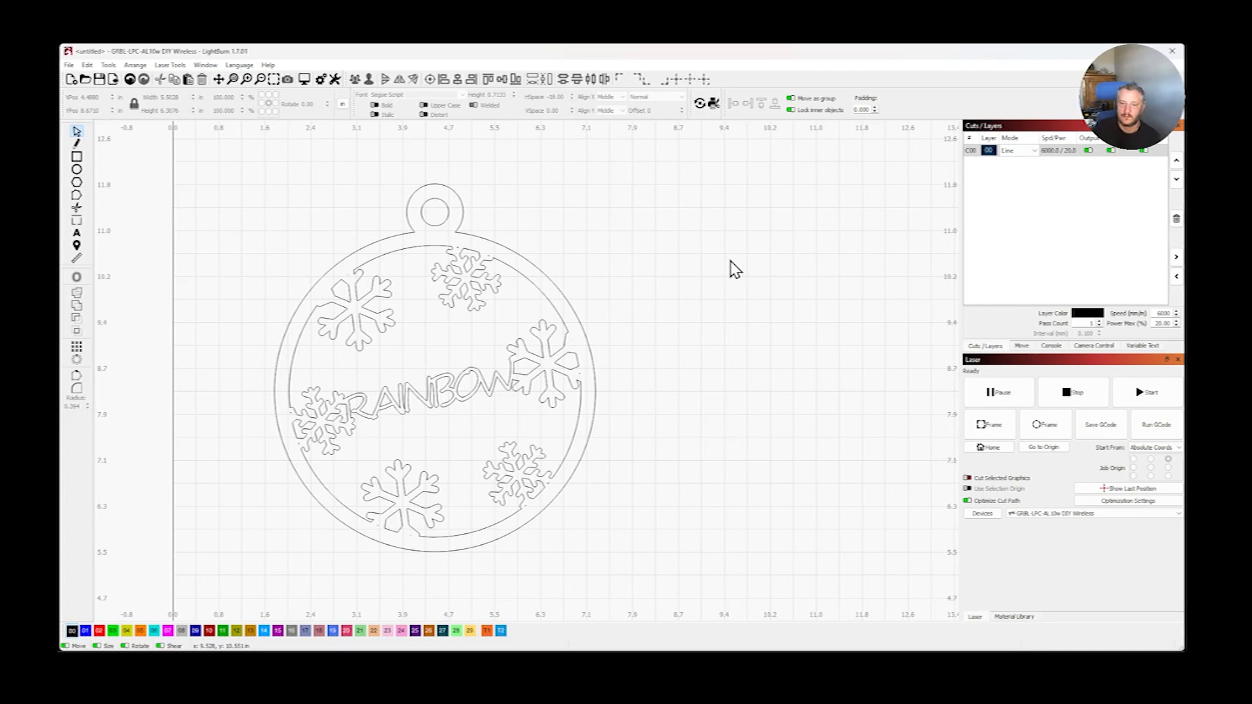
- Set the ornament's line layer C00 to a cut speed of 200 mm/min and a maximum power of 100%
scroll(386, 434, up, 5)
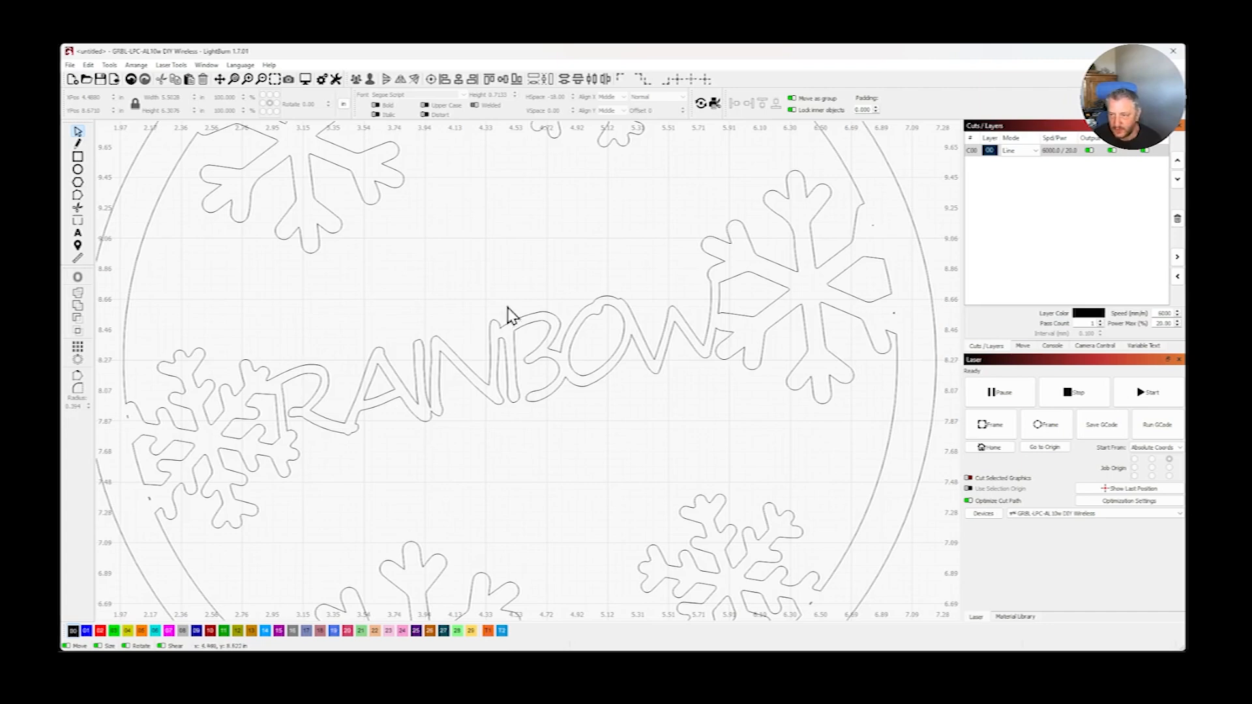
scroll(722, 290, down, 5)
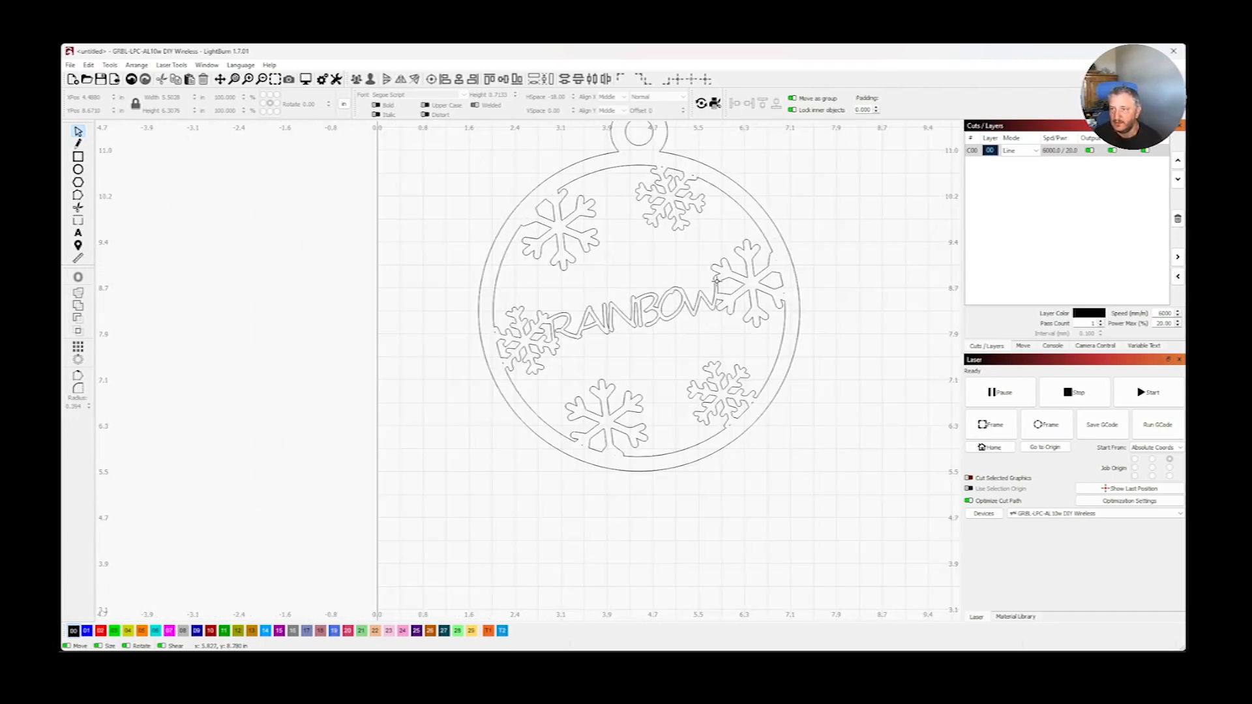
scroll(702, 176, up, 1)
scroll(706, 180, up, 1)
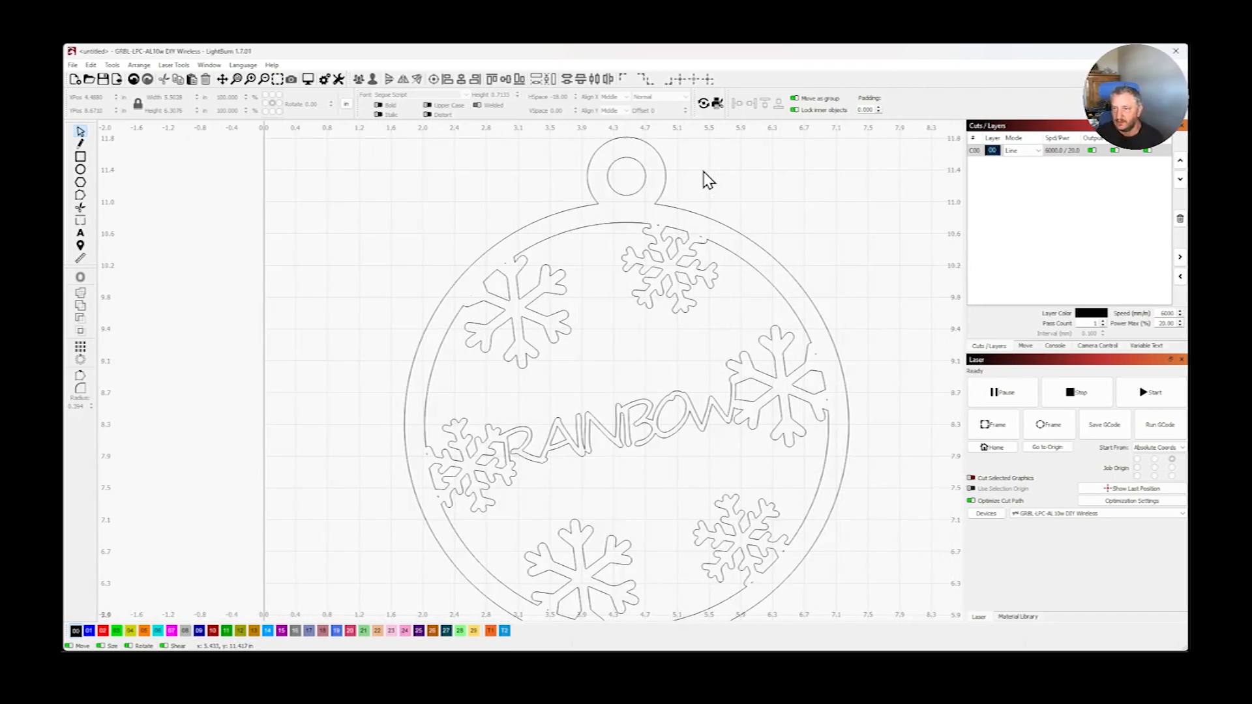
click(986, 151)
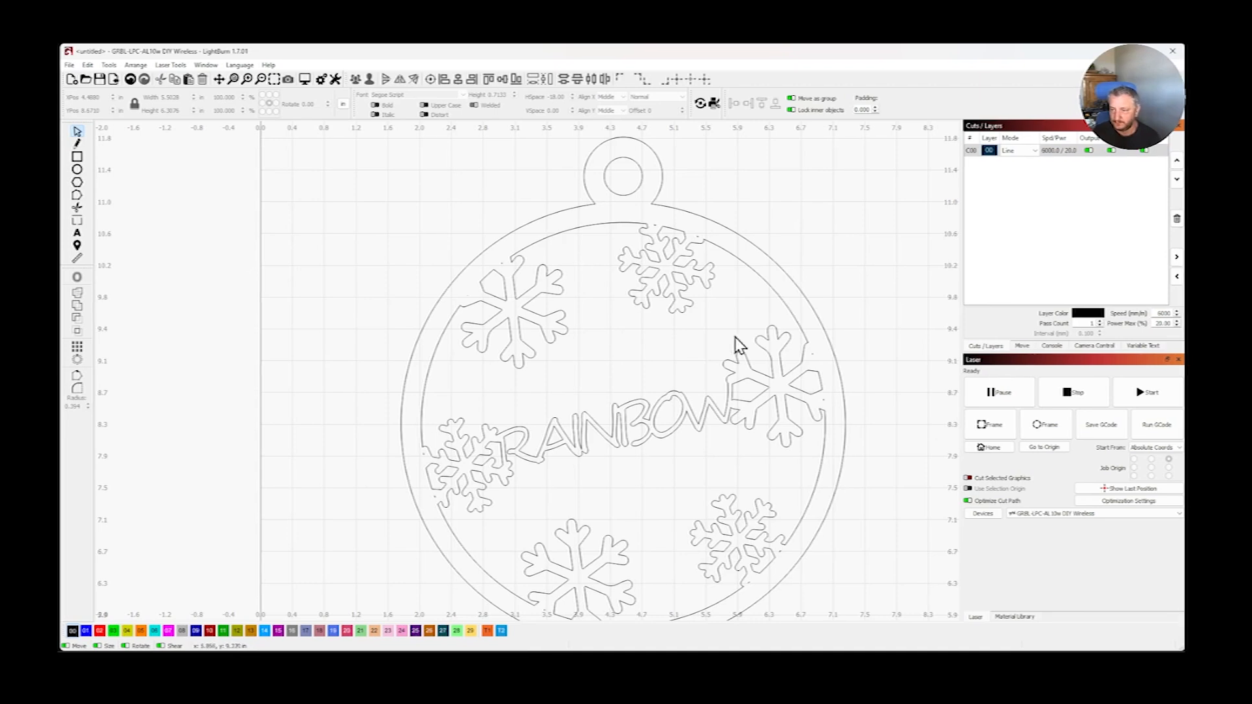
scroll(723, 339, down, 3)
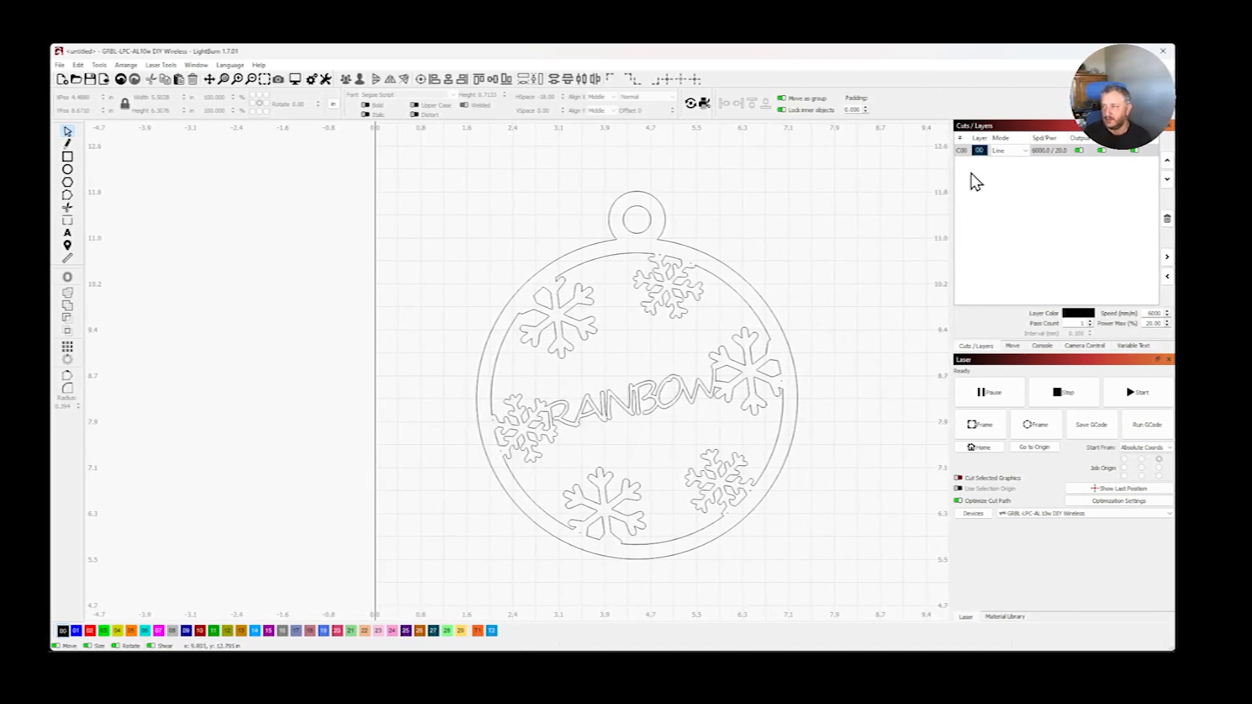
click(1046, 154)
double_click(1048, 157)
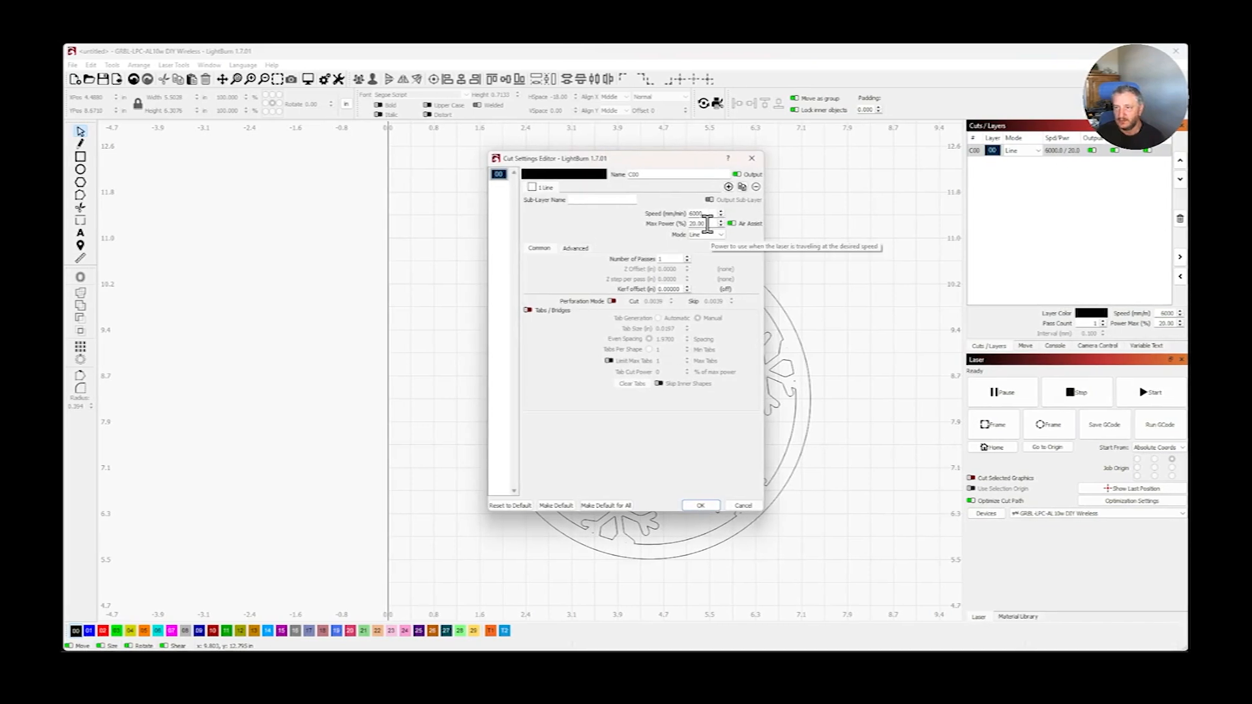
drag(708, 224, 694, 223)
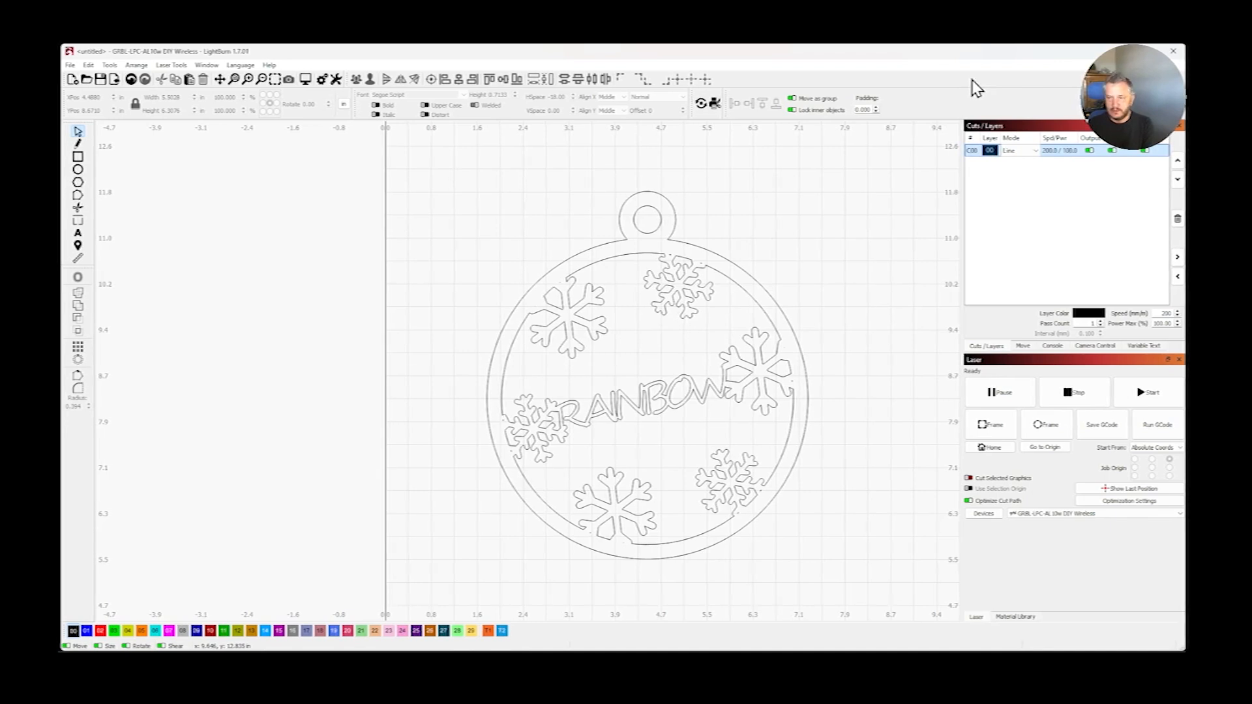
- Save the project as "test" in the lightburn folder on the Desktop
click(70, 65)
click(119, 174)
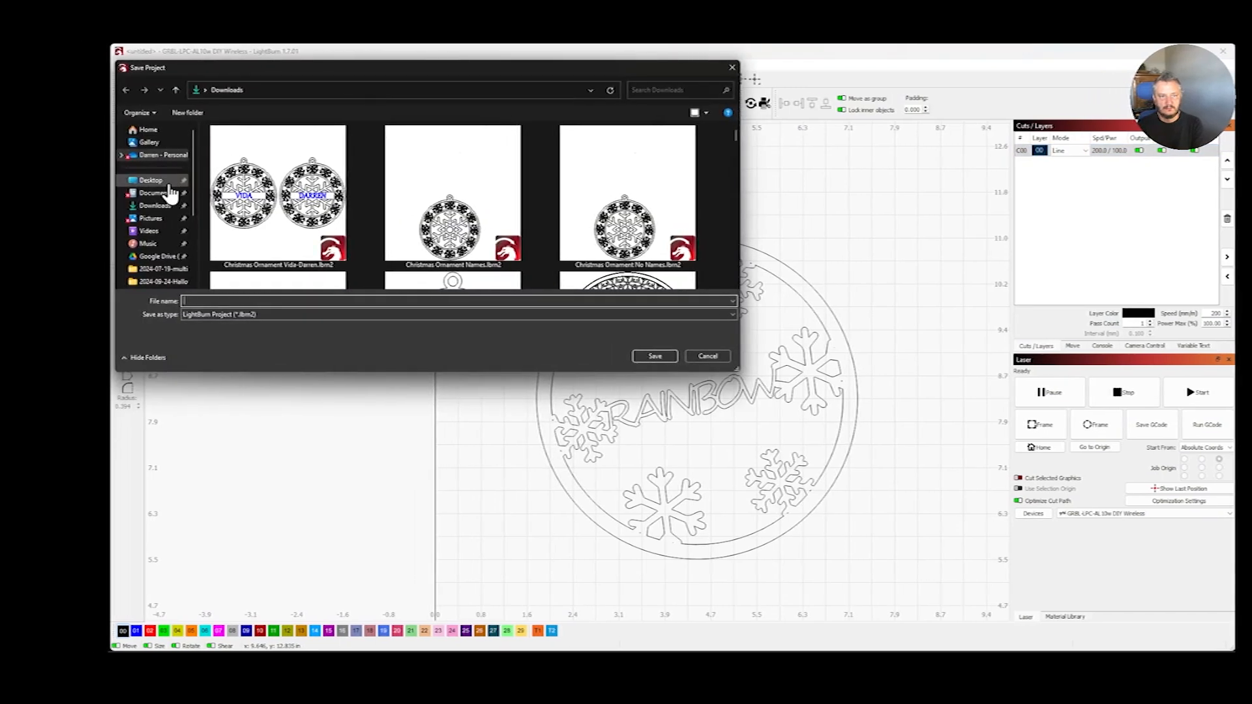
click(161, 185)
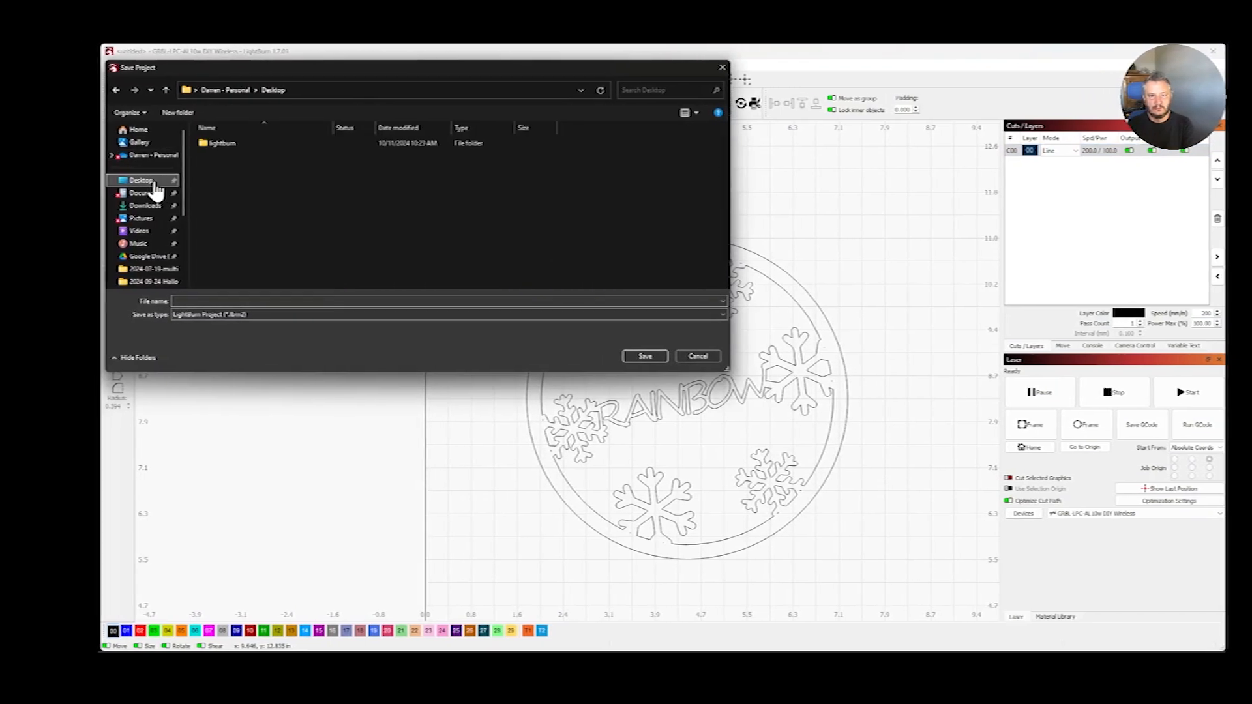
click(229, 145)
double_click(218, 146)
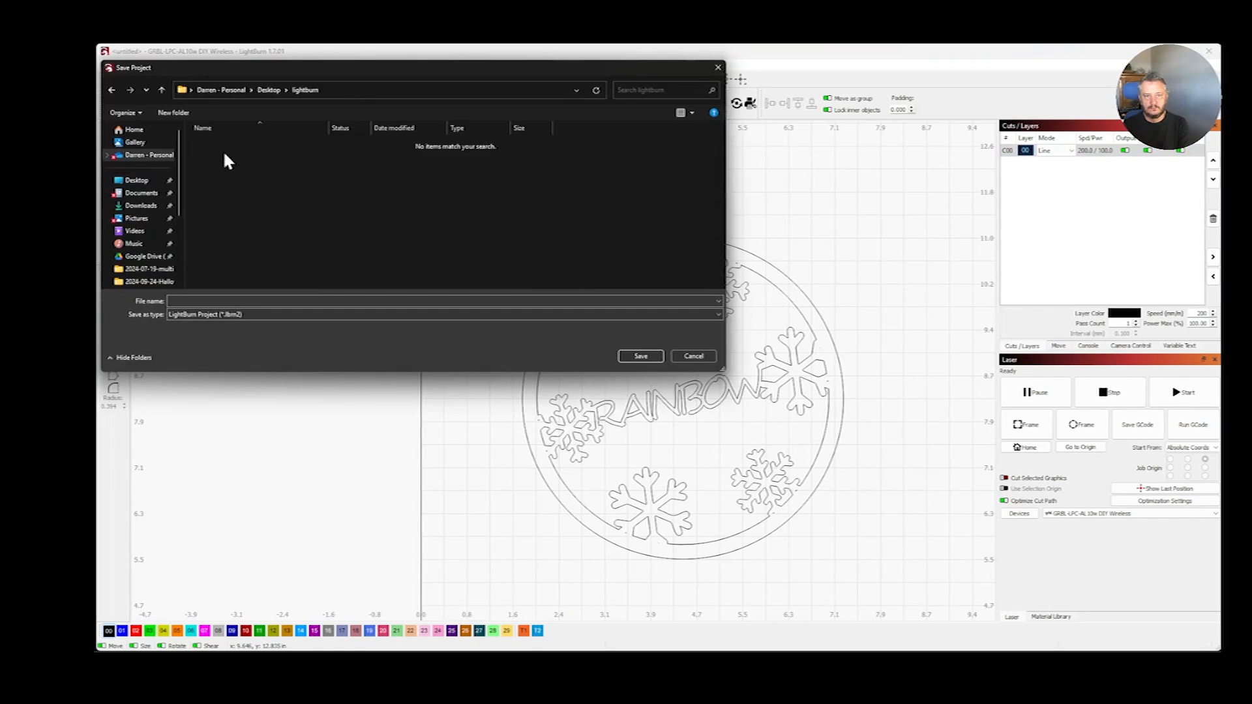
click(287, 301)
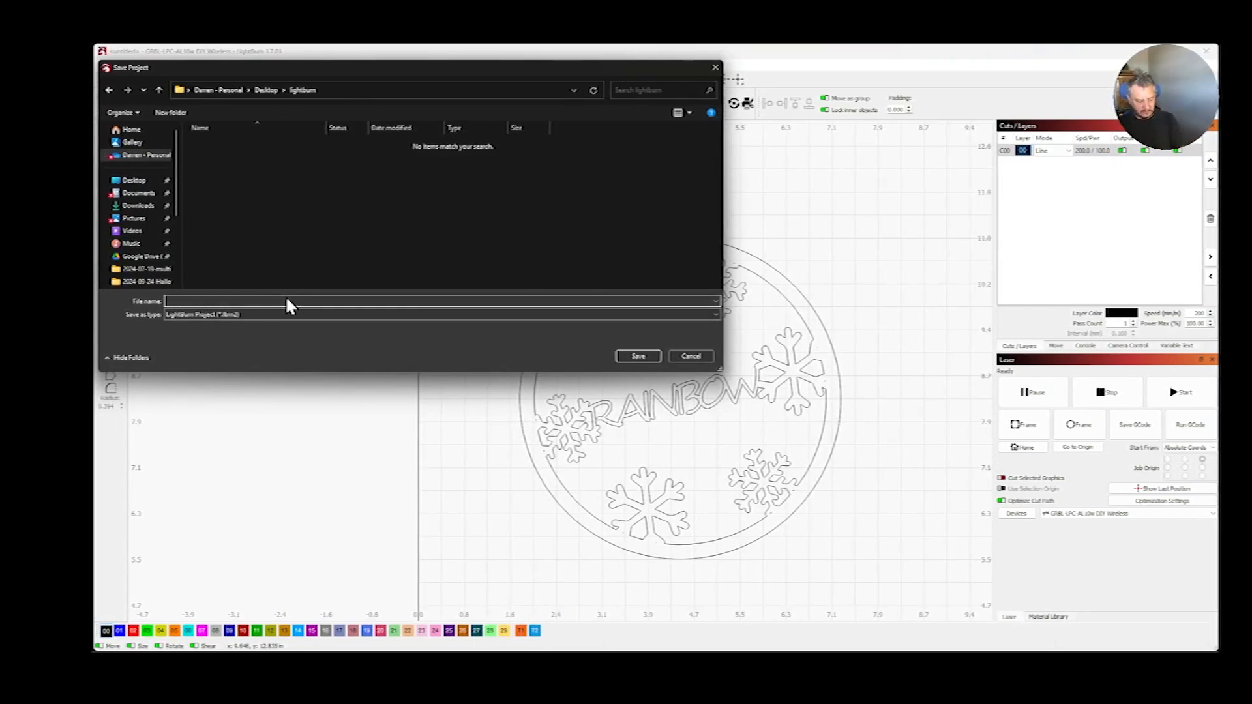
text(test)
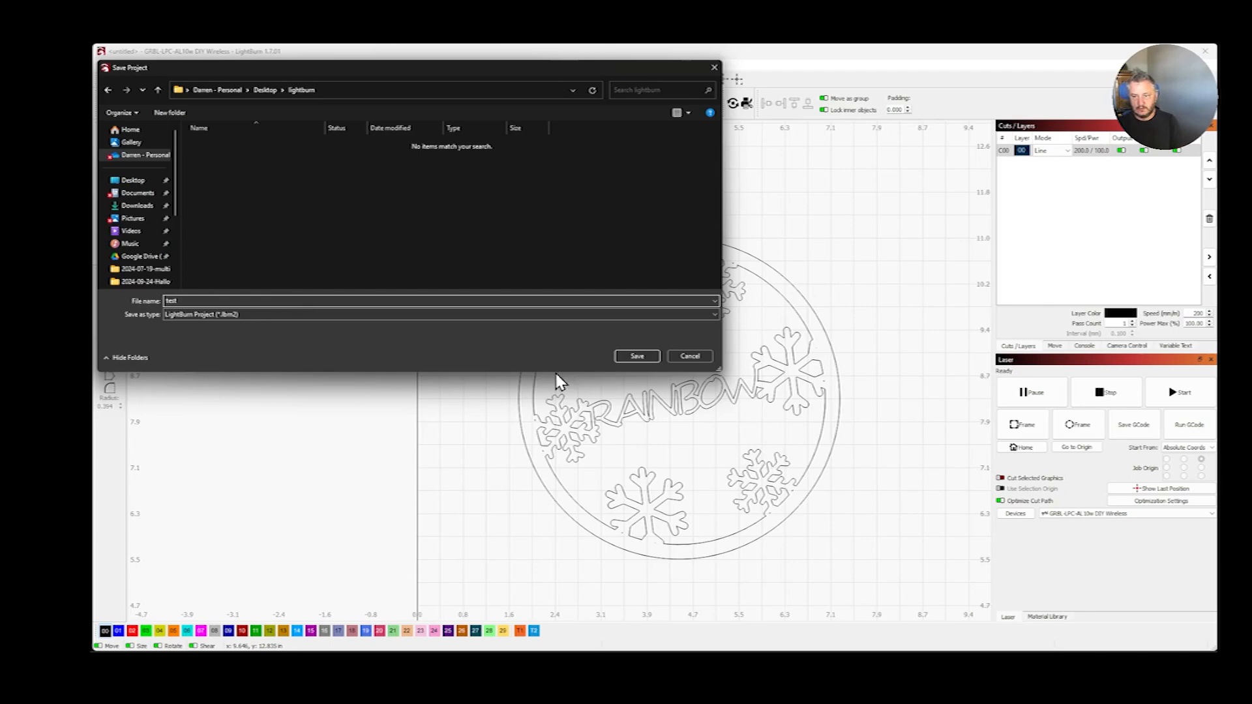
click(617, 356)
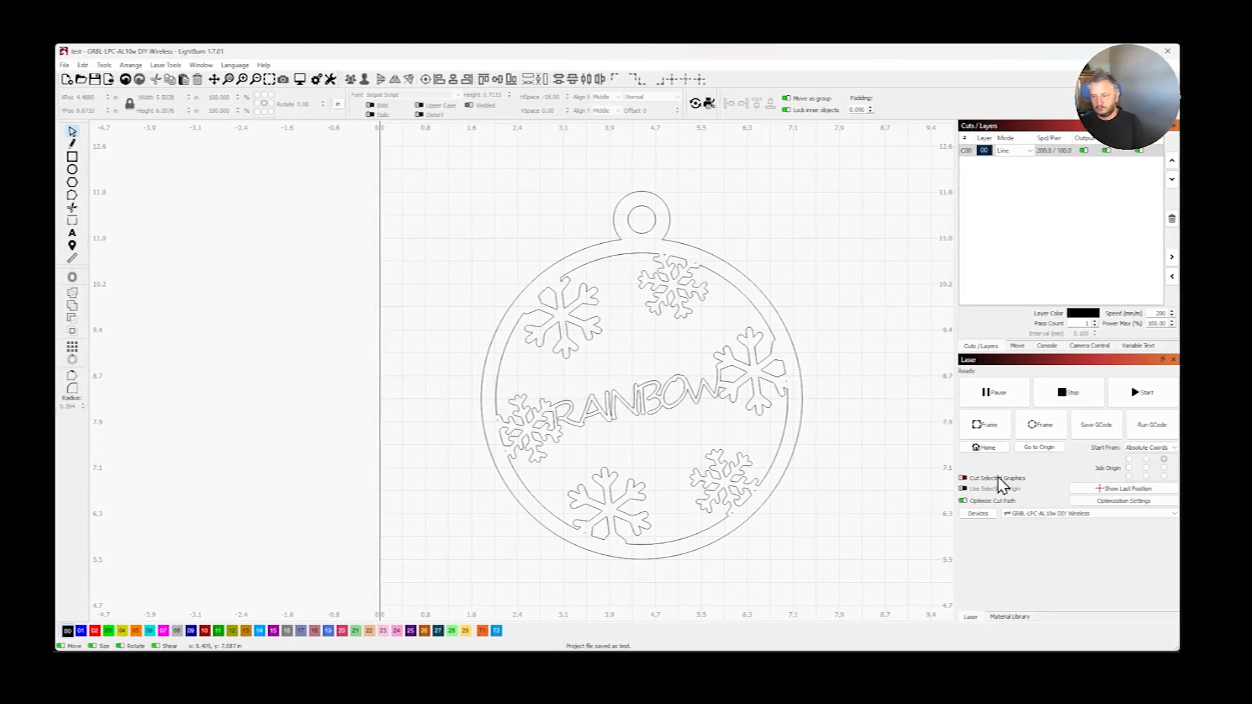
- Save a copy of the project as "Rainbow-Christmas-Decoration" in the lightburn folder on the Desktop
click(1068, 665)
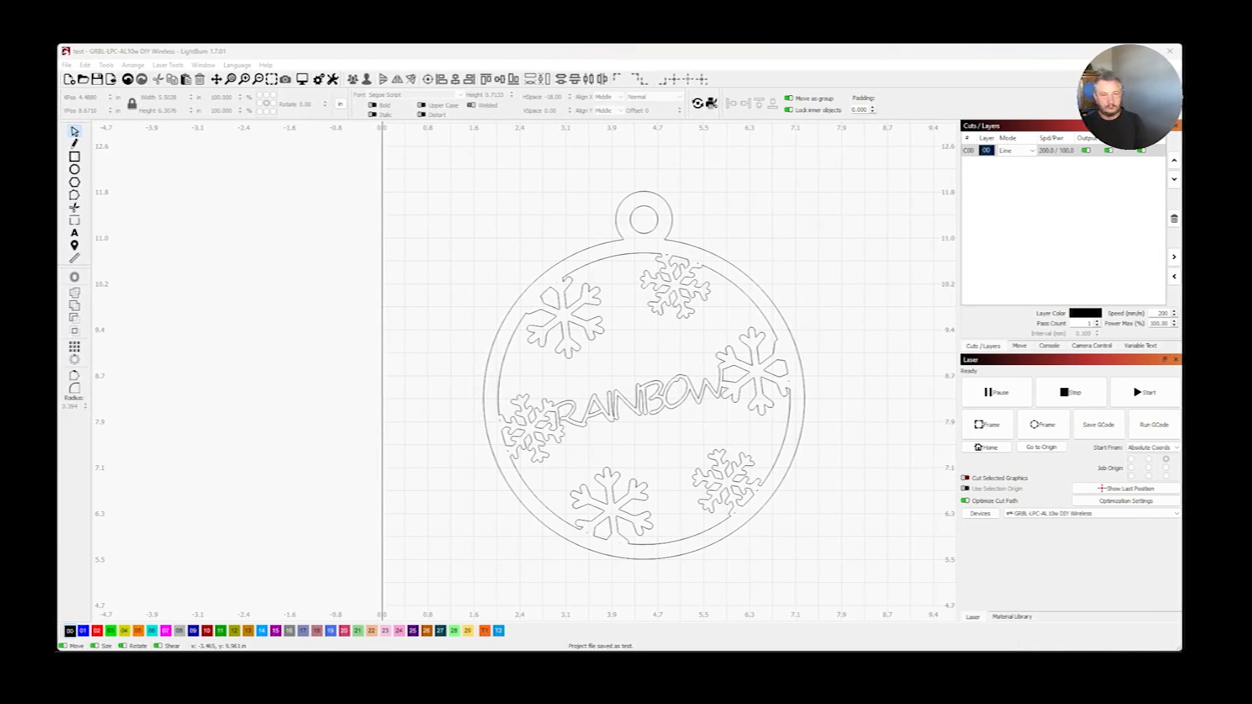
click(857, 77)
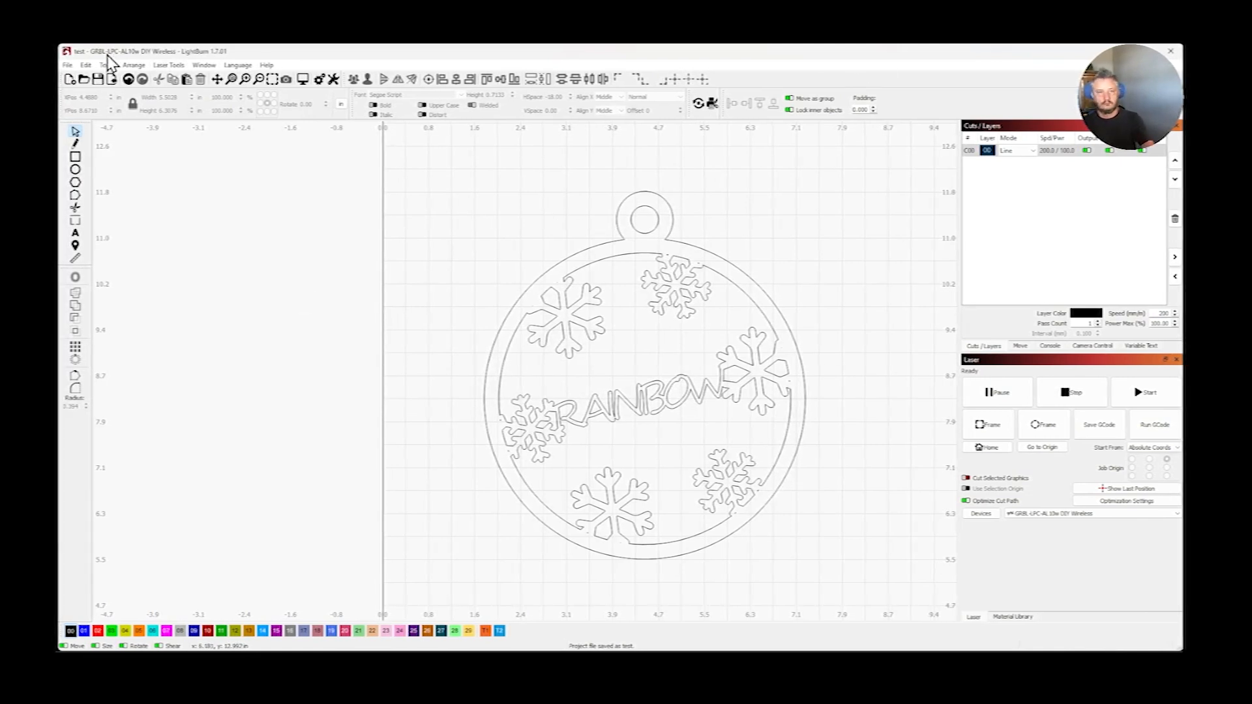
click(68, 65)
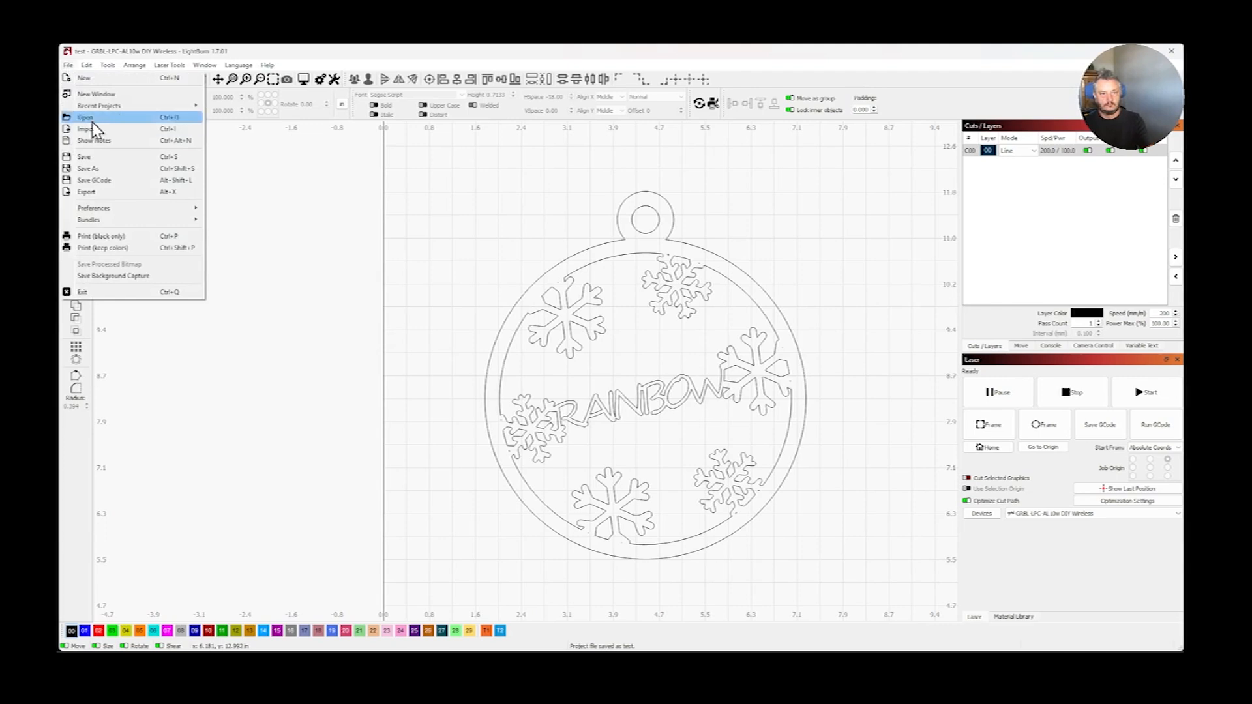
click(111, 169)
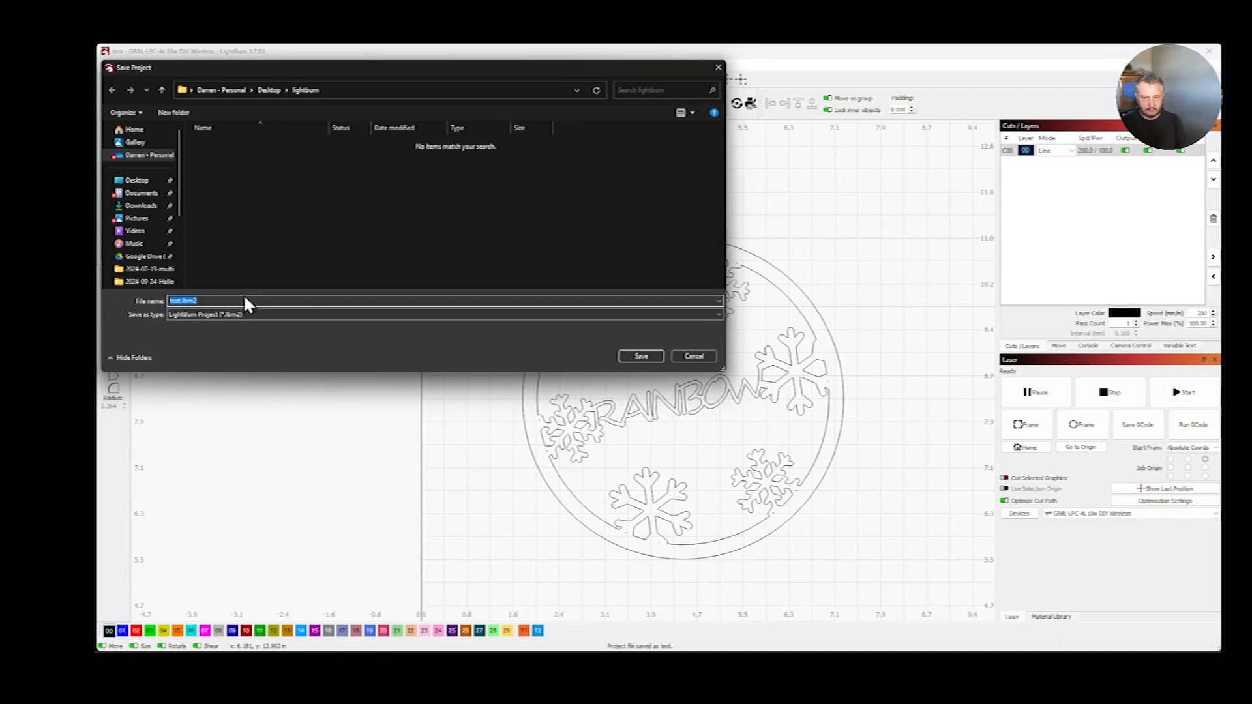
text(Raindo)
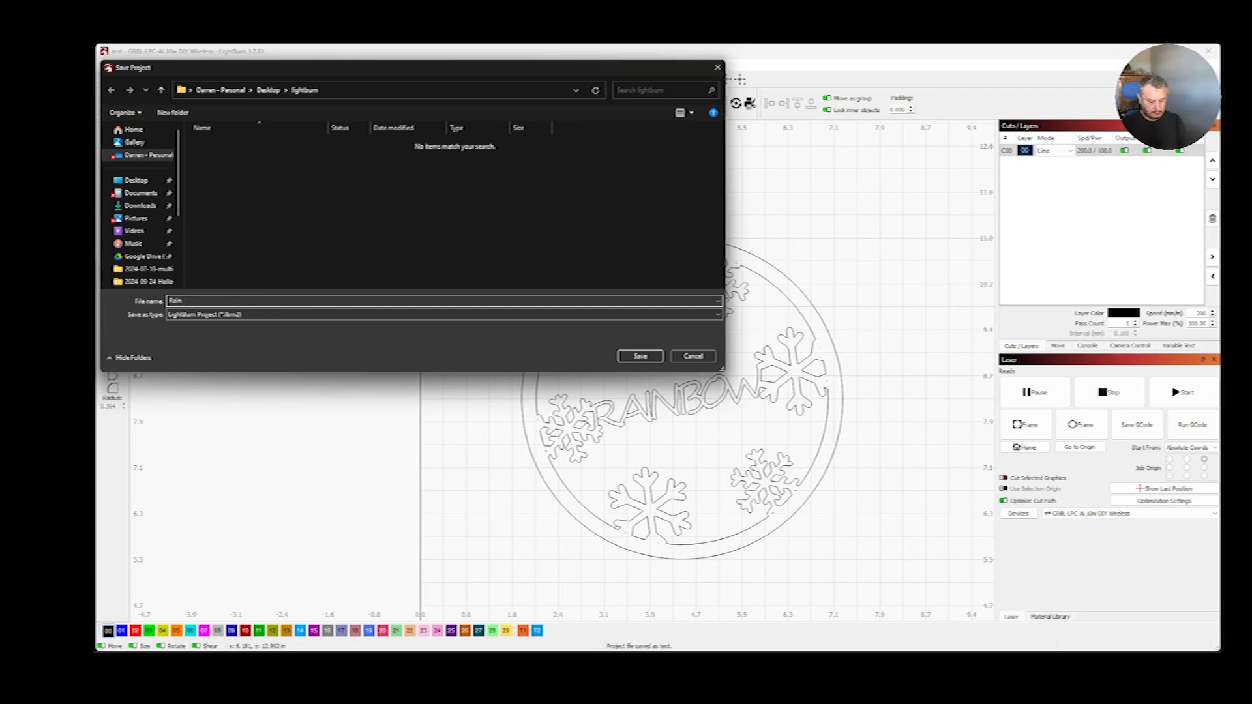
key(BackSpace)
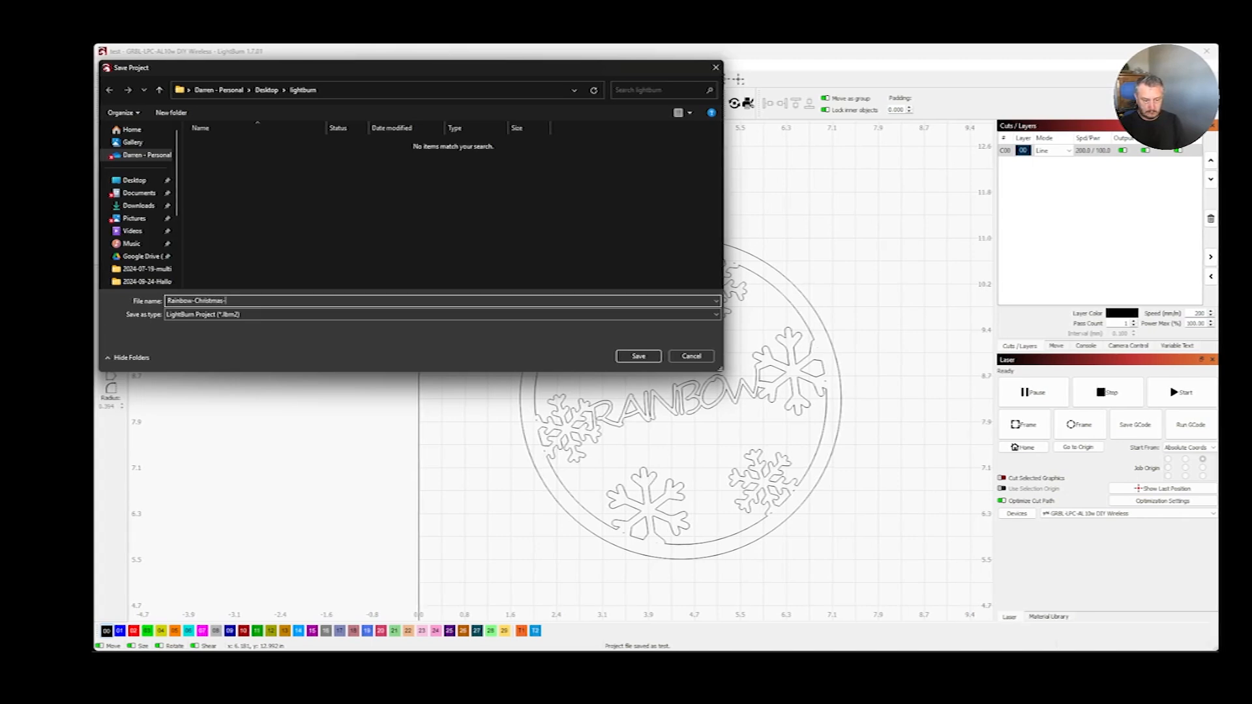
text(Decorati)
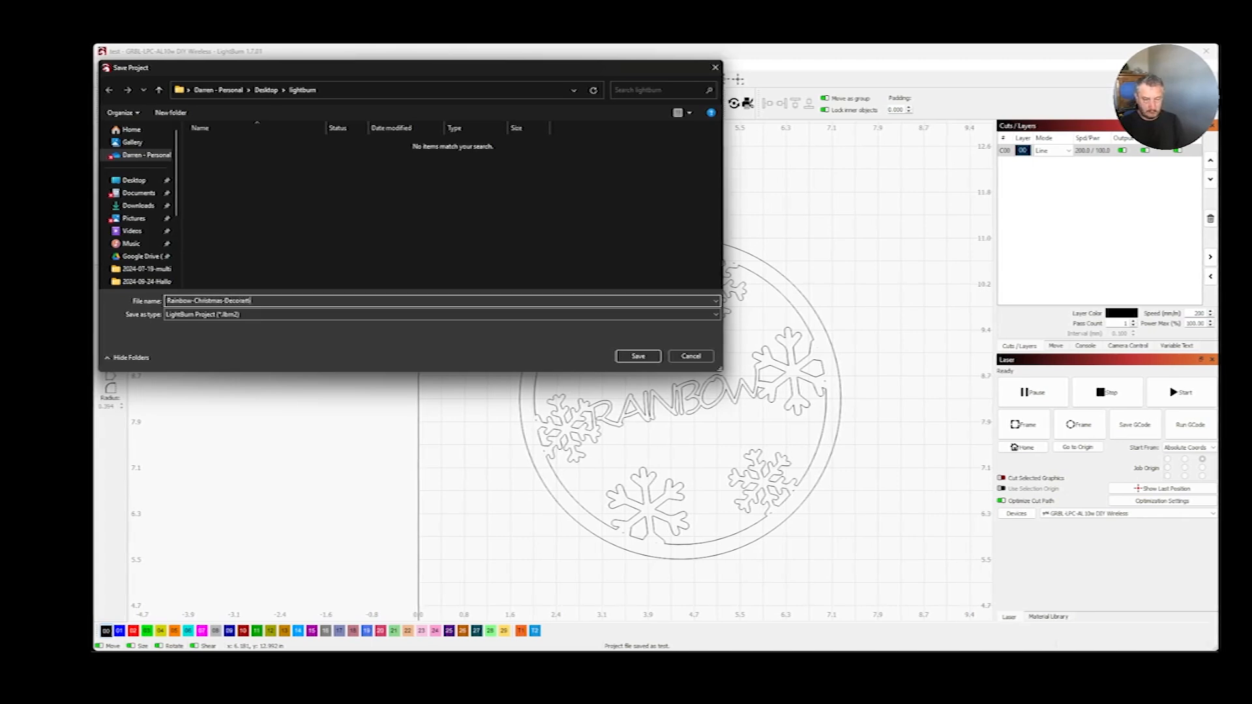
text(on)
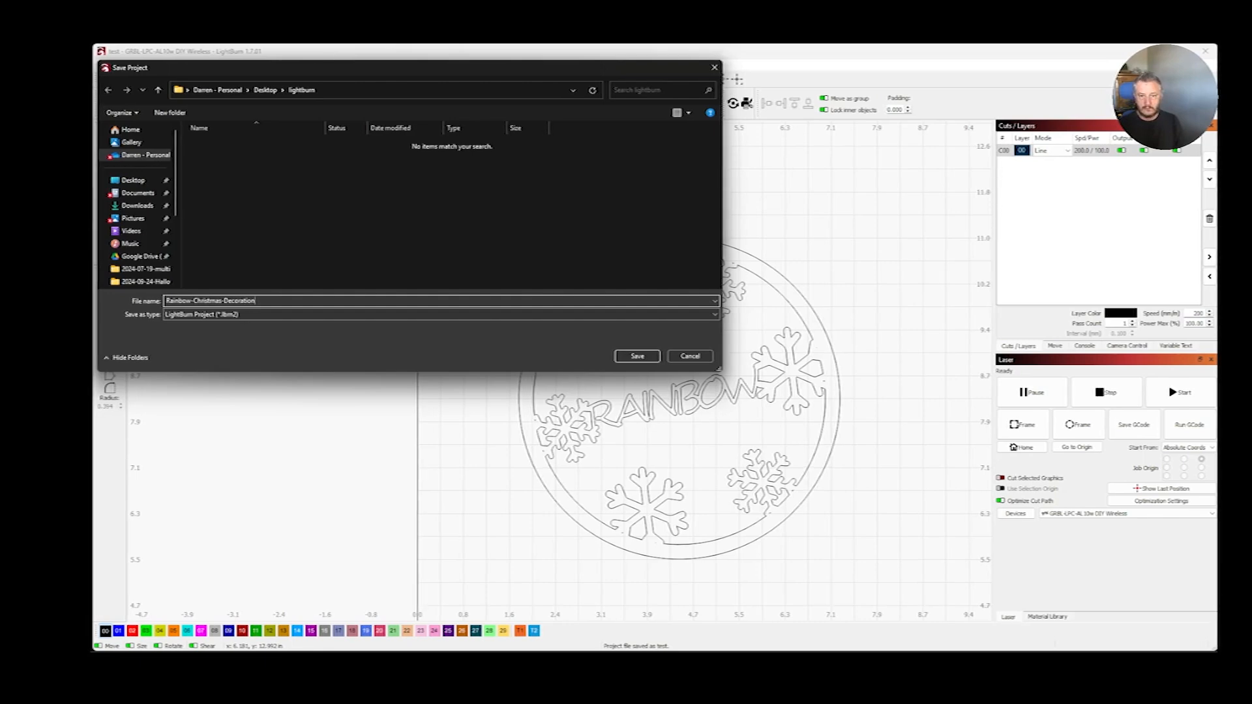
click(625, 357)
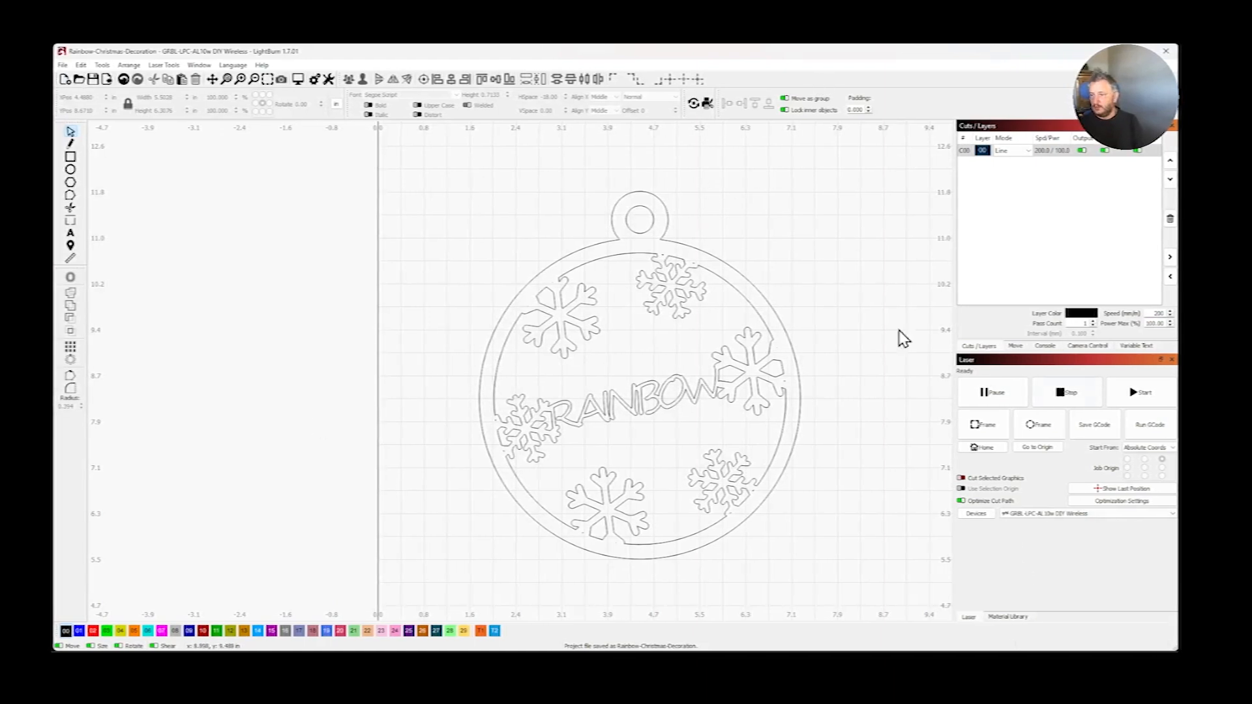
- Move the whole ornament toward the work area's origin, centred at about X 3.3 in, Y 5.4 in, and start the laser job
scroll(572, 253, down, 5)
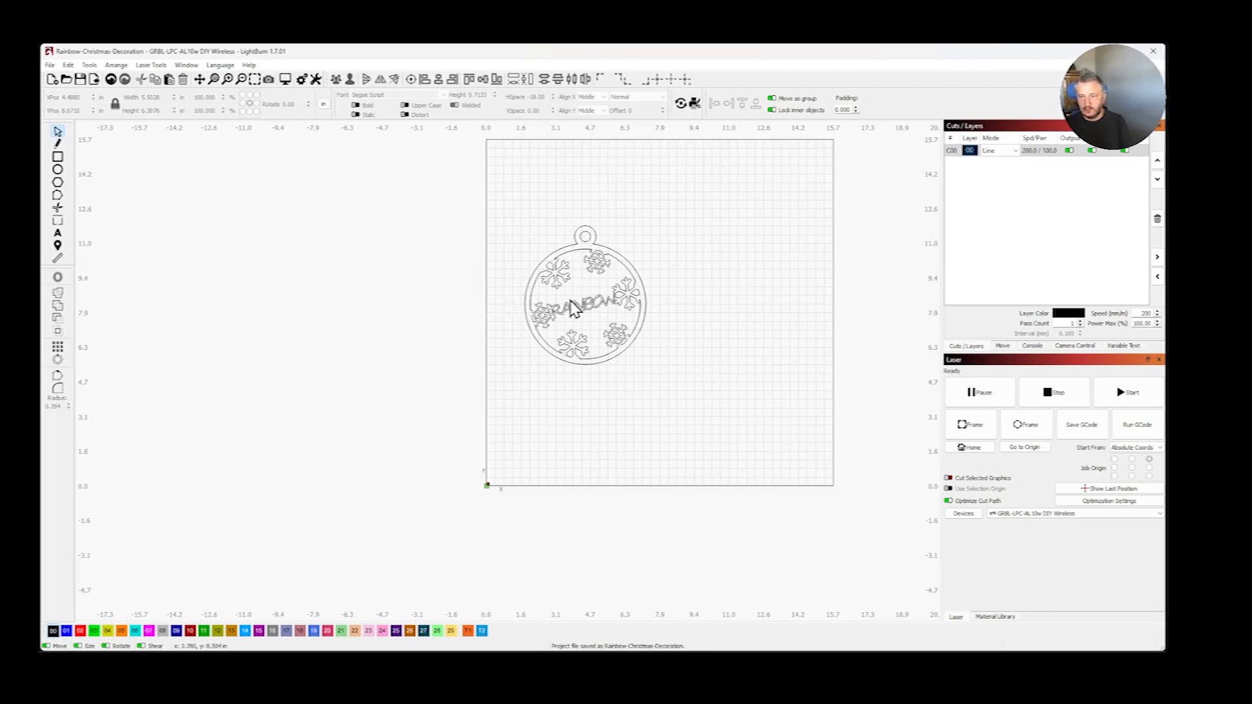
drag(590, 313, 581, 412)
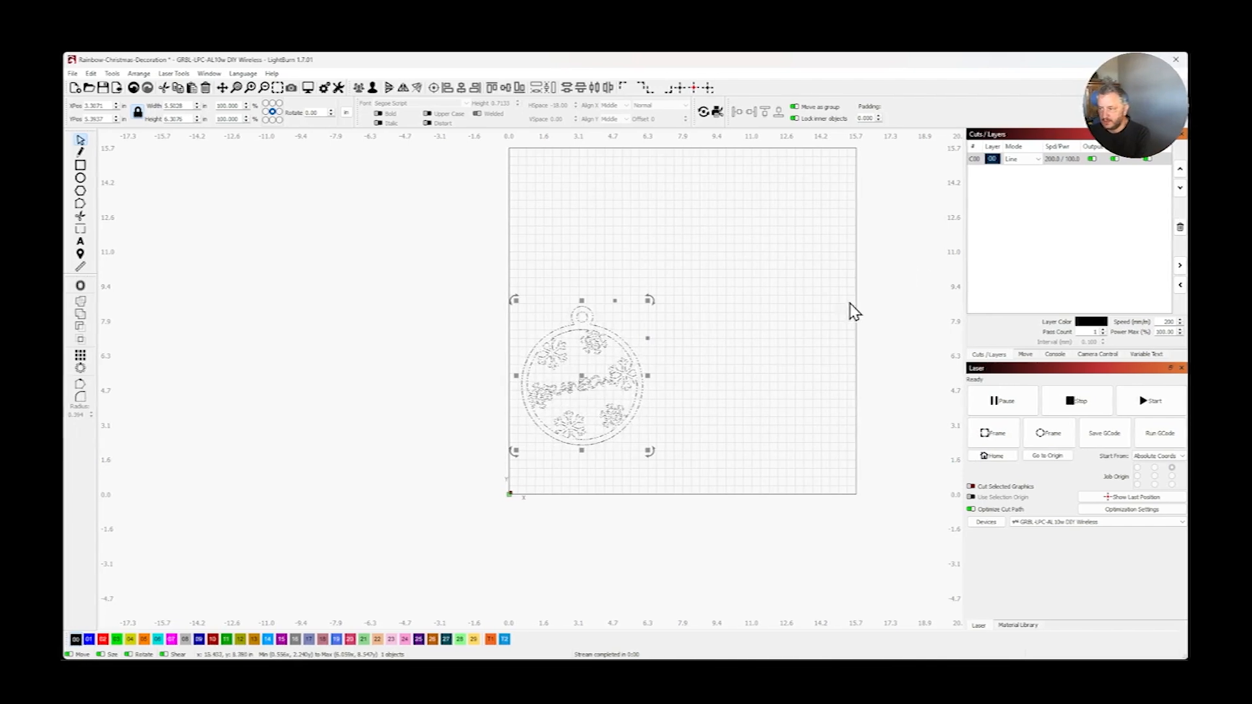
click(1148, 409)
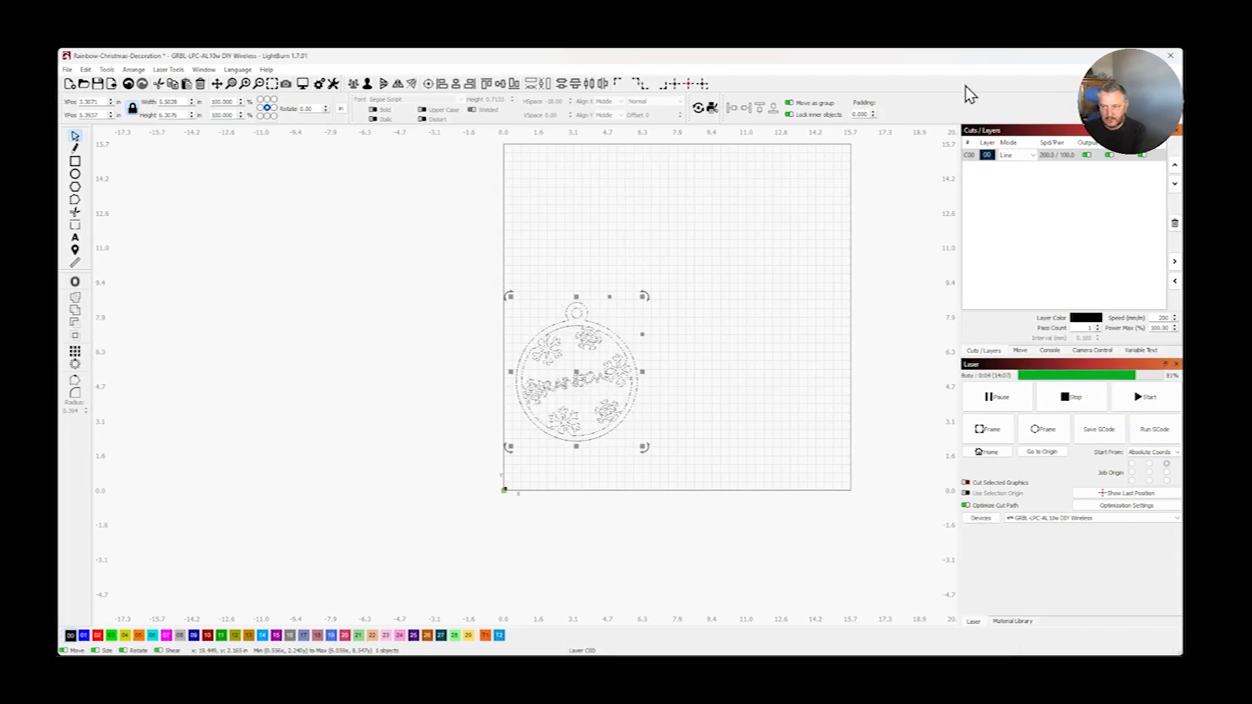